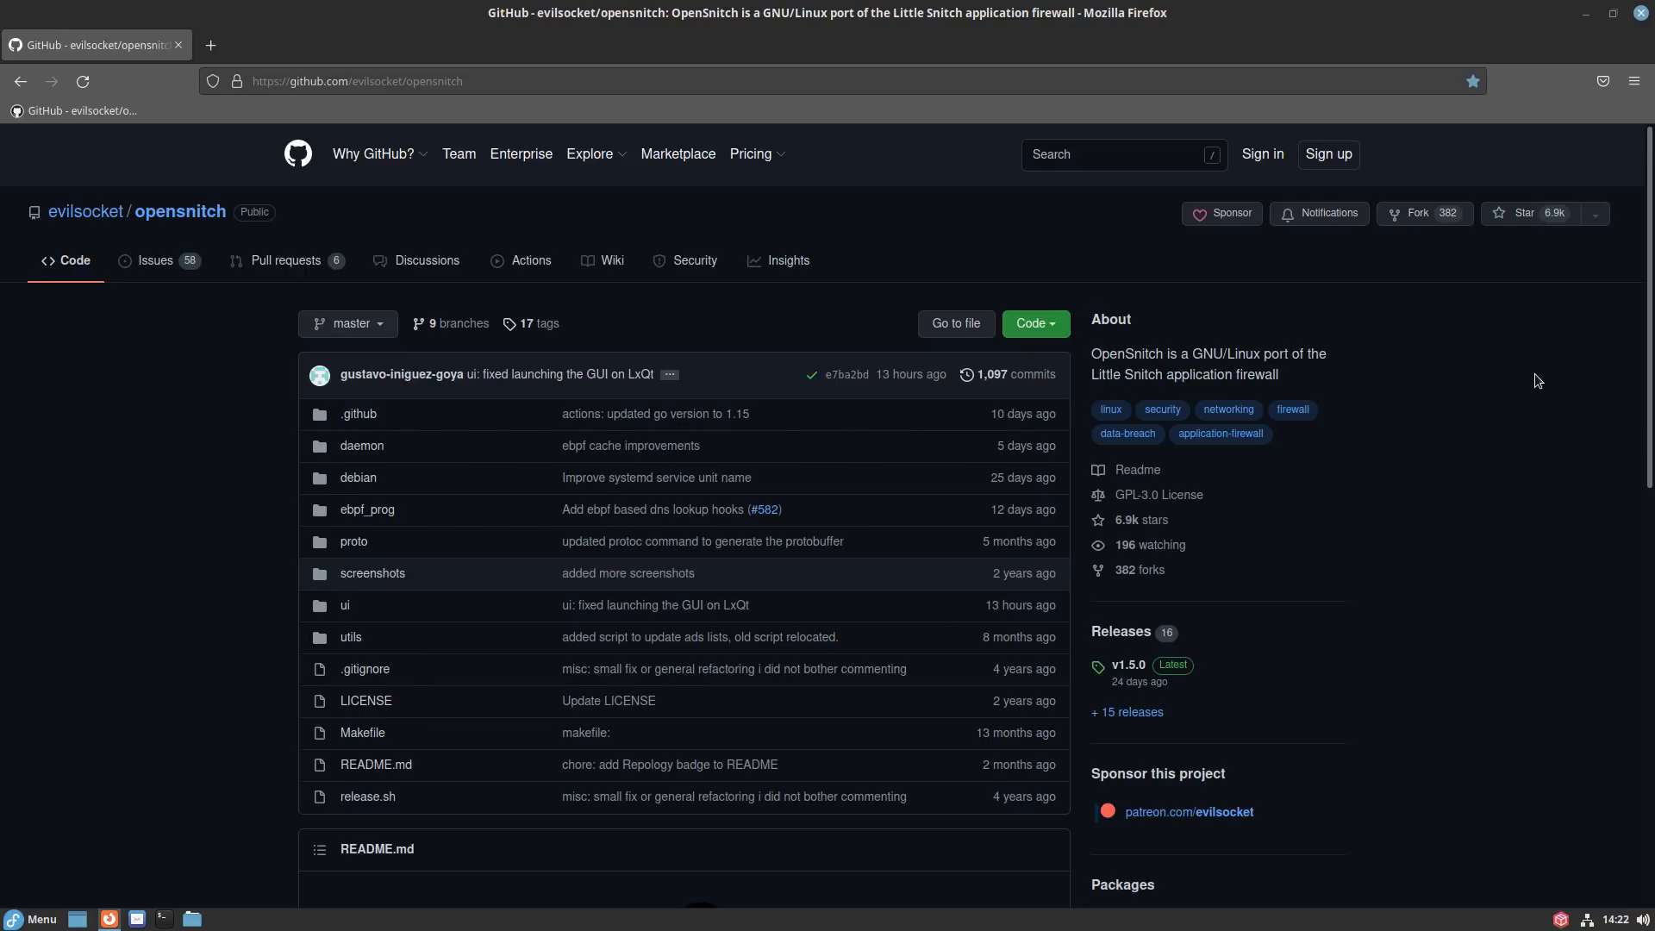
# Open the opensnitch documentation from the README and go to the release section linked there.
pyautogui.scroll(-7, 1536, 377)
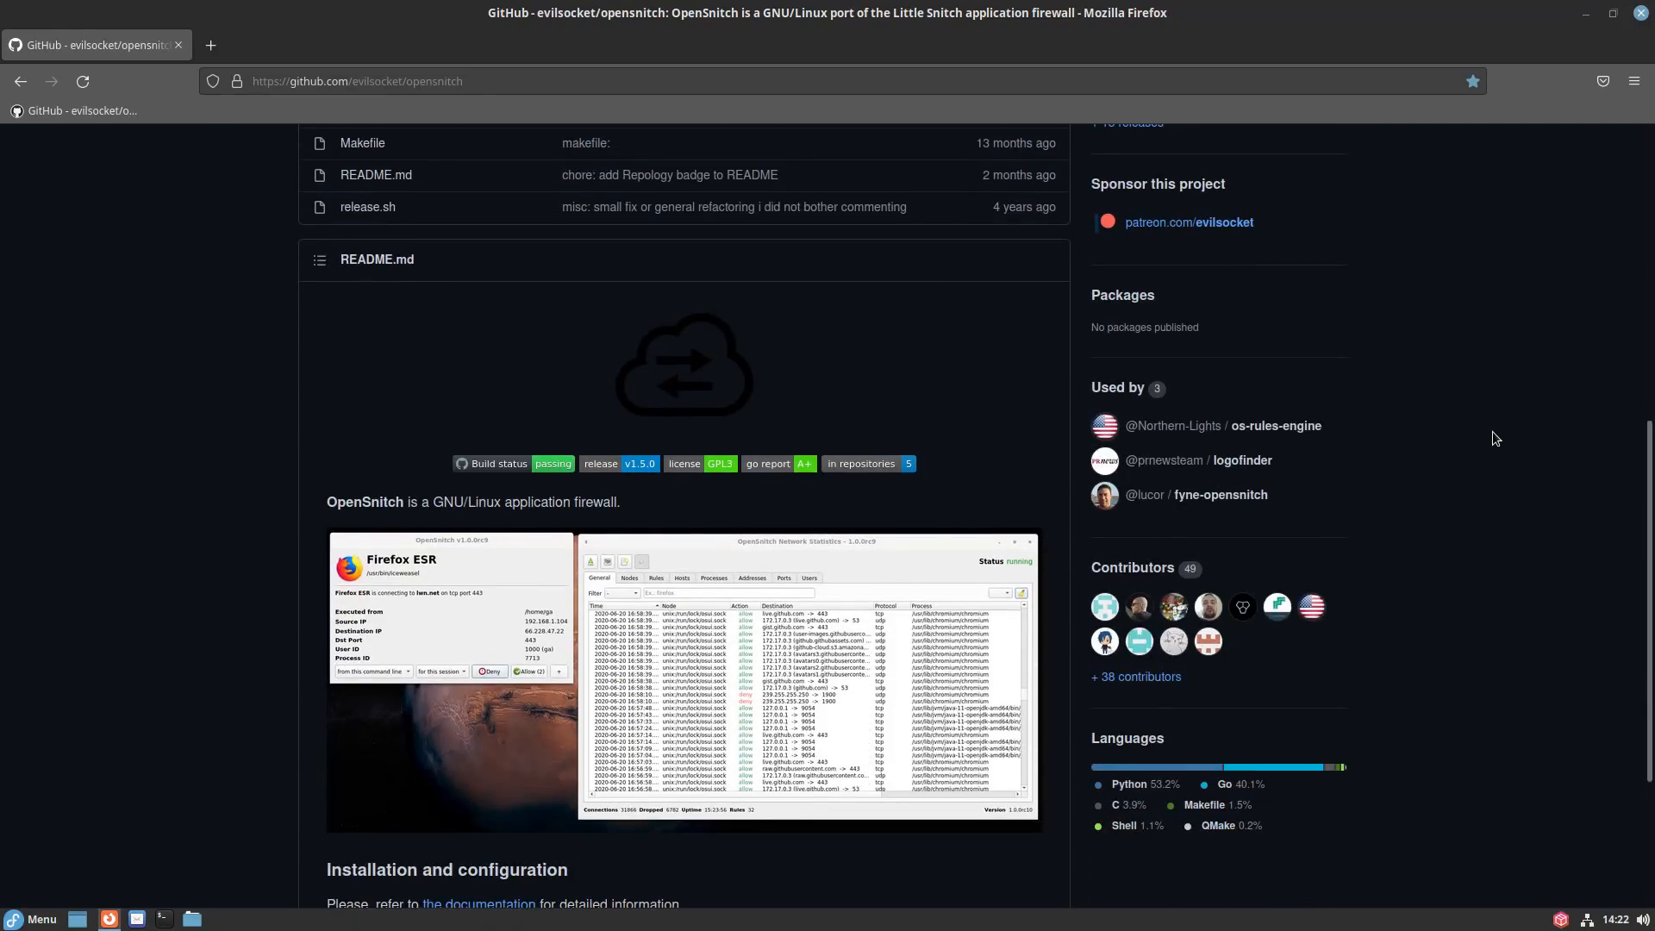
pyautogui.scroll(-1, 1494, 438)
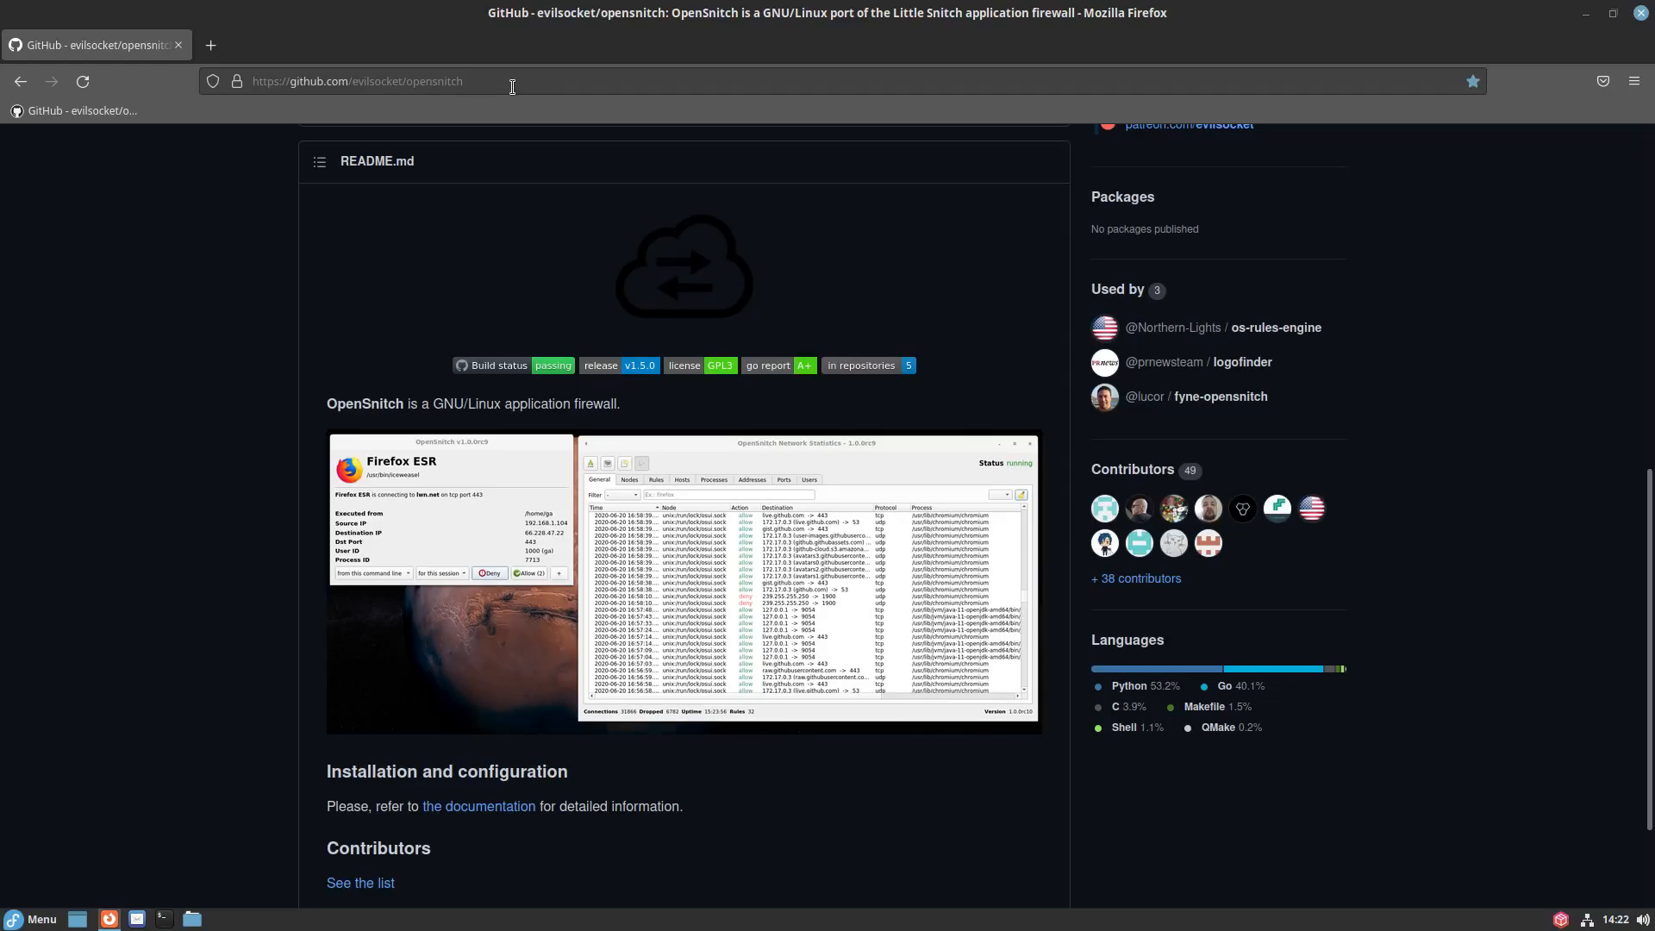
pyautogui.scroll(-2, 509, 589)
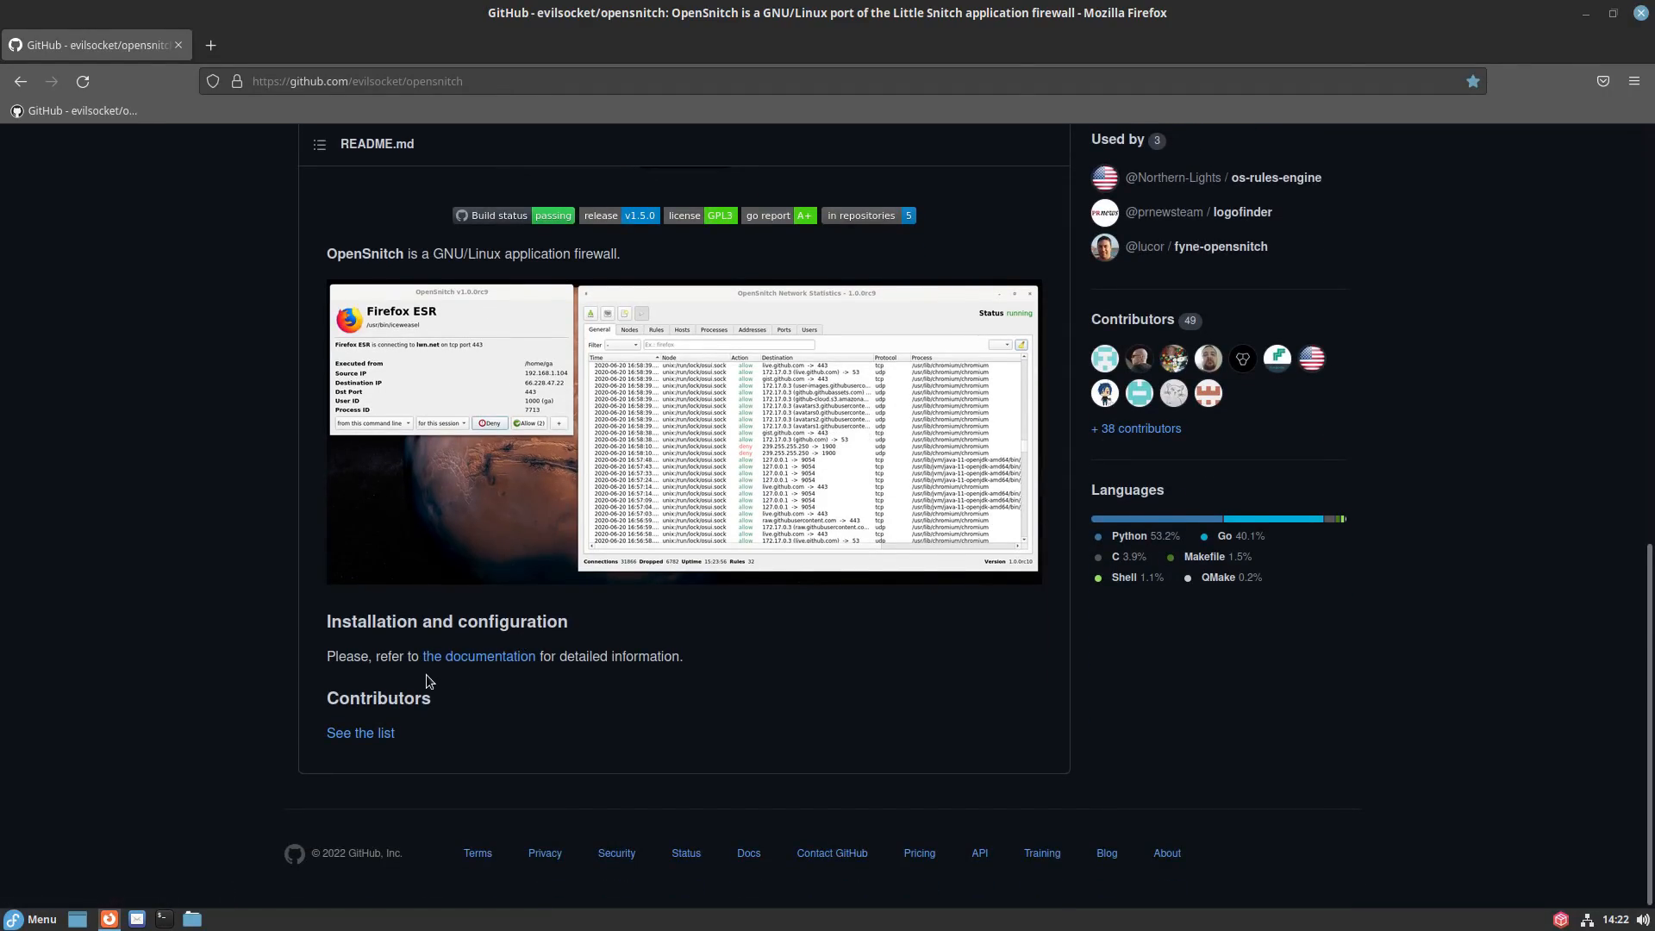
pyautogui.click(485, 661)
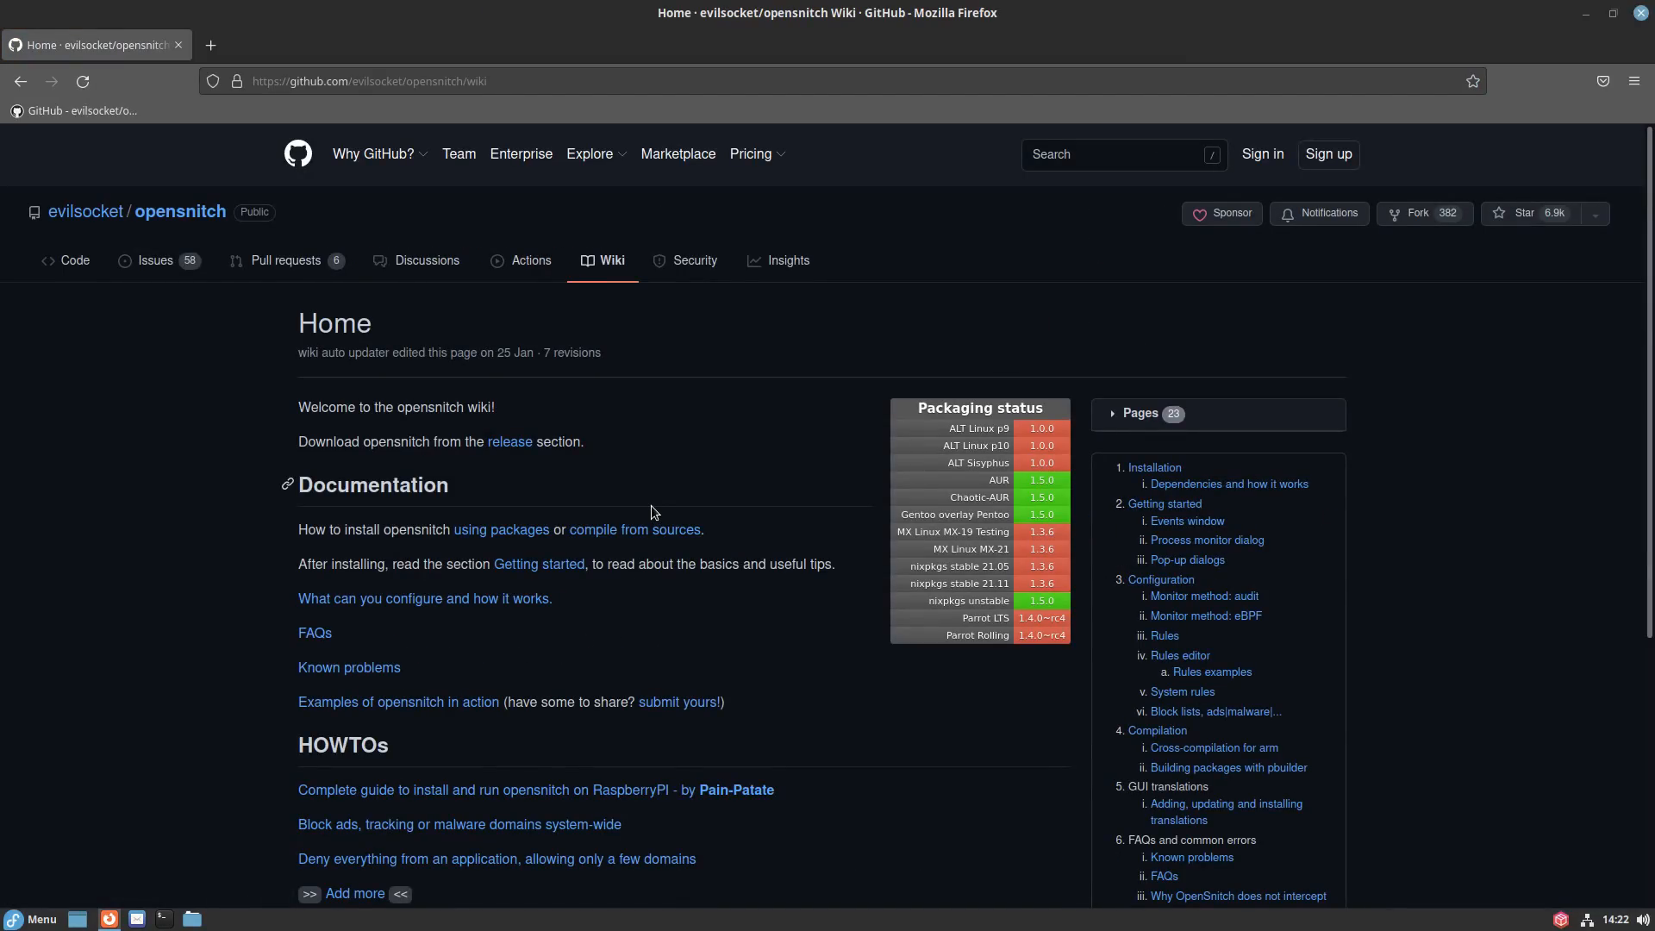
pyautogui.click(510, 442)
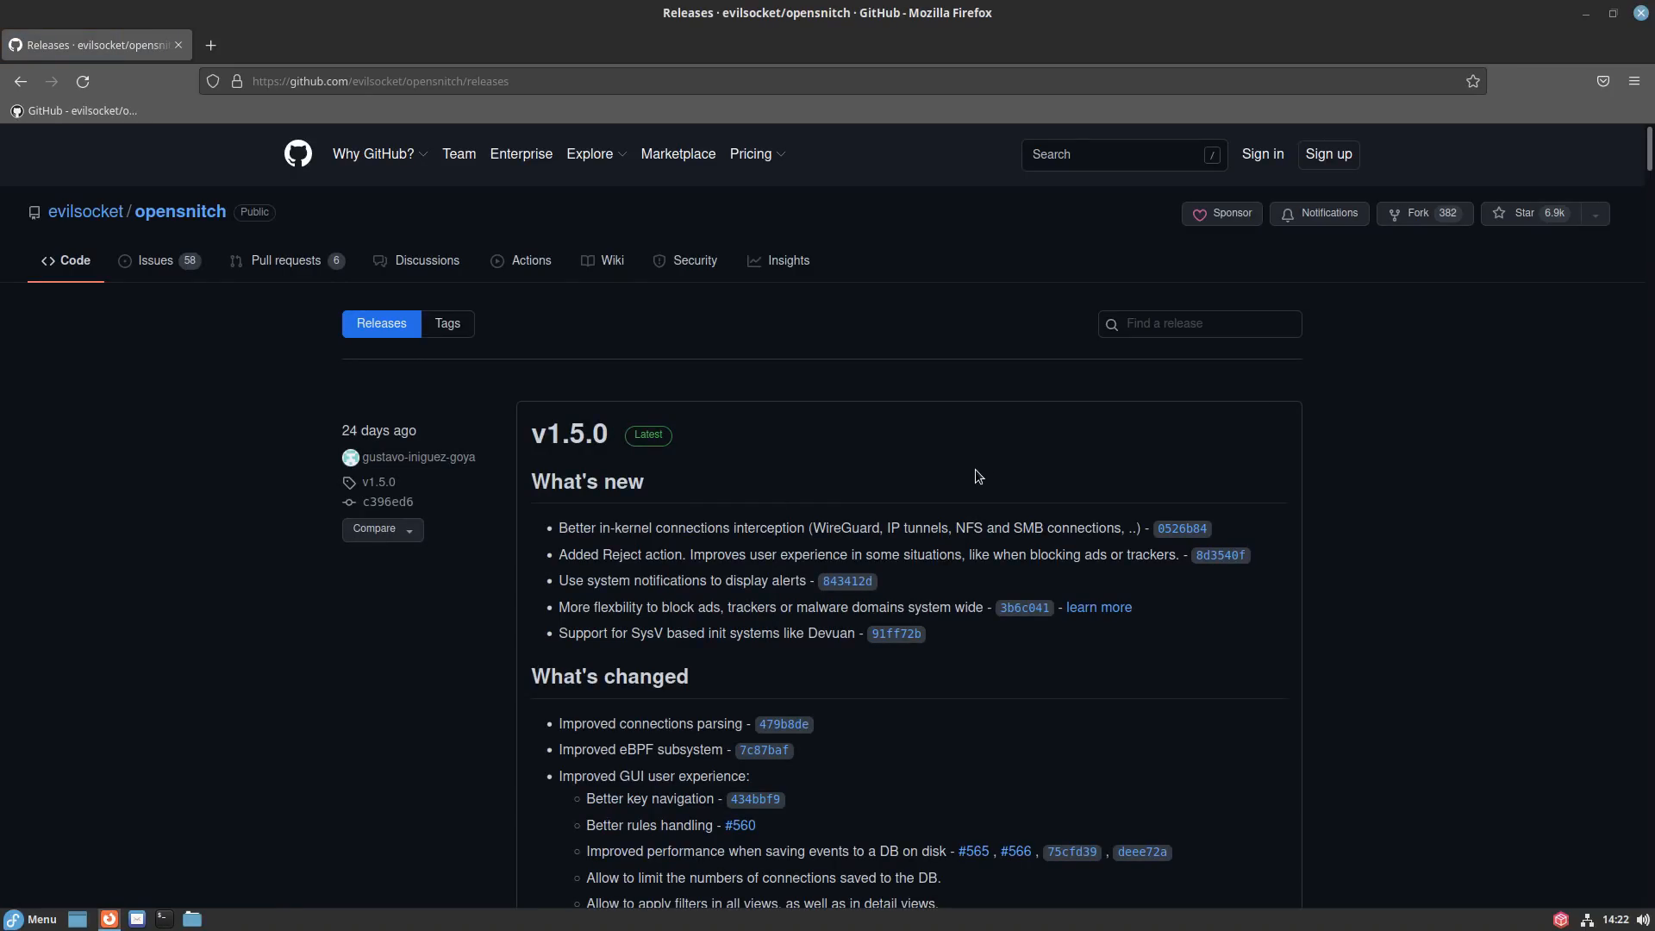
# Download the v1.5.0 daemon package for rpm x86_64 and the GUI package opensnitch-ui-1.5.0-1.noarch.f29.rpm, saving both files.
pyautogui.scroll(-10, 975, 469)
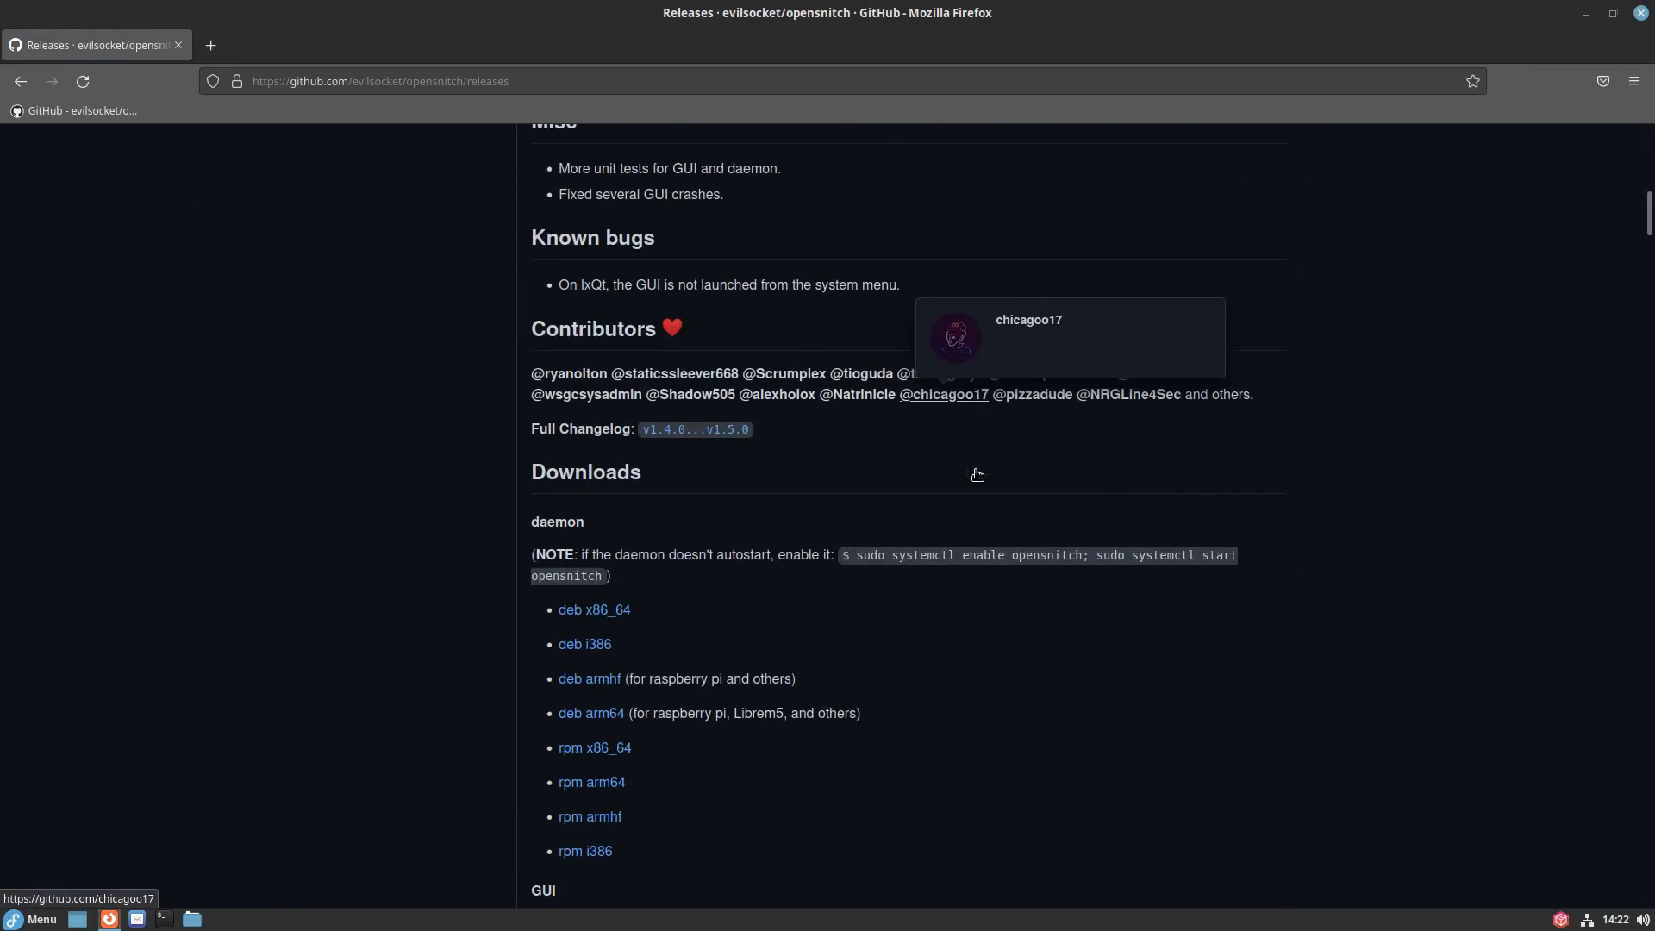
pyautogui.scroll(-3, 977, 475)
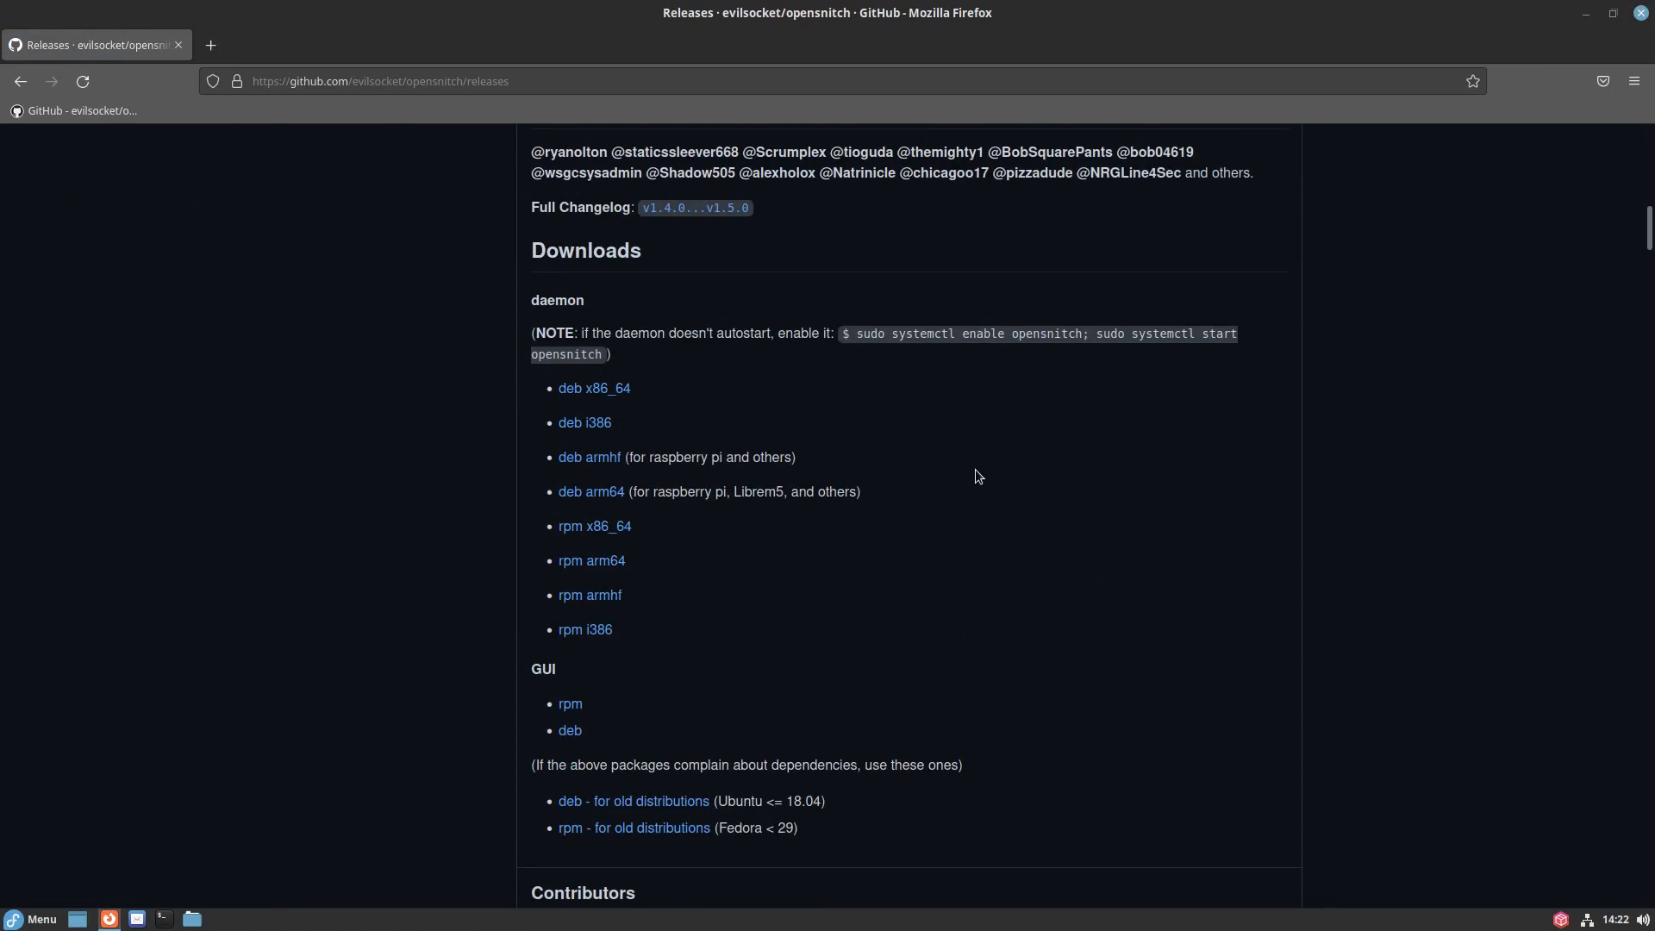
pyautogui.scroll(-1, 745, 533)
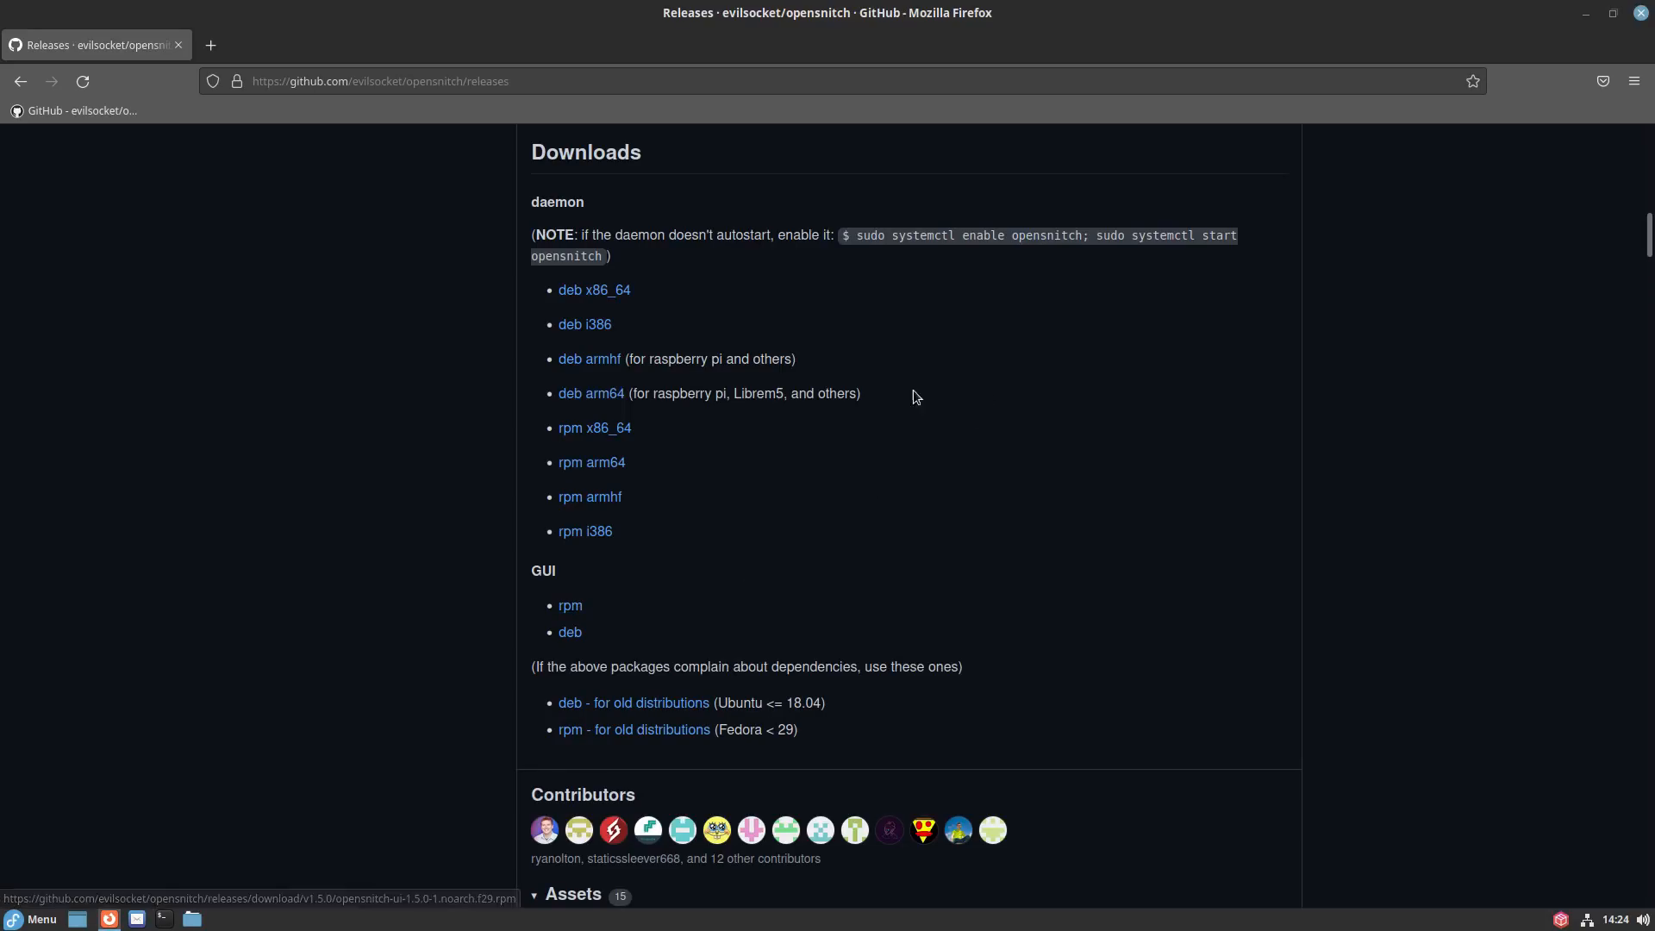
pyautogui.click(625, 430)
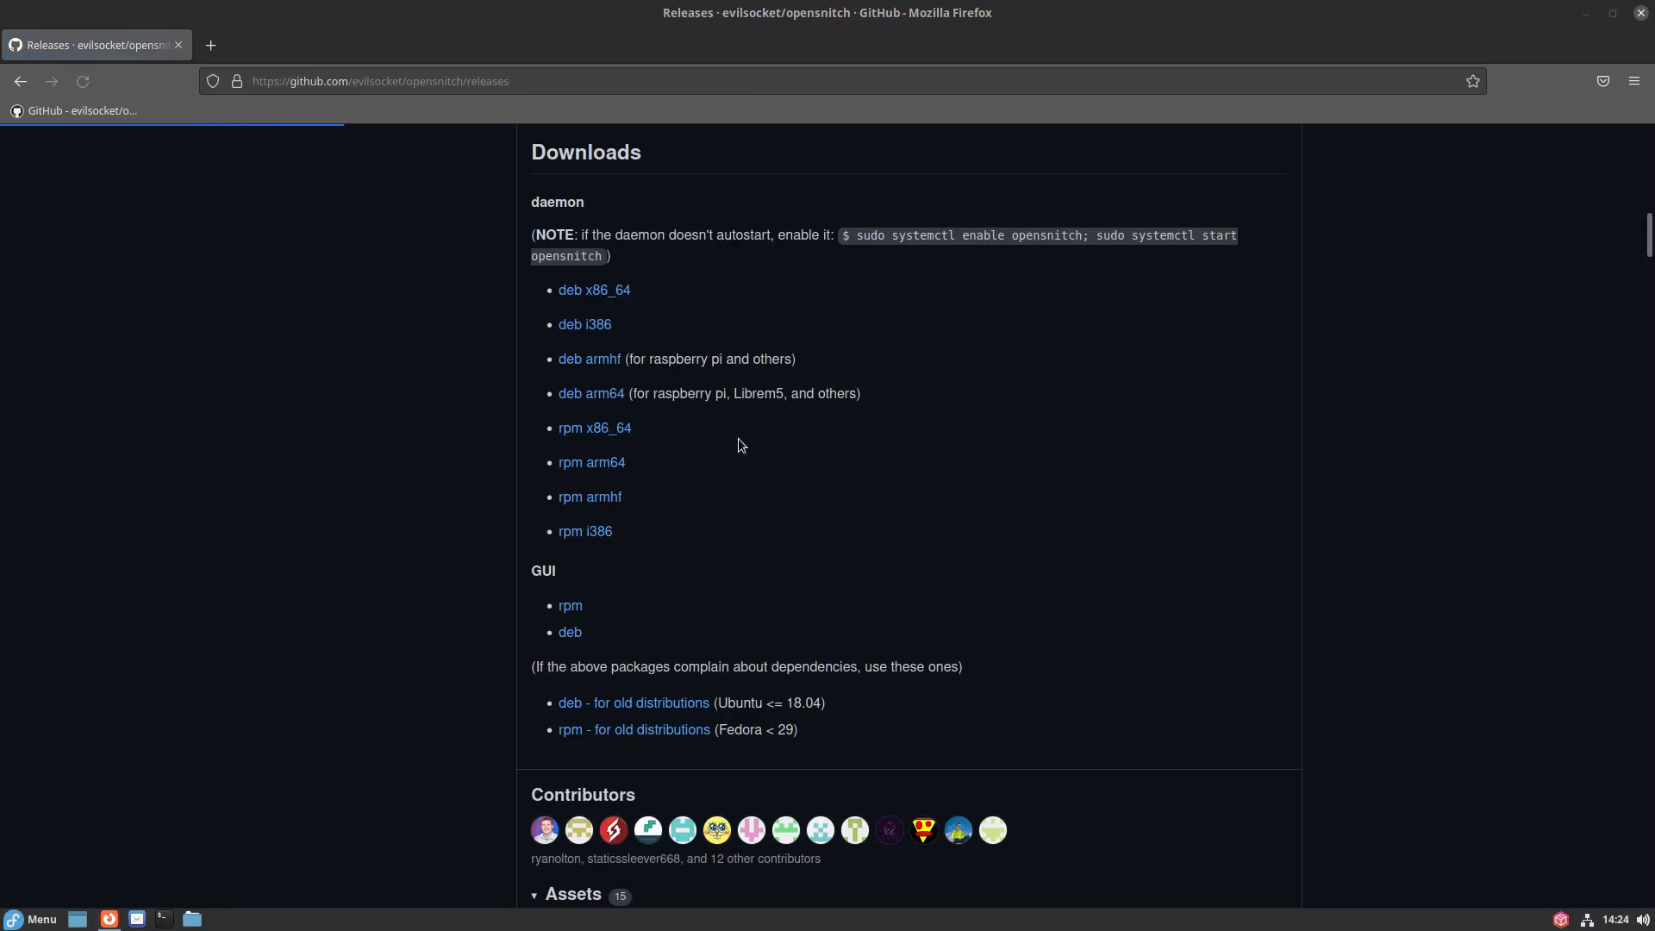
pyautogui.click(778, 507)
pyautogui.press('Return')
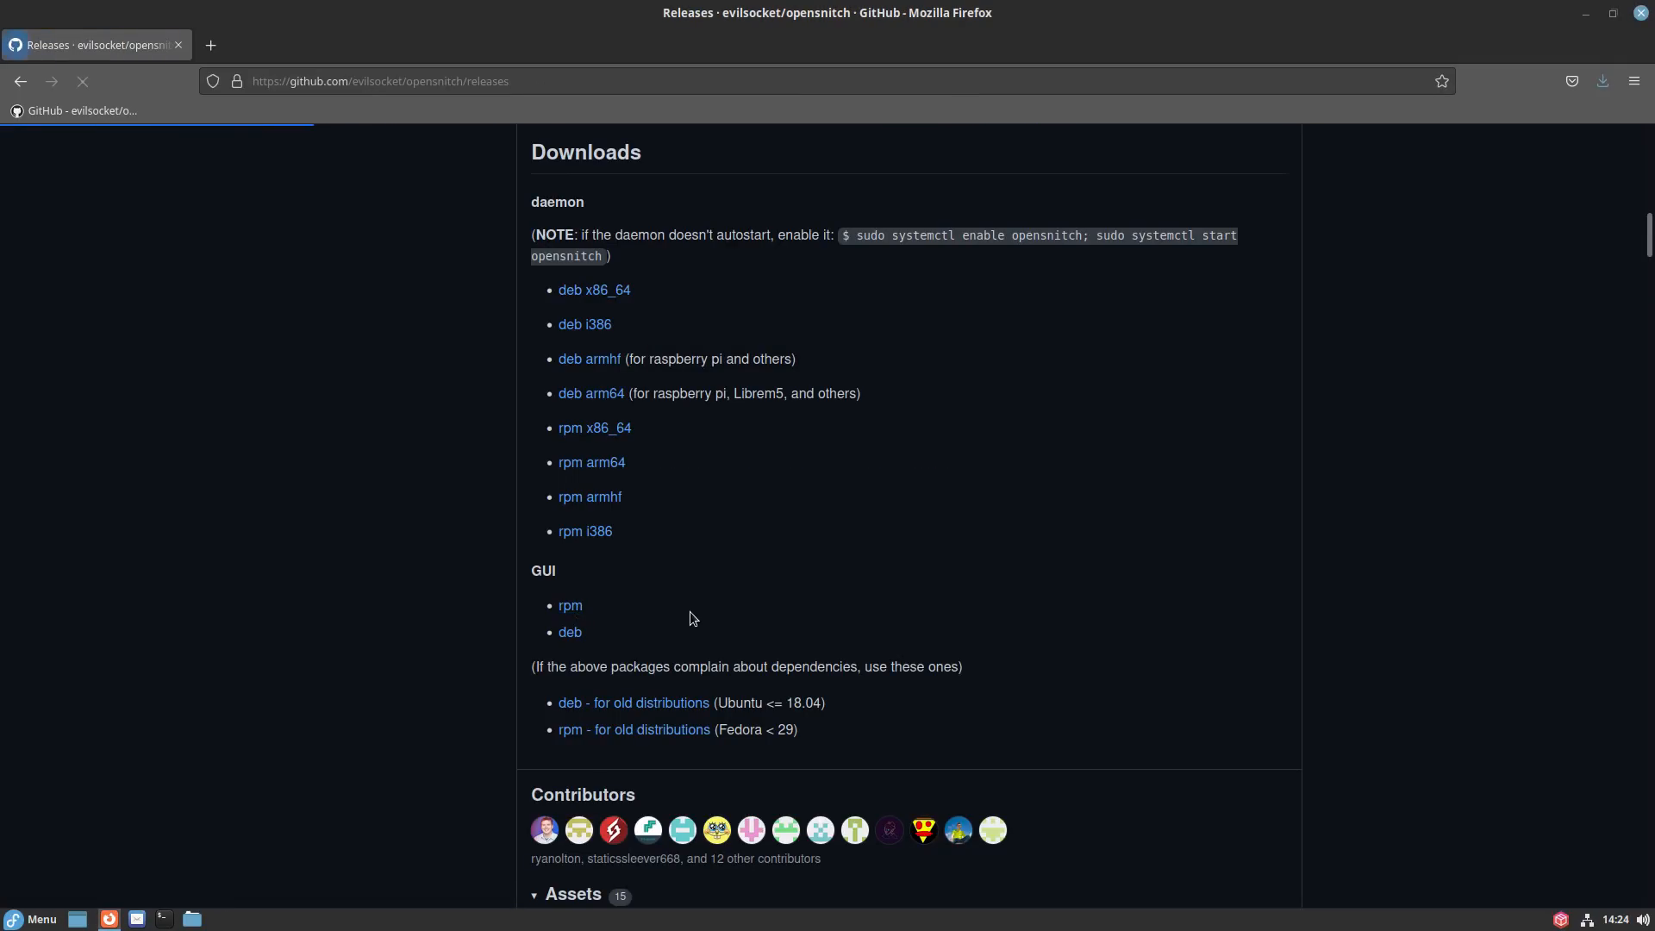
pyautogui.click(754, 504)
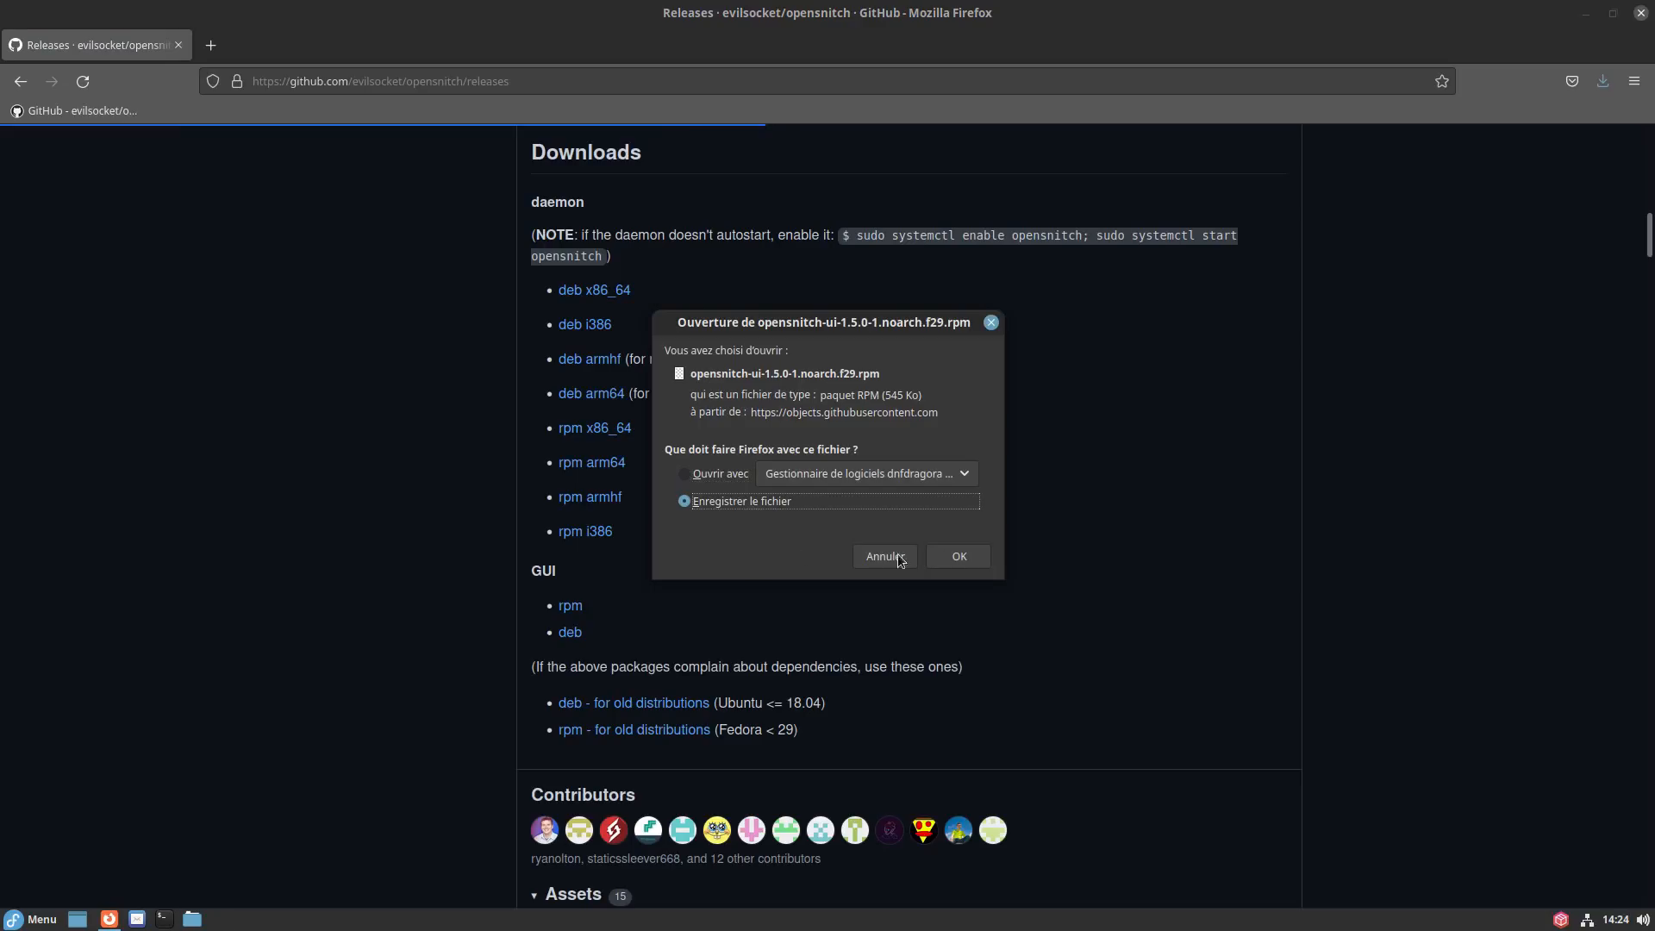
pyautogui.press('Return')
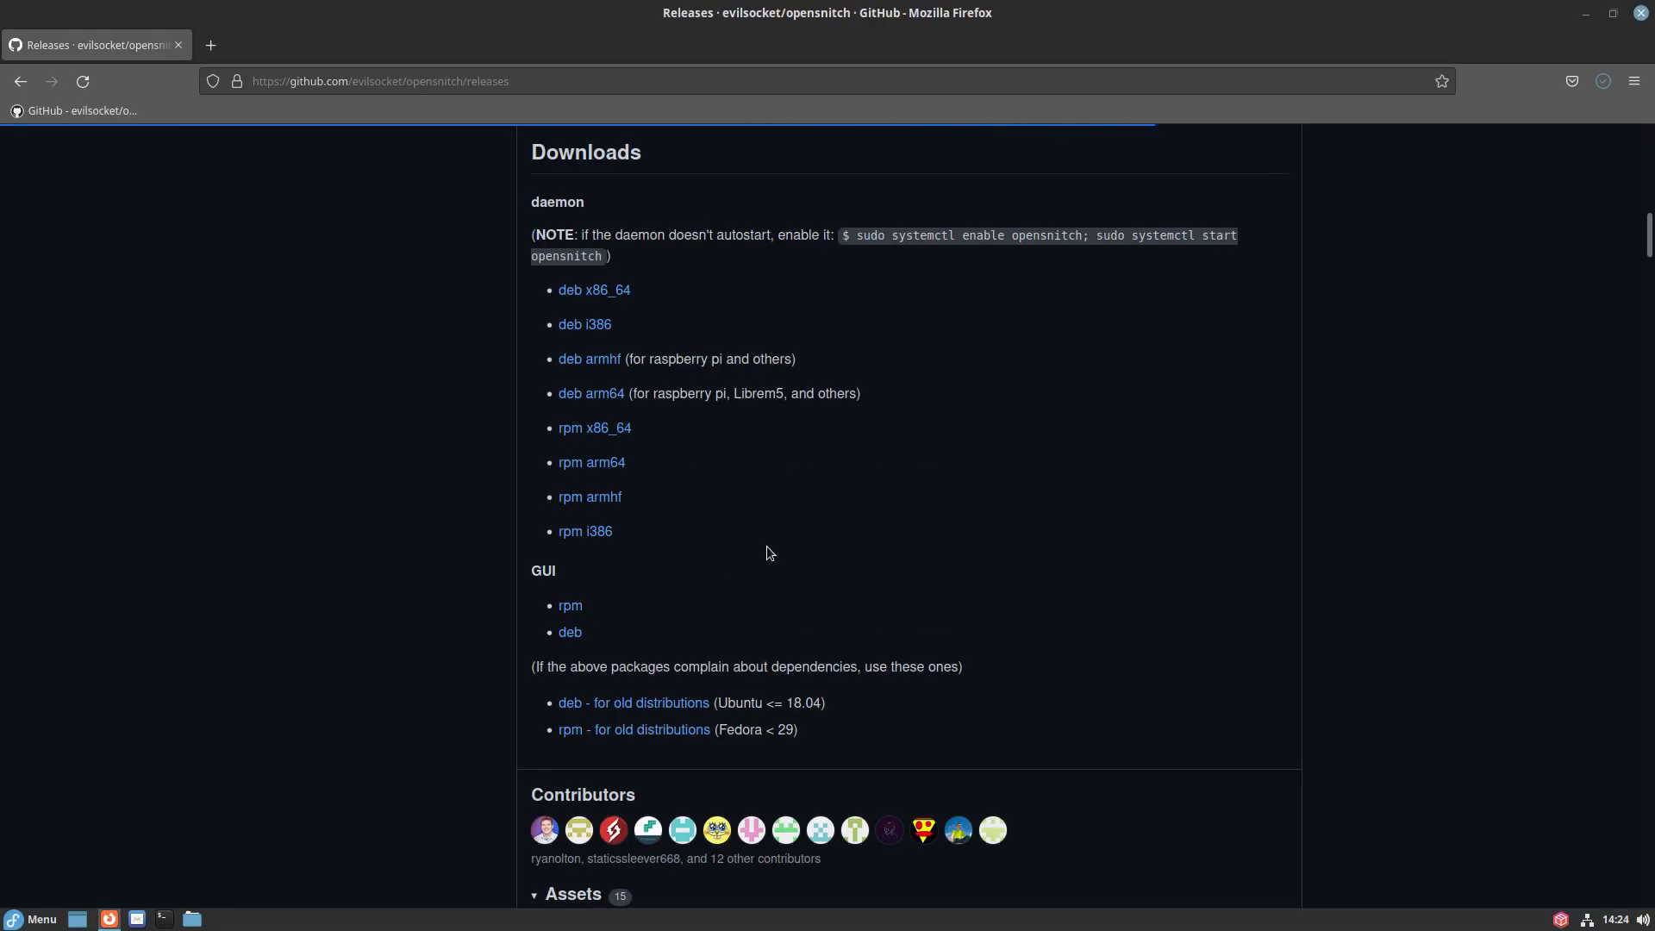
# Check the two downloaded opensnitch rpm packages in the Téléchargements folder.
pyautogui.click(193, 920)
pyautogui.click(558, 478)
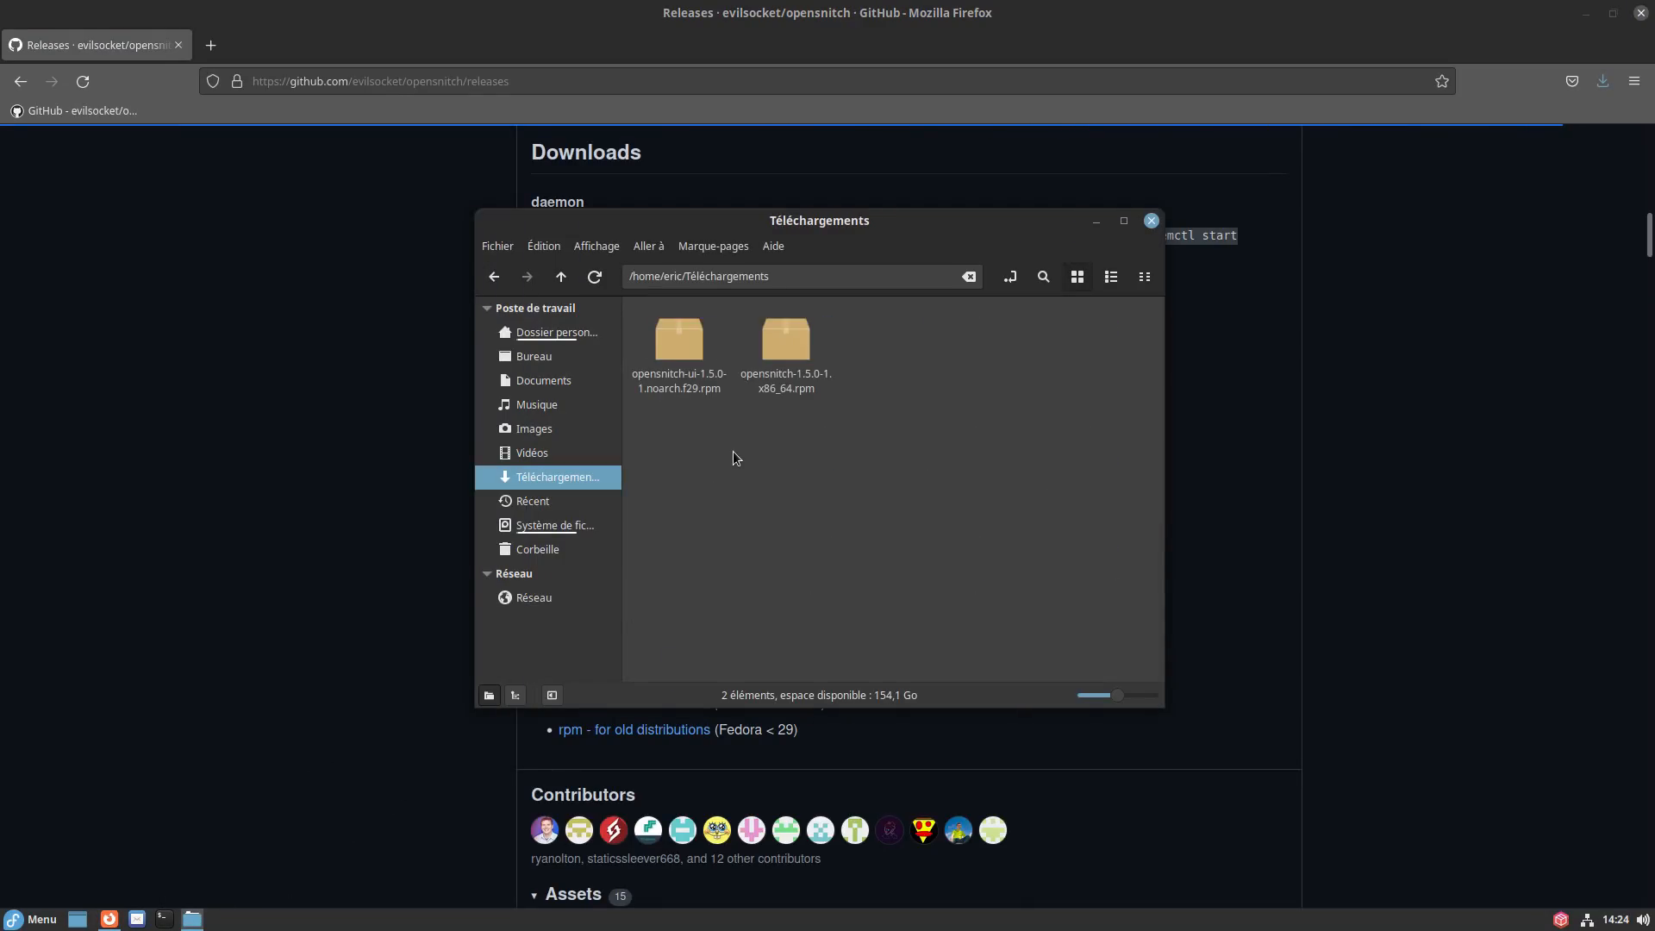
pyautogui.click(772, 356)
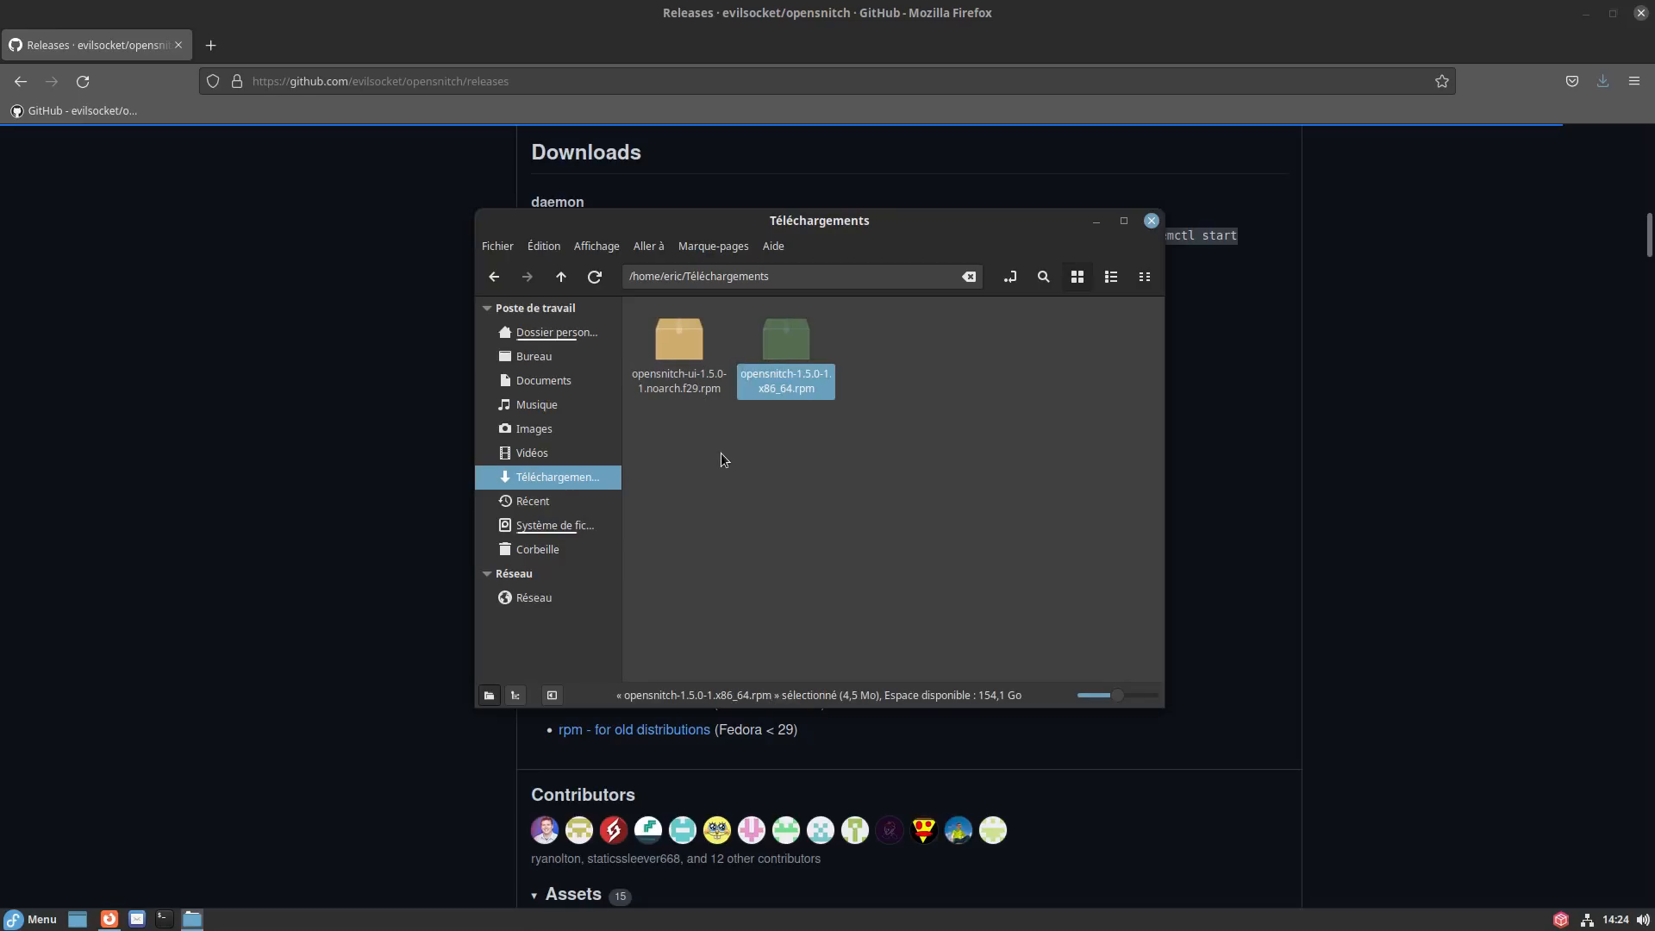
pyautogui.click(691, 392)
pyautogui.click(719, 469)
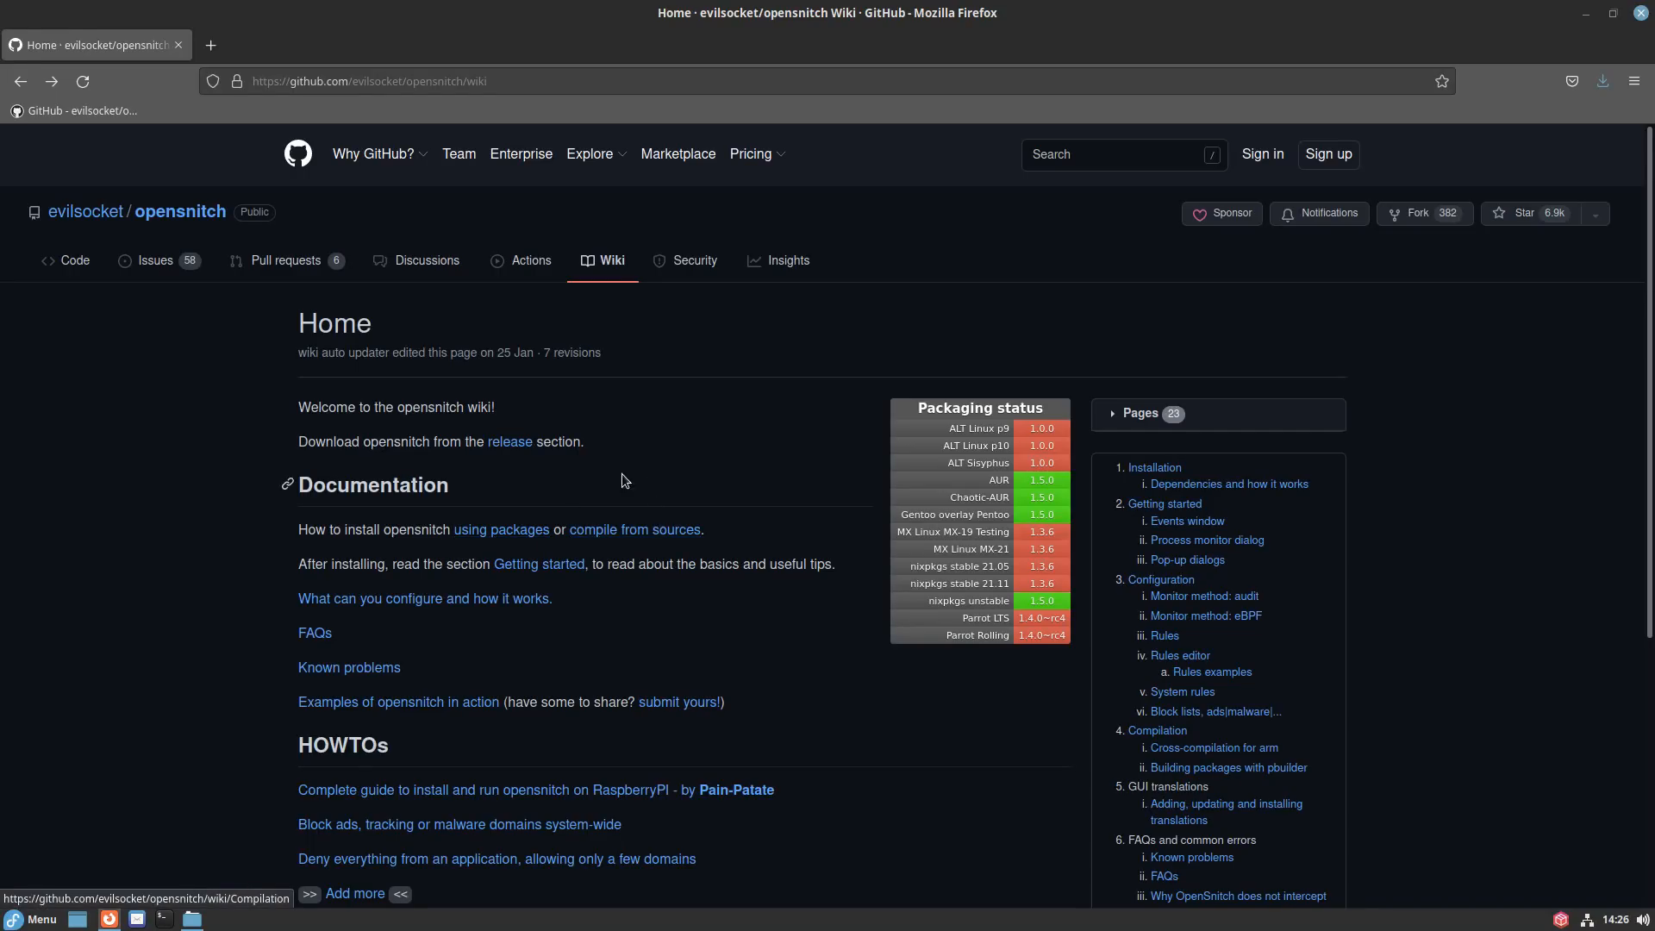
# Open the wiki instructions for installing with packages and copy the RPM localinstall command without its leading $ sign.
pyautogui.click(504, 530)
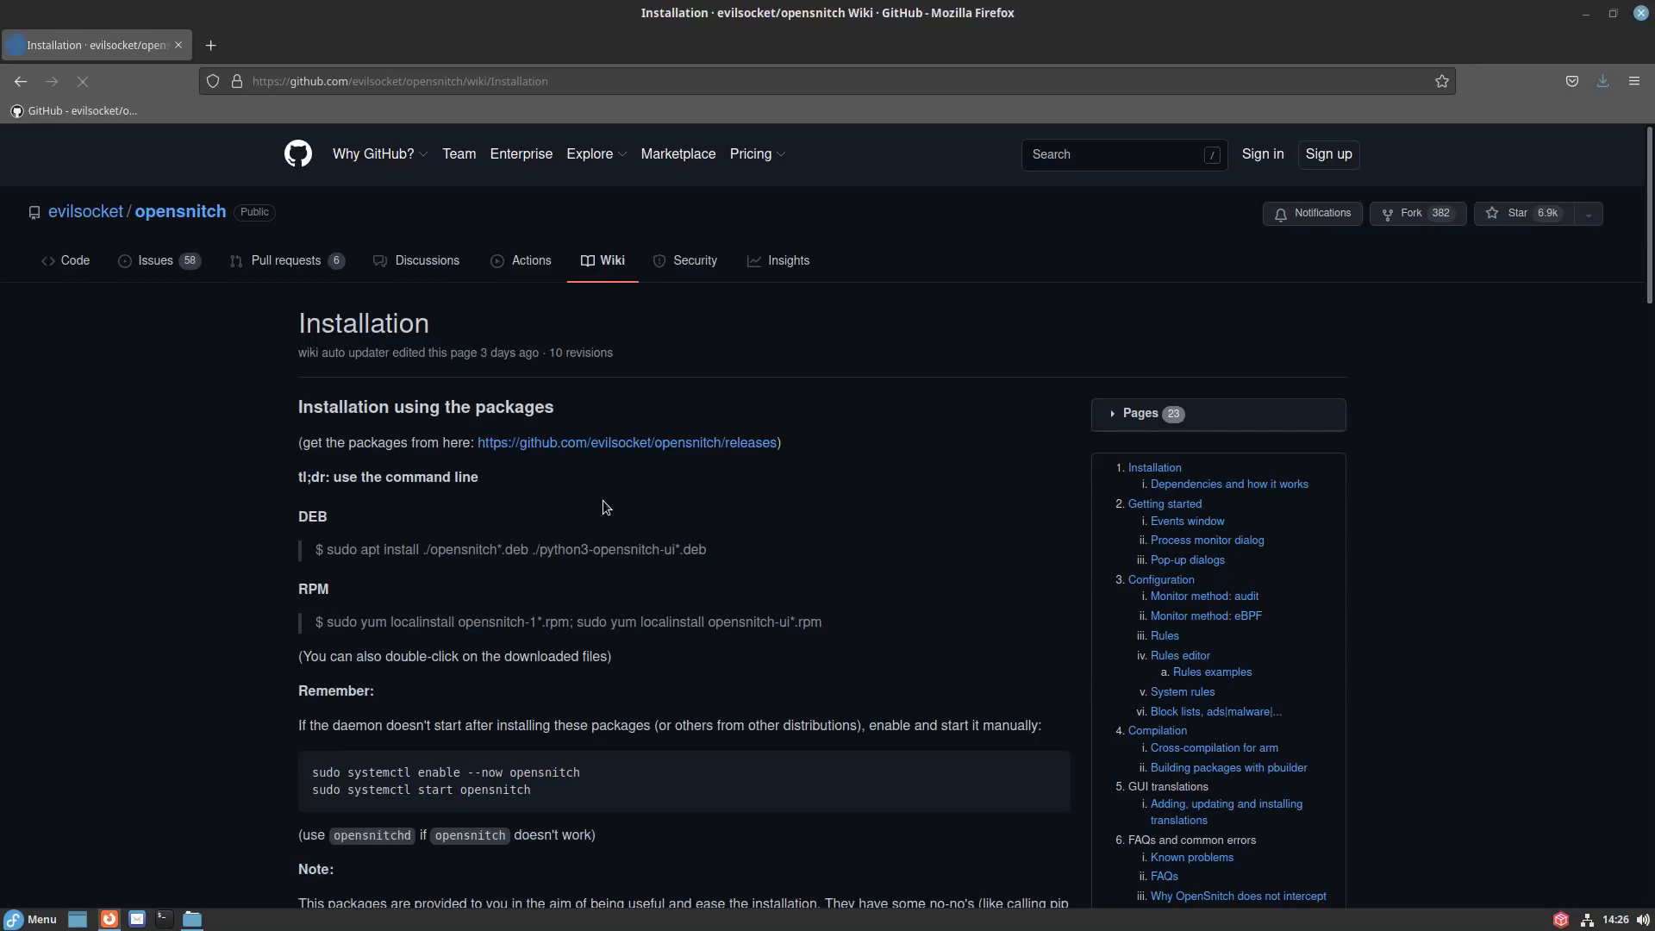
pyautogui.scroll(-2, 604, 508)
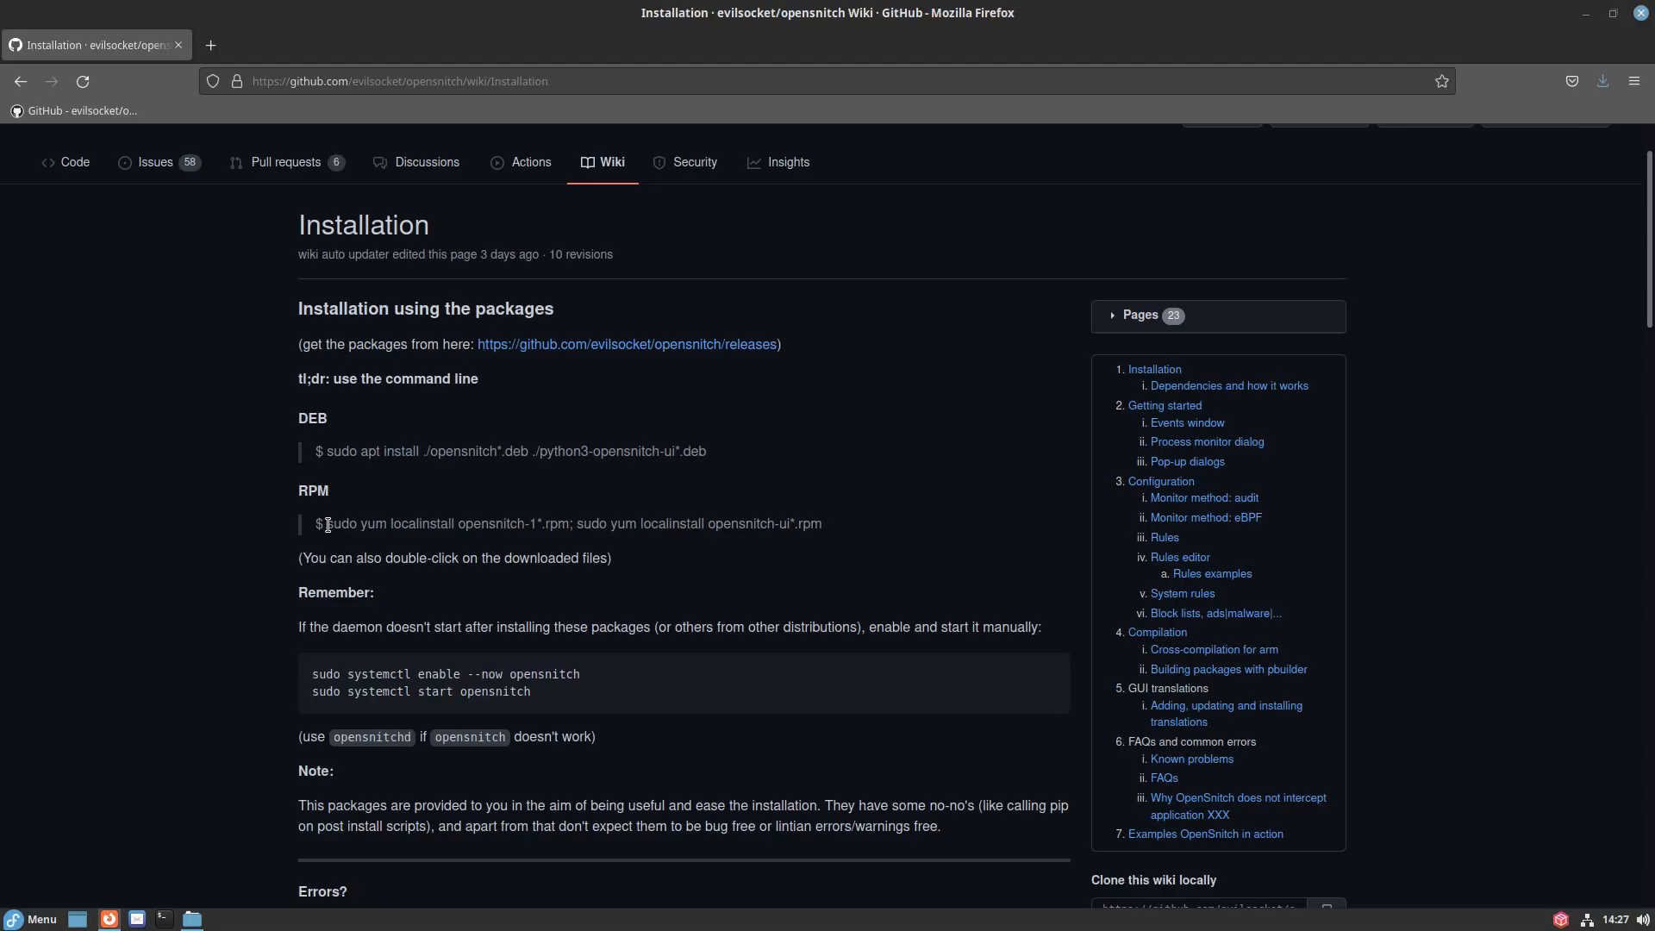
pyautogui.moveTo(327, 524); pyautogui.dragTo(815, 526)
pyautogui.hotkey('ctrl', 'c')
# Paste the copied install command into a new terminal window and widen the window to fit it on one line.
pyautogui.hotkey('ctrl', 'alt', 't')
pyautogui.rightClick(680, 403)
pyautogui.click(724, 464)
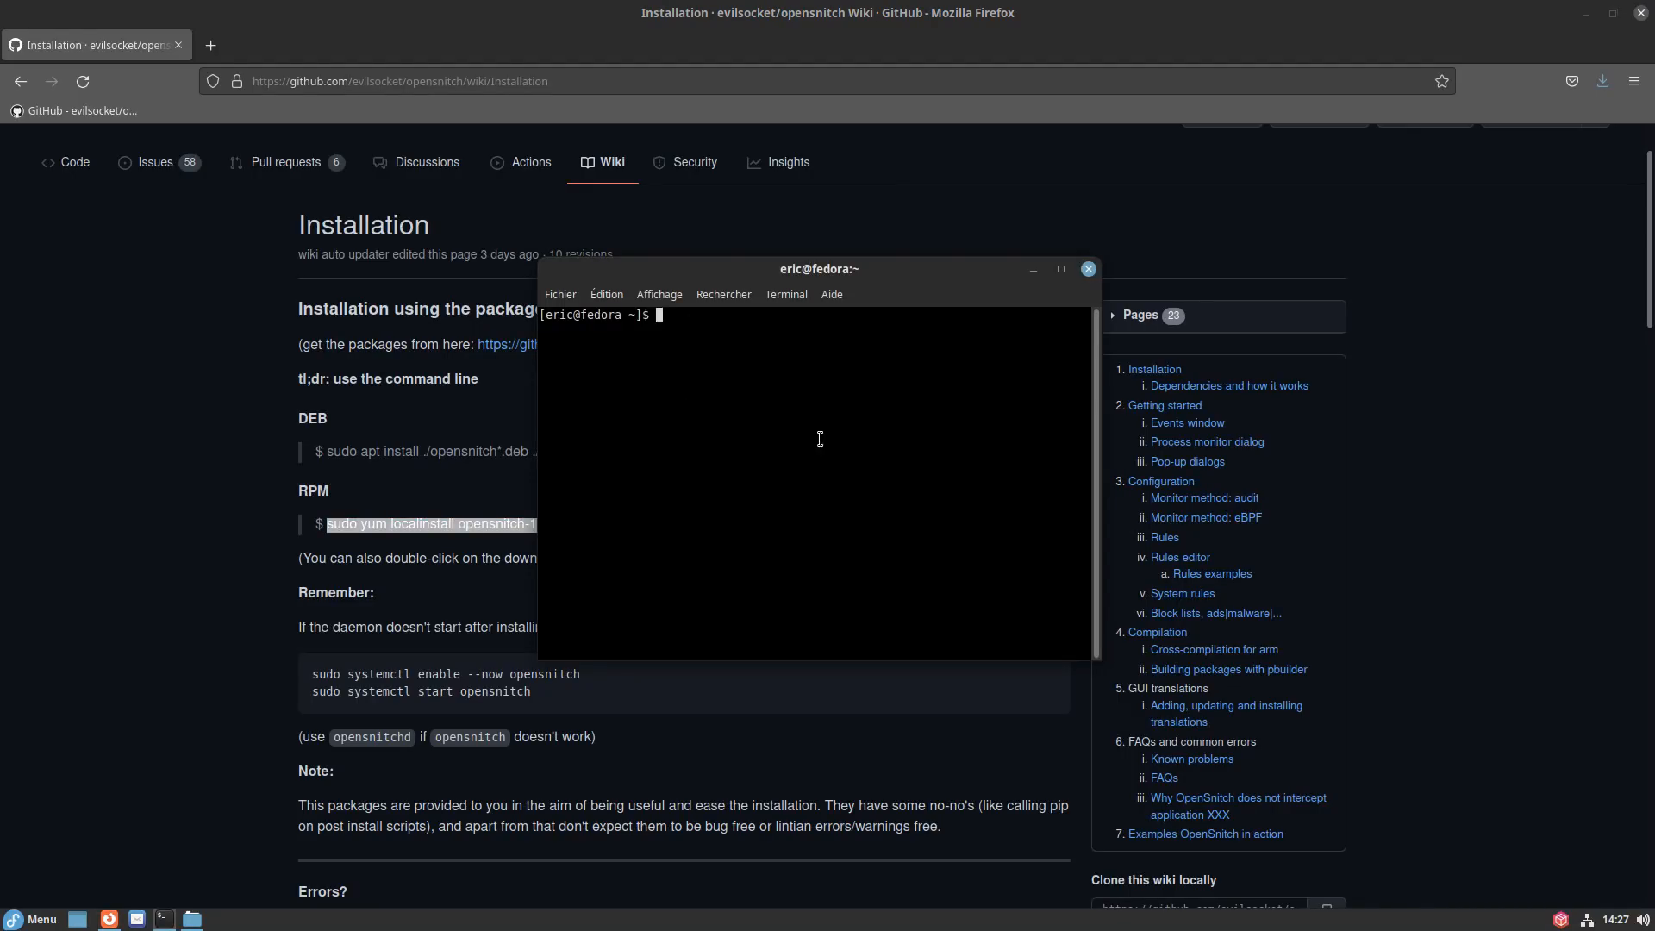
pyautogui.moveTo(1096, 429); pyautogui.dragTo(1308, 429)
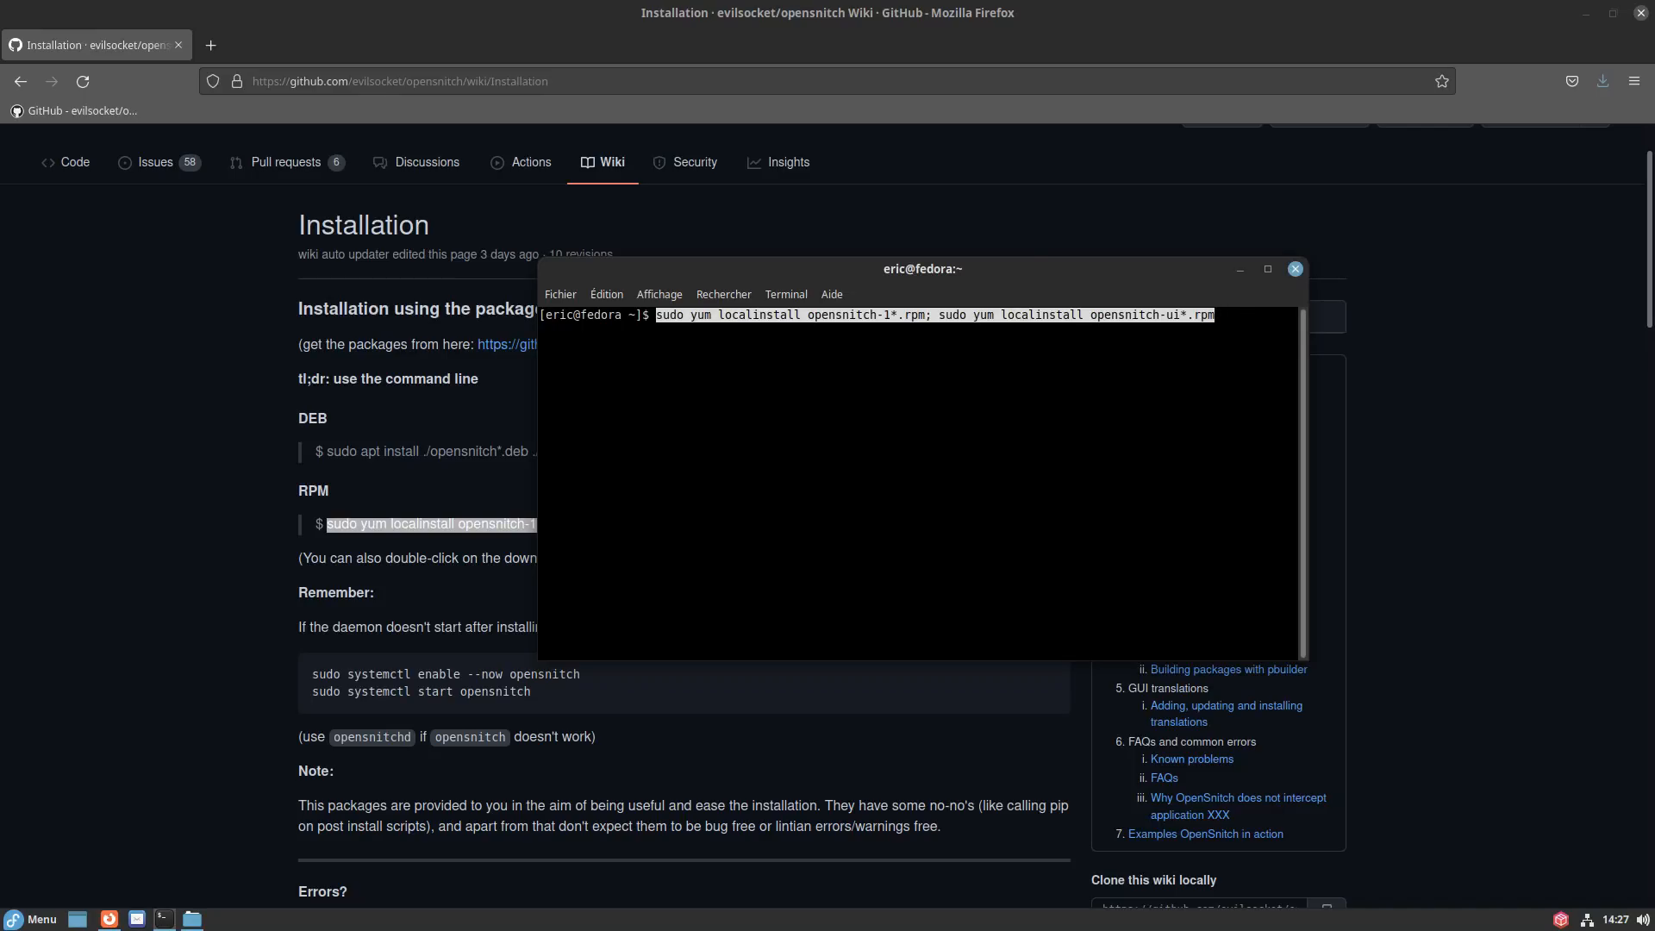
# Replace yum with dnf in the first part of the command, which installs opensnitch-1*.rpm.
pyautogui.press('Left')
pyautogui.press('Left')
pyautogui.press('Left')
pyautogui.press('Left')
pyautogui.press('Left')
pyautogui.press('Left')
pyautogui.press('Left')
pyautogui.press('Left')
pyautogui.press('Left')
pyautogui.press('Left')
pyautogui.press('Left')
pyautogui.press('Left')
pyautogui.press('Left')
pyautogui.press('Left')
pyautogui.press('Left')
pyautogui.press('Left')
pyautogui.press('Left')
pyautogui.press('Left')
pyautogui.press('Left')
pyautogui.press('Left')
pyautogui.press('Left')
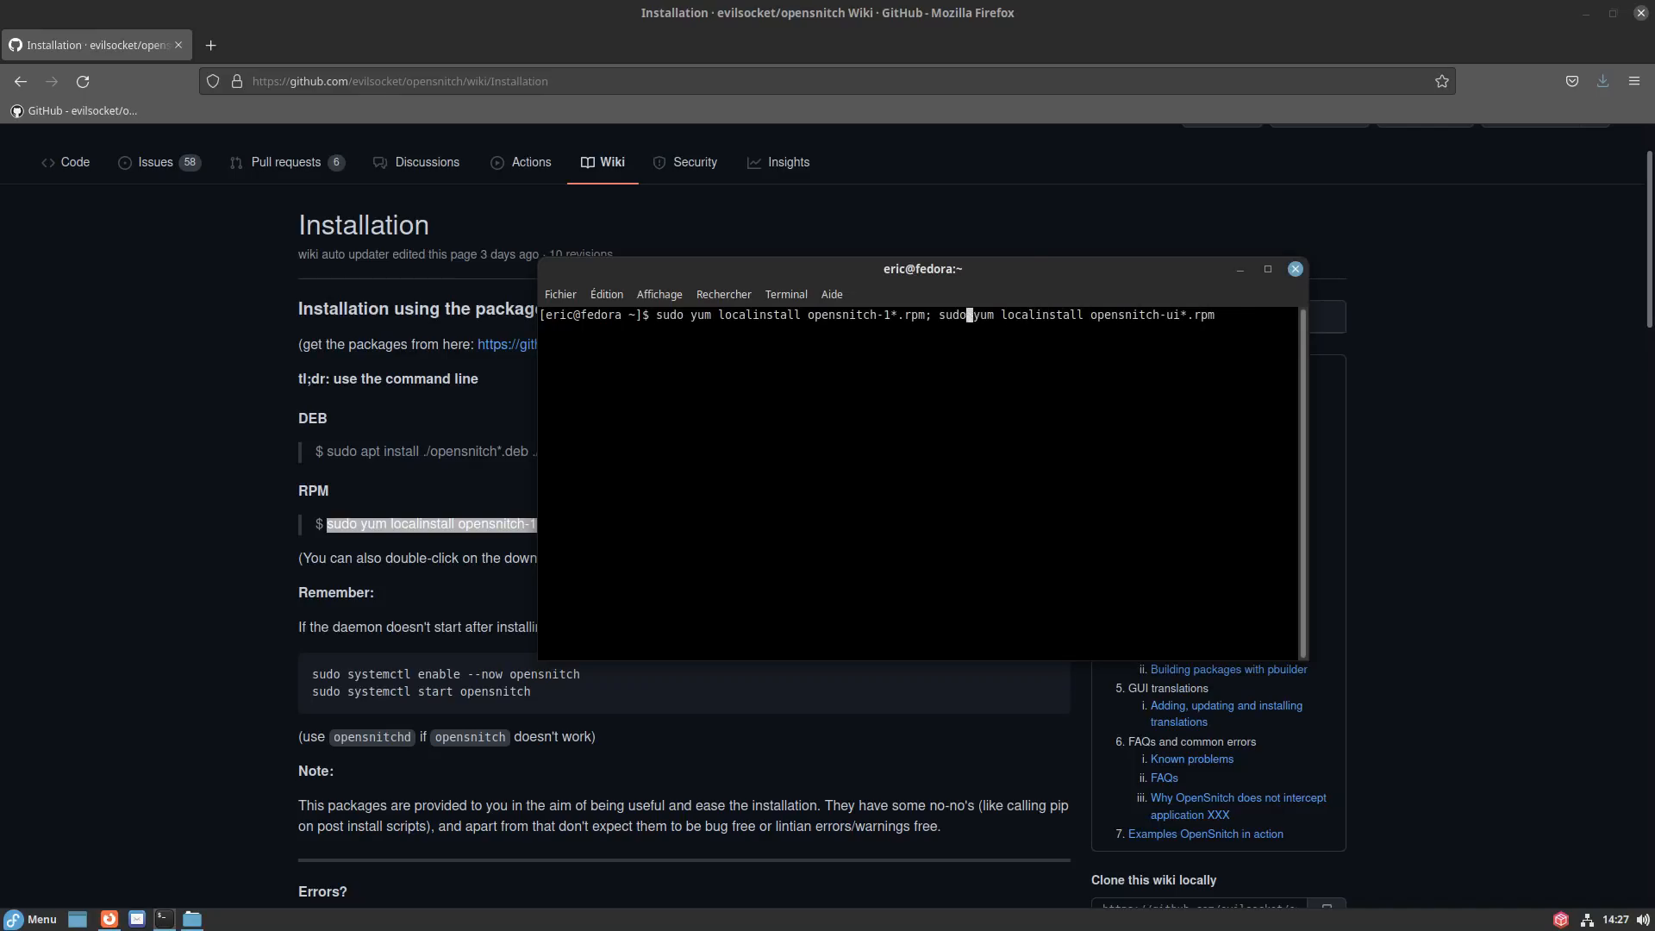
pyautogui.press('Left')
pyautogui.press('Left')
pyautogui.press('Left')
pyautogui.press('Left')
pyautogui.press('Left')
pyautogui.press('Left')
pyautogui.press('Left')
pyautogui.press('Left')
pyautogui.press('Left')
pyautogui.press('Left')
pyautogui.press('Left')
pyautogui.press('Left')
pyautogui.press('Left')
pyautogui.press('Left')
pyautogui.press('Left')
pyautogui.press('Left')
pyautogui.press('Left')
pyautogui.press('Left')
pyautogui.press('Left')
pyautogui.press('Left')
pyautogui.press('Delete')
pyautogui.press('Delete')
pyautogui.press('Delete')
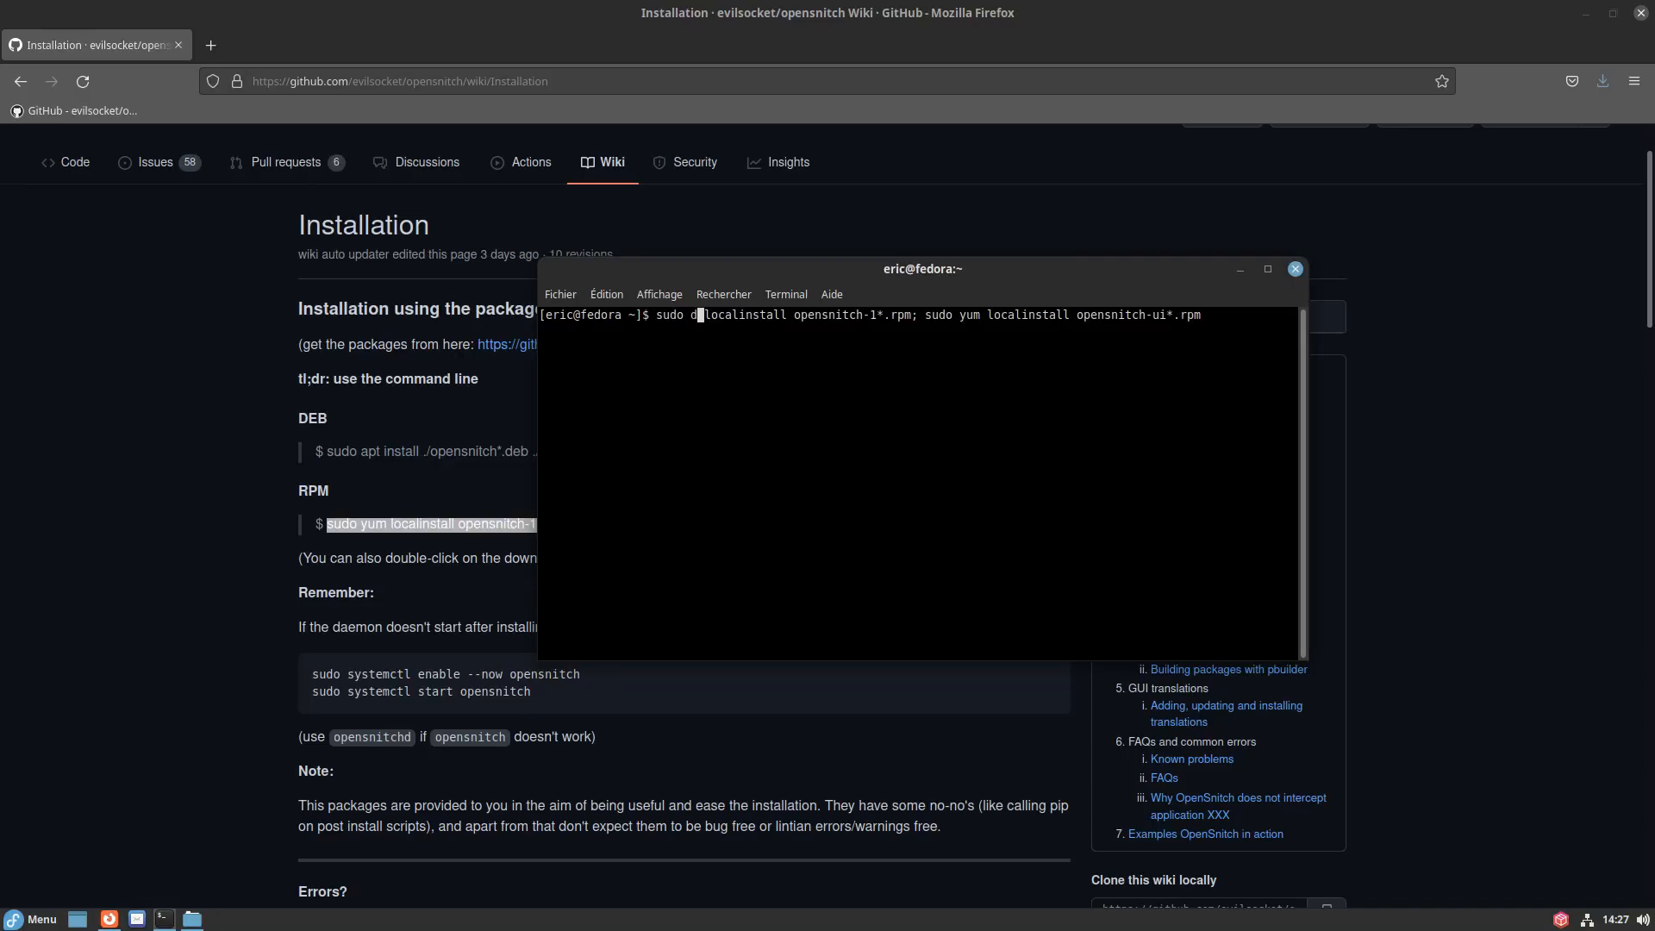
pyautogui.write('dnf')
# Replace yum with dnf in the second part of the command, which installs opensnitch-ui*.rpm.
pyautogui.press('Right')
pyautogui.press('Right')
pyautogui.press('Right')
pyautogui.press('Right')
pyautogui.press('Right')
pyautogui.press('Right')
pyautogui.press('Right')
pyautogui.press('Right')
pyautogui.press('Right')
pyautogui.press('Right')
pyautogui.press('Right')
pyautogui.press('Right')
pyautogui.press('Right')
pyautogui.press('Right')
pyautogui.press('Right')
pyautogui.press('Right')
pyautogui.press('Right')
pyautogui.press('Right')
pyautogui.press('Right')
pyautogui.press('Right')
pyautogui.press('Right')
pyautogui.press('Right')
pyautogui.press('Right')
pyautogui.press('Right')
pyautogui.press('Right')
pyautogui.press('Right')
pyautogui.press('Right')
pyautogui.press('Right')
pyautogui.press('Right')
pyautogui.press('Right')
pyautogui.press('Right')
pyautogui.press('Right')
pyautogui.press('Right')
pyautogui.press('Right')
pyautogui.press('Right')
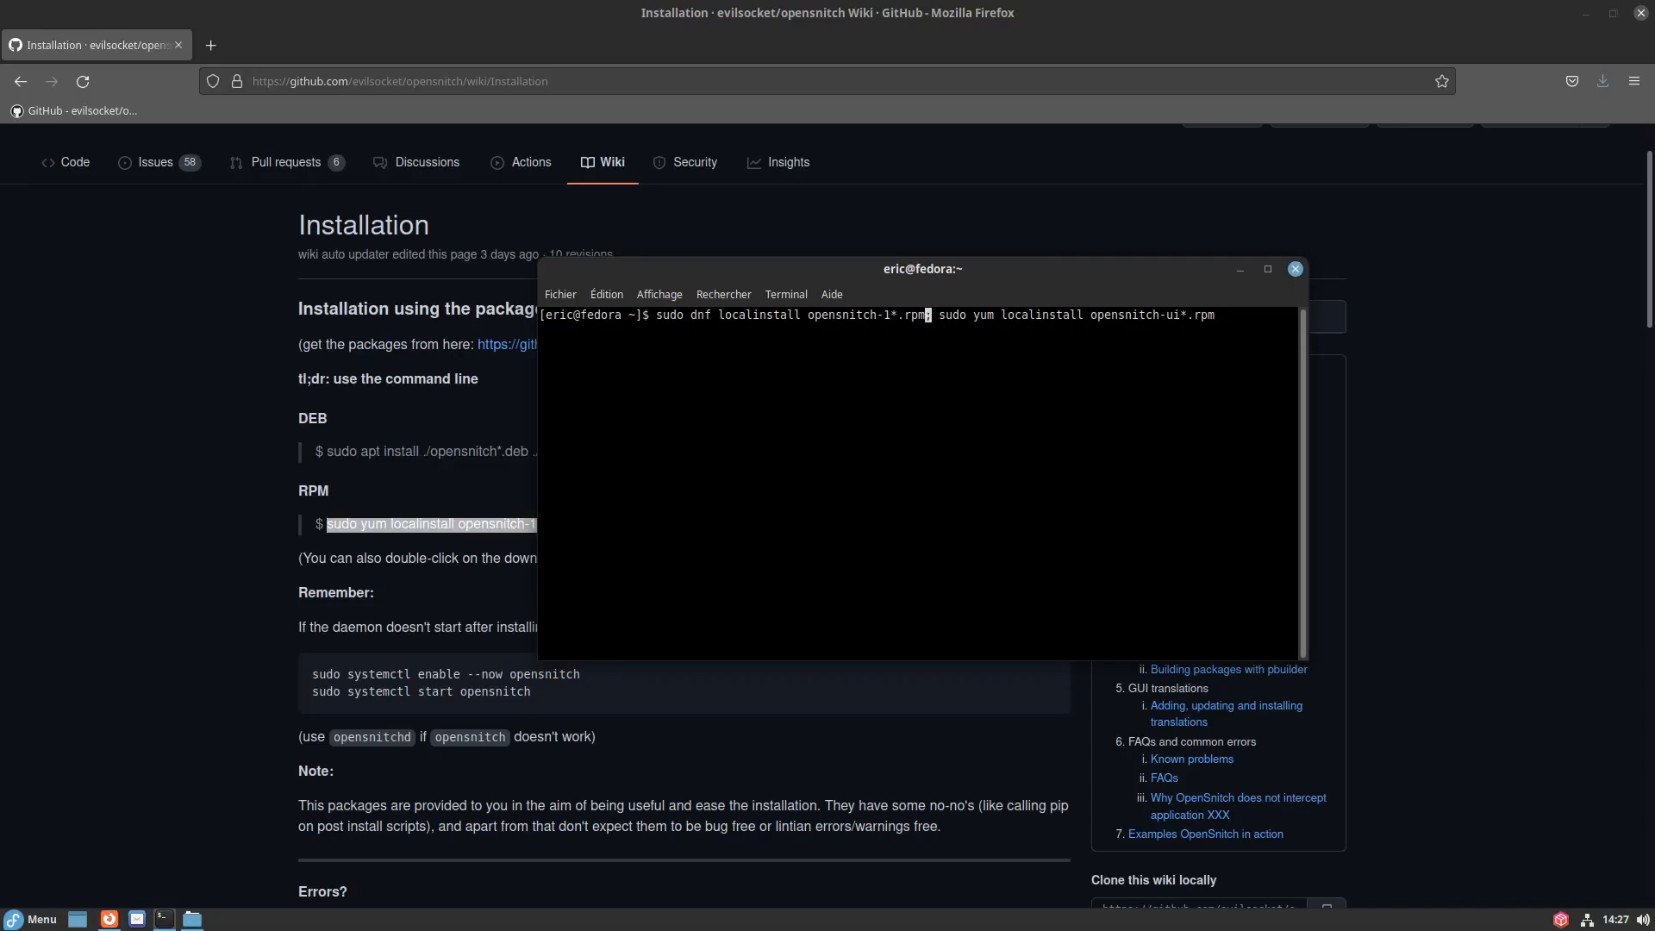
pyautogui.press('Delete')
pyautogui.press('Delete')
pyautogui.press('Delete')
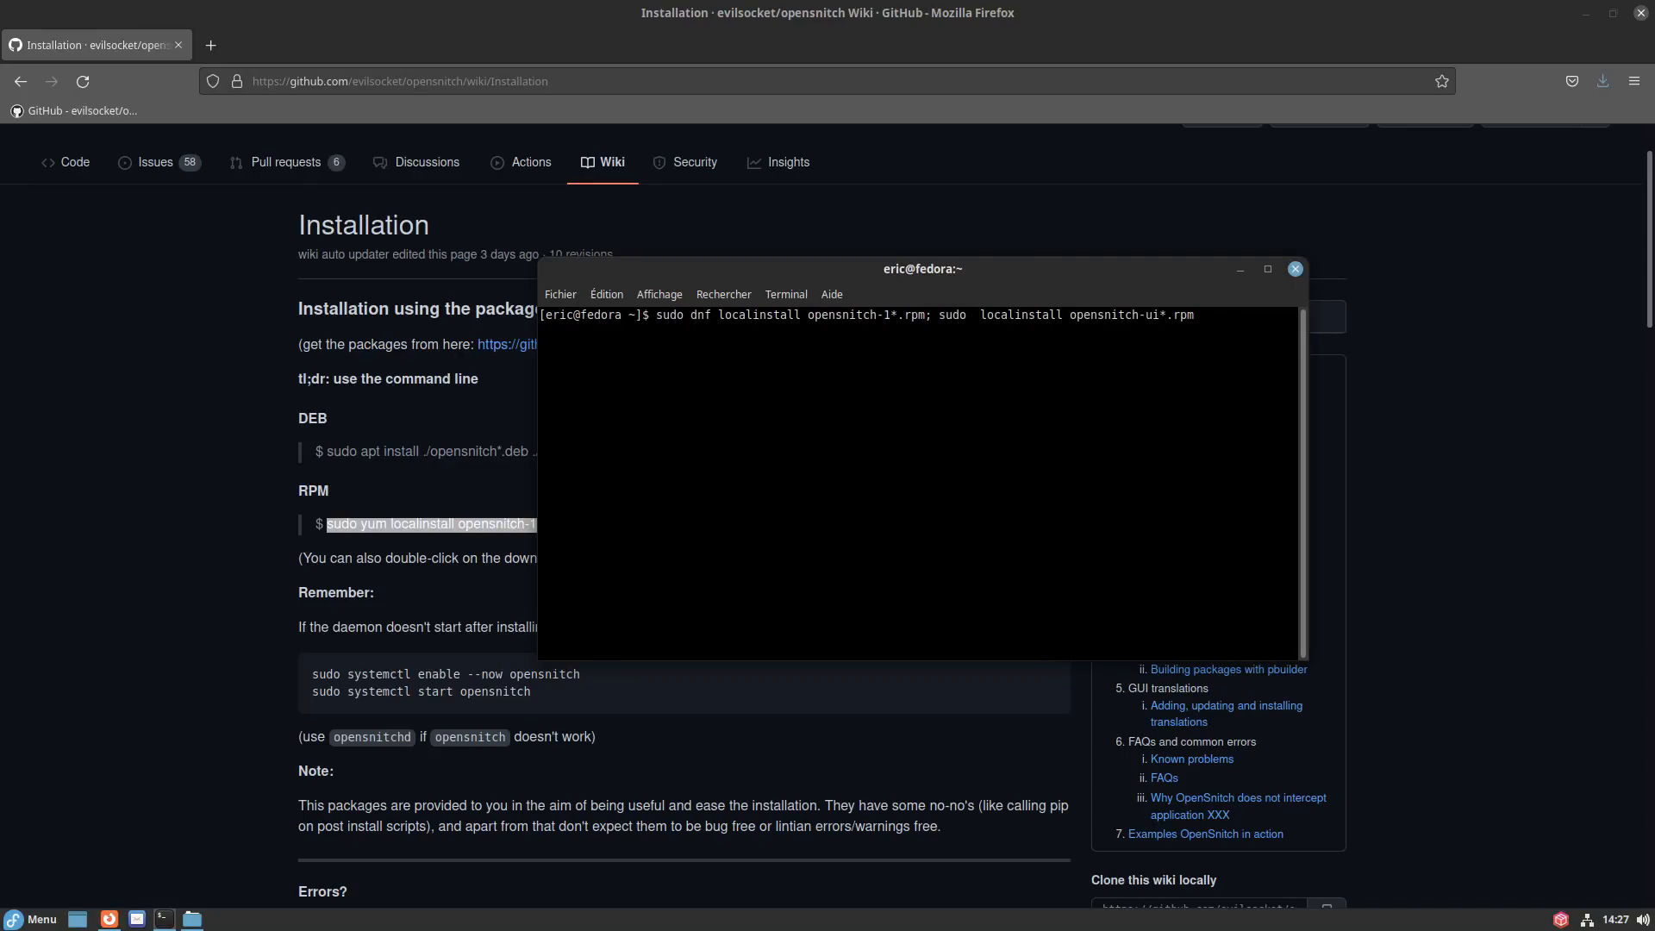
pyautogui.write('dnf')
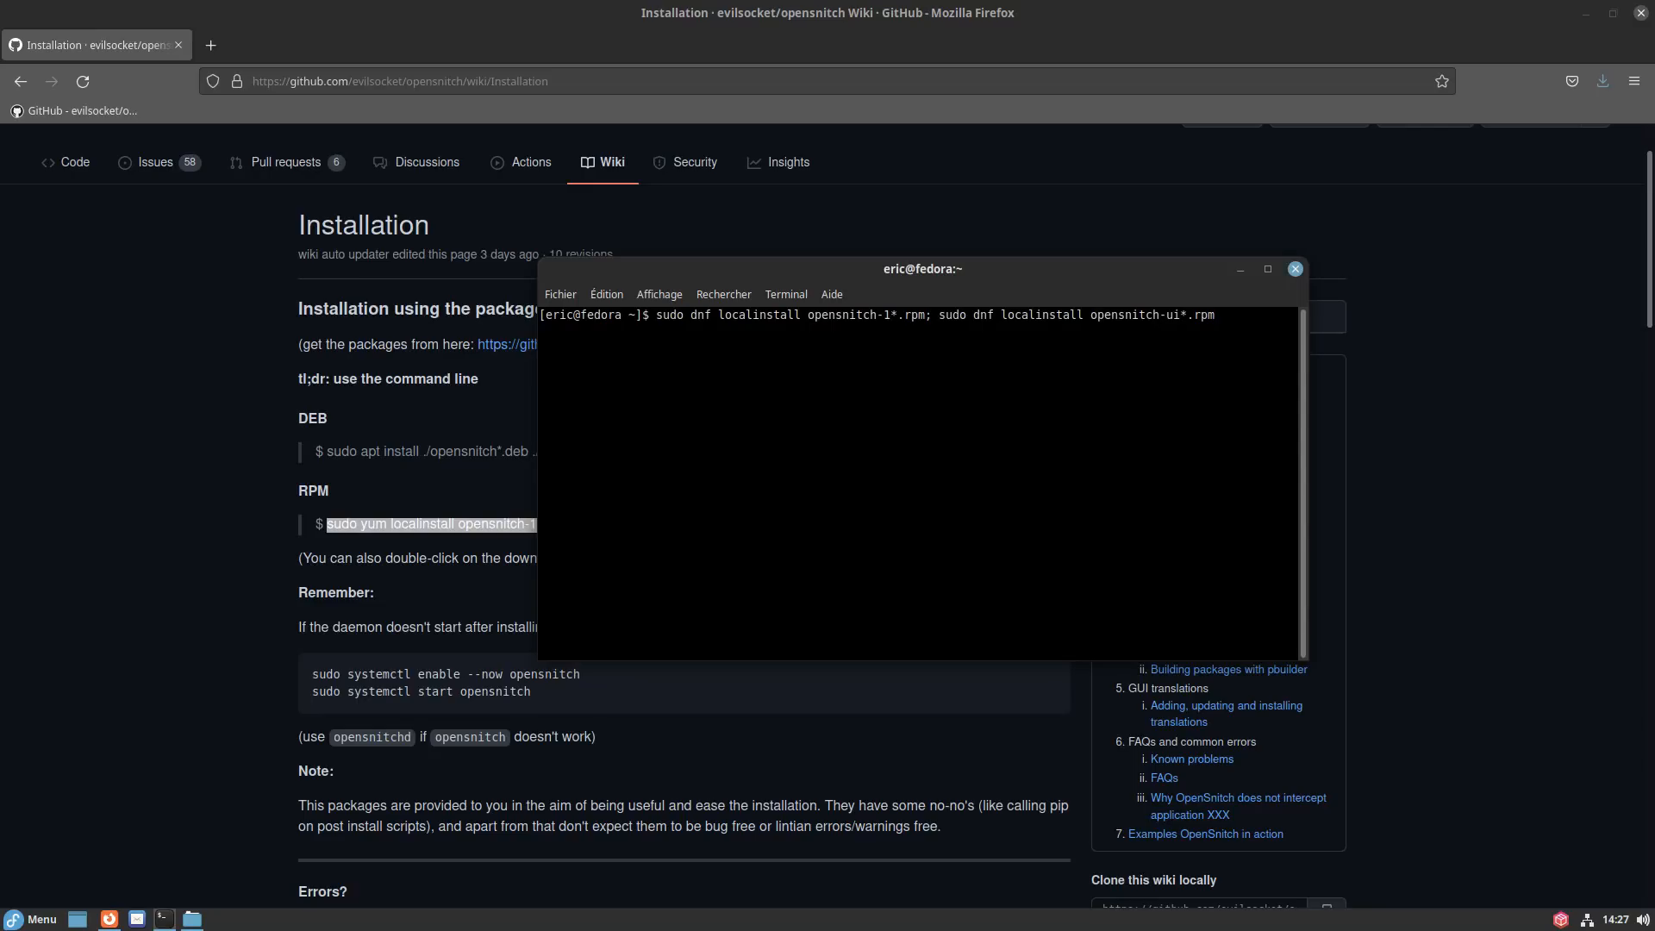
# Go through the edited command line and examine its two dnf localinstall parts, for opensnitch-1*.rpm and opensnitch-ui*.rpm.
pyautogui.press('Left')
pyautogui.press('Left')
pyautogui.press('Left')
pyautogui.press('Left')
pyautogui.press('Left')
pyautogui.press('Left')
pyautogui.press('Left')
pyautogui.press('Left')
pyautogui.press('Left')
pyautogui.press('Left')
pyautogui.press('Left')
pyautogui.press('Left')
pyautogui.press('Left')
pyautogui.press('Left')
pyautogui.press('Left')
pyautogui.press('Left')
pyautogui.press('Left')
pyautogui.press('Left')
pyautogui.press('Left')
pyautogui.press('Left')
pyautogui.press('Left')
pyautogui.press('Left')
pyautogui.press('Left')
pyautogui.press('Left')
pyautogui.press('Left')
pyautogui.press('Left')
pyautogui.press('Left')
pyautogui.press('Left')
pyautogui.press('Right')
pyautogui.press('Right')
pyautogui.press('Right')
pyautogui.press('Right')
pyautogui.press('Right')
pyautogui.press('Right')
pyautogui.press('Right')
pyautogui.press('Right')
pyautogui.press('Right')
pyautogui.press('Right')
pyautogui.press('Right')
pyautogui.press('Right')
pyautogui.press('Right')
pyautogui.press('Right')
pyautogui.press('Right')
pyautogui.press('Right')
pyautogui.press('Right')
pyautogui.press('Right')
pyautogui.press('Right')
pyautogui.press('Right')
pyautogui.press('Right')
pyautogui.press('Right')
pyautogui.press('Right')
pyautogui.press('Left')
pyautogui.press('Left')
pyautogui.press('Left')
pyautogui.press('Left')
pyautogui.press('Left')
pyautogui.press('Left')
pyautogui.press('Left')
pyautogui.press('Left')
pyautogui.press('Left')
pyautogui.press('Left')
pyautogui.press('Left')
pyautogui.press('Left')
pyautogui.press('Left')
pyautogui.press('Left')
pyautogui.press('Left')
pyautogui.press('Left')
pyautogui.press('Left')
pyautogui.press('Left')
pyautogui.press('Left')
pyautogui.press('Left')
pyautogui.press('Right')
pyautogui.press('Right')
pyautogui.press('Right')
pyautogui.press('Right')
pyautogui.press('Right')
pyautogui.press('Right')
pyautogui.press('Right')
pyautogui.press('Right')
pyautogui.press('Right')
pyautogui.press('Right')
pyautogui.press('Right')
pyautogui.press('Right')
pyautogui.press('Right')
pyautogui.press('Right')
pyautogui.press('Right')
pyautogui.press('Right')
pyautogui.press('Right')
pyautogui.press('Right')
pyautogui.press('Right')
pyautogui.press('Right')
pyautogui.press('Right')
pyautogui.press('Right')
pyautogui.press('Right')
pyautogui.press('Right')
pyautogui.press('Right')
pyautogui.press('Right')
pyautogui.press('Right')
pyautogui.press('Right')
pyautogui.press('Right')
pyautogui.press('Right')
pyautogui.press('Right')
pyautogui.press('Right')
pyautogui.press('Right')
pyautogui.press('Right')
pyautogui.press('Right')
pyautogui.press('Right')
pyautogui.press('Right')
pyautogui.press('Right')
pyautogui.press('Right')
pyautogui.press('Right')
pyautogui.press('Left')
pyautogui.press('Left')
pyautogui.press('Left')
pyautogui.press('Left')
pyautogui.press('Left')
pyautogui.press('Left')
pyautogui.press('Left')
pyautogui.press('Left')
pyautogui.press('Left')
pyautogui.press('Left')
pyautogui.press('Left')
pyautogui.press('Left')
pyautogui.press('Left')
pyautogui.press('Left')
pyautogui.press('Left')
pyautogui.press('Left')
pyautogui.press('Left')
pyautogui.press('Left')
pyautogui.press('Left')
pyautogui.press('Left')
pyautogui.press('Left')
pyautogui.press('Left')
pyautogui.press('Left')
pyautogui.press('Left')
pyautogui.press('Left')
pyautogui.press('Left')
pyautogui.press('Left')
pyautogui.press('Left')
pyautogui.press('Left')
pyautogui.press('Left')
pyautogui.press('Left')
pyautogui.press('Left')
pyautogui.press('Left')
pyautogui.press('Left')
pyautogui.press('Left')
pyautogui.press('Left')
pyautogui.press('Left')
pyautogui.press('Left')
pyautogui.press('Right')
pyautogui.press('Right')
pyautogui.press('Right')
pyautogui.press('Right')
pyautogui.press('Right')
pyautogui.press('Right')
pyautogui.press('Right')
pyautogui.press('Right')
pyautogui.press('Right')
pyautogui.press('Right')
pyautogui.press('Right')
pyautogui.press('Right')
pyautogui.press('Right')
pyautogui.press('Right')
pyautogui.press('Right')
pyautogui.press('Right')
pyautogui.press('Right')
pyautogui.press('Right')
pyautogui.press('Right')
pyautogui.press('Right')
pyautogui.press('Right')
pyautogui.press('Right')
pyautogui.press('Right')
pyautogui.press('Right')
pyautogui.press('Right')
pyautogui.press('Right')
pyautogui.press('Right')
pyautogui.press('Right')
pyautogui.press('Right')
pyautogui.press('Right')
pyautogui.press('Right')
pyautogui.press('Right')
pyautogui.press('Right')
pyautogui.press('Right')
pyautogui.press('Left')
pyautogui.press('Left')
pyautogui.press('Left')
pyautogui.press('Left')
pyautogui.press('Left')
pyautogui.press('Right')
pyautogui.press('Right')
pyautogui.press('Right')
pyautogui.press('Right')
pyautogui.press('Right')
pyautogui.press('Right')
pyautogui.press('Left')
pyautogui.press('Left')
pyautogui.press('Left')
pyautogui.press('Left')
pyautogui.press('Left')
pyautogui.press('Left')
pyautogui.press('Left')
pyautogui.press('Left')
pyautogui.press('Left')
pyautogui.press('Left')
pyautogui.press('Left')
pyautogui.press('Left')
pyautogui.press('Left')
pyautogui.press('Left')
pyautogui.press('Left')
pyautogui.press('Left')
pyautogui.press('Left')
pyautogui.press('Left')
pyautogui.press('Left')
pyautogui.press('Left')
pyautogui.press('Left')
pyautogui.press('Left')
pyautogui.press('Left')
pyautogui.press('Left')
pyautogui.press('Left')
pyautogui.press('Left')
pyautogui.press('Left')
pyautogui.press('Left')
pyautogui.press('Left')
pyautogui.press('Left')
pyautogui.press('Left')
pyautogui.press('Left')
pyautogui.press('Left')
pyautogui.press('Left')
pyautogui.press('Left')
pyautogui.press('Left')
pyautogui.press('Left')
# Select the entire edited dnf localinstall command in the terminal, without the shell prompt.
pyautogui.moveTo(1216, 316); pyautogui.dragTo(655, 319)
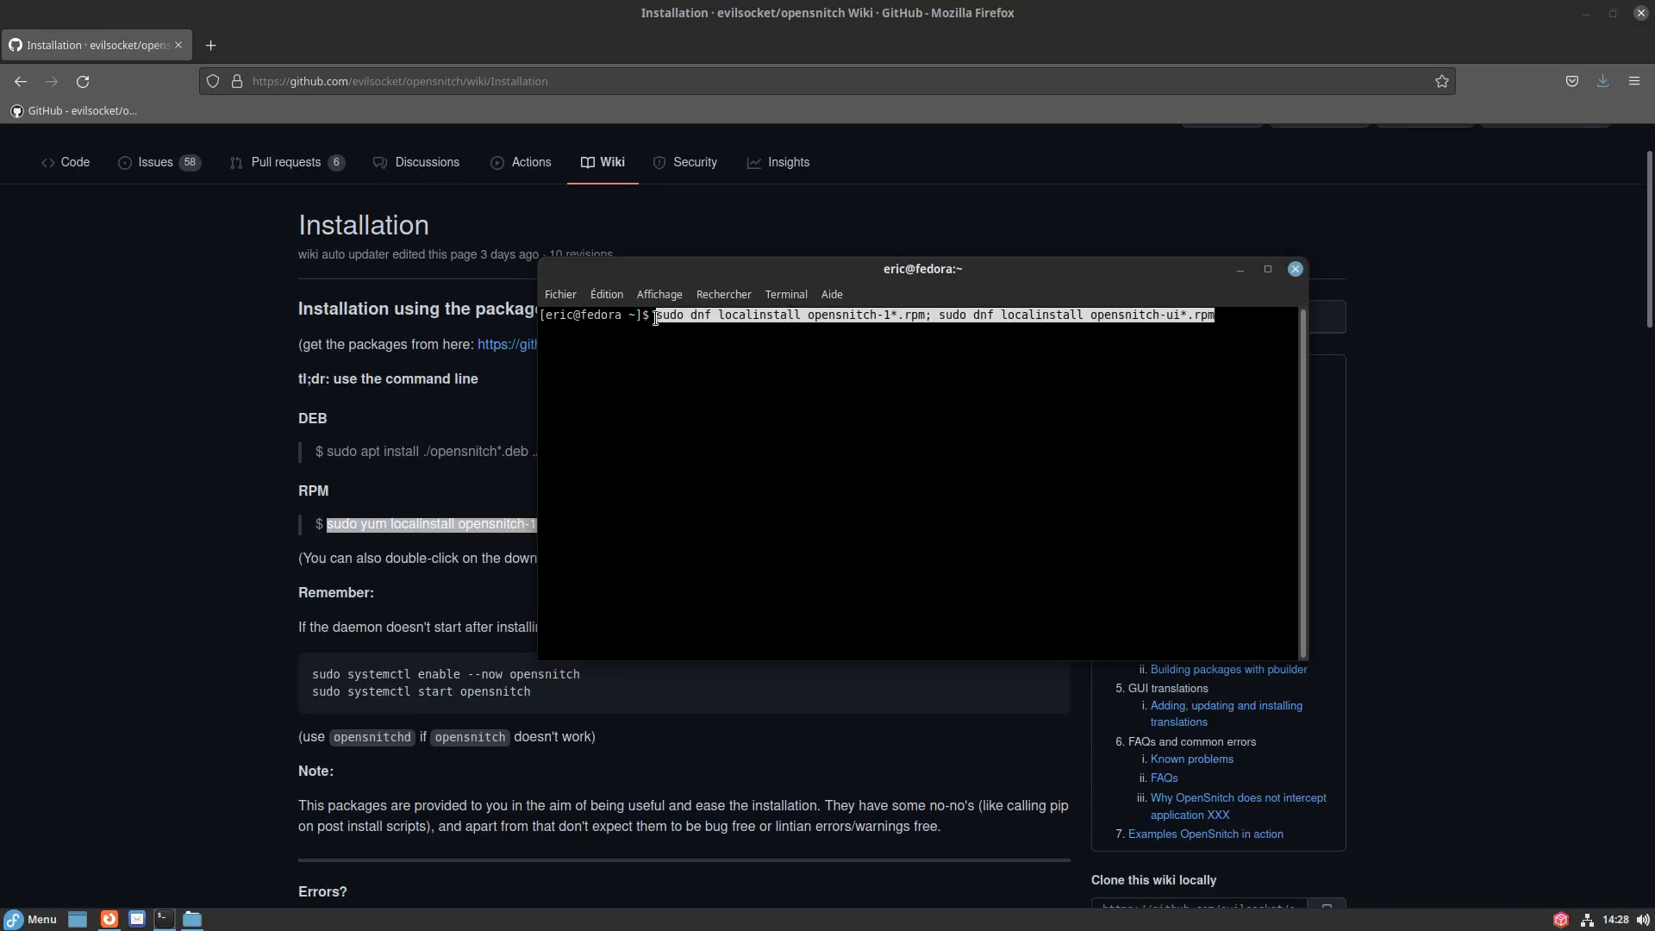
# Copy the selected dnf localinstall command, and clear it from the command line.
pyautogui.rightClick(655, 319)
pyautogui.click(700, 341)
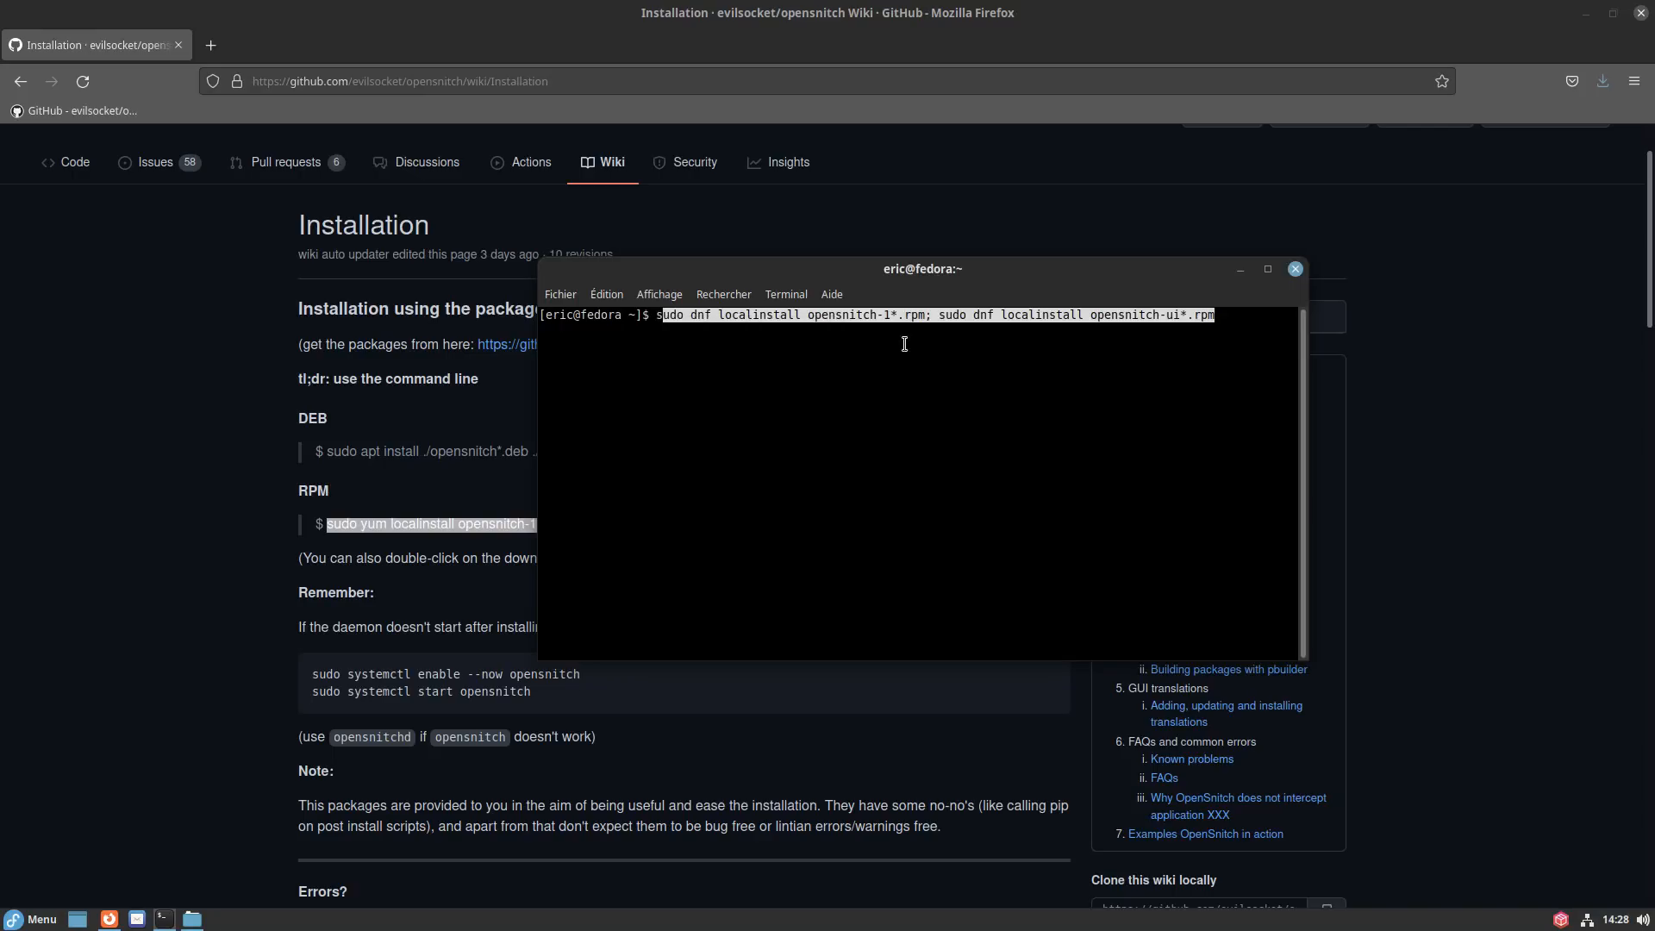
pyautogui.click(1231, 325)
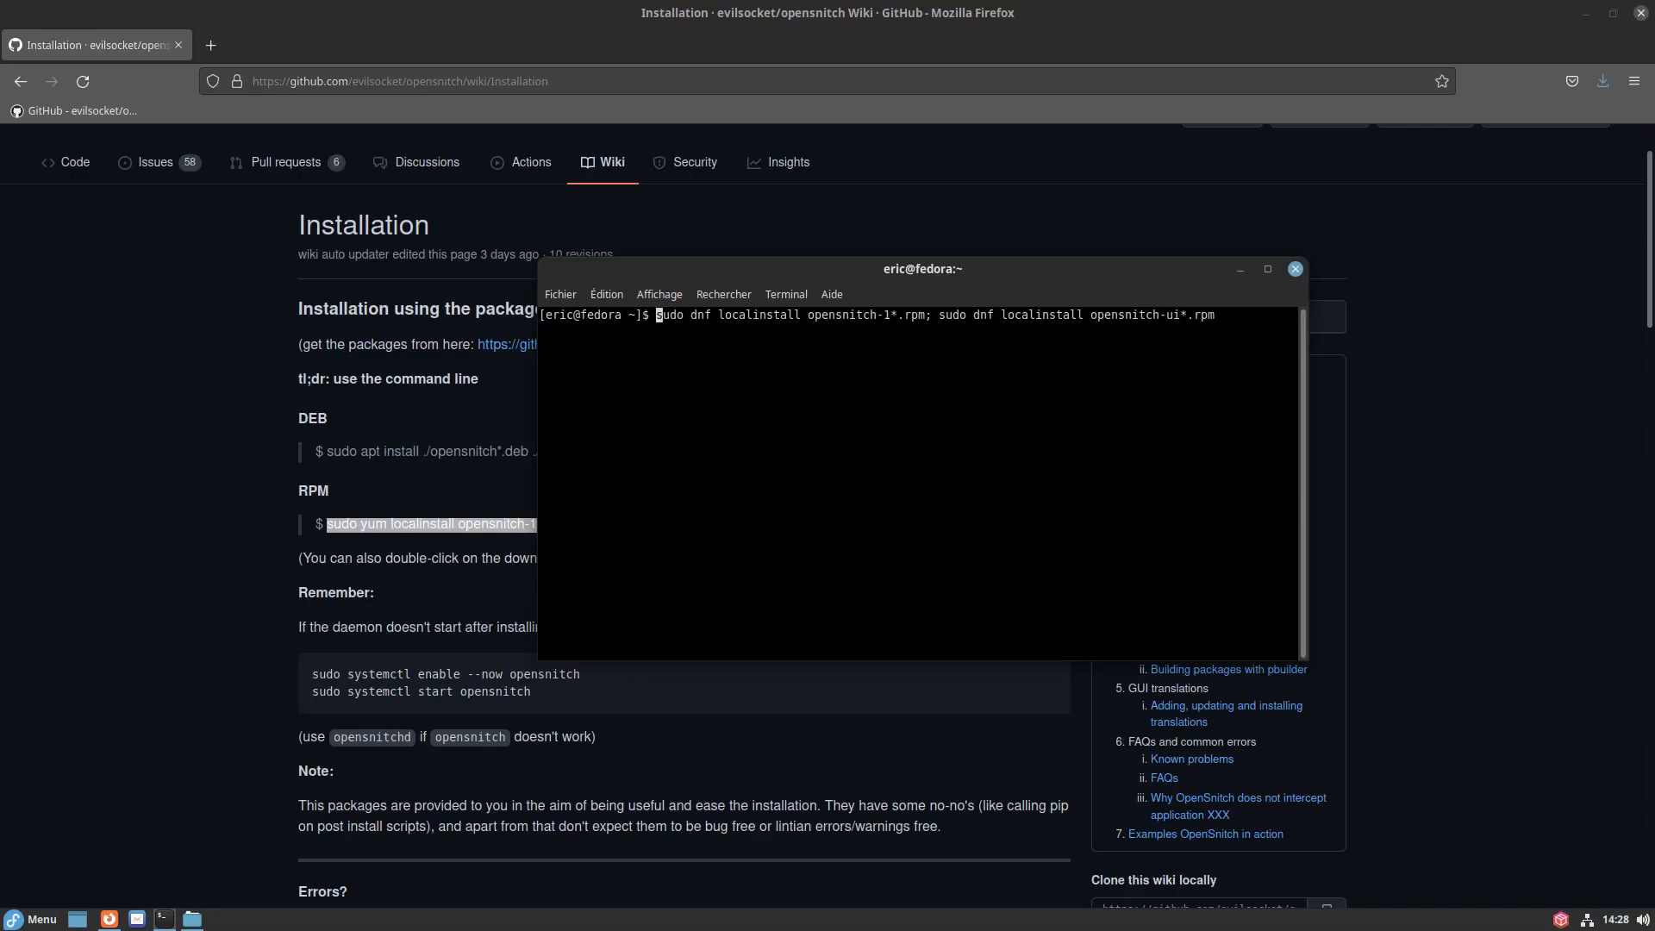
pyautogui.press('Delete')
pyautogui.press('Delete')
pyautogui.press('Delete')
pyautogui.press('Delete')
pyautogui.press('Delete')
pyautogui.press('Delete')
pyautogui.press('Delete')
pyautogui.press('Delete')
pyautogui.press('Delete')
pyautogui.press('Delete')
pyautogui.press('Delete')
pyautogui.press('Delete')
pyautogui.press('Delete')
pyautogui.press('Delete')
pyautogui.press('Delete')
pyautogui.press('Delete')
pyautogui.press('Delete')
pyautogui.press('Delete')
pyautogui.press('Delete')
pyautogui.press('Delete')
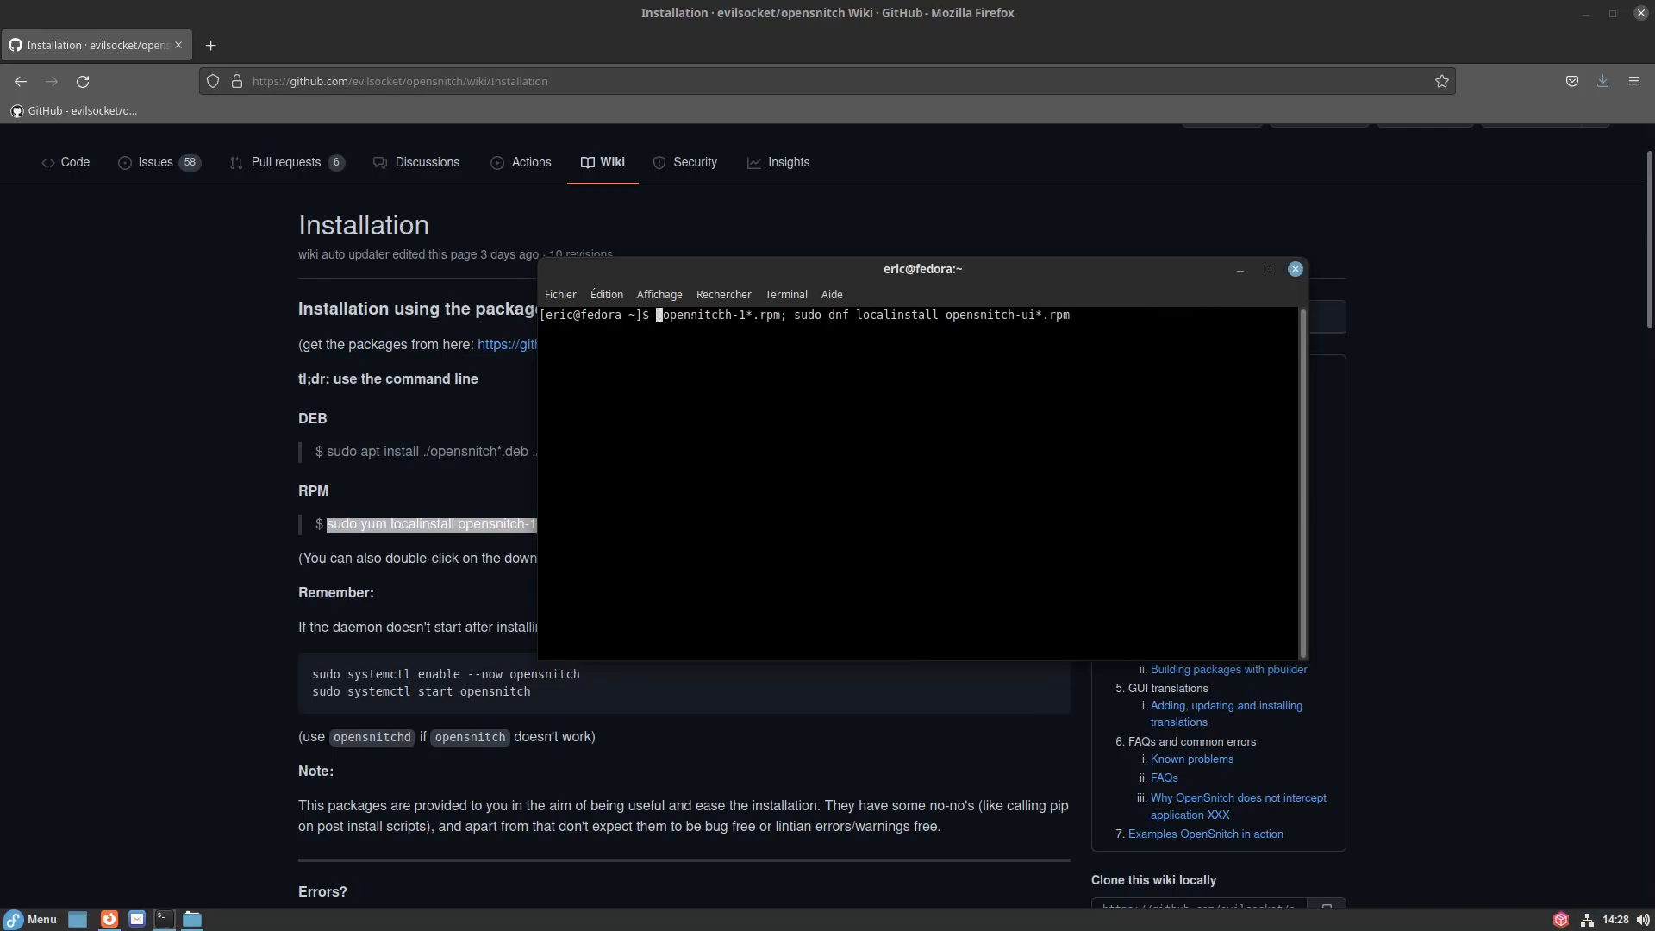
pyautogui.press('Delete')
pyautogui.press('Delete')
pyautogui.press('Delete')
pyautogui.press('Delete')
pyautogui.press('Delete')
pyautogui.press('Delete')
pyautogui.press('Delete')
pyautogui.press('Delete')
pyautogui.press('Delete')
pyautogui.press('Delete')
pyautogui.press('Delete')
pyautogui.press('Delete')
pyautogui.press('Delete')
pyautogui.press('Delete')
pyautogui.press('Delete')
pyautogui.press('Delete')
pyautogui.press('Delete')
pyautogui.press('Delete')
pyautogui.press('Delete')
pyautogui.press('Delete')
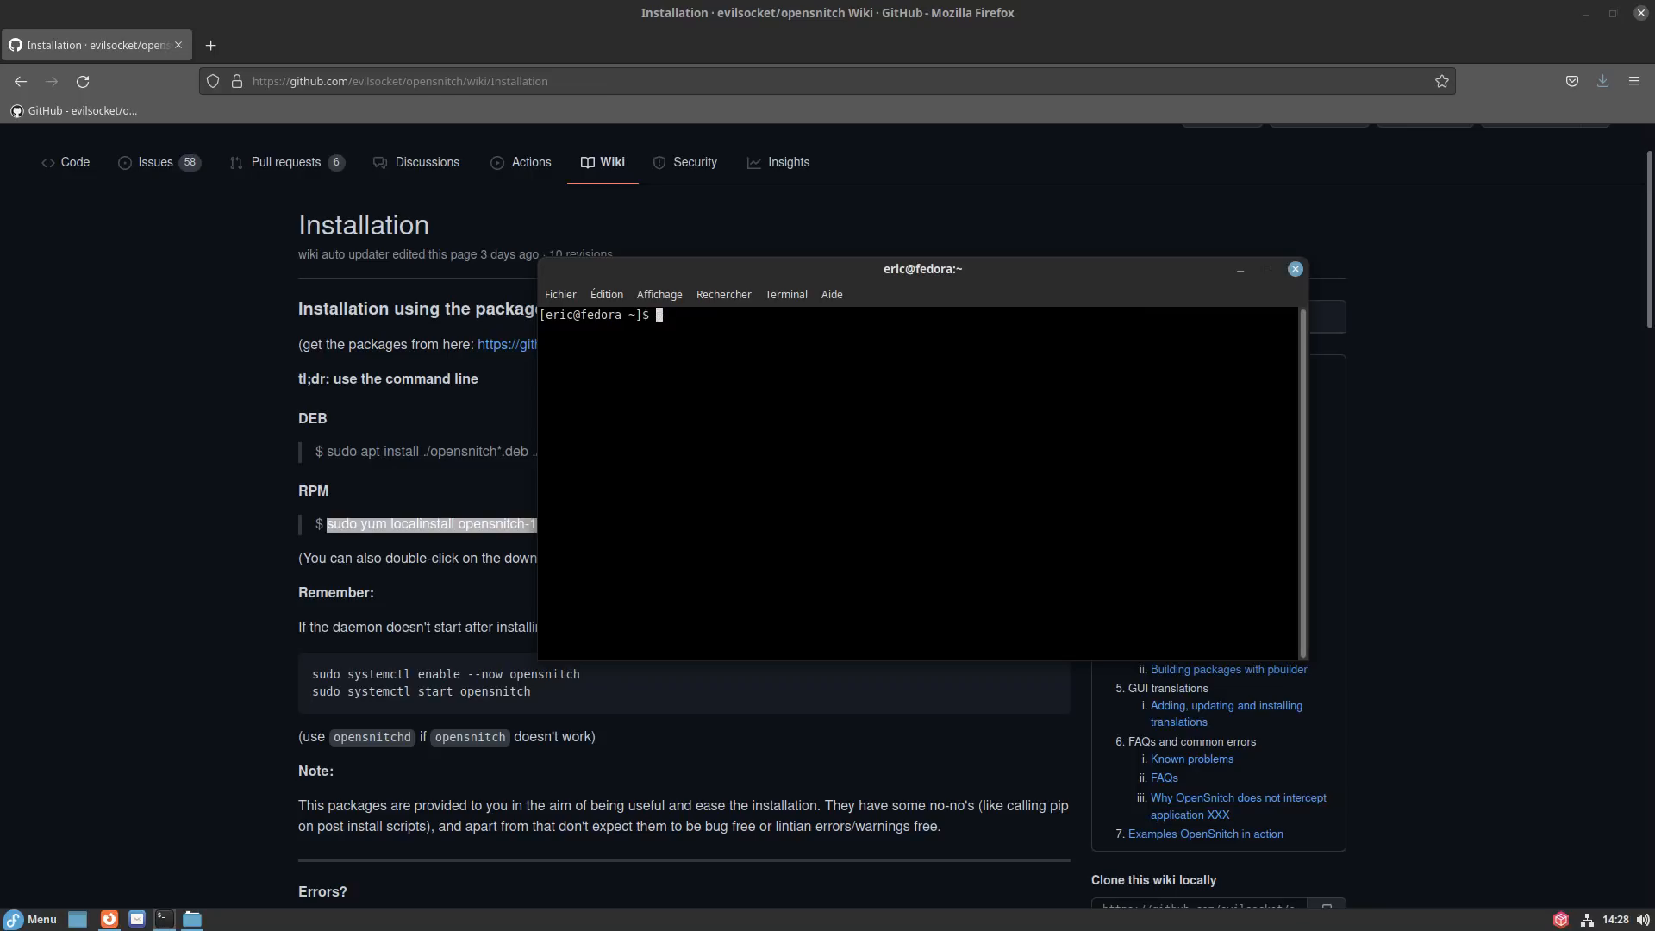
# Change to the Téléchargements directory inside the home folder and list its files.
pyautogui.write('cd /home')
pyautogui.write('/eric/')
pyautogui.write('Tel')
pyautogui.press('Tab')
pyautogui.press('Return')
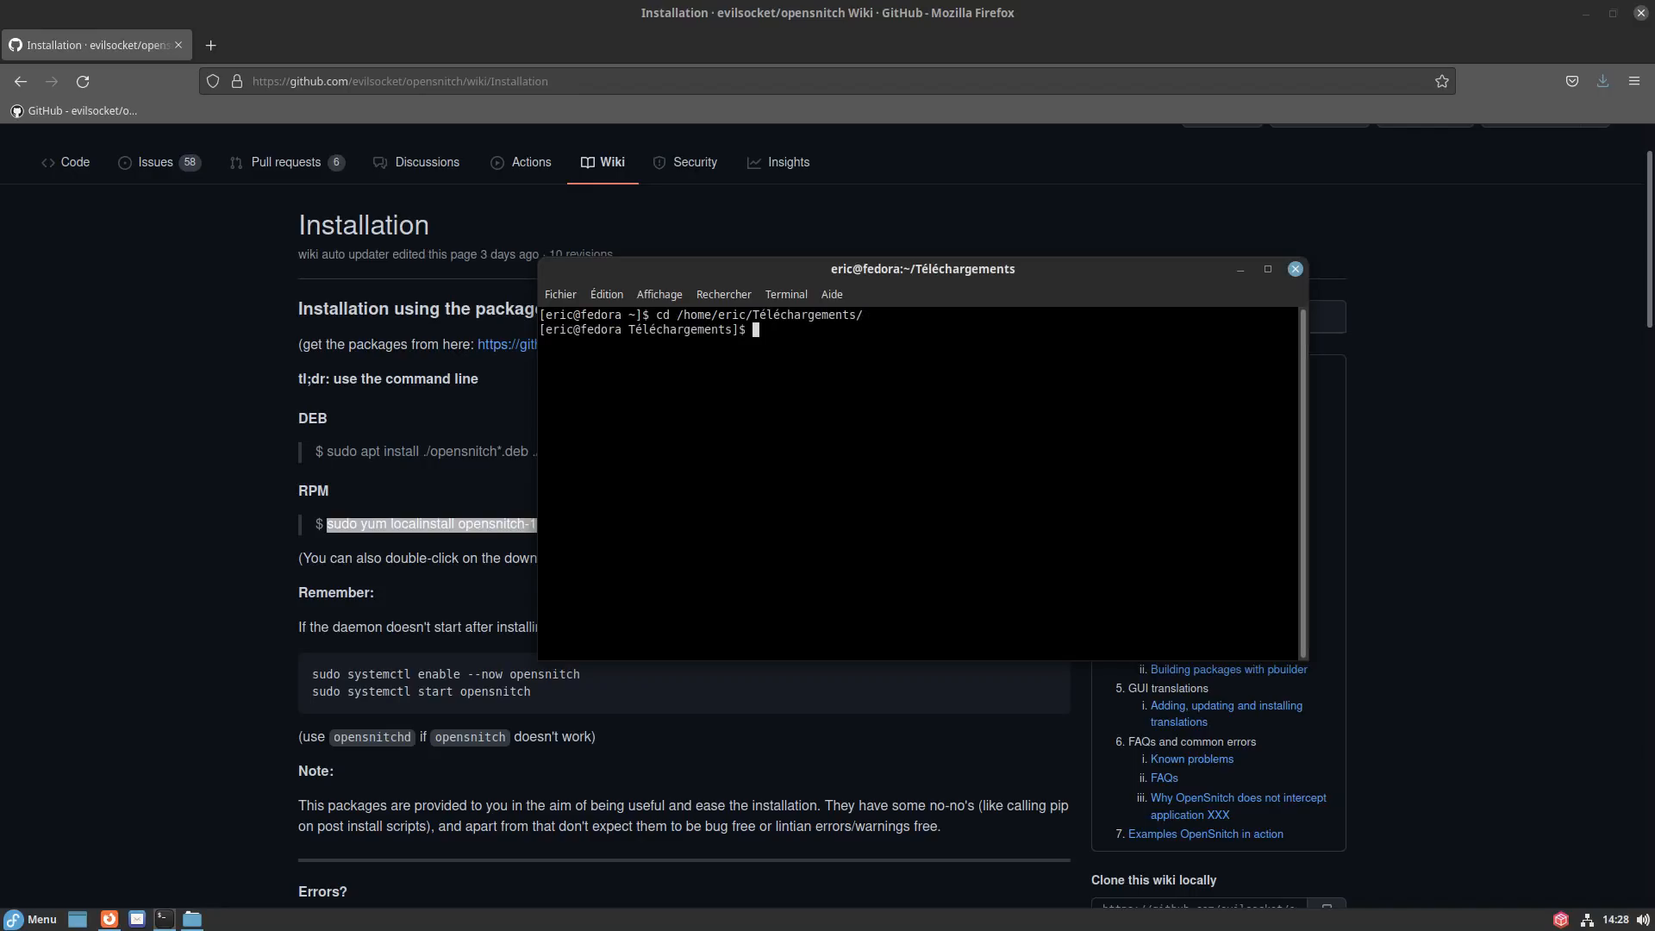
pyautogui.write('ls')
pyautogui.press('Return')
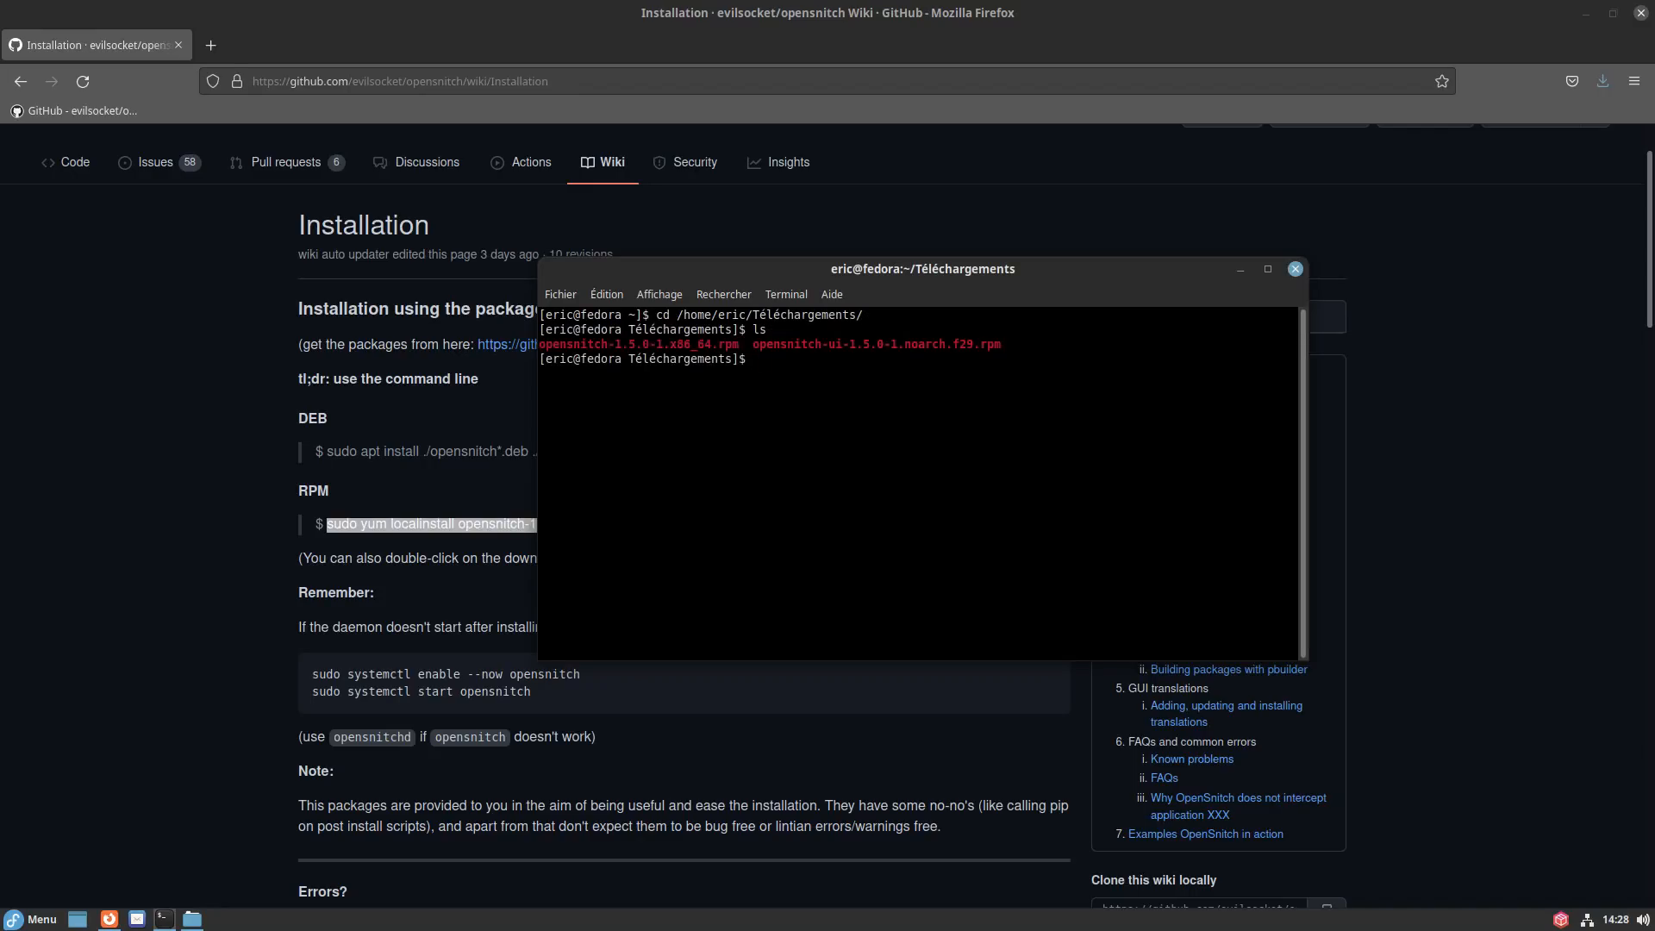
# Paste the copied sudo dnf localinstall command for opensnitch-1*.rpm and opensnitch-ui*.rpm at the prompt.
pyautogui.press('Up')
pyautogui.press('Up')
pyautogui.press('Down')
pyautogui.press('Down')
pyautogui.rightClick(1027, 405)
pyautogui.click(1054, 462)
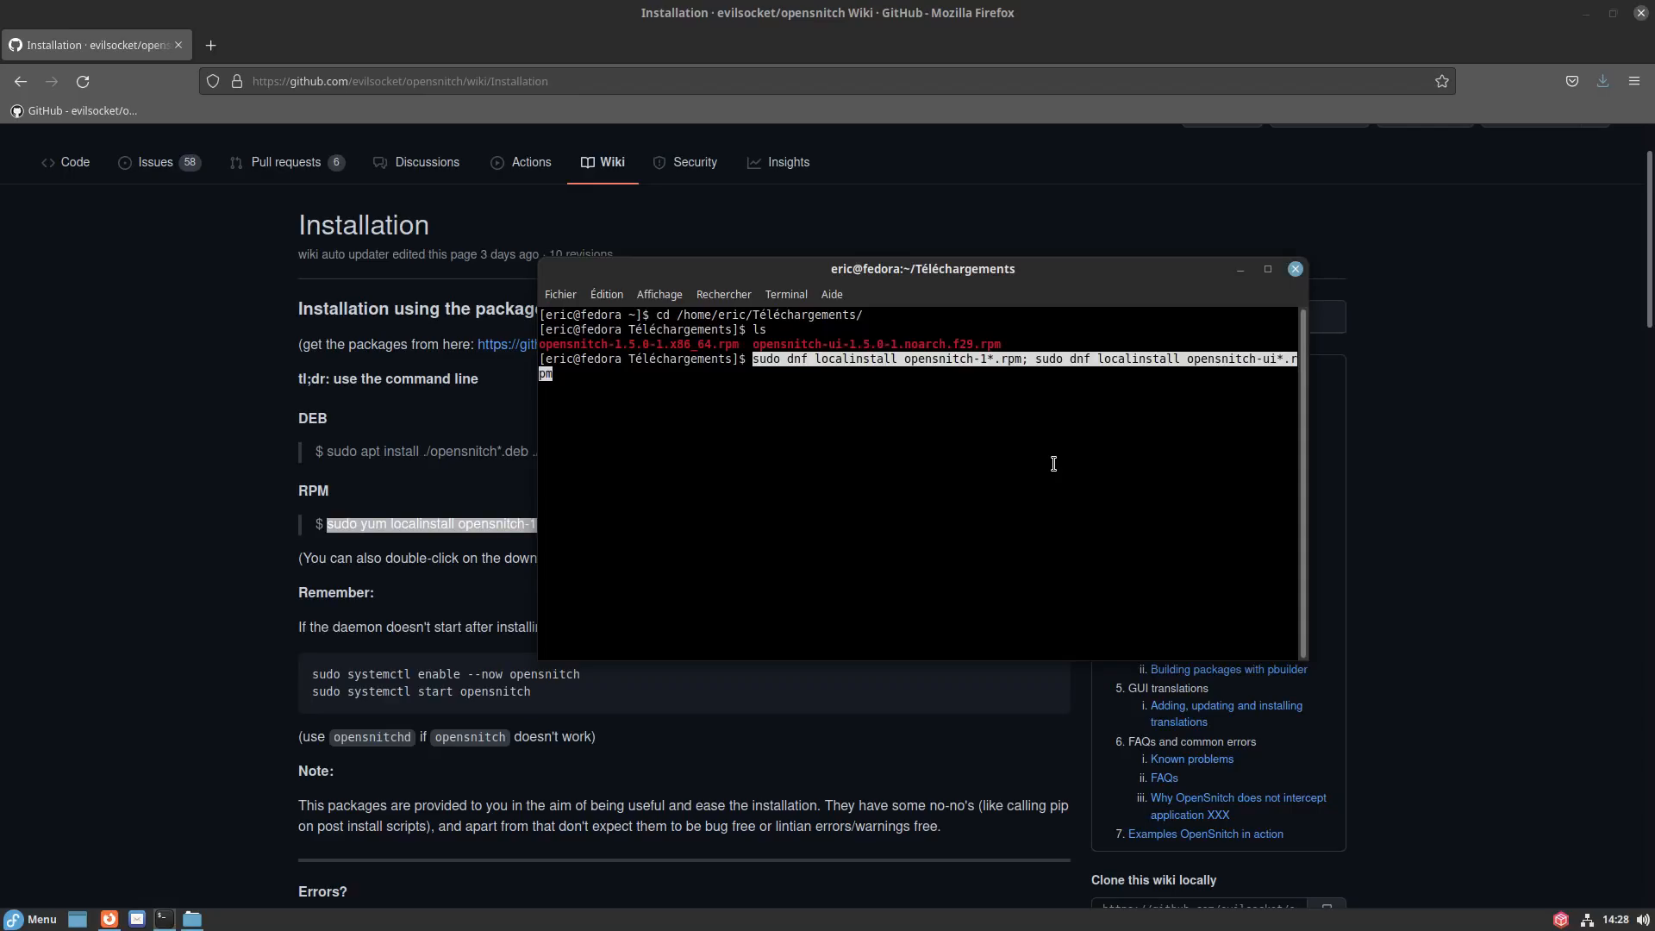
# Run the pasted install command with the sudo password, and answer o to accept the opensnitch installation.
pyautogui.press('Return')
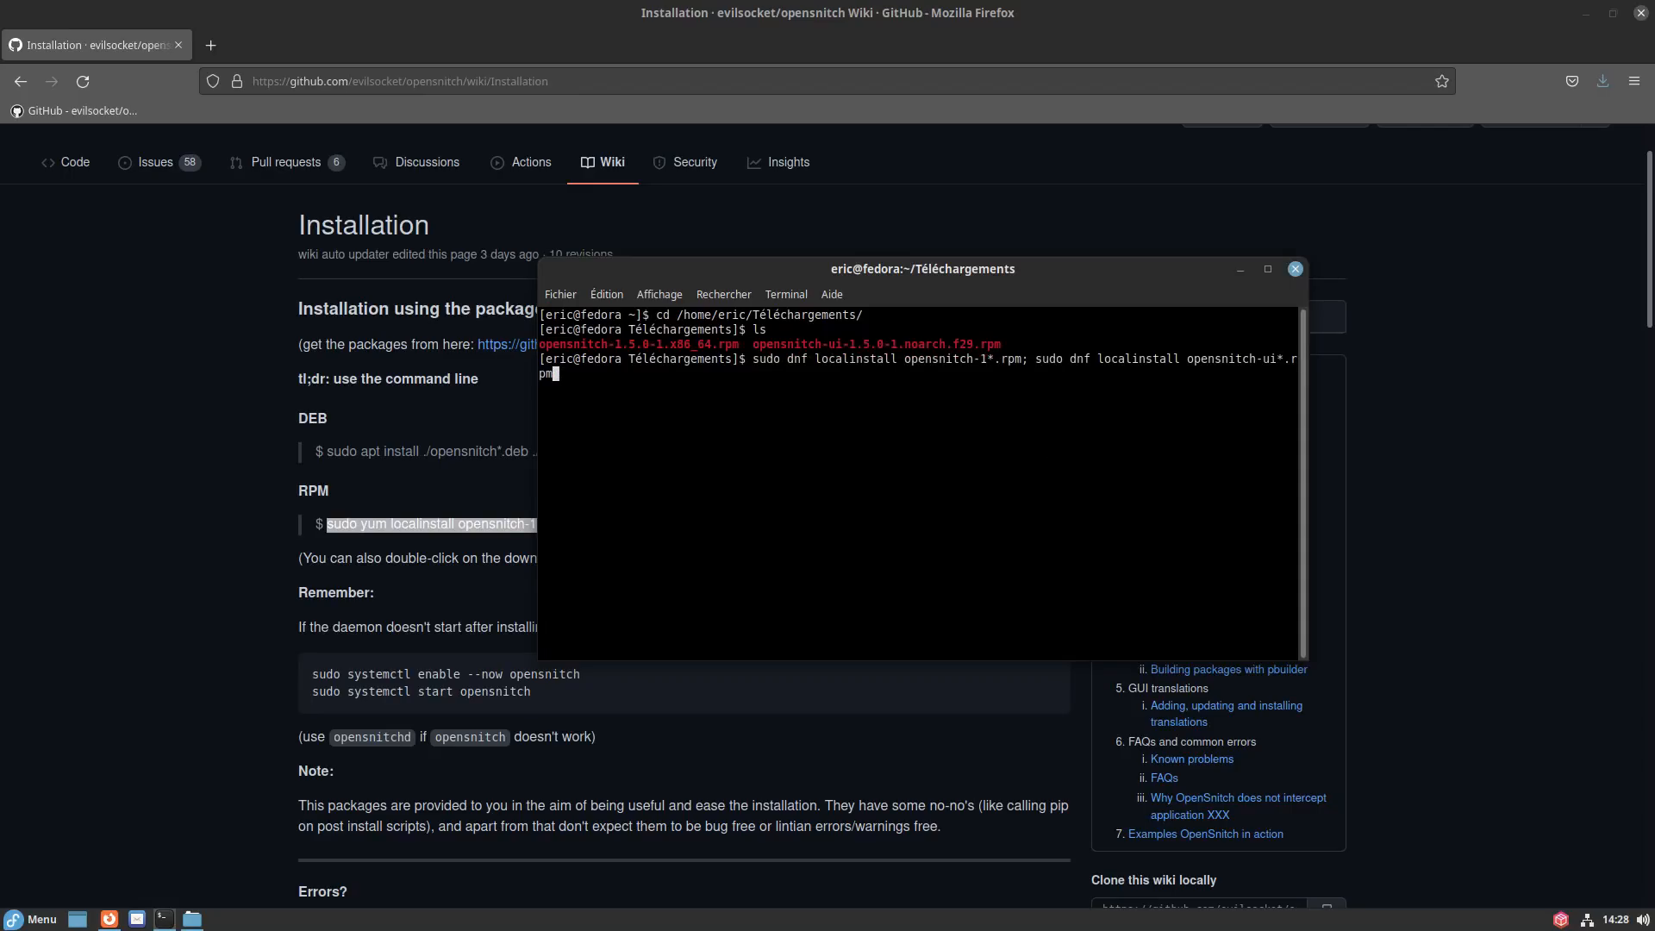
pyautogui.press('Return')
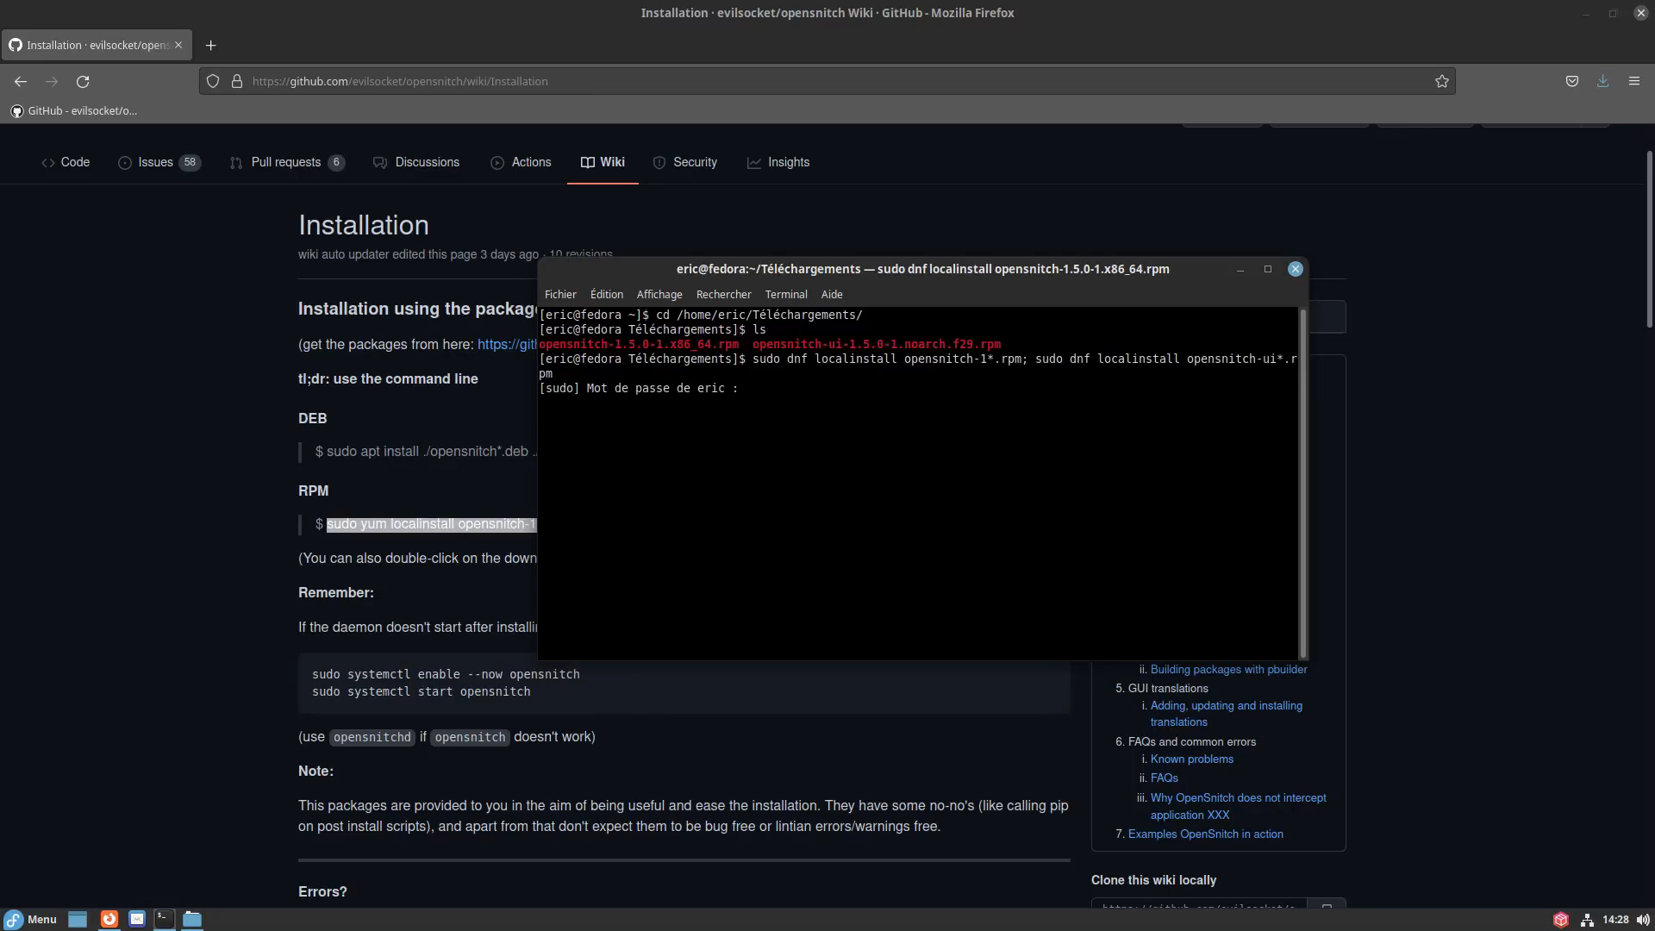
pyautogui.press('Return')
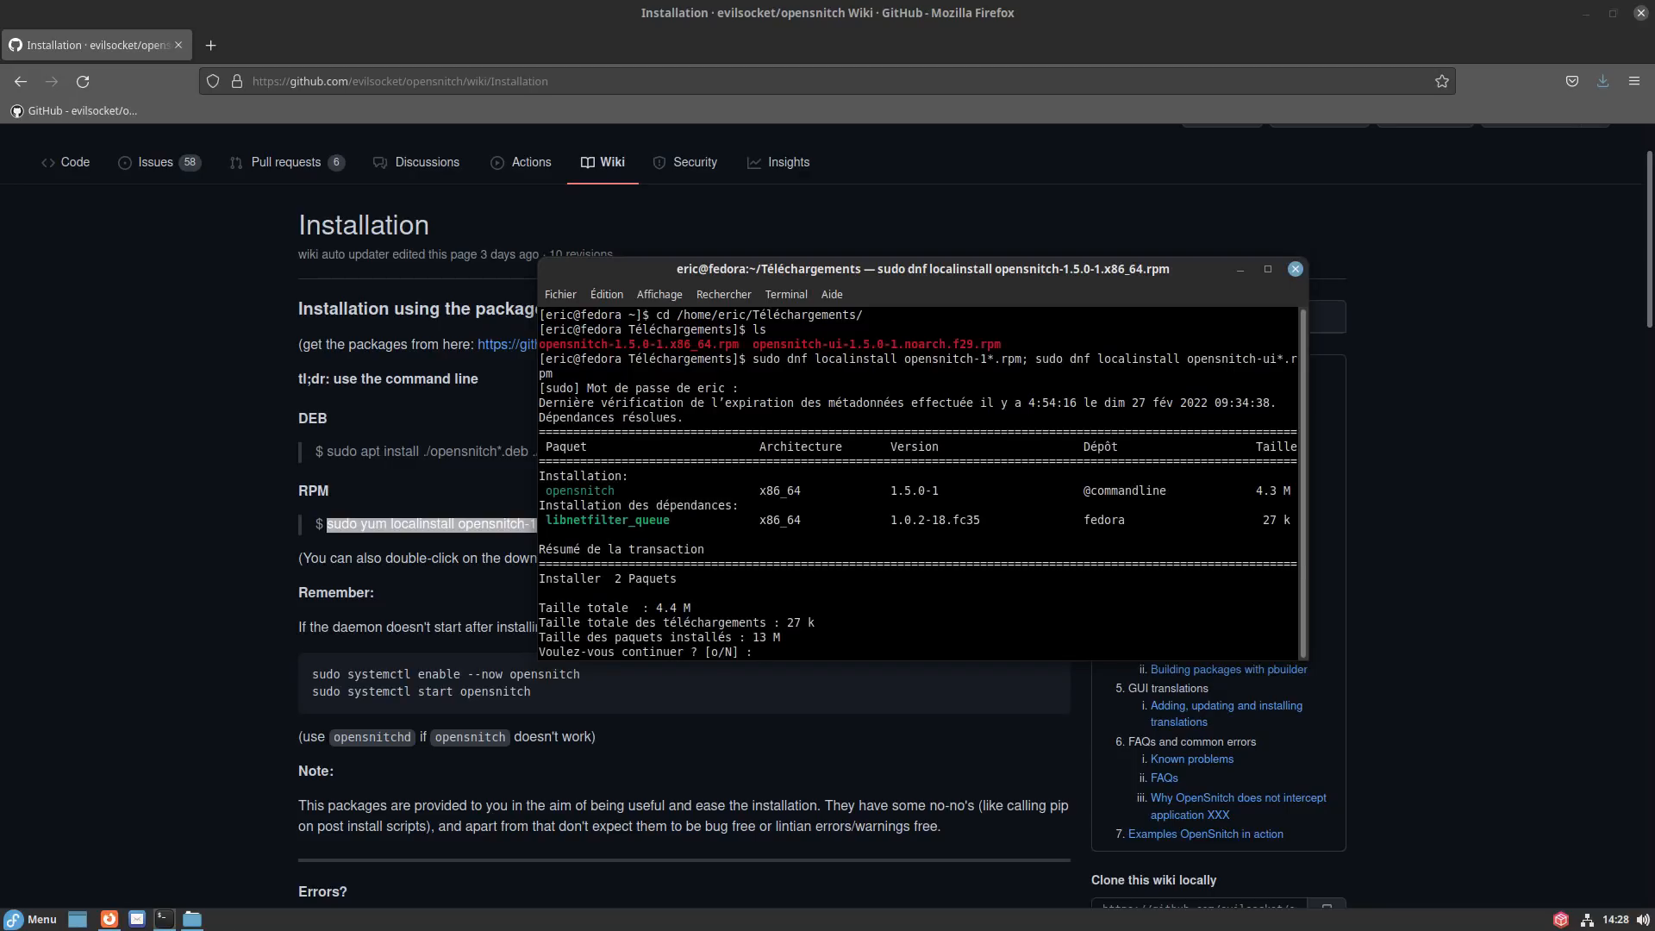
pyautogui.write('o')
pyautogui.press('Return')
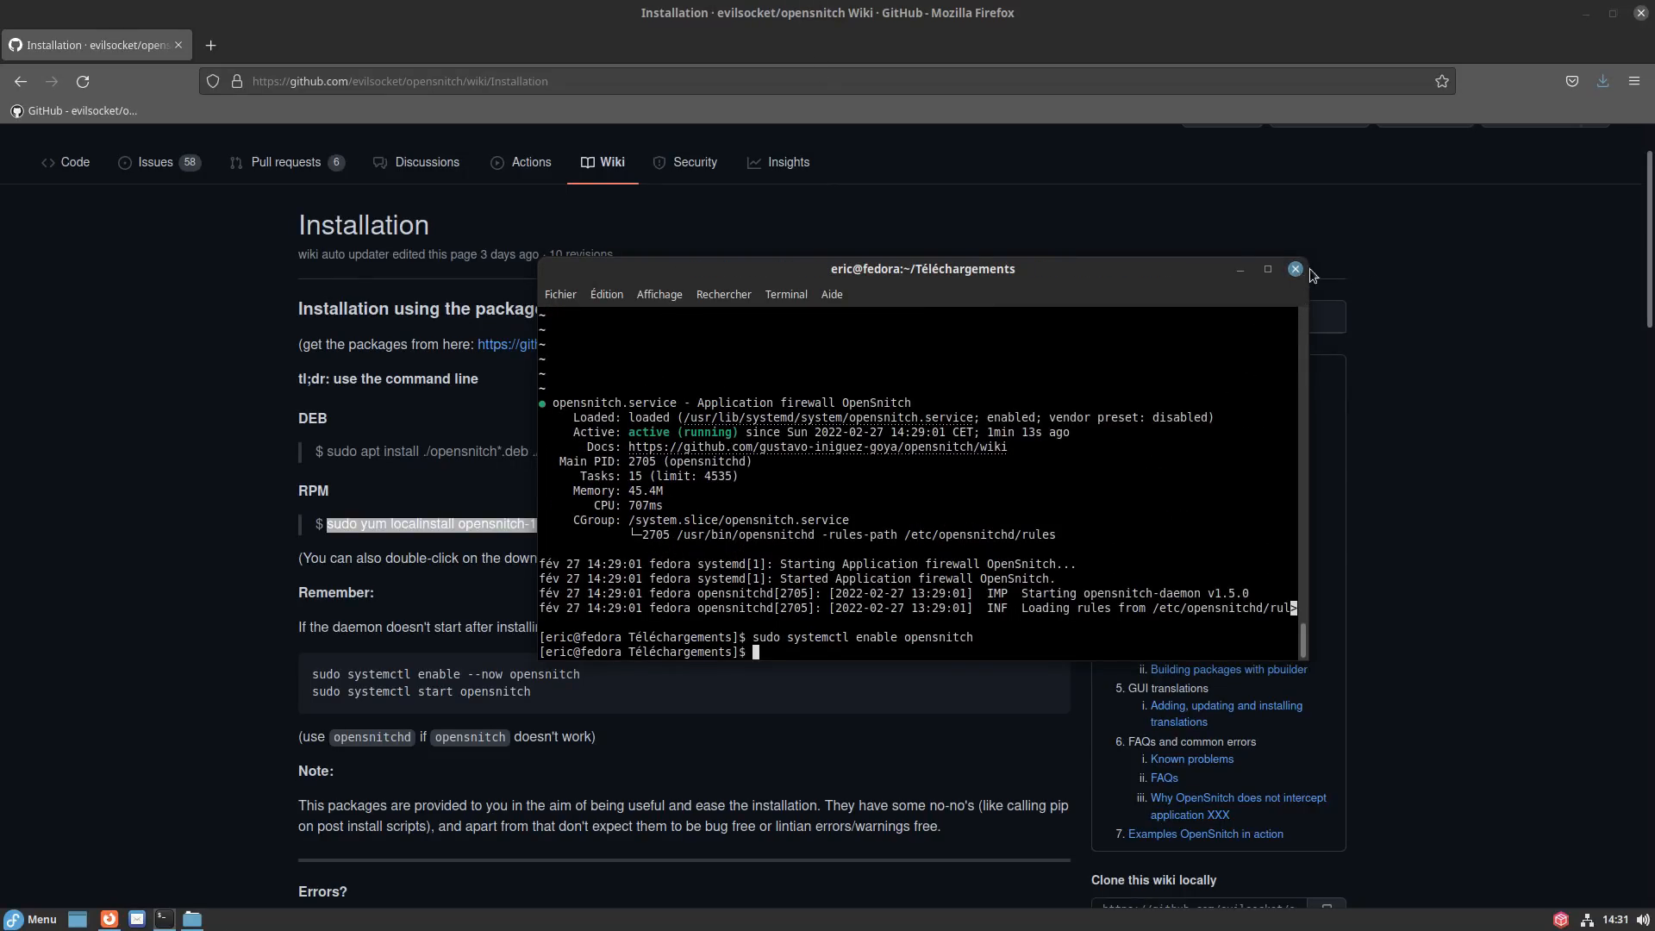
# Close the terminal, the browser and the Téléchargements file manager window.
pyautogui.click(1295, 269)
pyautogui.click(1641, 12)
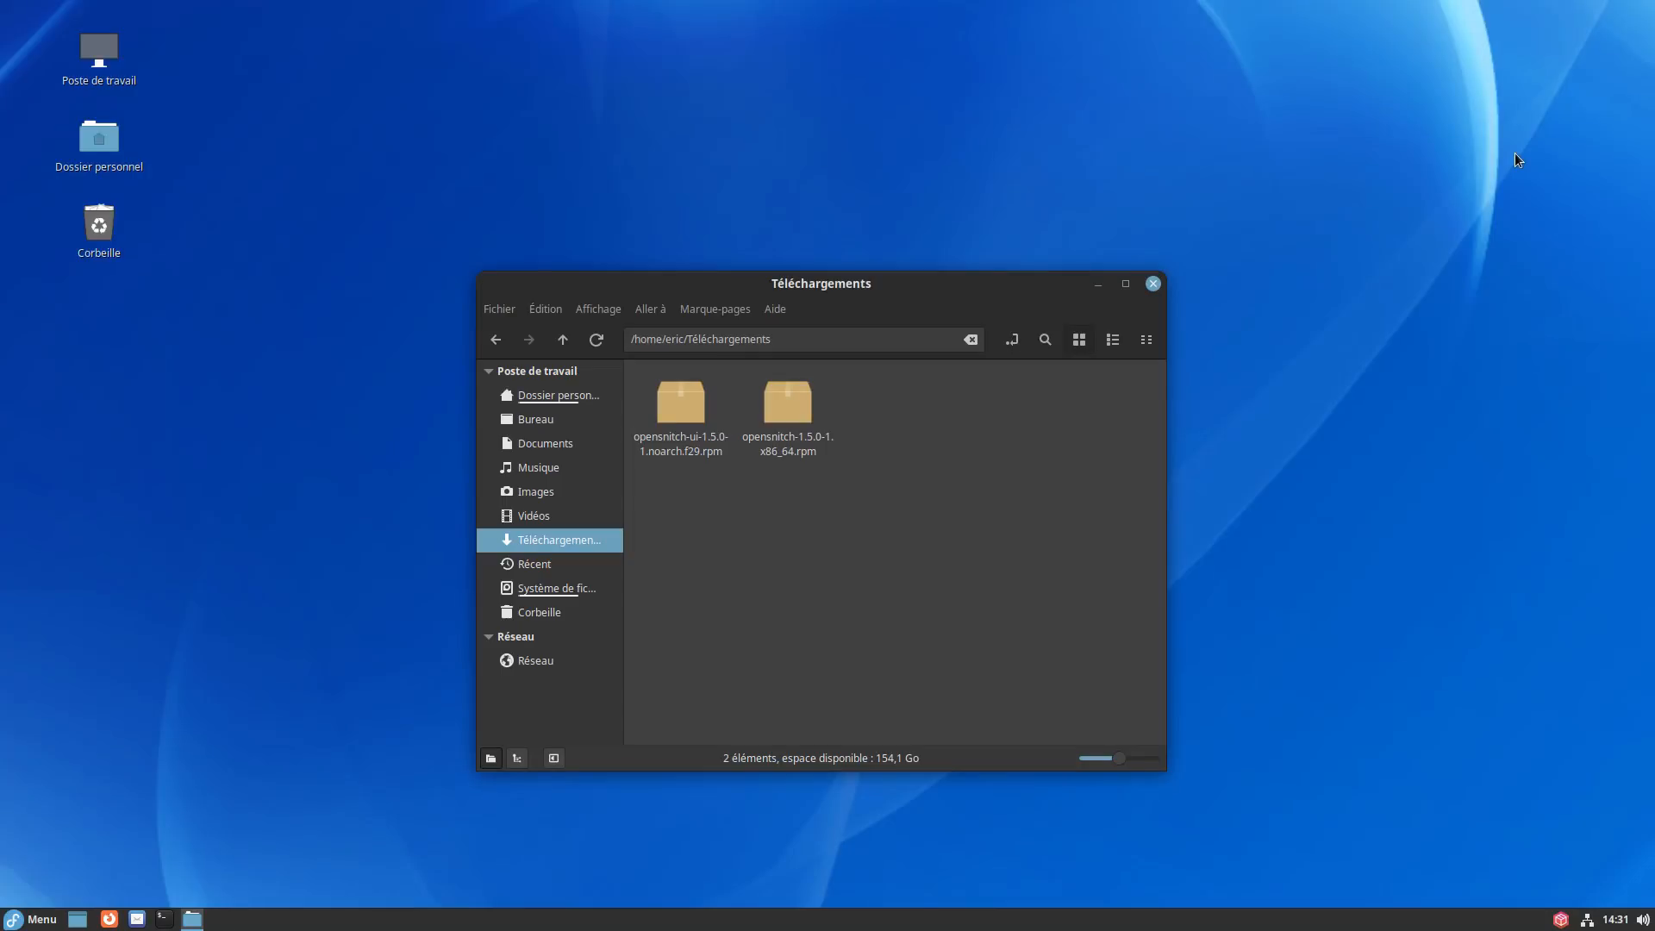
pyautogui.click(1153, 283)
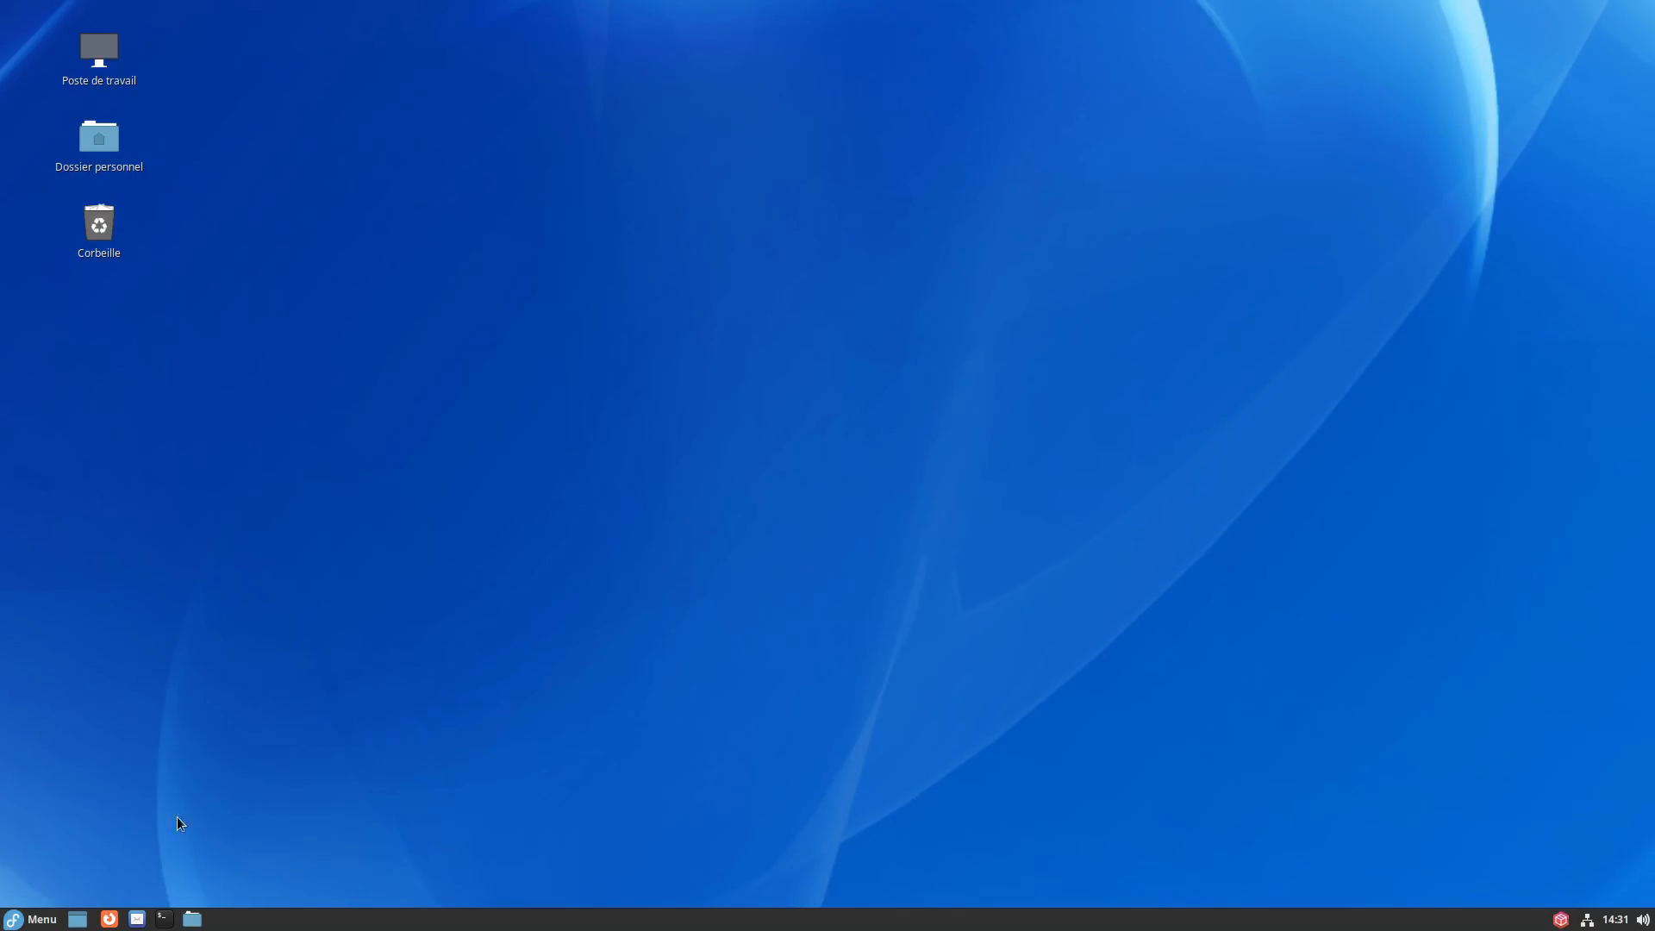
# Search the installed applications for "opens" and launch OpenSnitch.
pyautogui.click(35, 919)
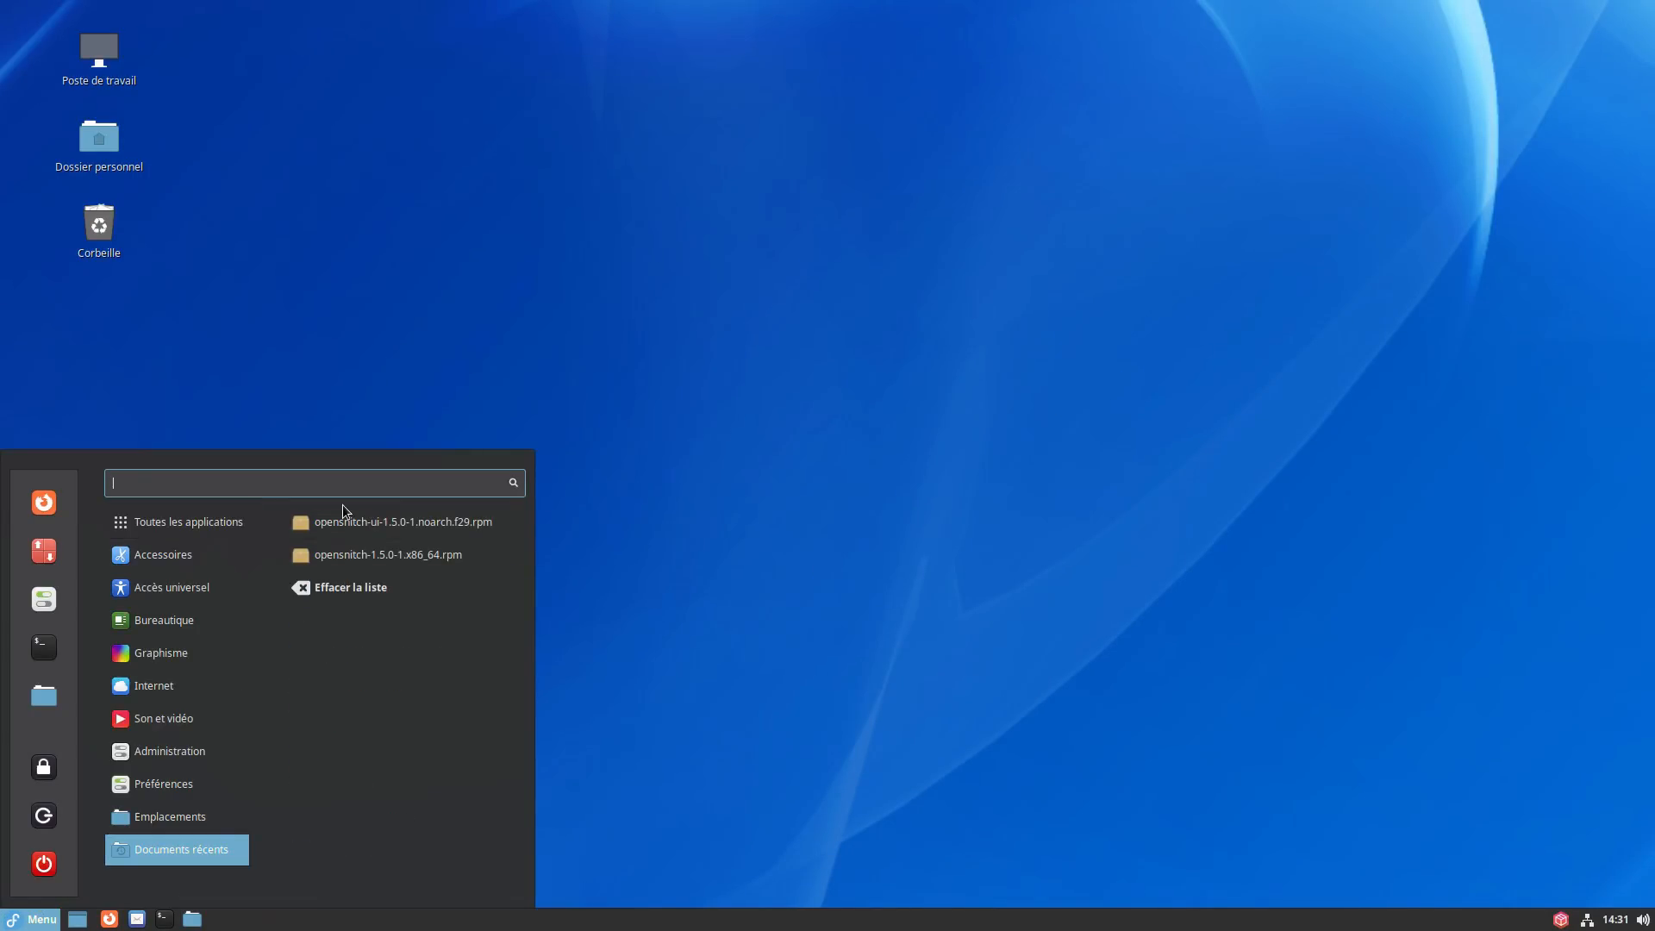
pyautogui.write('opens')
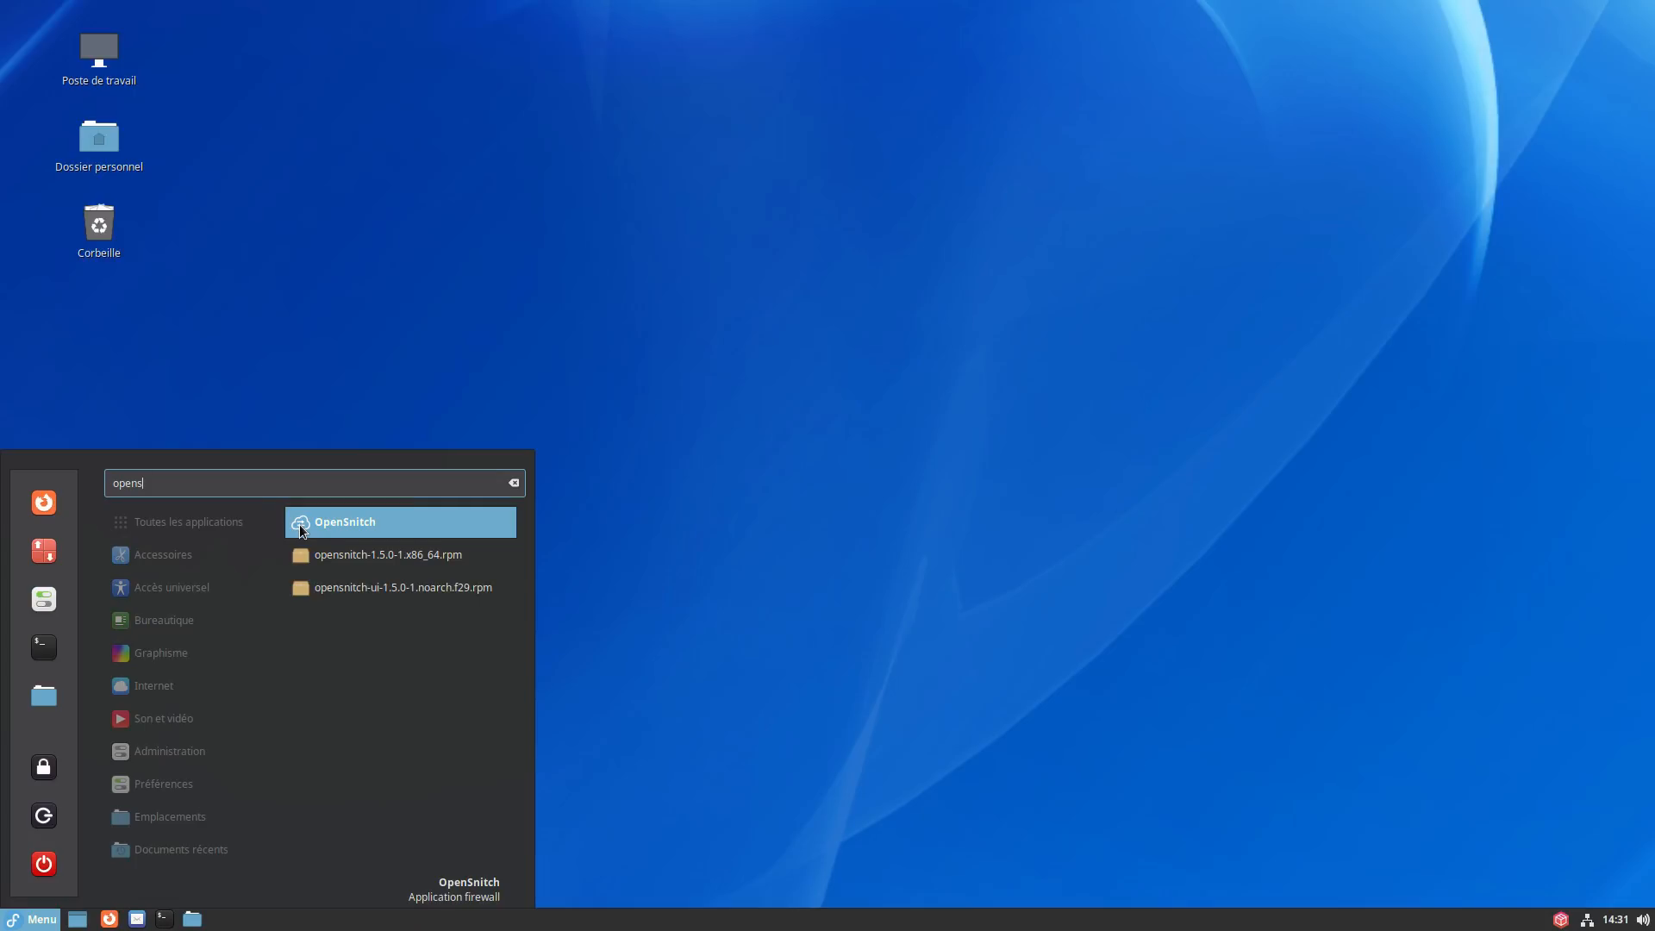
pyautogui.click(302, 526)
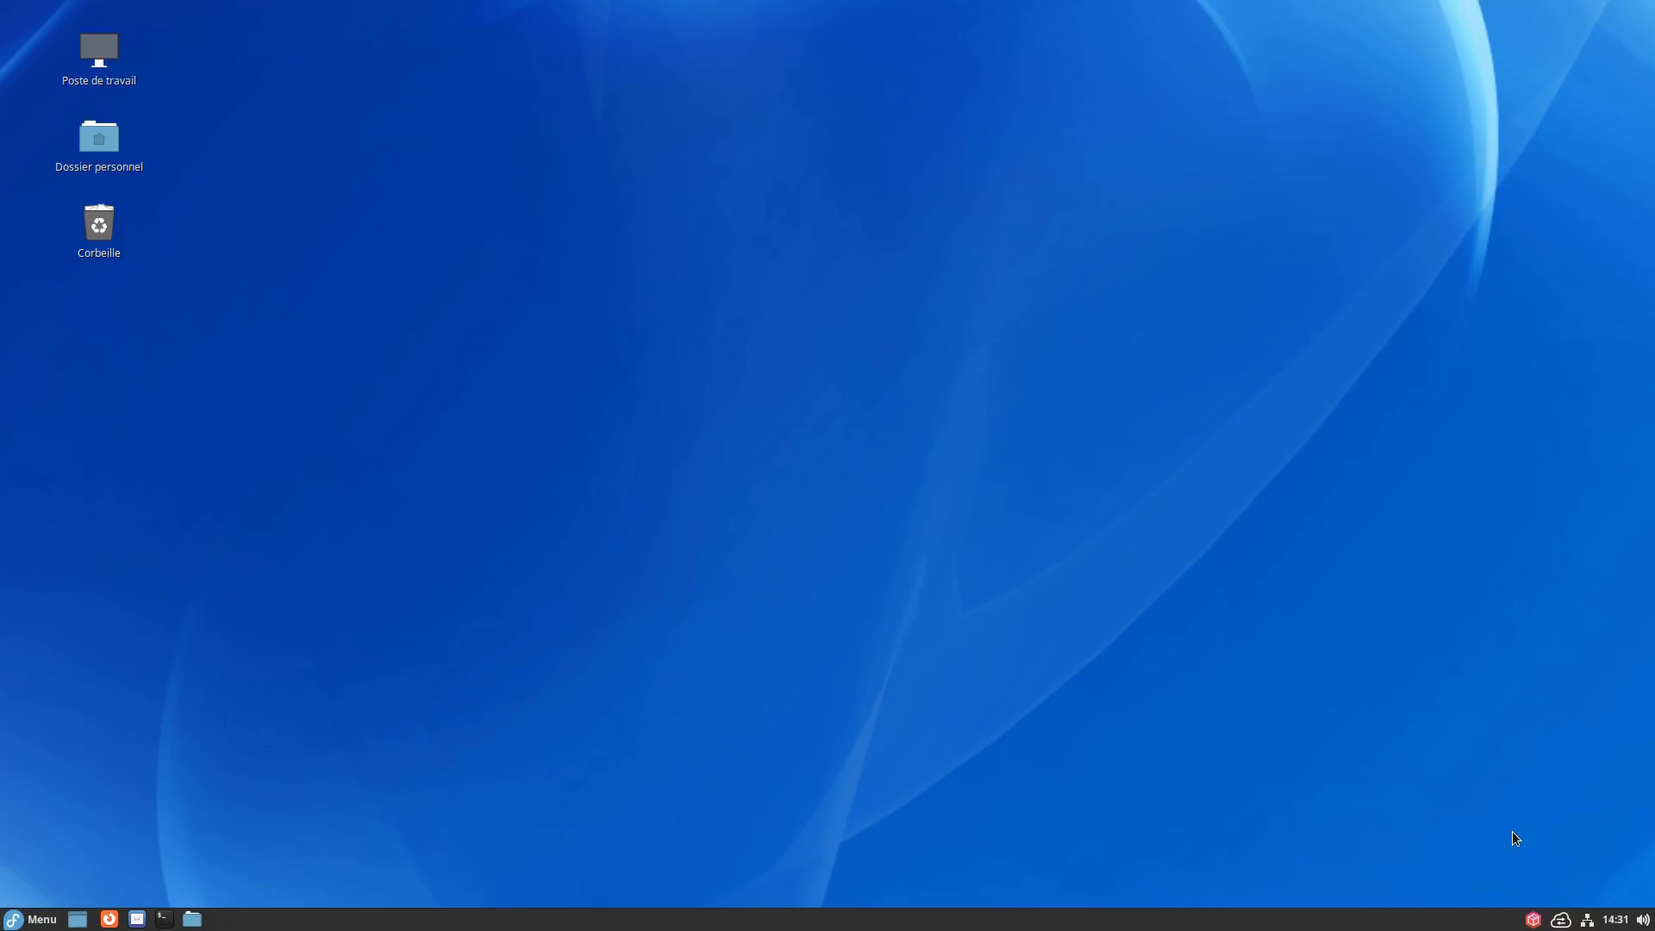
# Open the OpenSnitch Network Statistics window, enlarge it and reposition it on the desktop.
pyautogui.click(1560, 919)
pyautogui.click(1560, 920)
pyautogui.click(1560, 920)
pyautogui.moveTo(934, 149); pyautogui.dragTo(862, 141)
pyautogui.moveTo(1127, 676); pyautogui.dragTo(1358, 751)
pyautogui.moveTo(1037, 108); pyautogui.dragTo(957, 66)
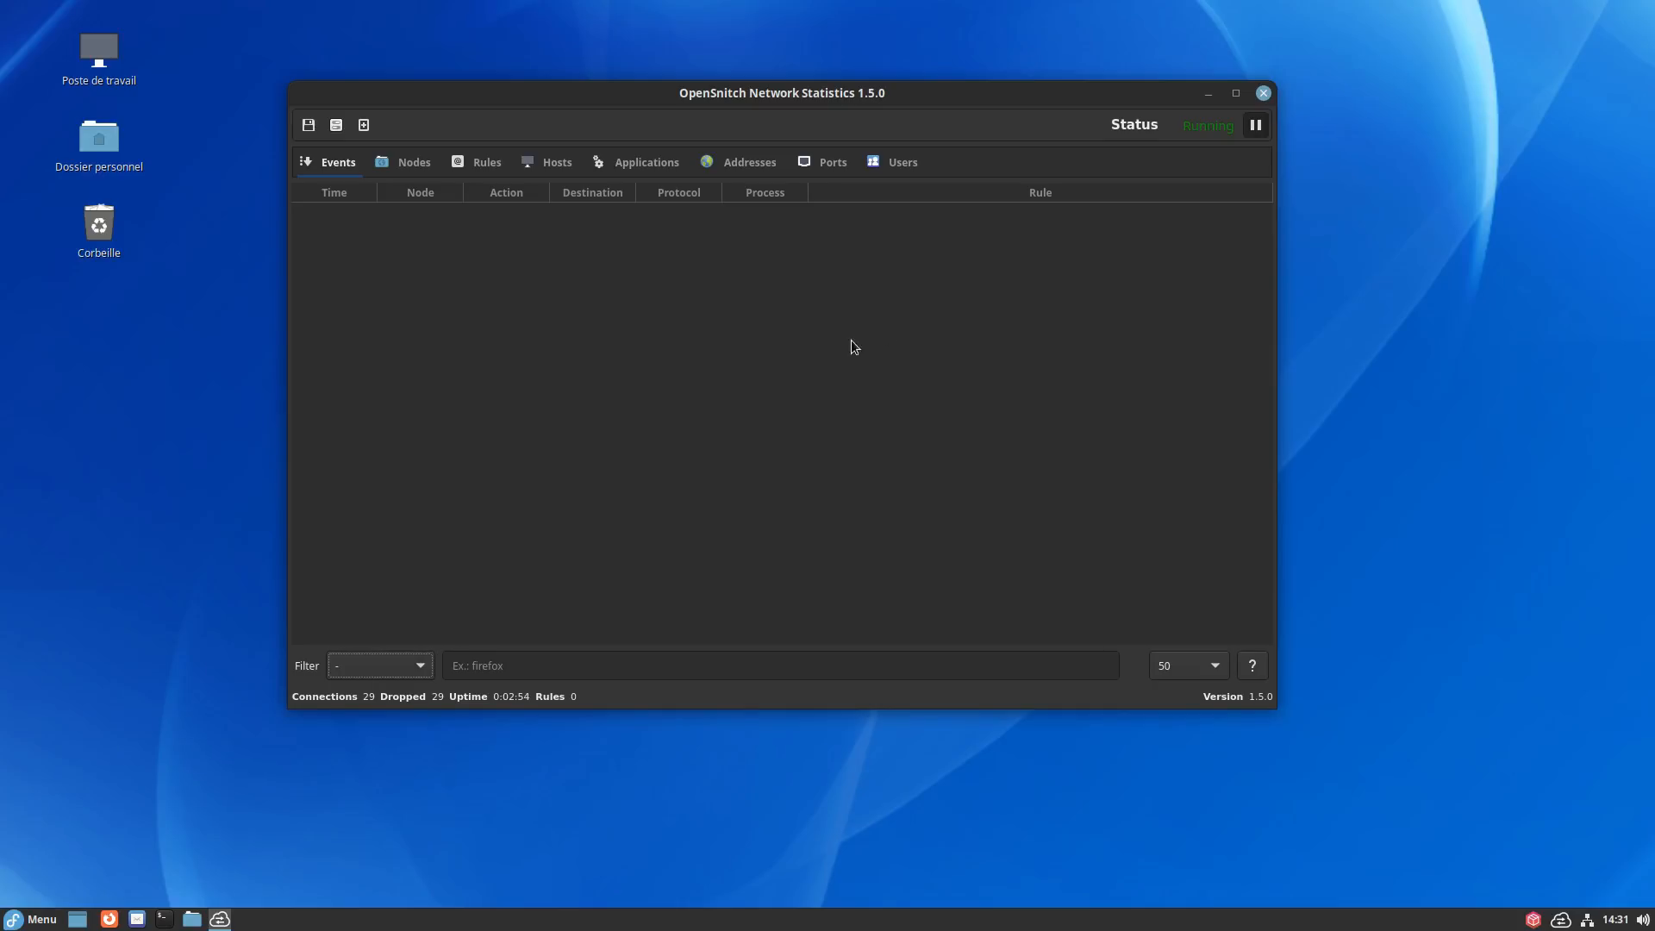
# Launch Firefox, and allow chronyd's connection from this executable until reboot in the OpenSnitch prompt.
pyautogui.click(109, 919)
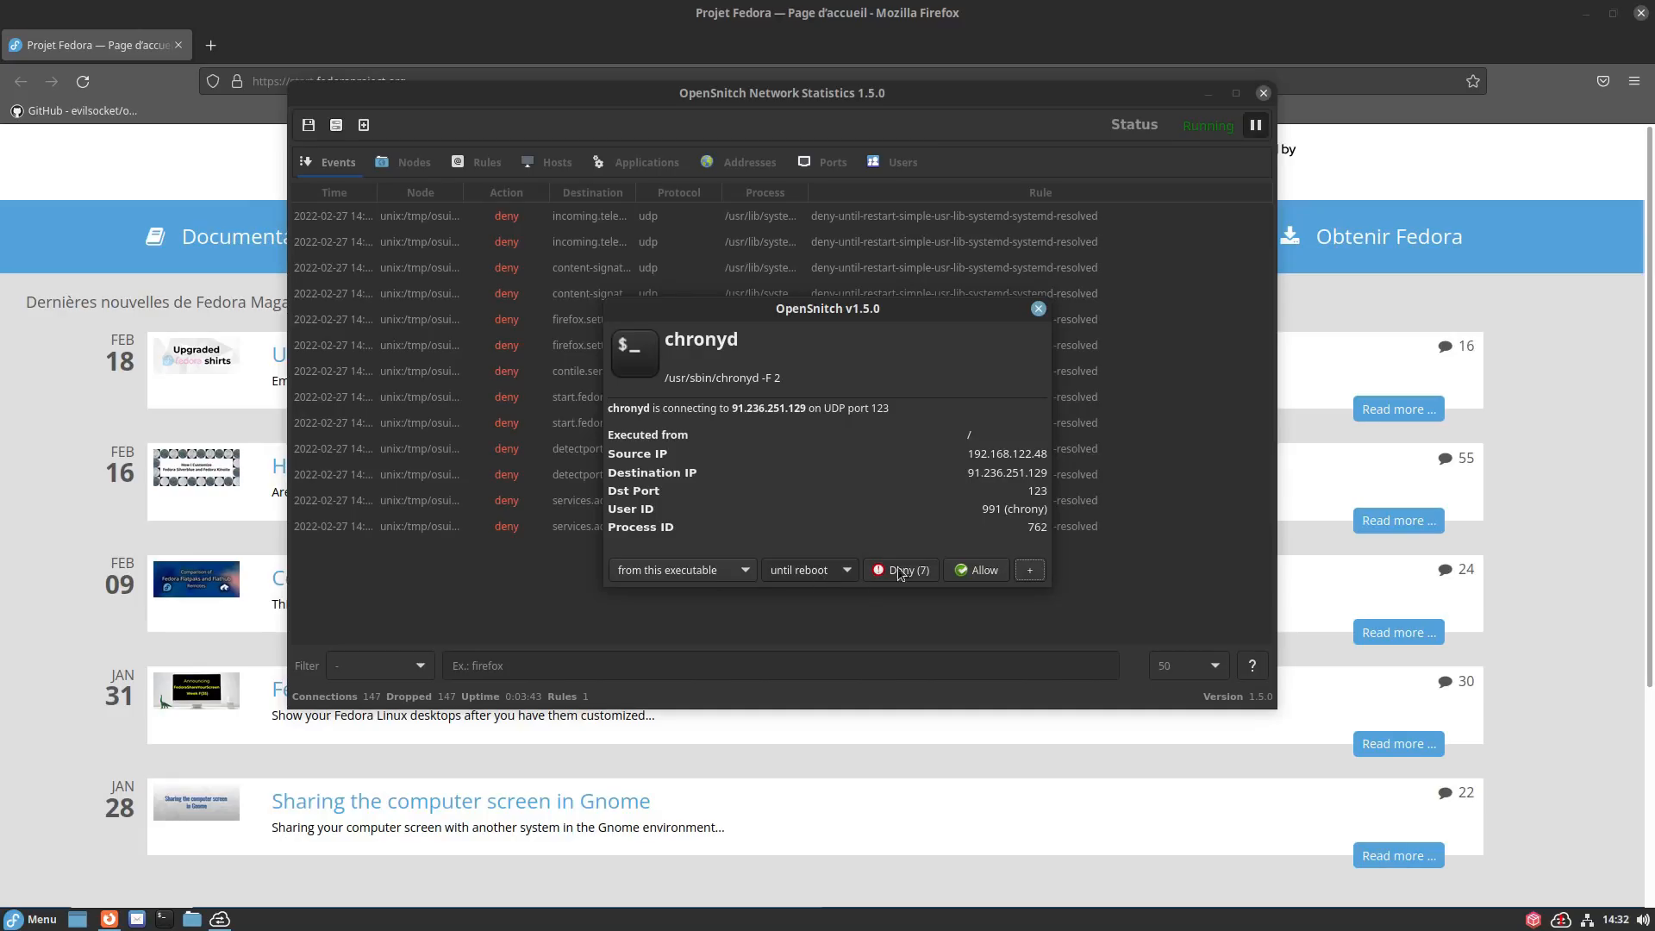
pyautogui.click(967, 571)
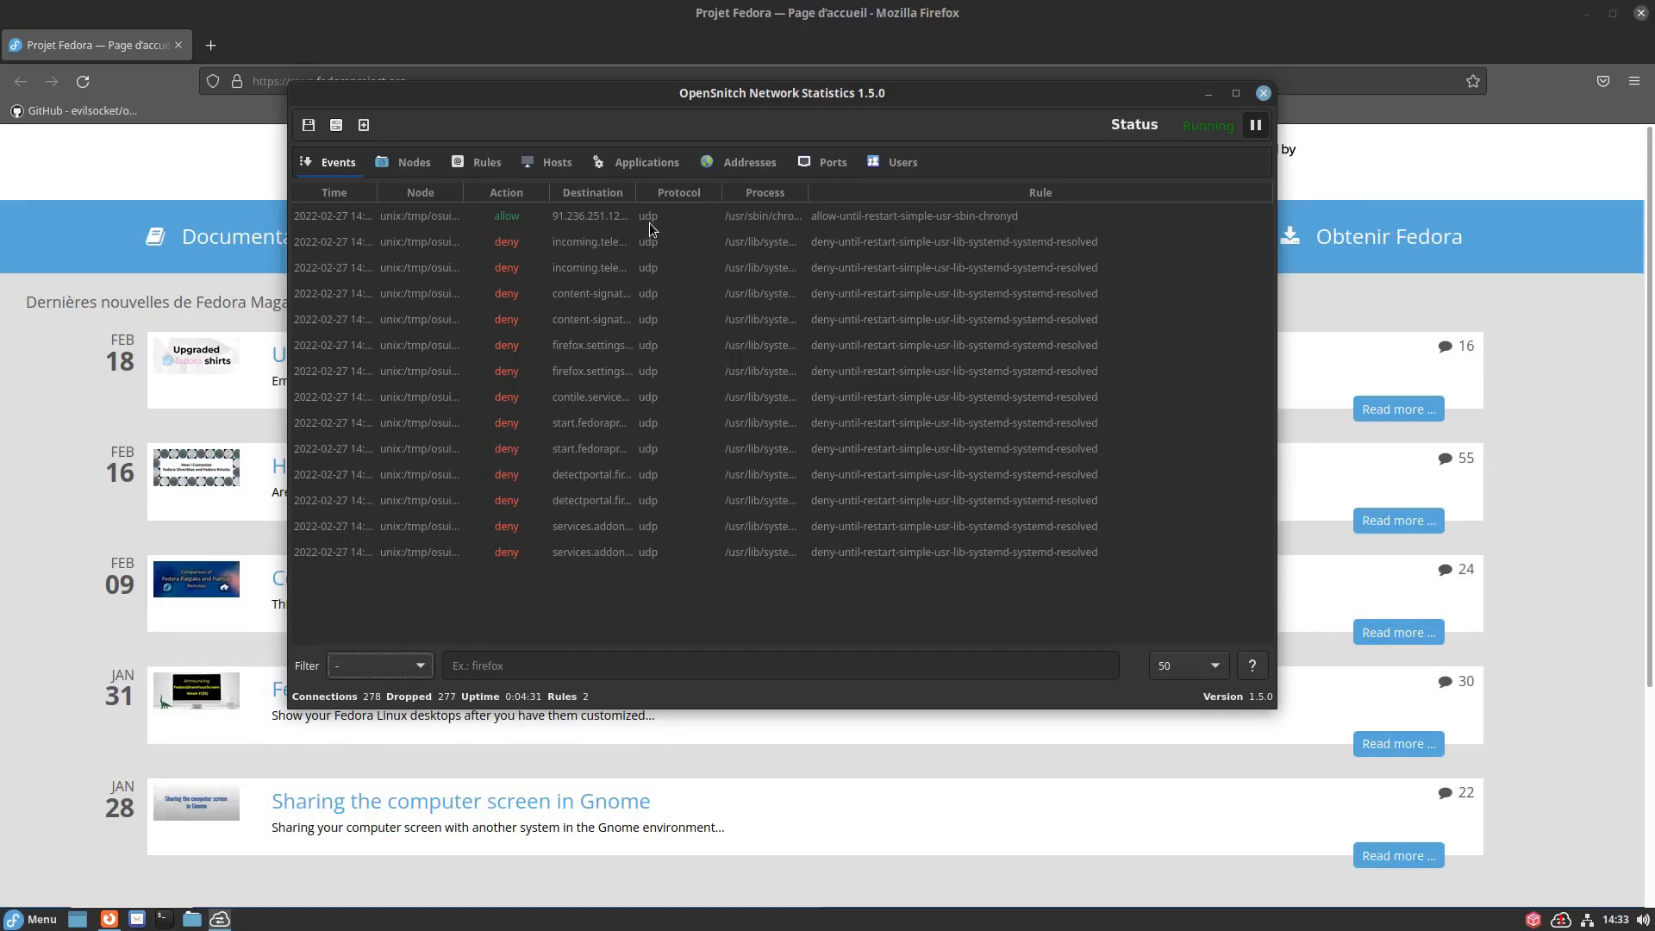
# Widen the Destination column of the Events list enough to show the full host names and ports.
pyautogui.click(618, 249)
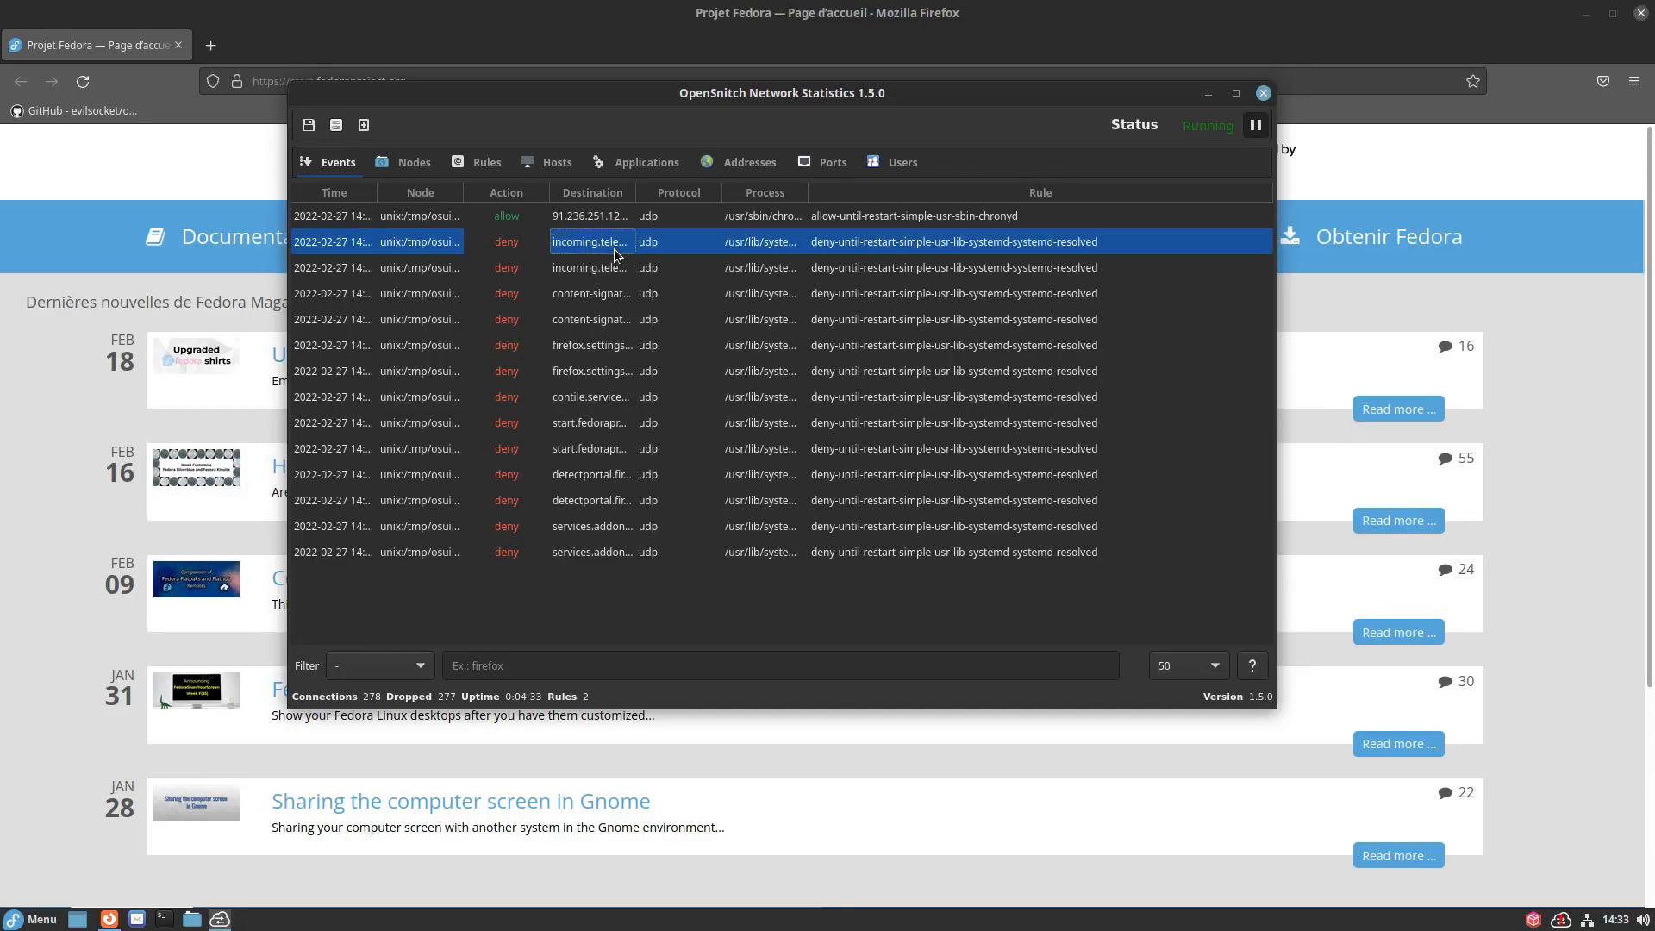
pyautogui.click(615, 270)
pyautogui.click(612, 293)
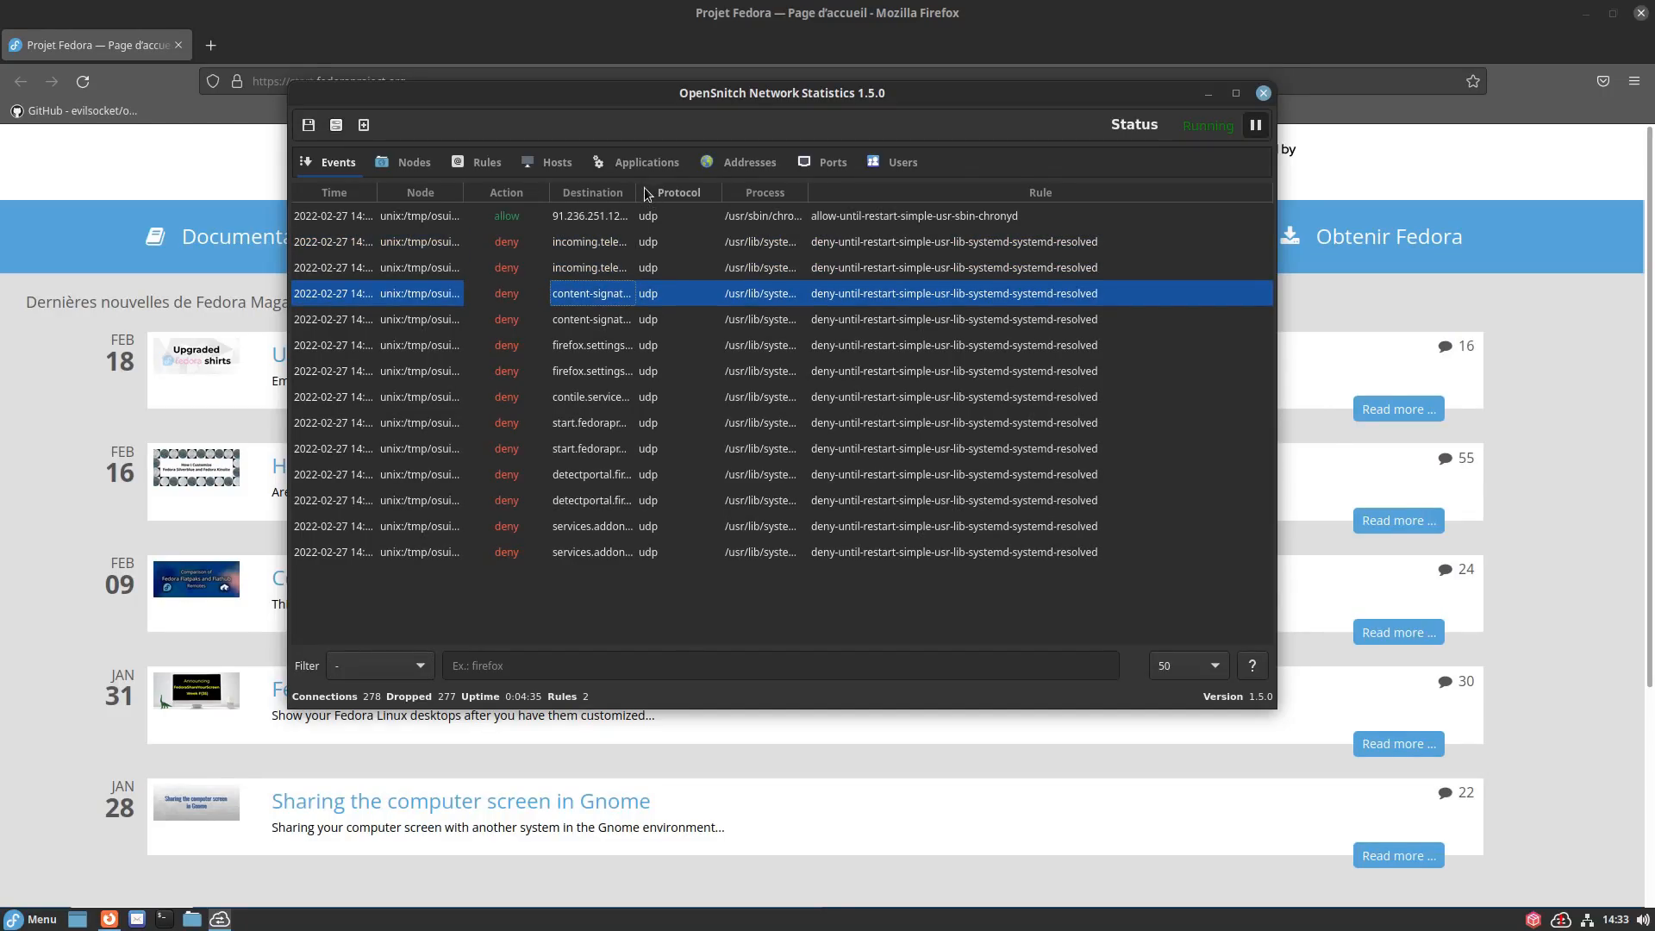
pyautogui.moveTo(636, 192); pyautogui.dragTo(784, 203)
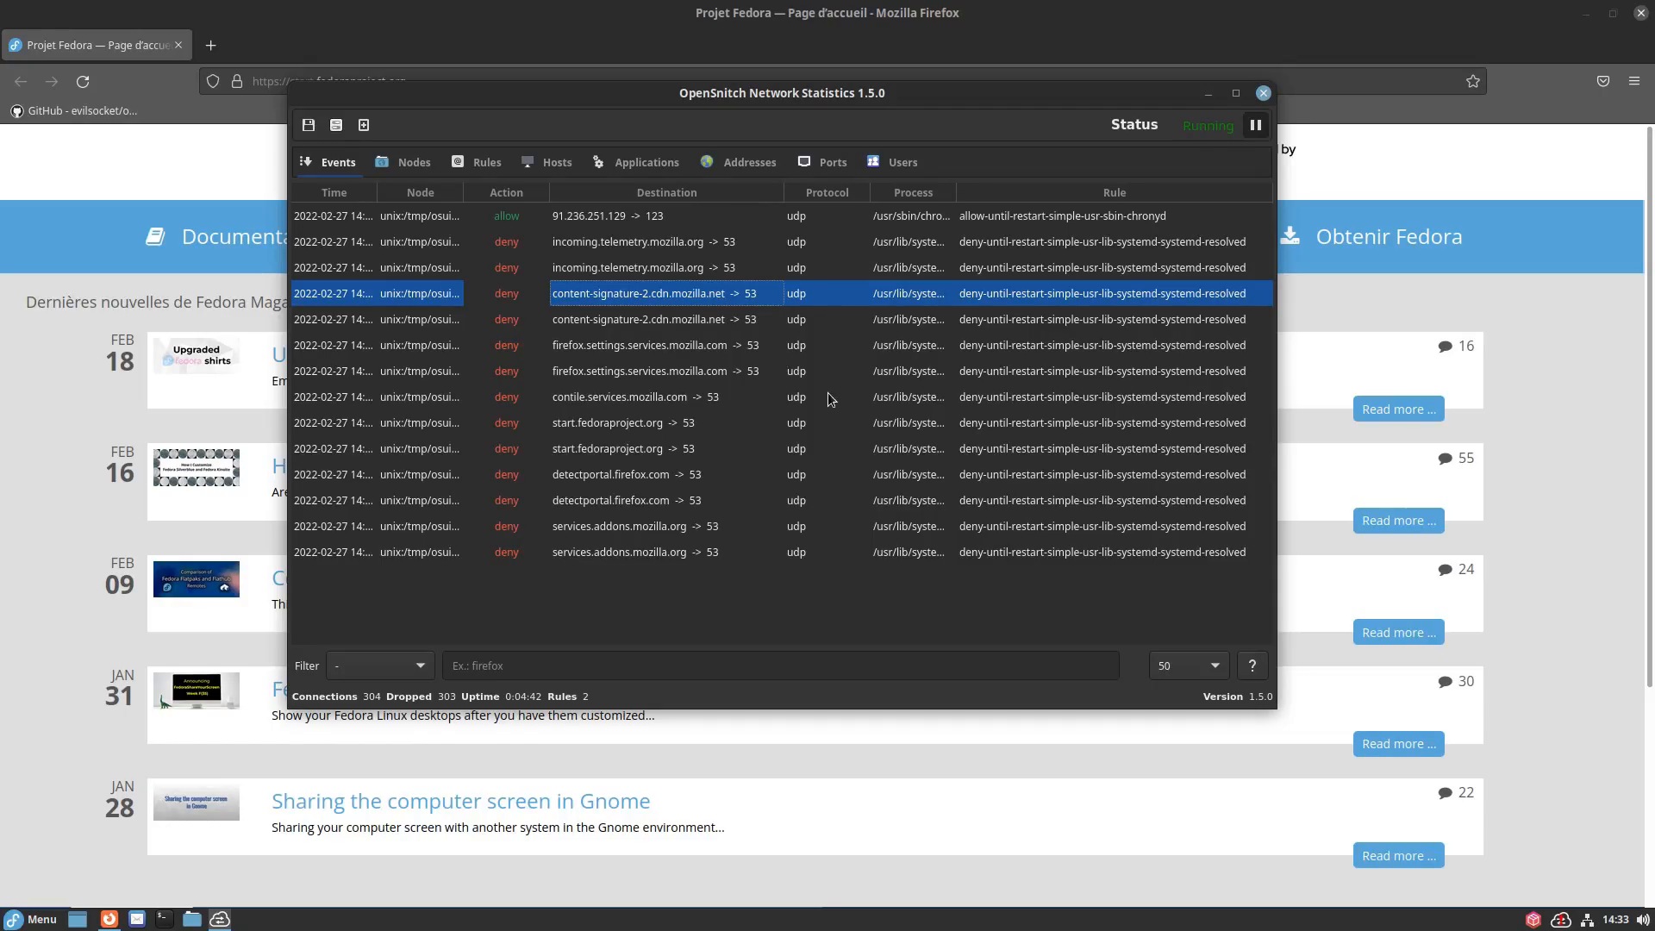
# Examine the events in the OpenSnitch list, checking the destinations and rules of the denied connections.
pyautogui.click(684, 250)
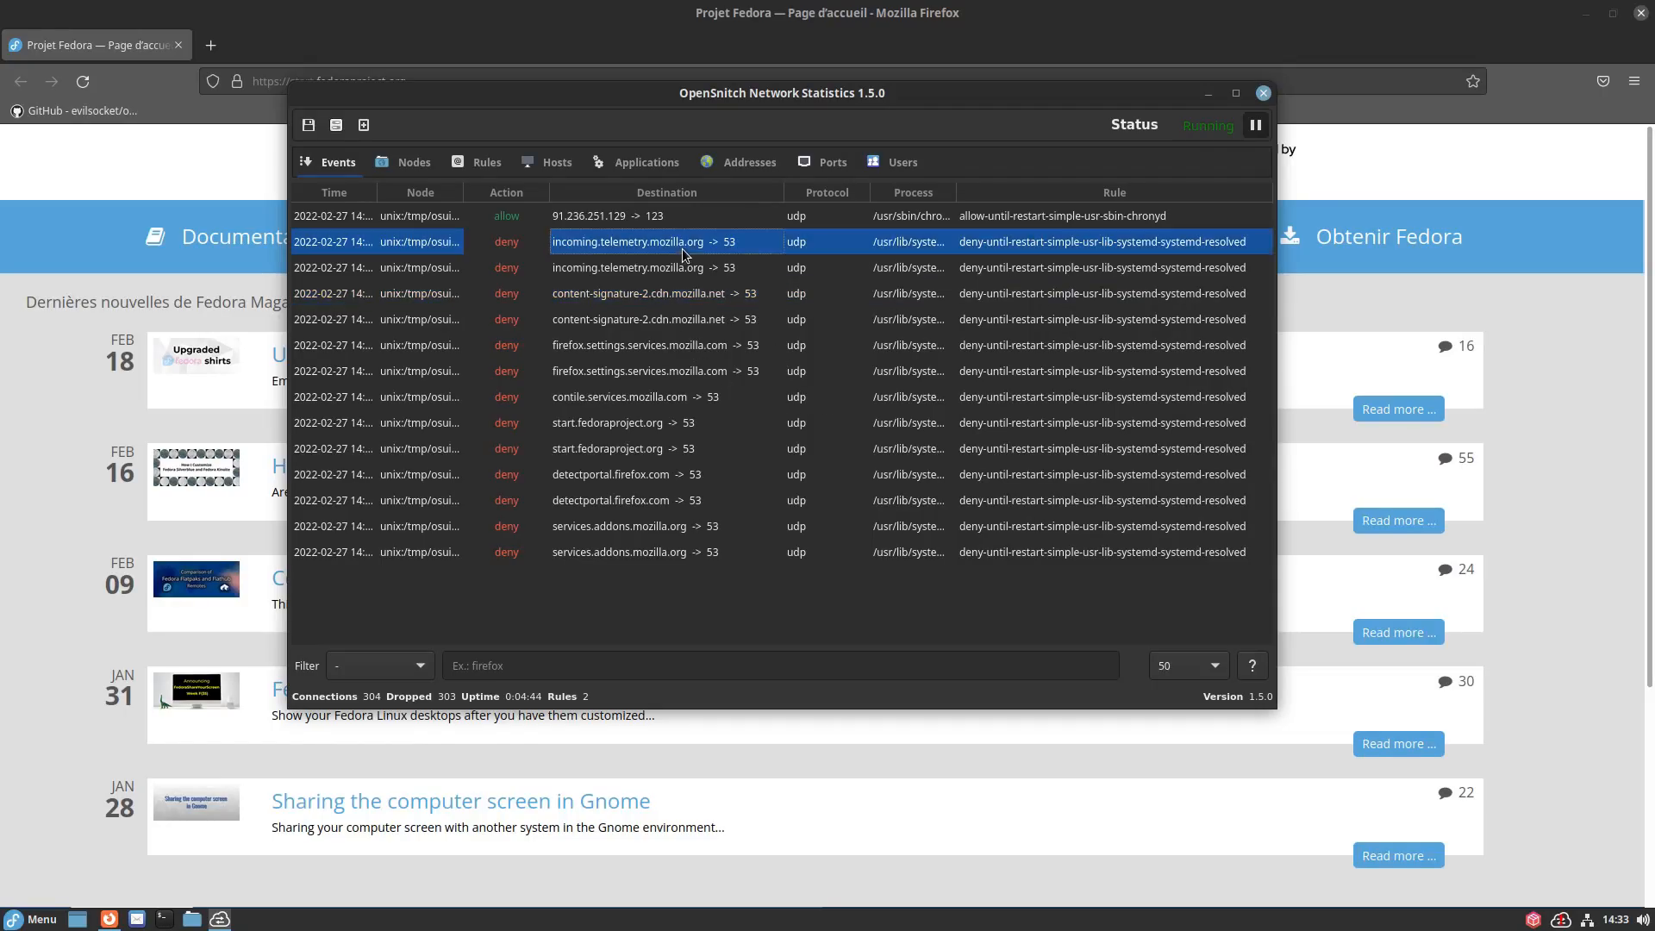
pyautogui.click(649, 267)
pyautogui.click(660, 242)
pyautogui.click(650, 267)
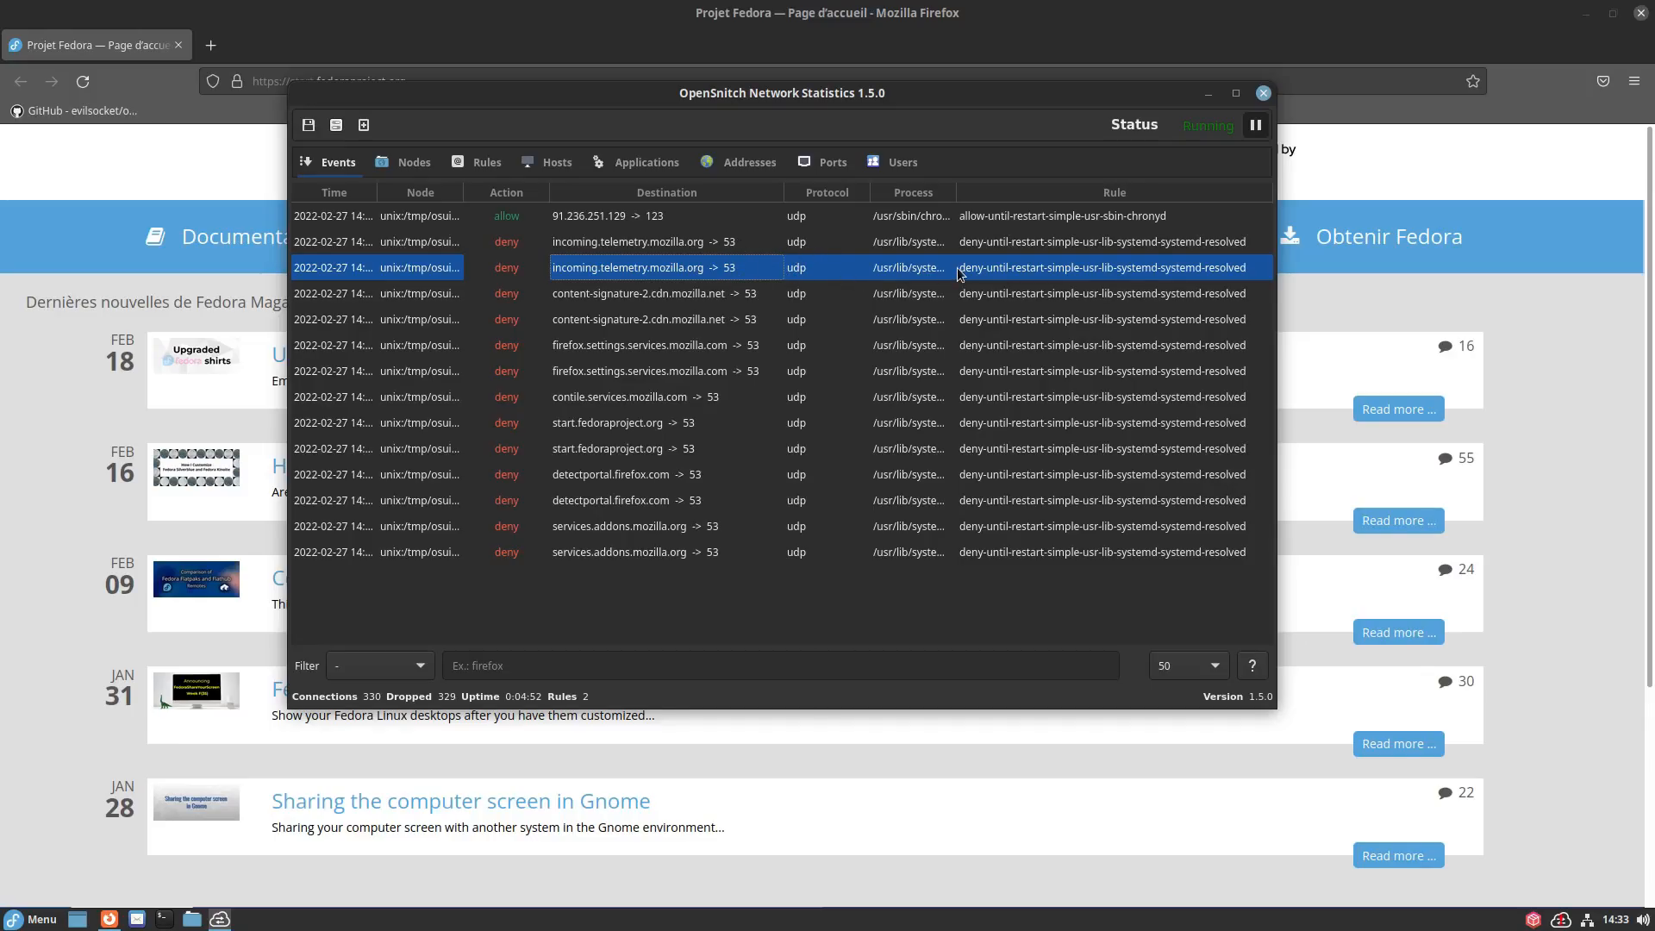
pyautogui.click(996, 263)
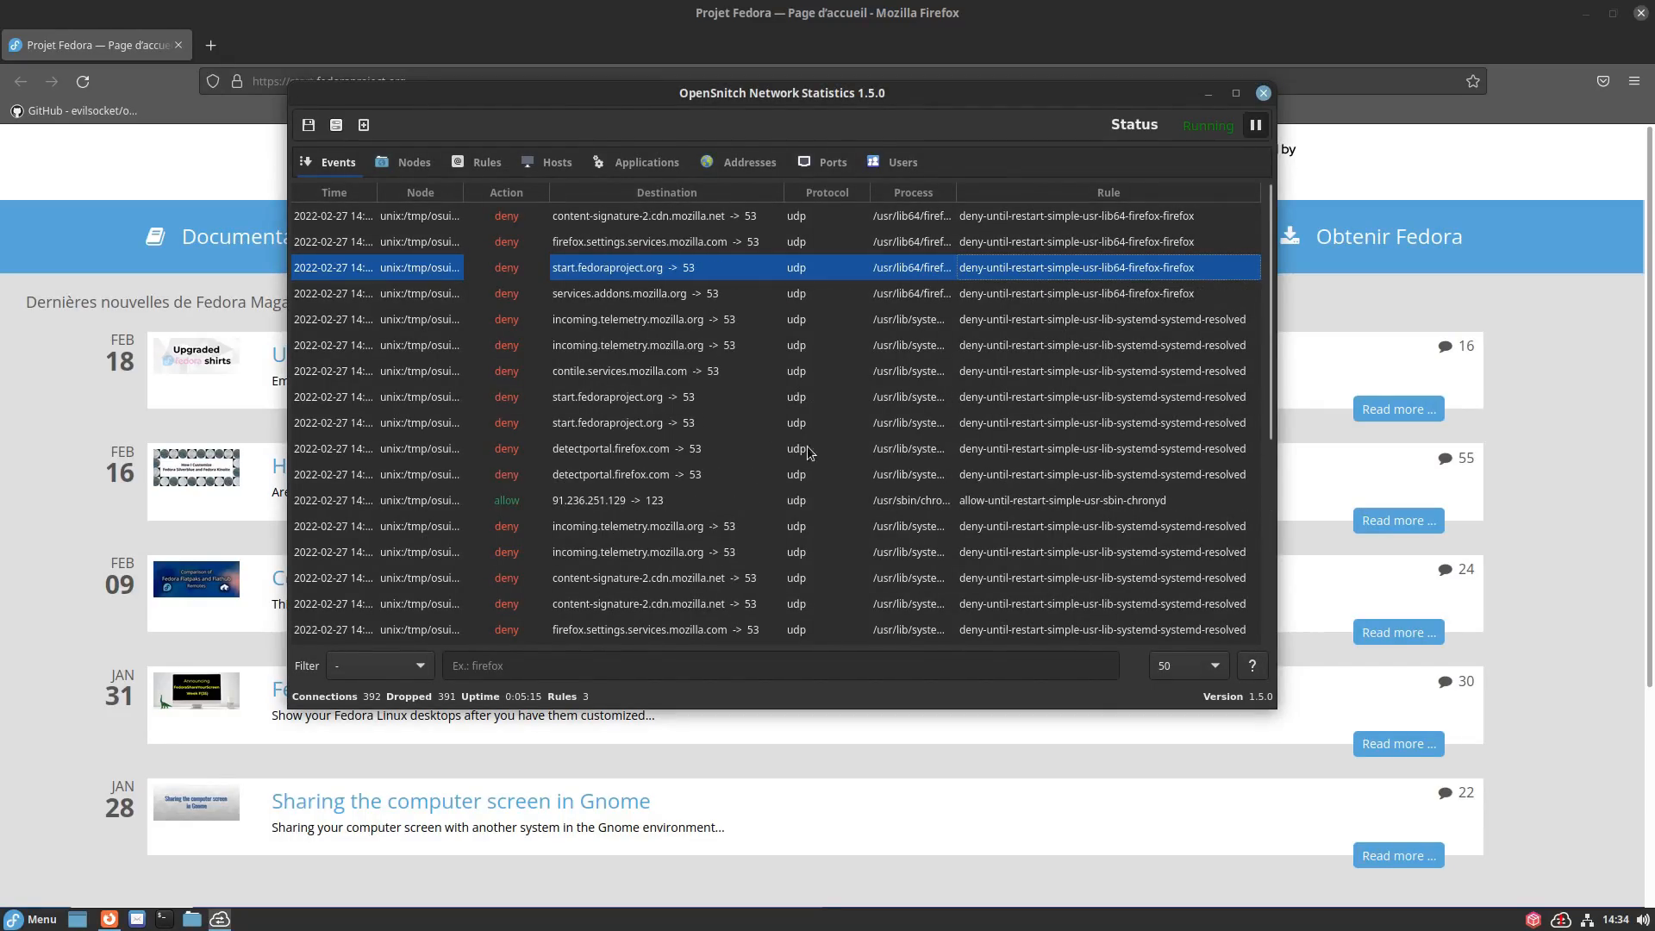
pyautogui.scroll(-3, 726, 409)
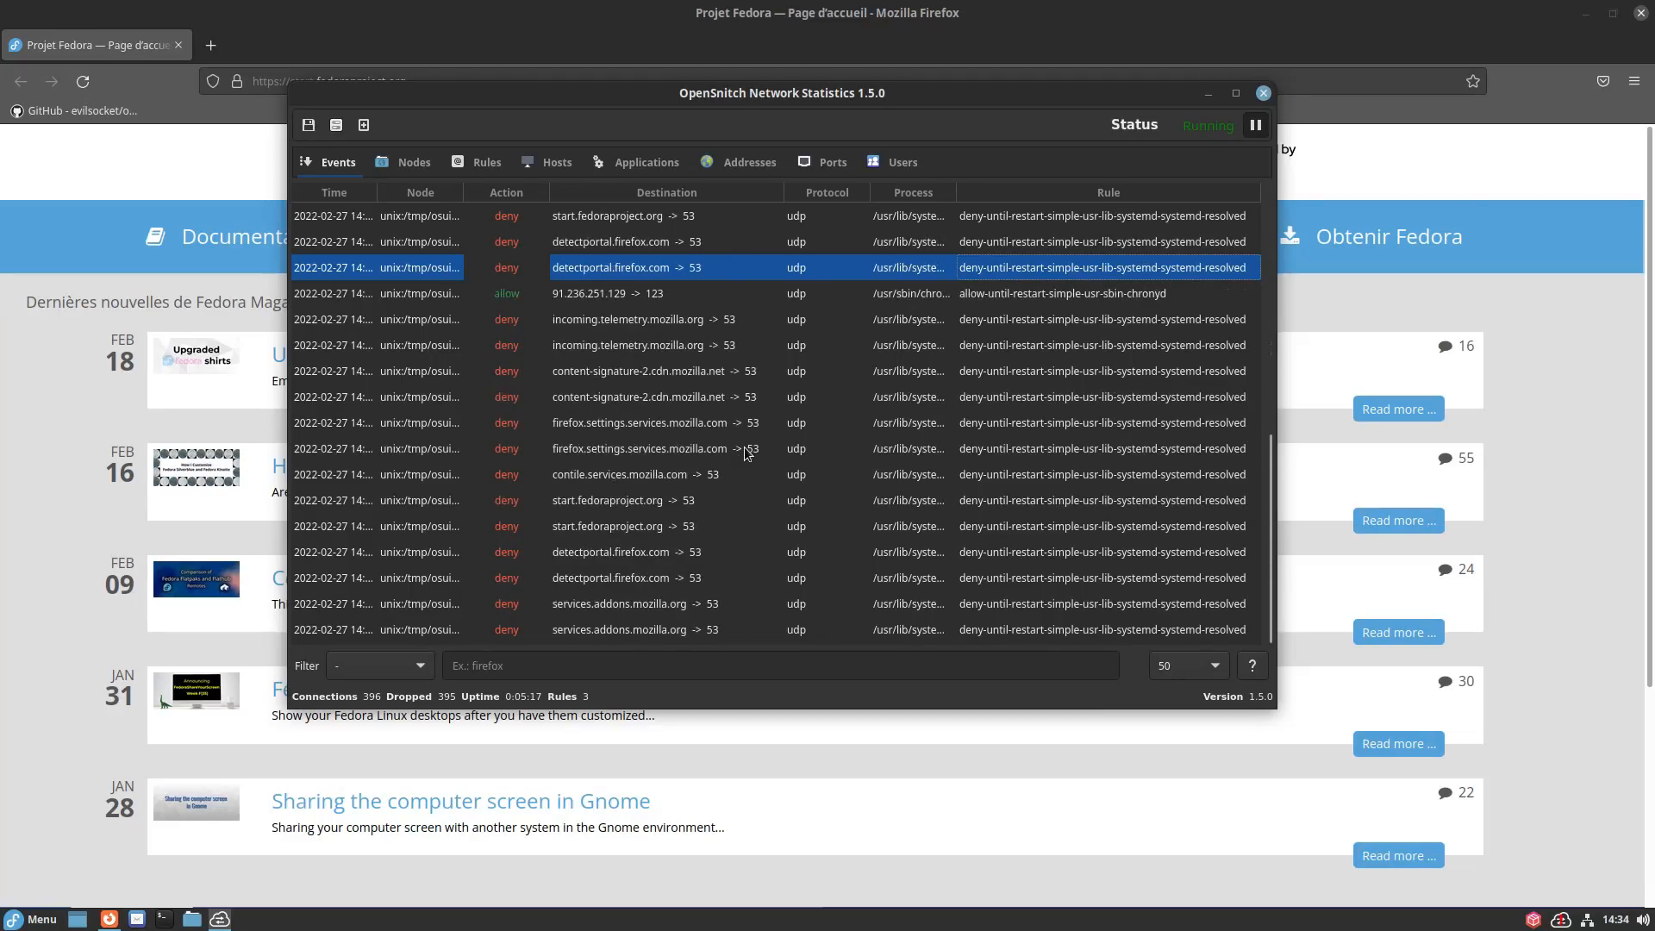
pyautogui.scroll(3, 723, 508)
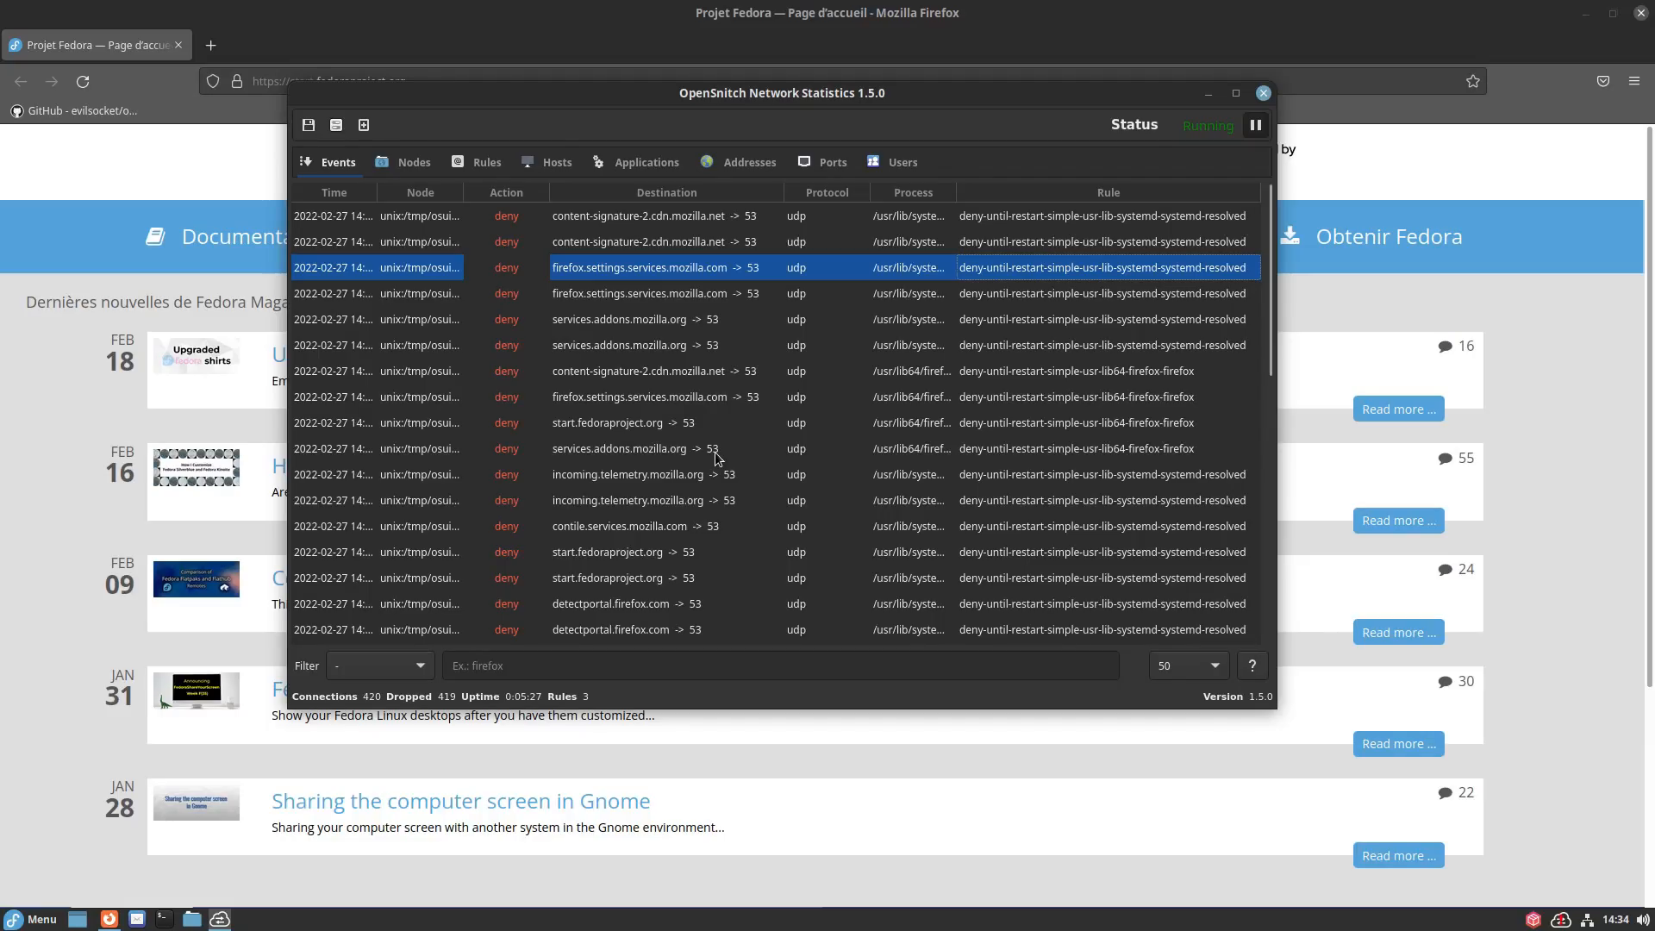
# Try to load duckduckgo.com in a new Firefox tab.
pyautogui.click(220, 49)
pyautogui.click(326, 88)
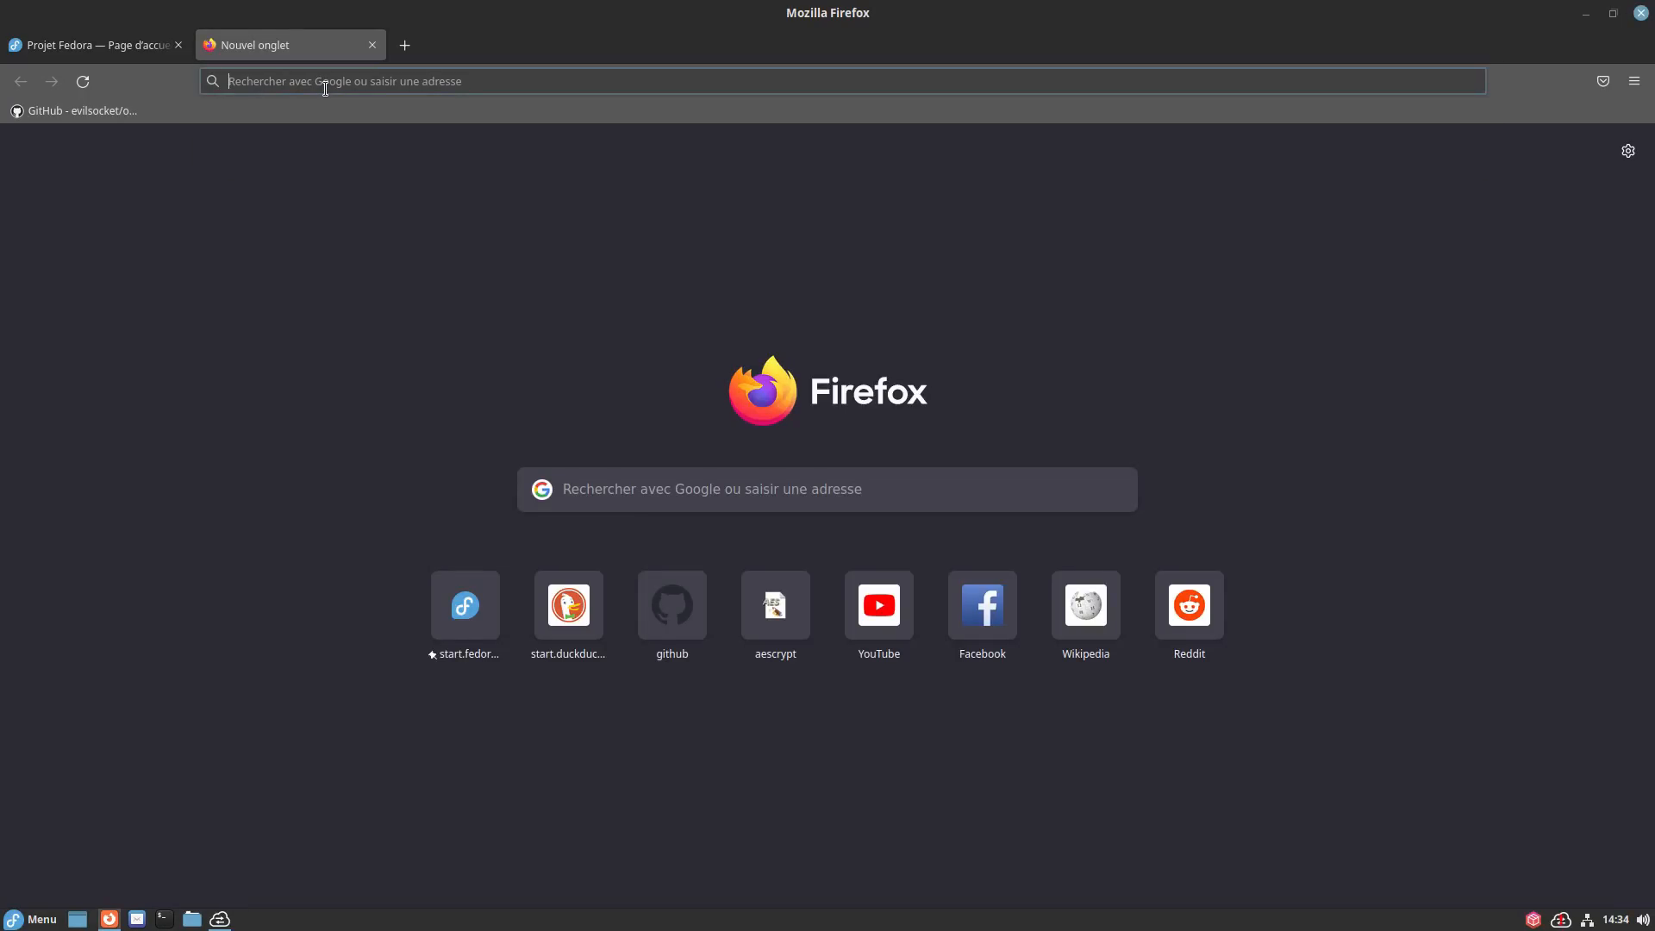
pyautogui.write('duck')
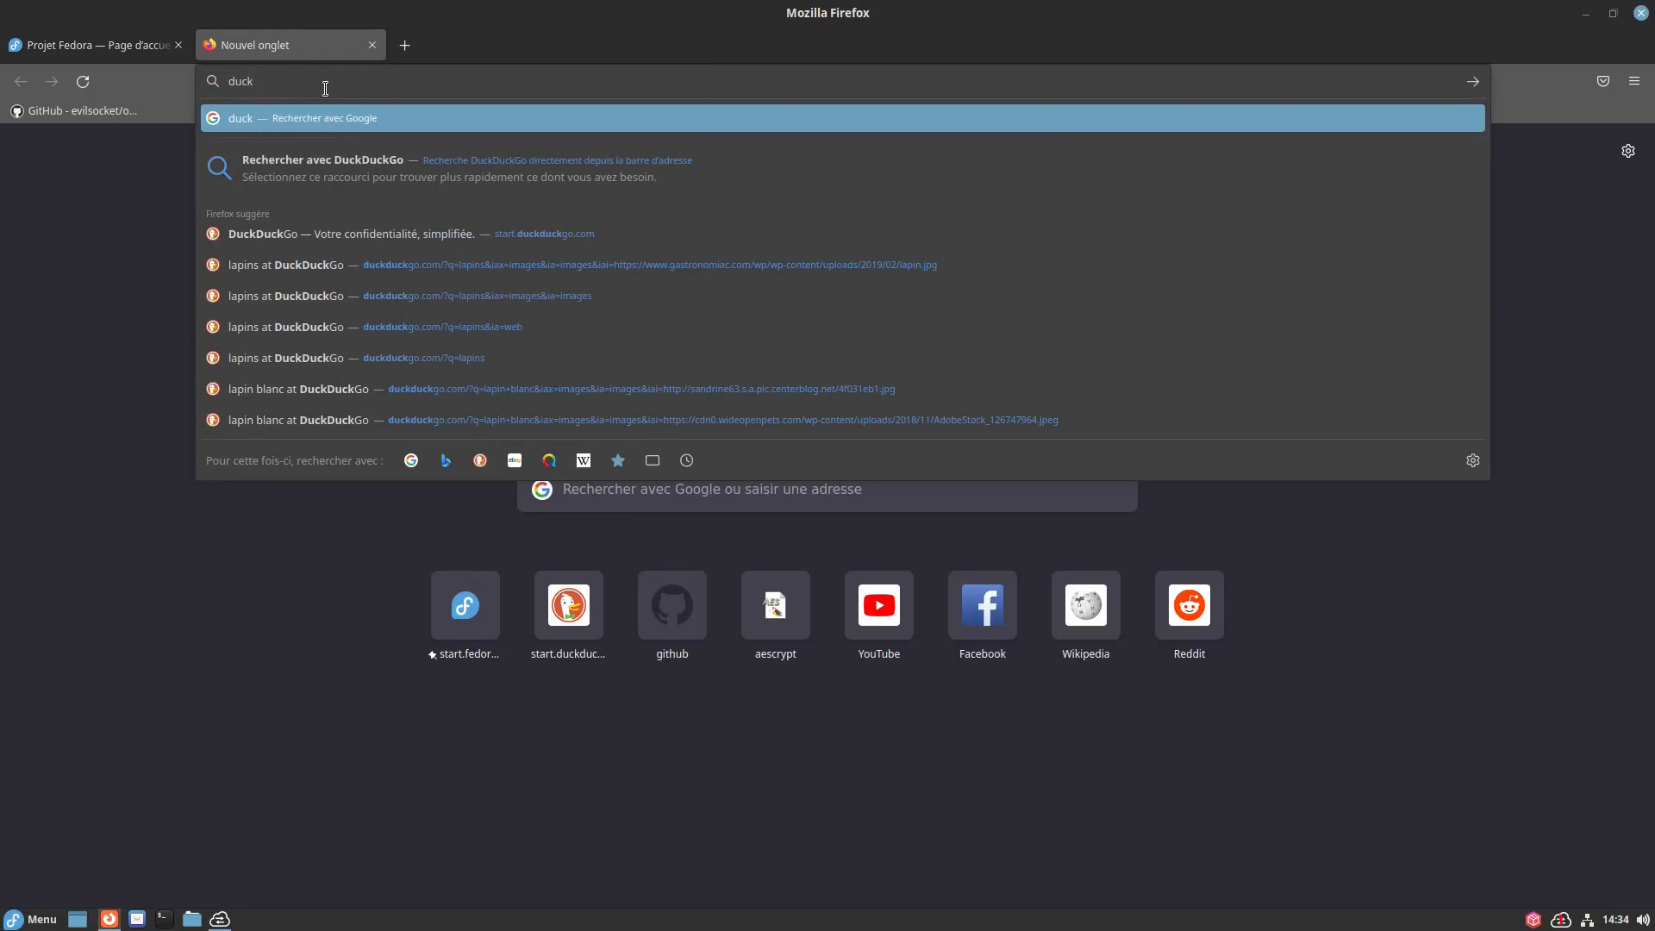
pyautogui.write('duc')
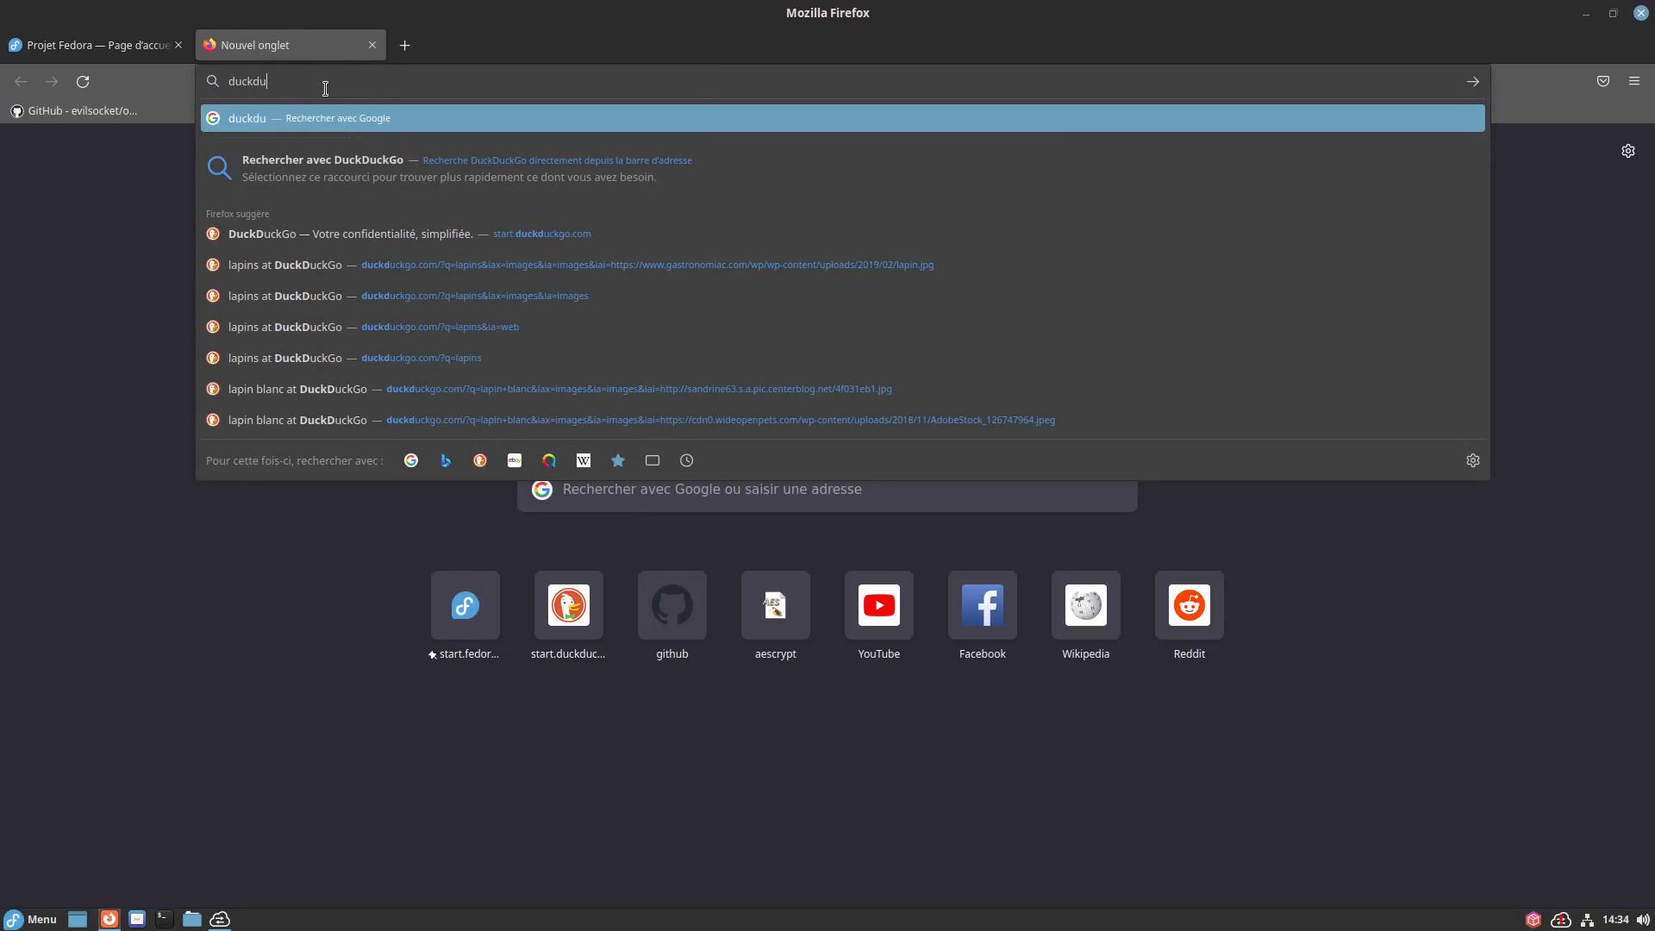
pyautogui.write('k')
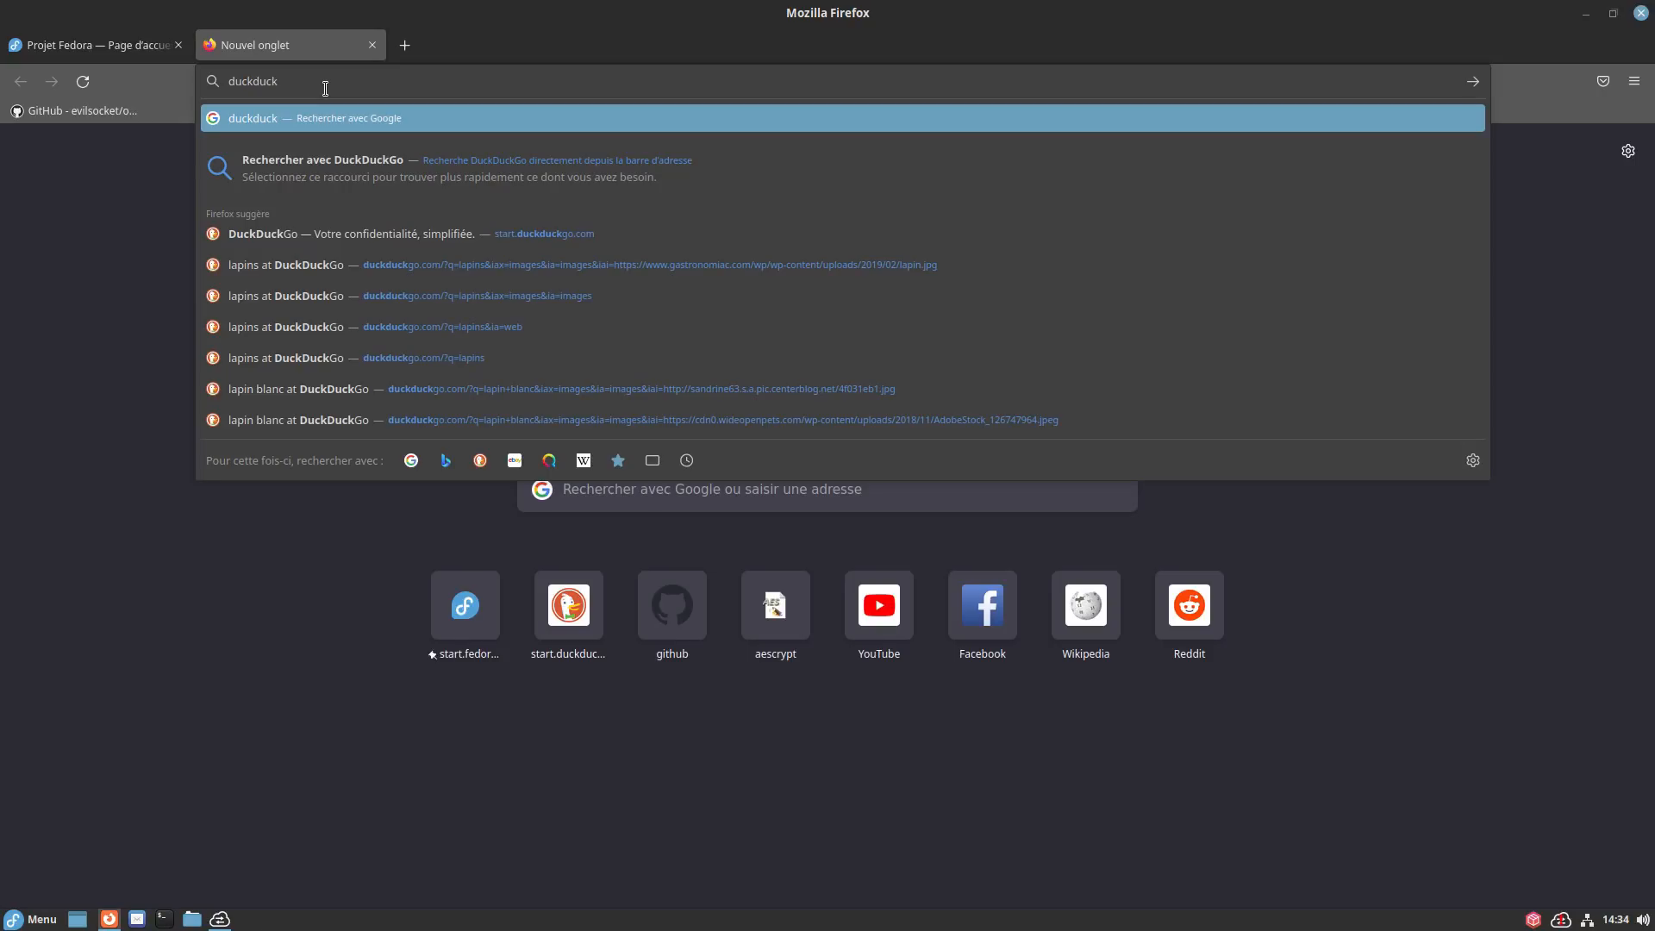
pyautogui.write('go.com')
pyautogui.press('Return')
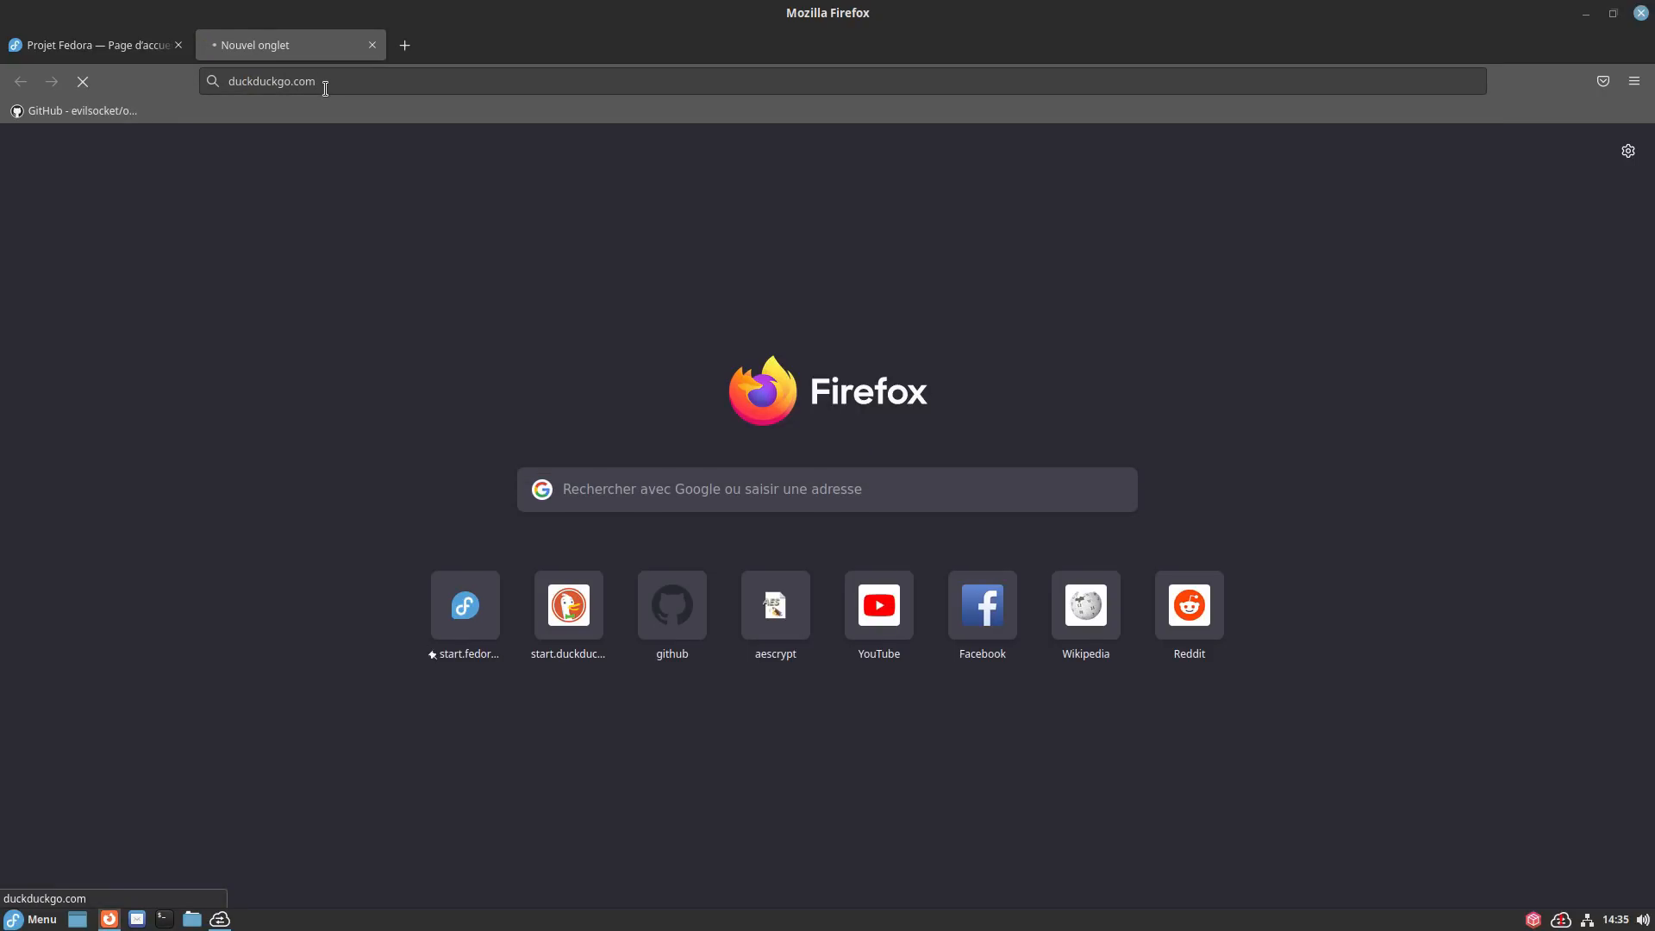
# Switch back to OpenSnitch Network Statistics, move its window clear of the address bar and view the Rules list.
pyautogui.click(221, 919)
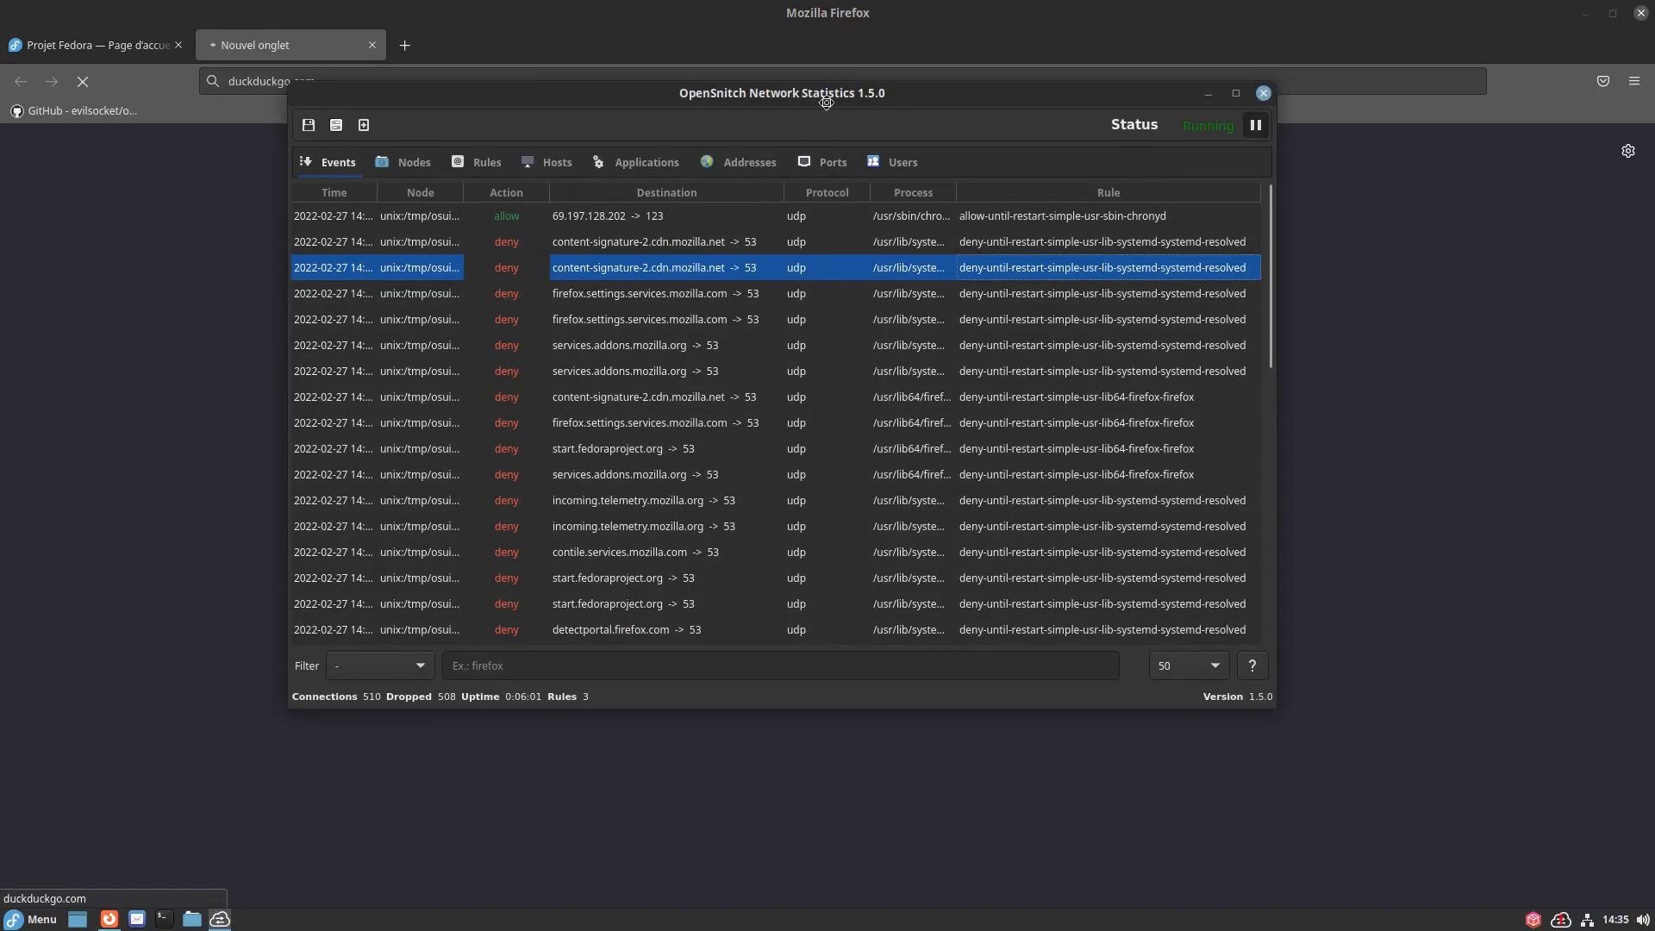
pyautogui.moveTo(803, 95); pyautogui.dragTo(934, 146)
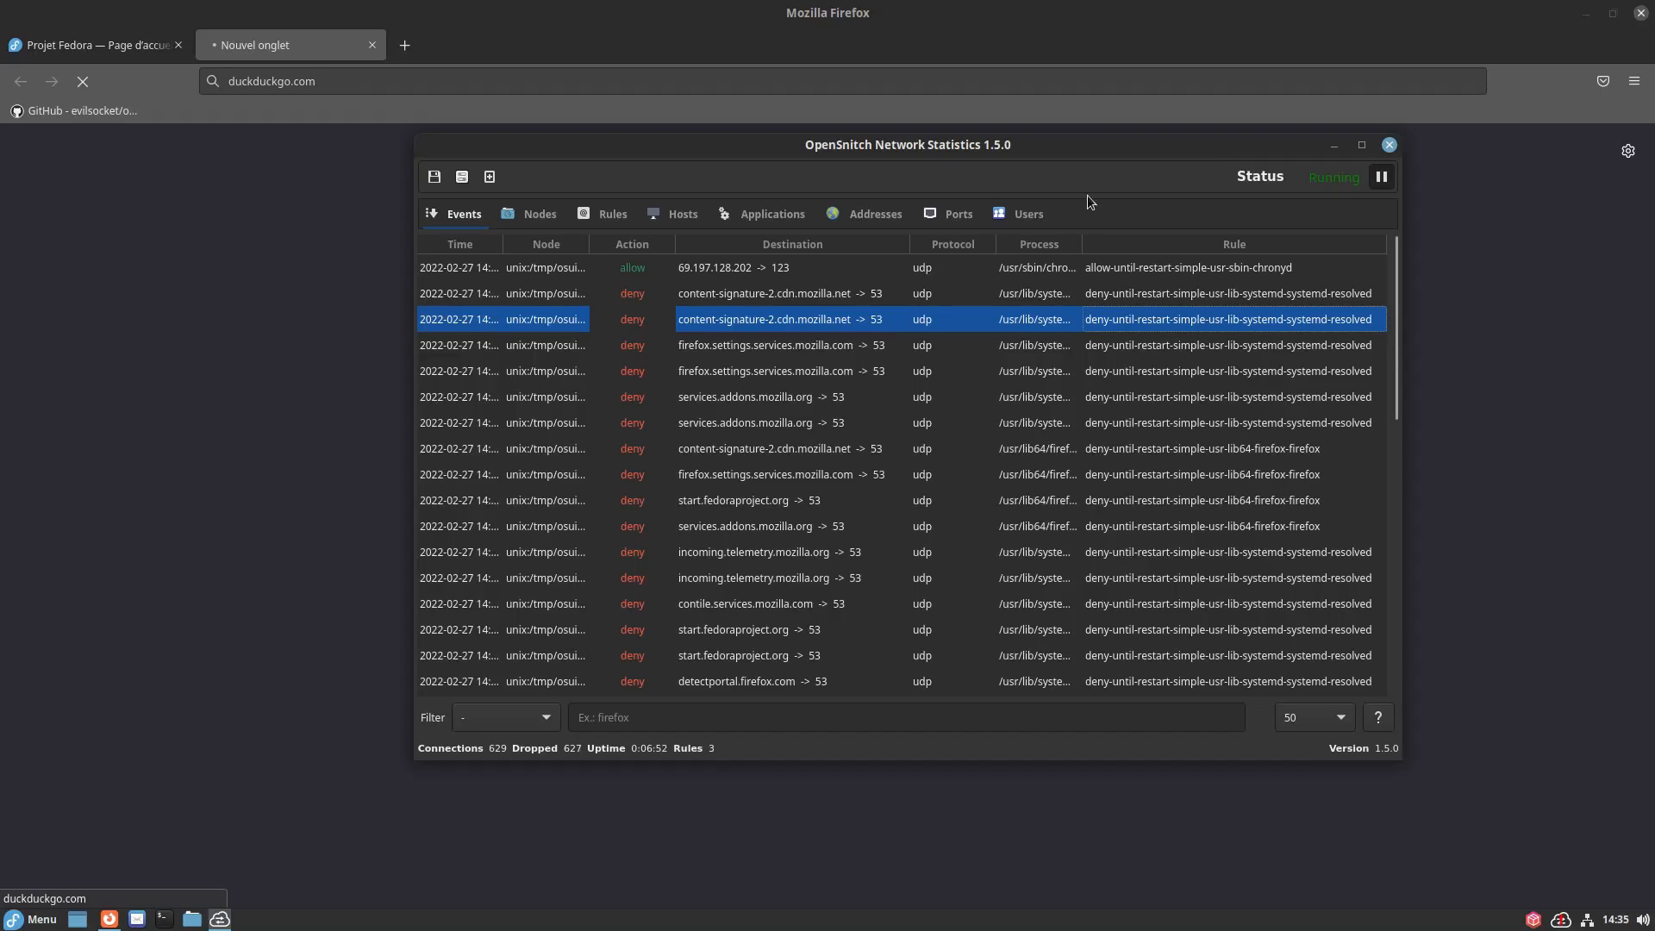
pyautogui.click(588, 217)
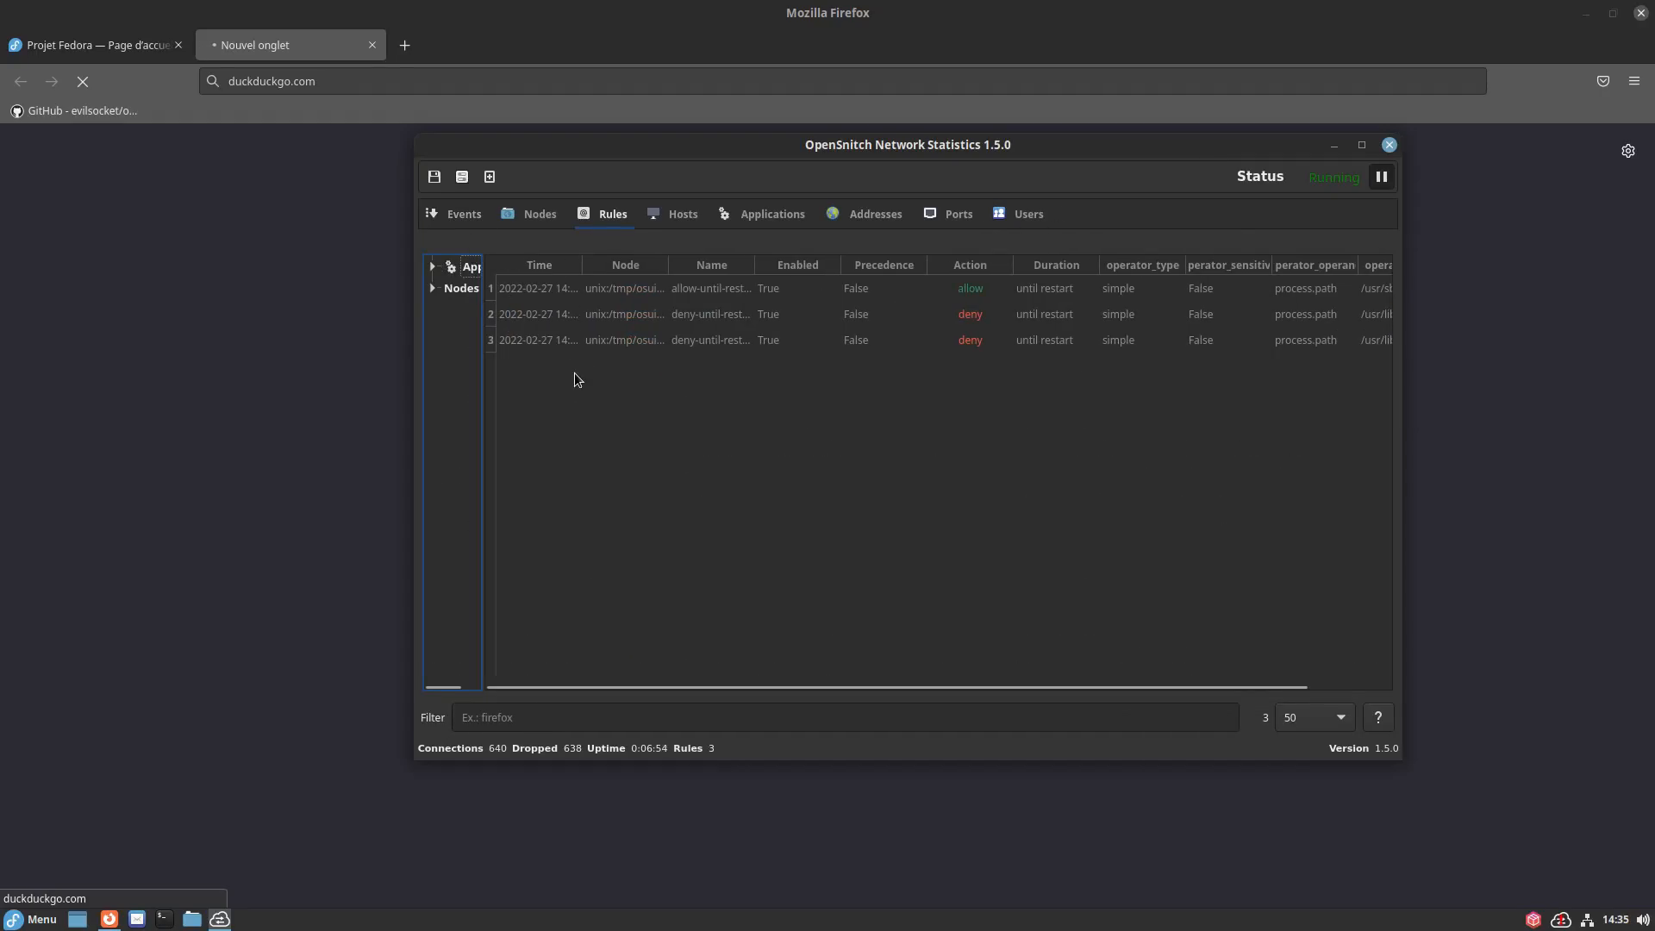
# Widen the rules tree, expand Application rules and view the Permanent rules followed by the Temporary ones.
pyautogui.moveTo(480, 339); pyautogui.dragTo(678, 339)
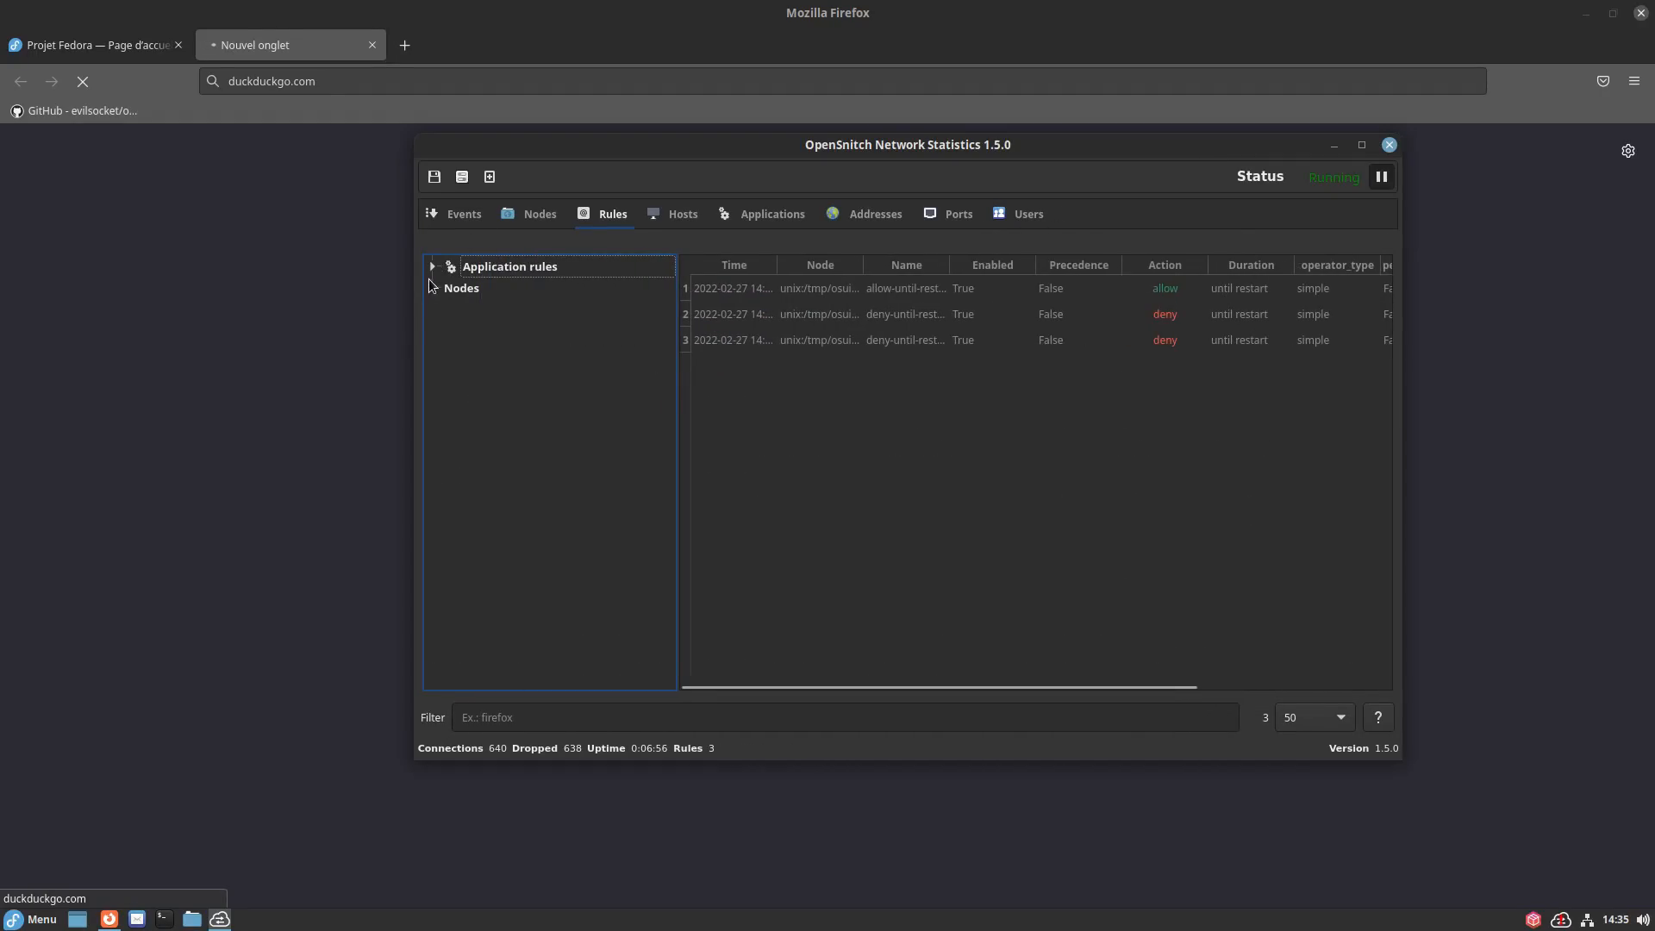
pyautogui.click(430, 268)
pyautogui.click(511, 316)
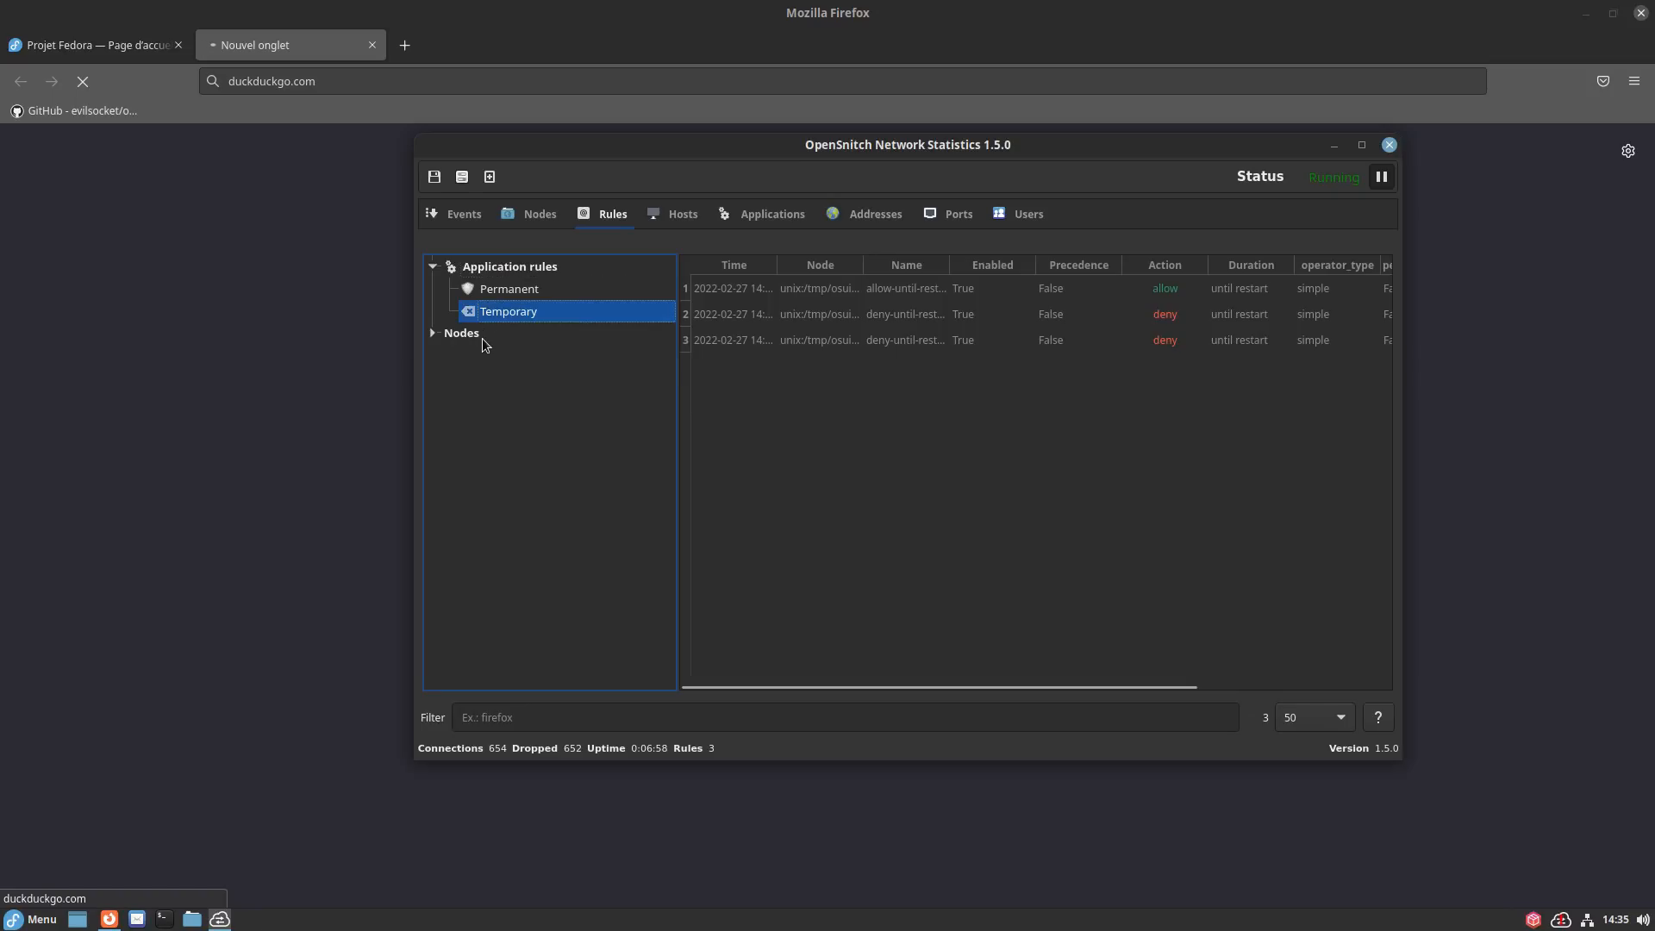
pyautogui.click(521, 289)
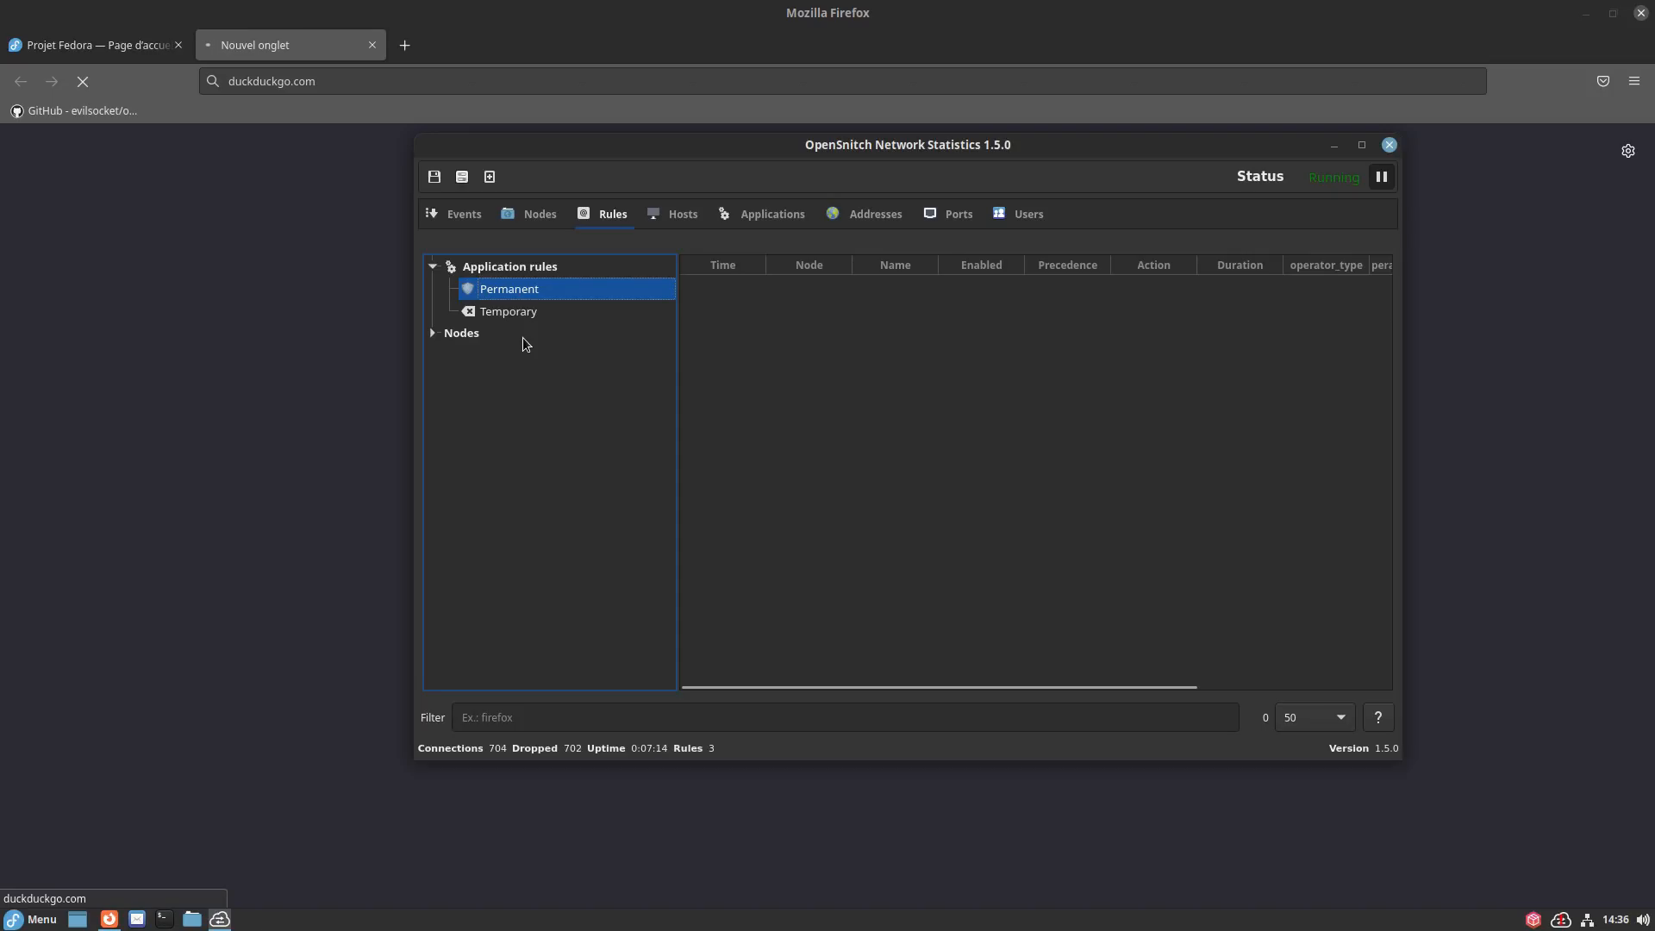
pyautogui.click(524, 315)
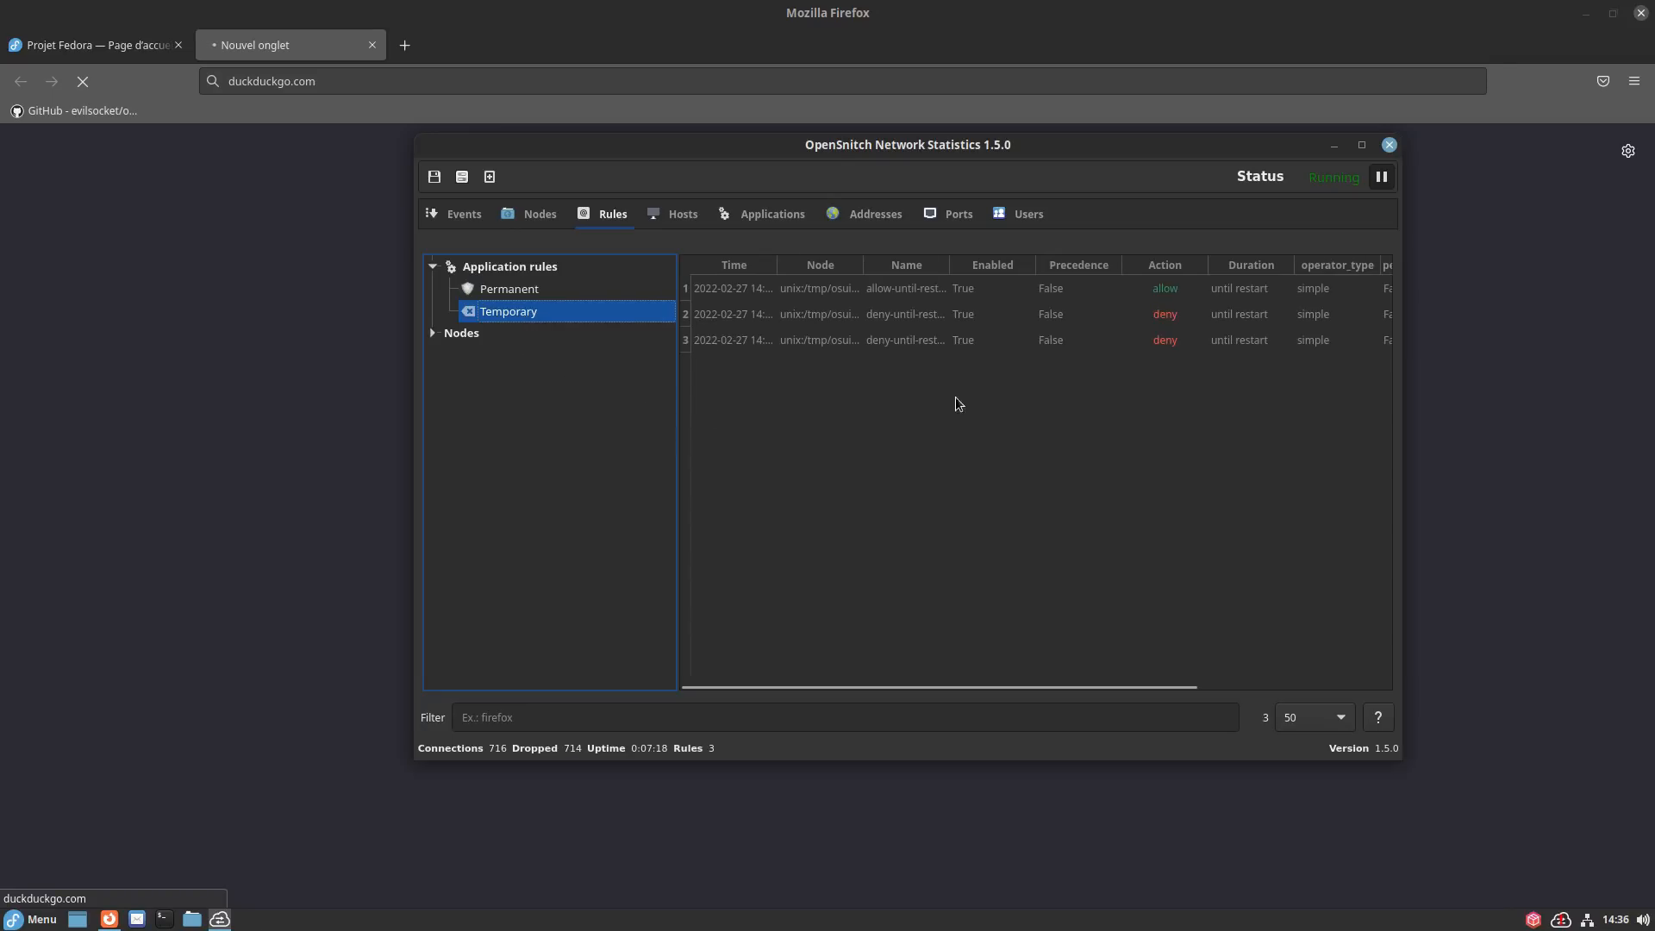
# Enlarge the OpenSnitch window slightly and widen the Name column of the Rules list enough to show the full rule names.
pyautogui.moveTo(1403, 429); pyautogui.dragTo(1456, 427)
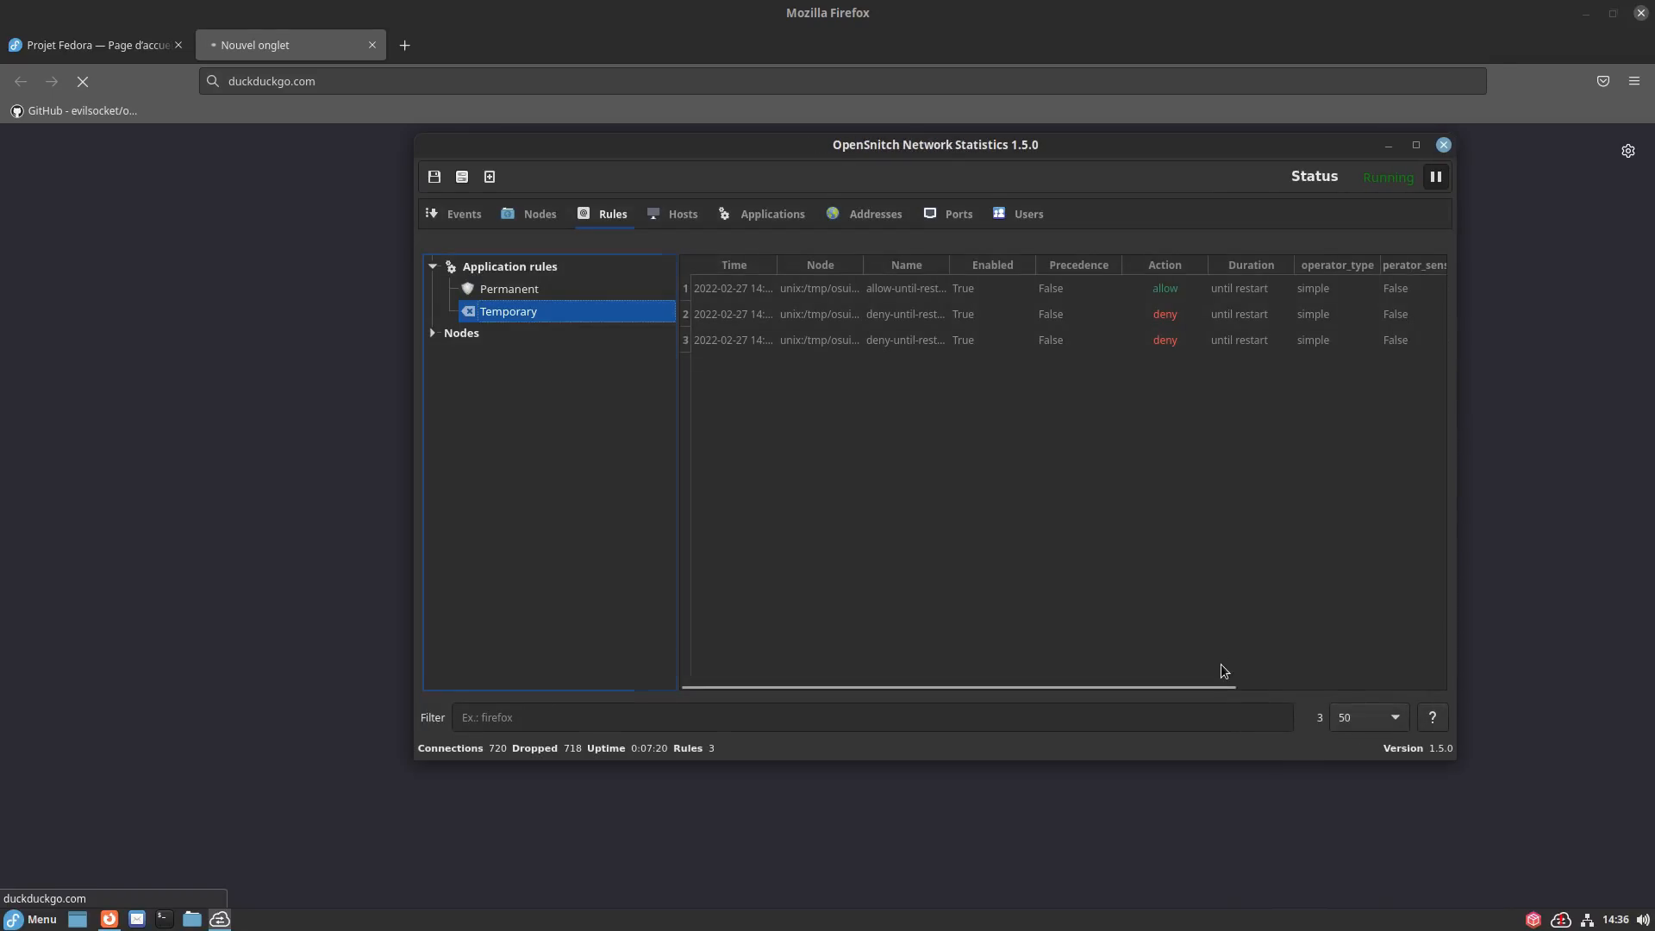
pyautogui.moveTo(1201, 689); pyautogui.dragTo(897, 657)
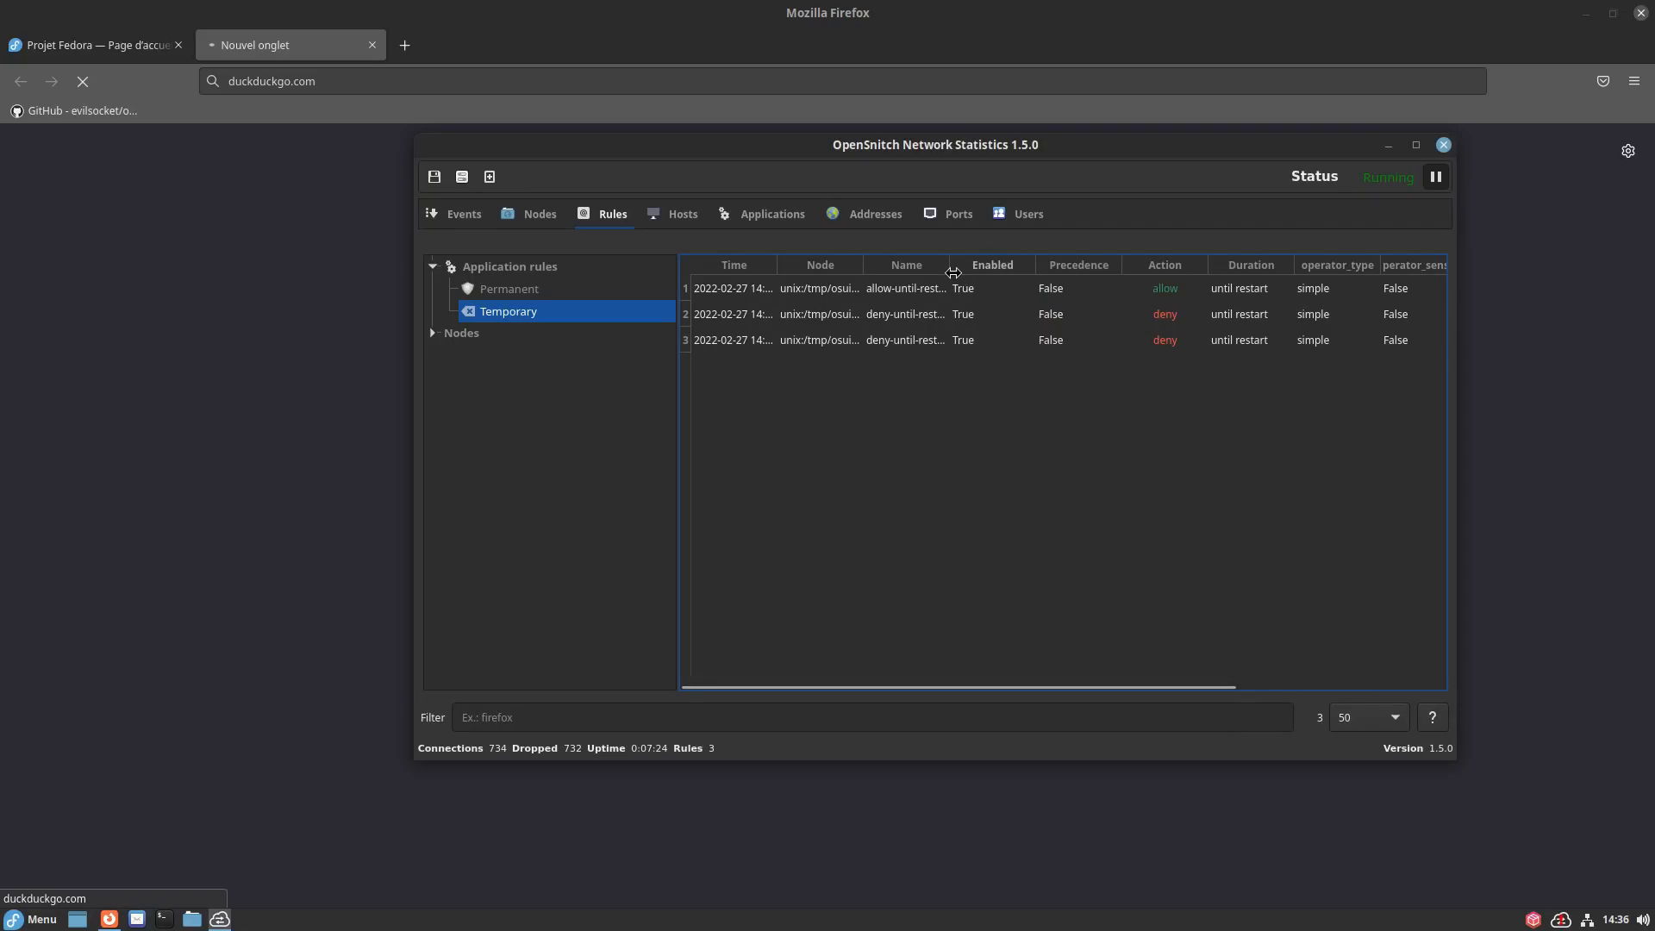
pyautogui.moveTo(950, 271); pyautogui.dragTo(1202, 278)
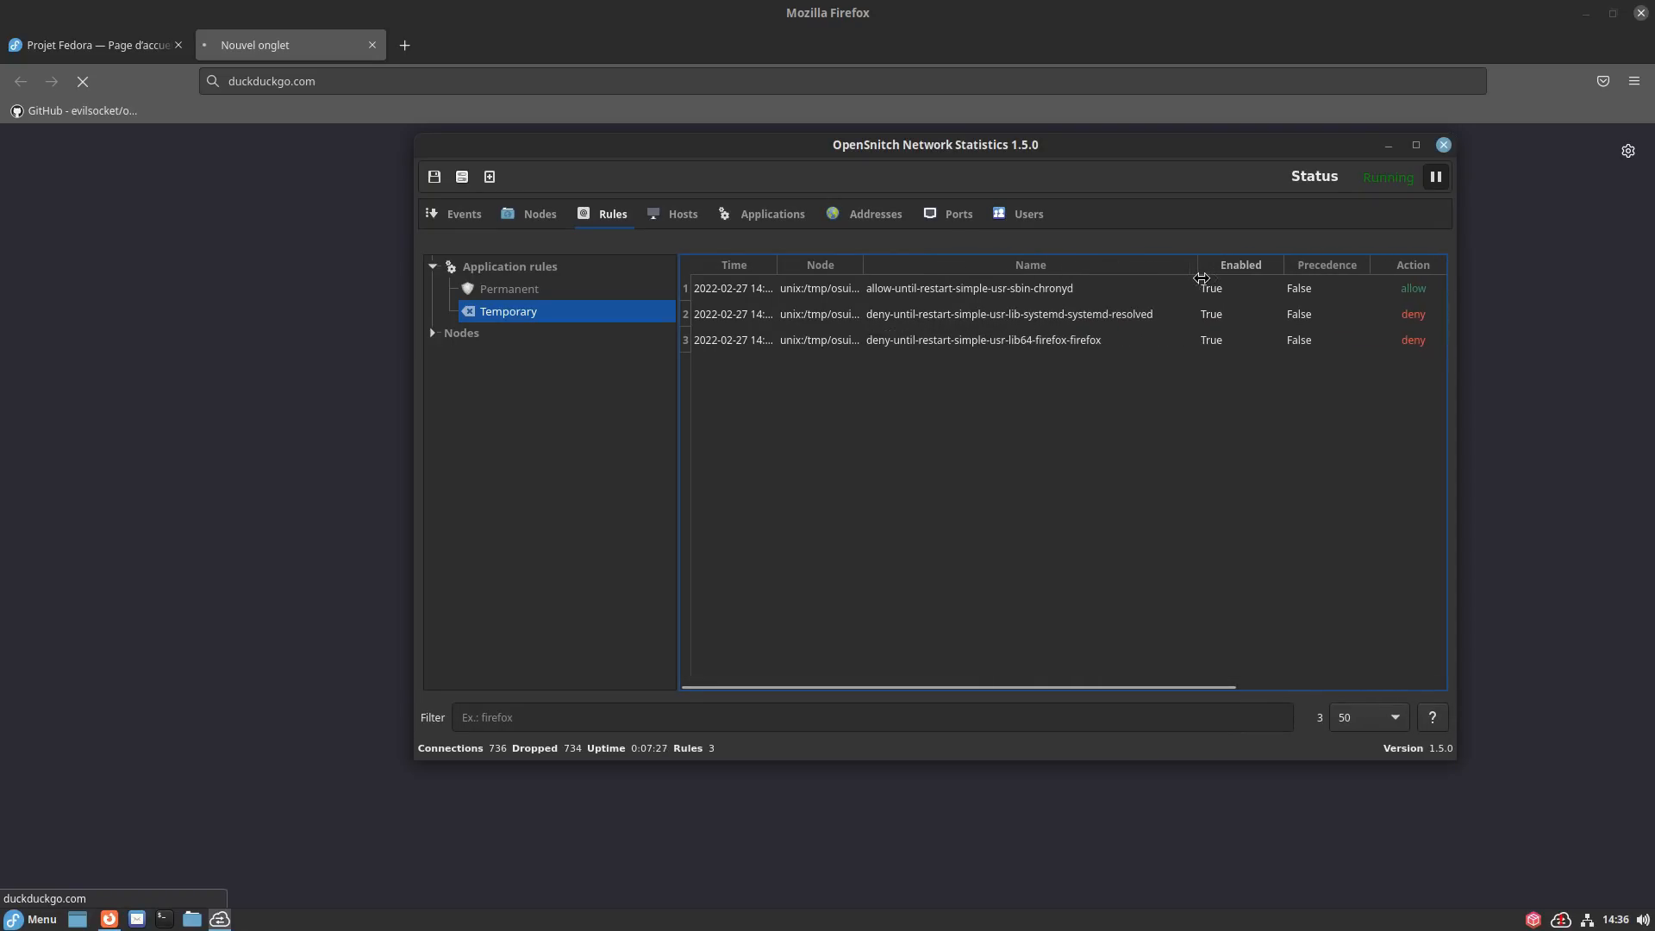
# Change the action of the temporary systemd-resolved rule to Allow.
pyautogui.click(1116, 323)
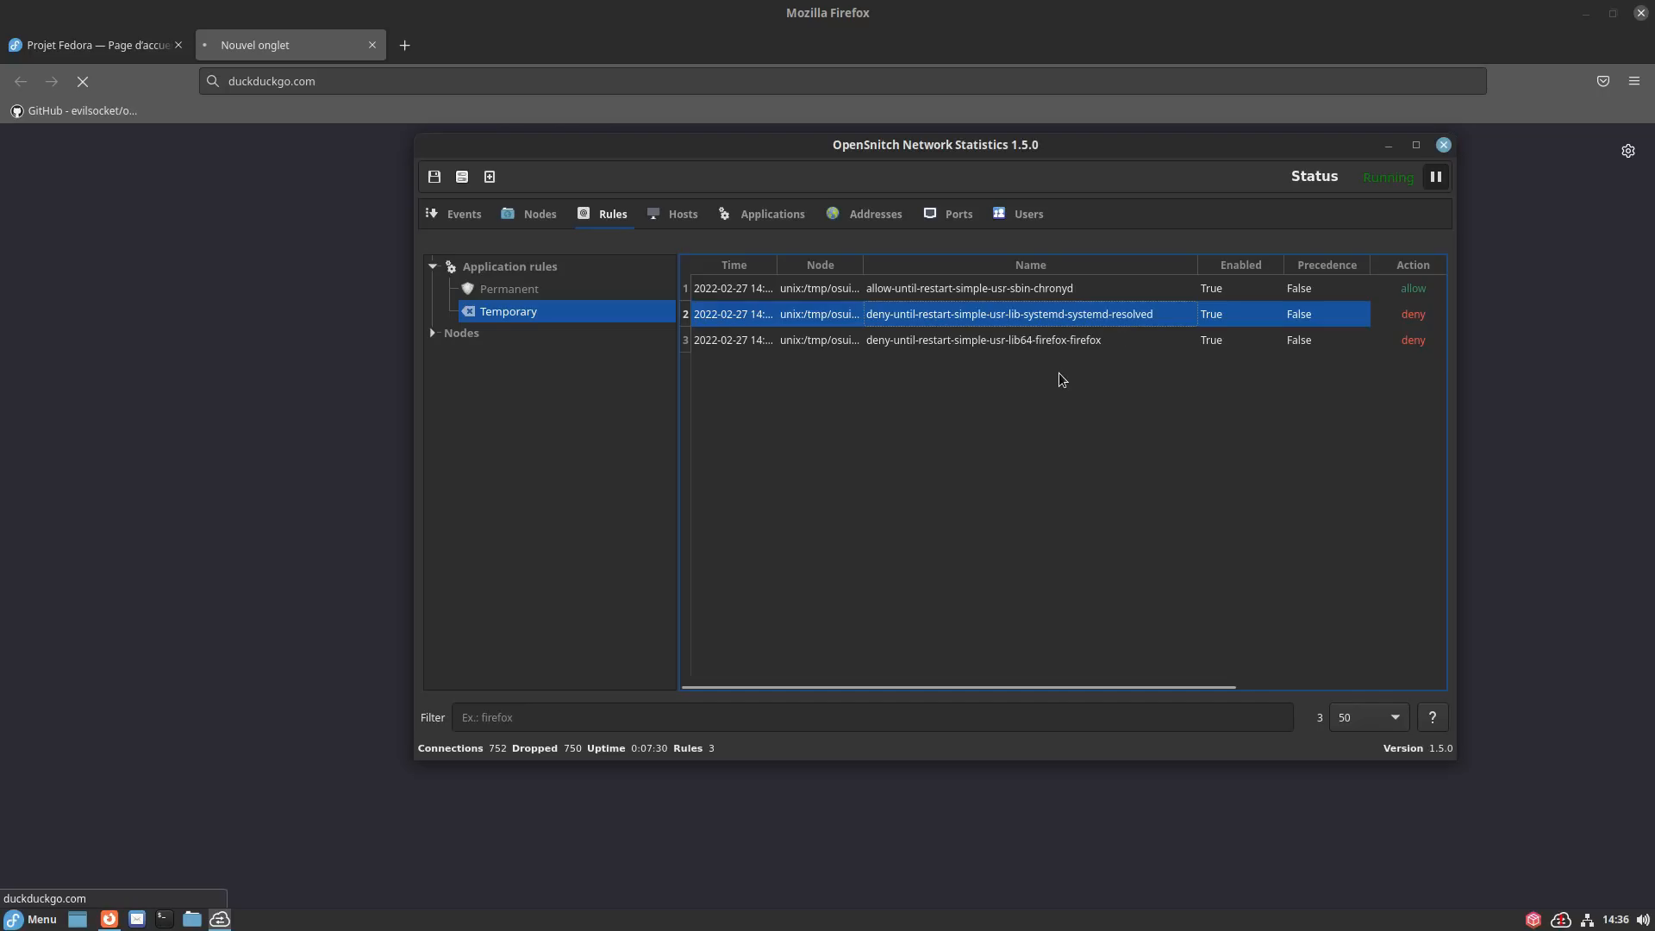
pyautogui.rightClick(1077, 319)
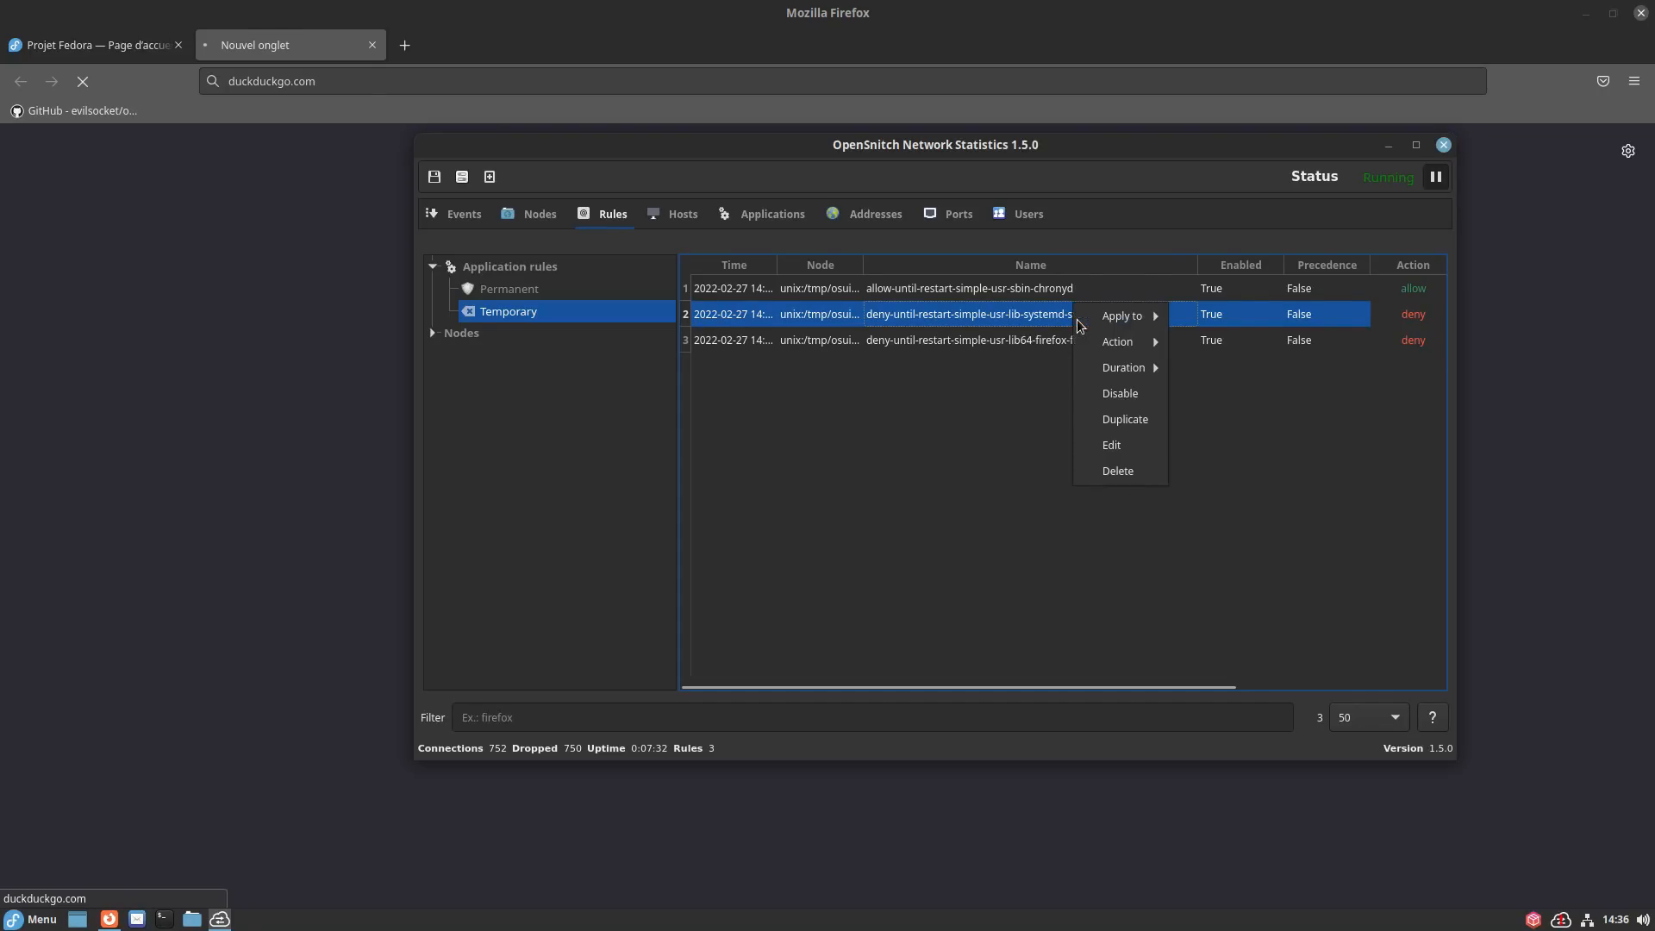
pyautogui.moveTo(1119, 346)
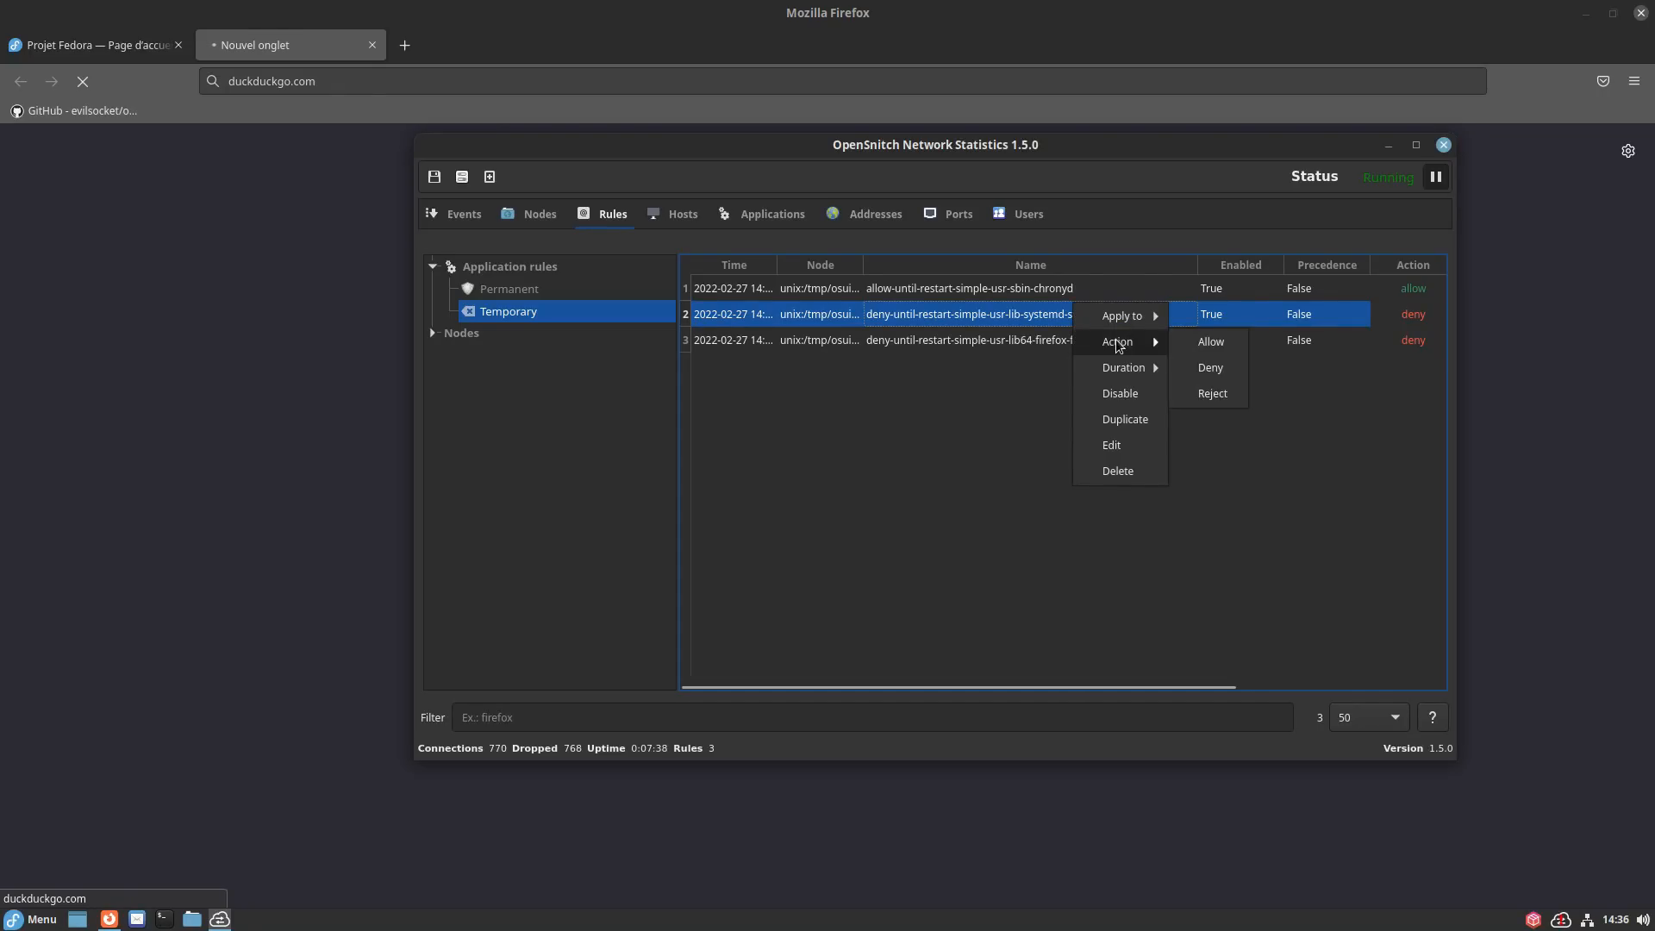
pyautogui.click(1204, 345)
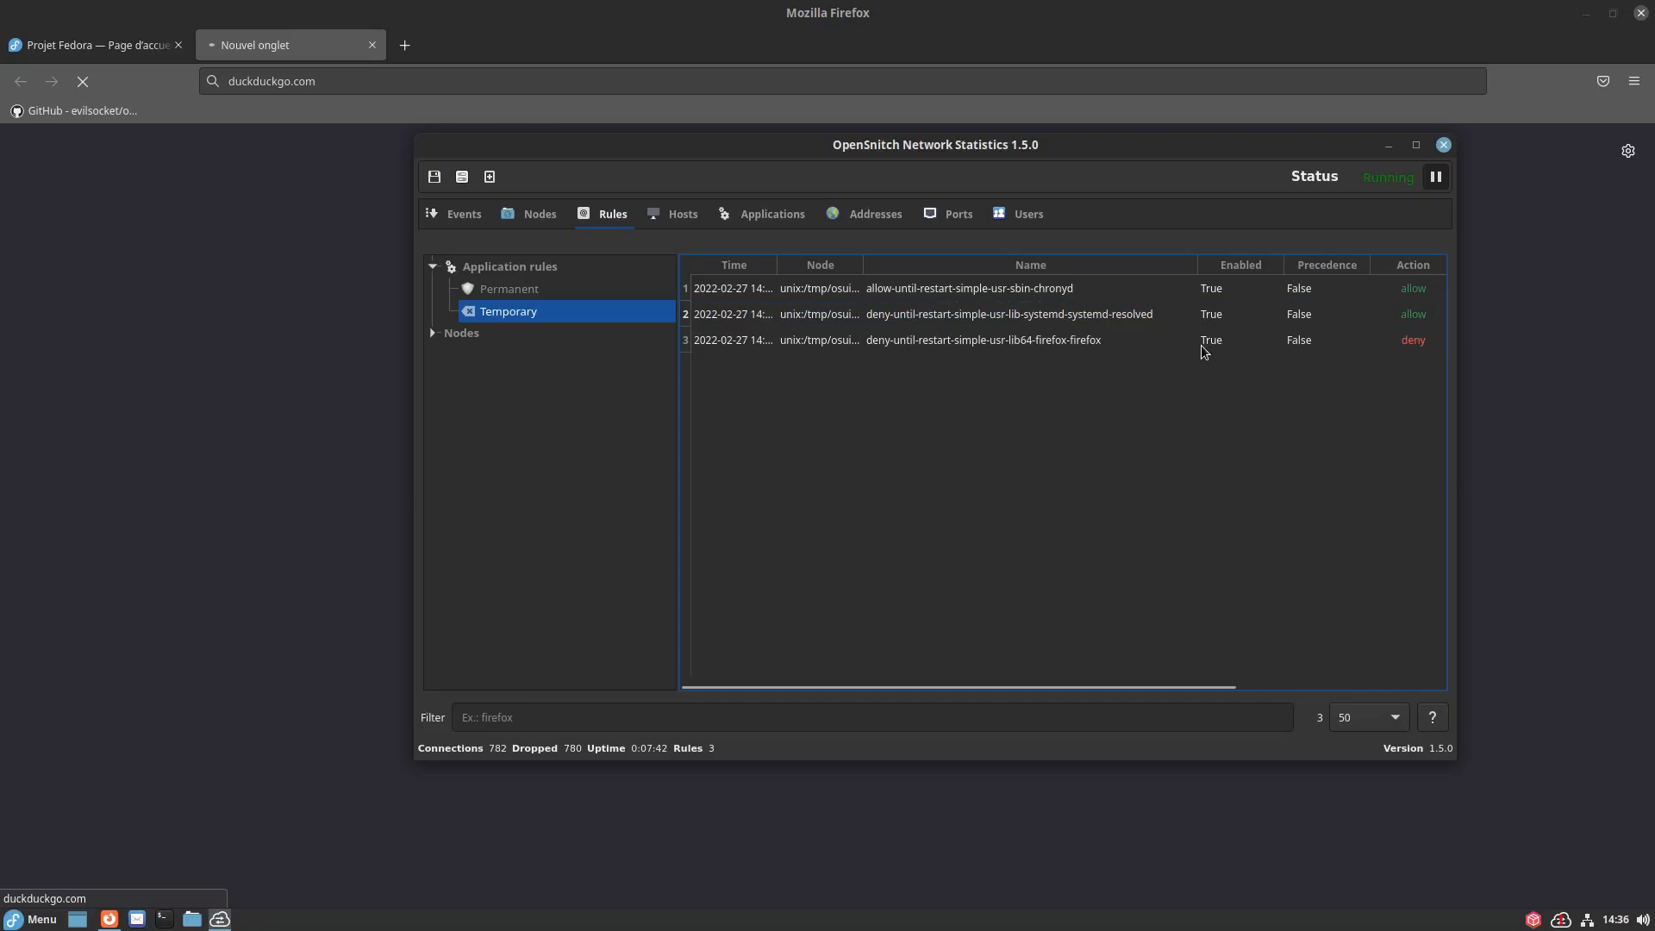
# Change the action of the temporary Firefox rule to Allow.
pyautogui.click(940, 342)
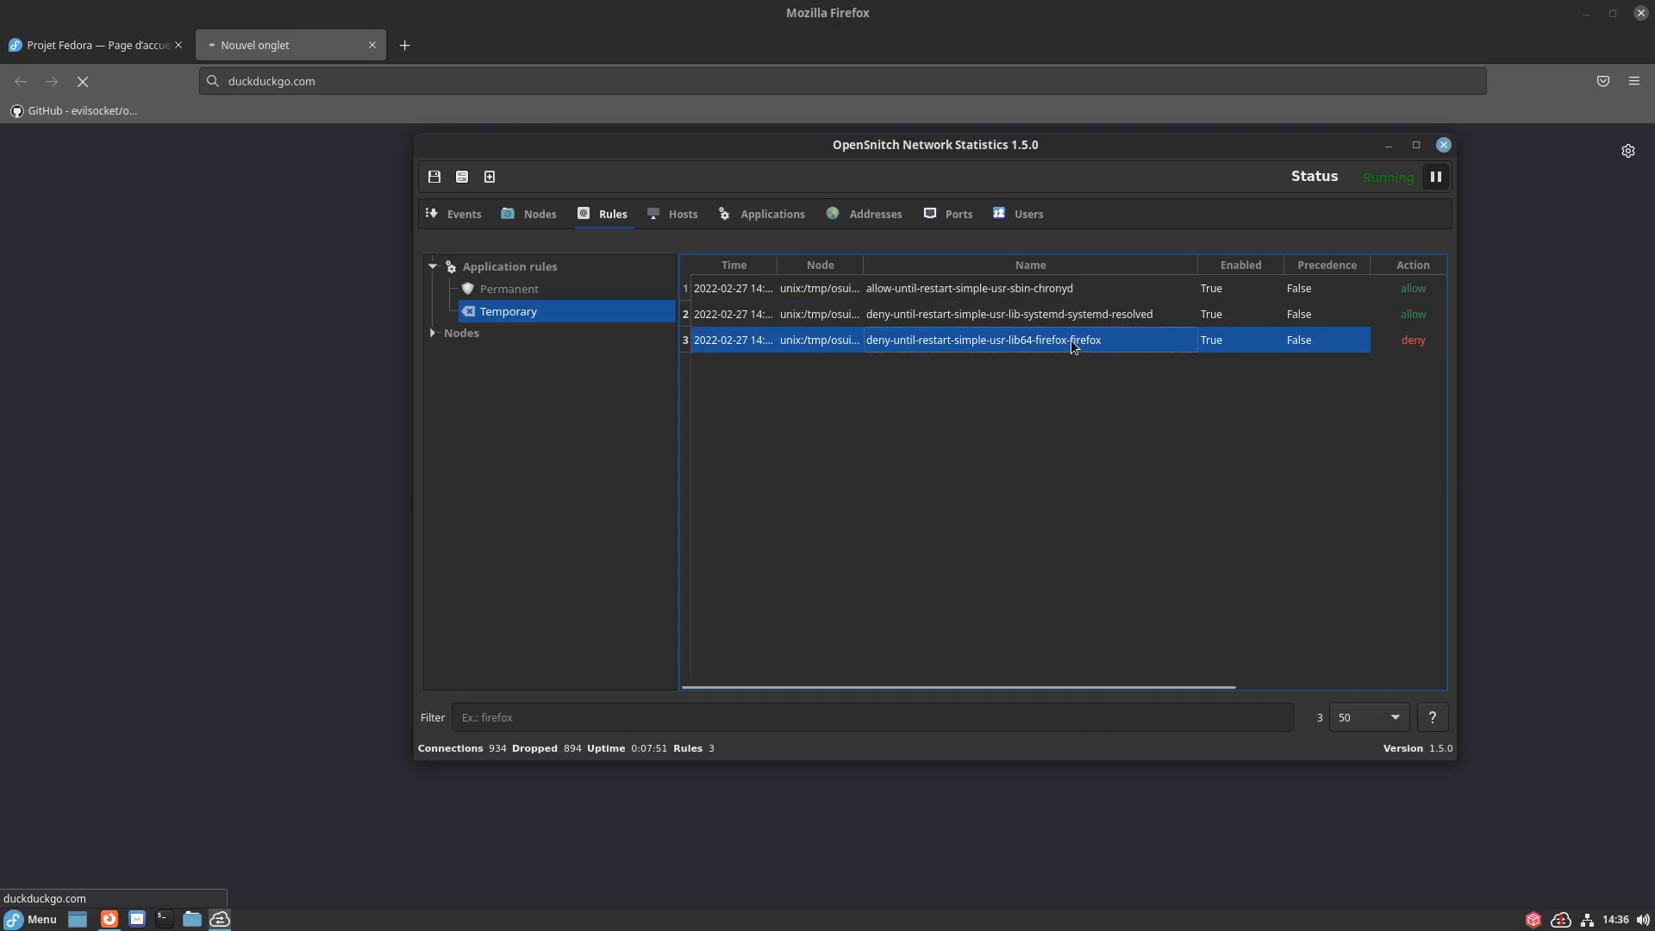
pyautogui.rightClick(988, 347)
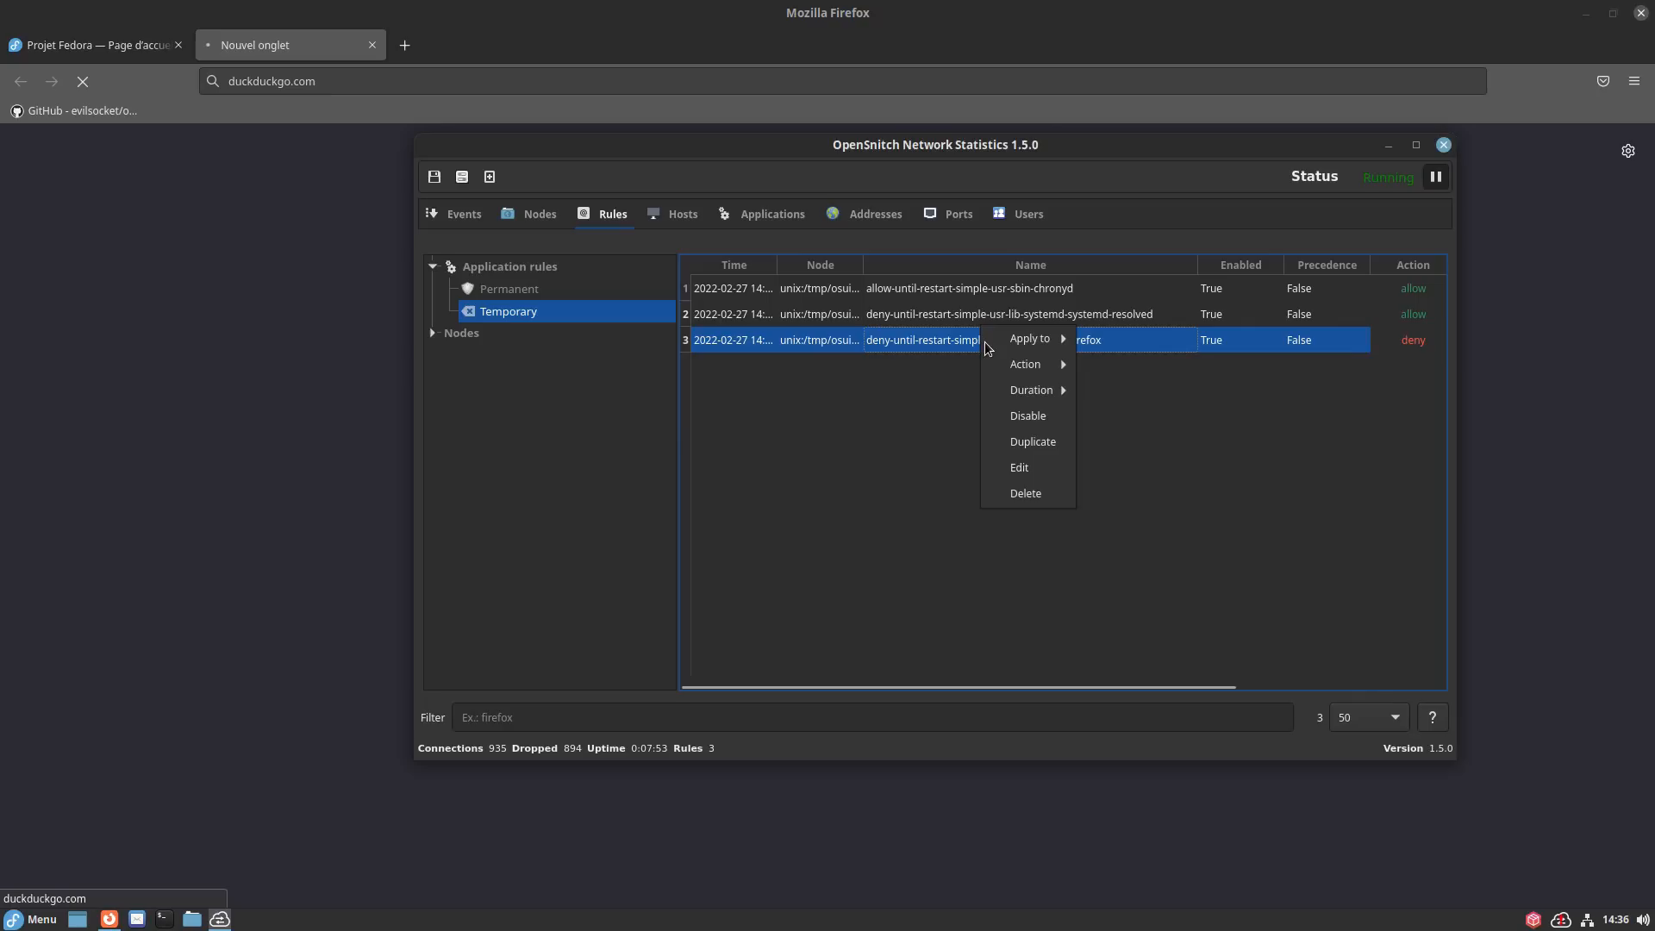
pyautogui.moveTo(1045, 366)
pyautogui.click(1123, 366)
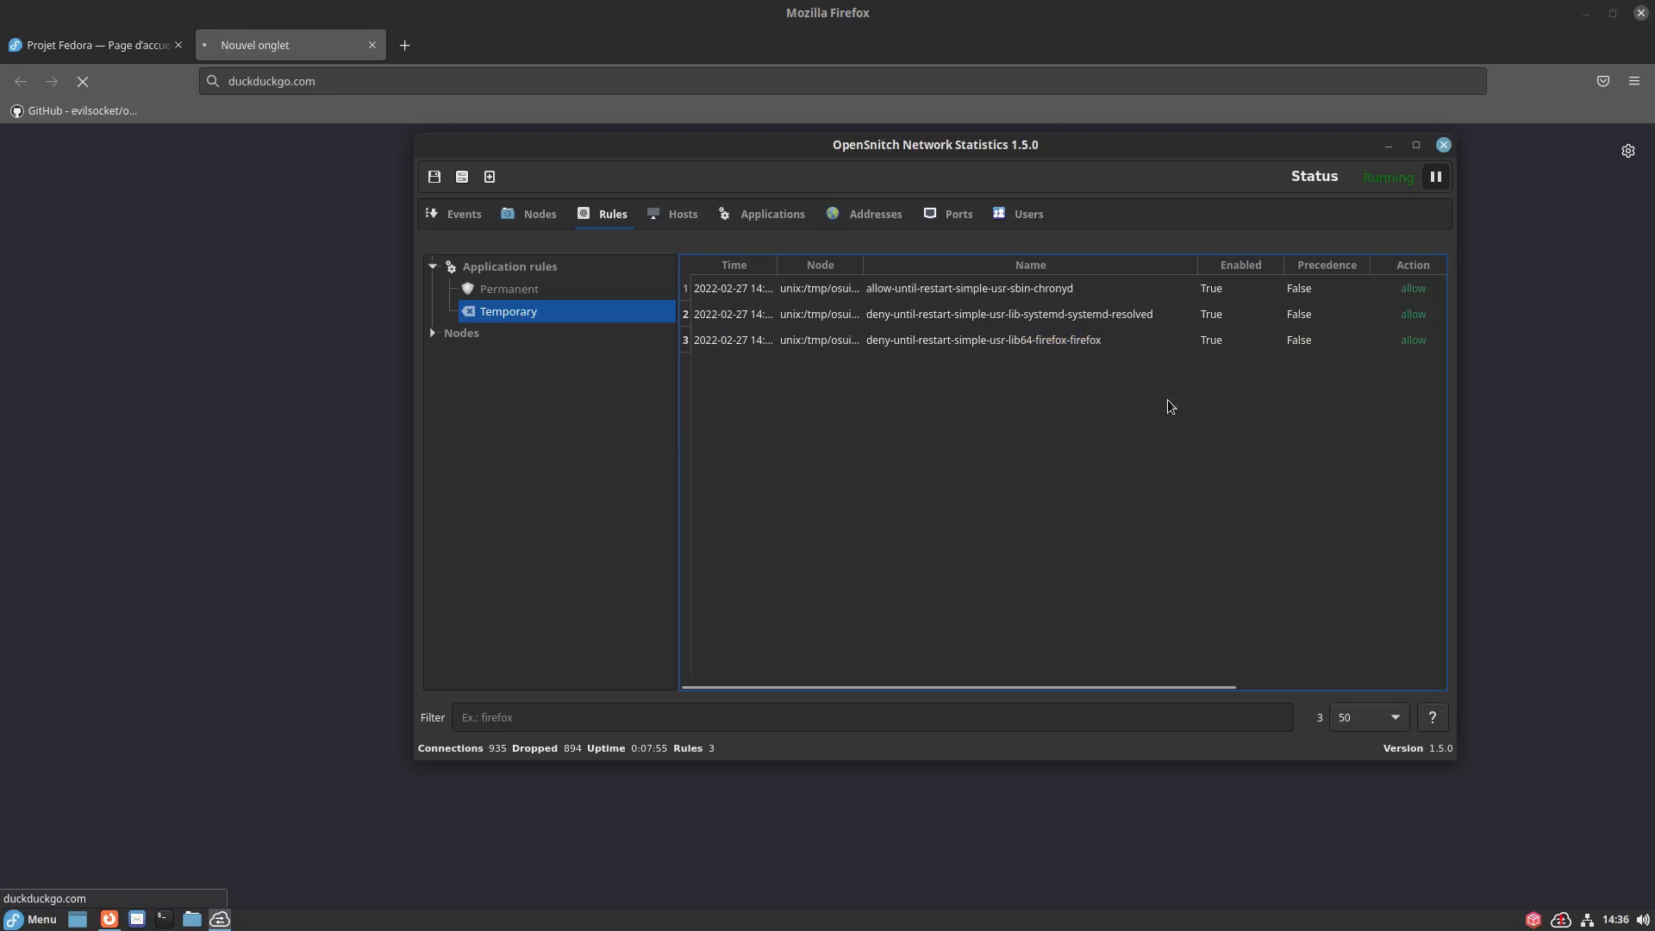
# Switch to Firefox, stop the pending page load and load duckduckgo.com again.
pyautogui.click(343, 58)
pyautogui.click(82, 83)
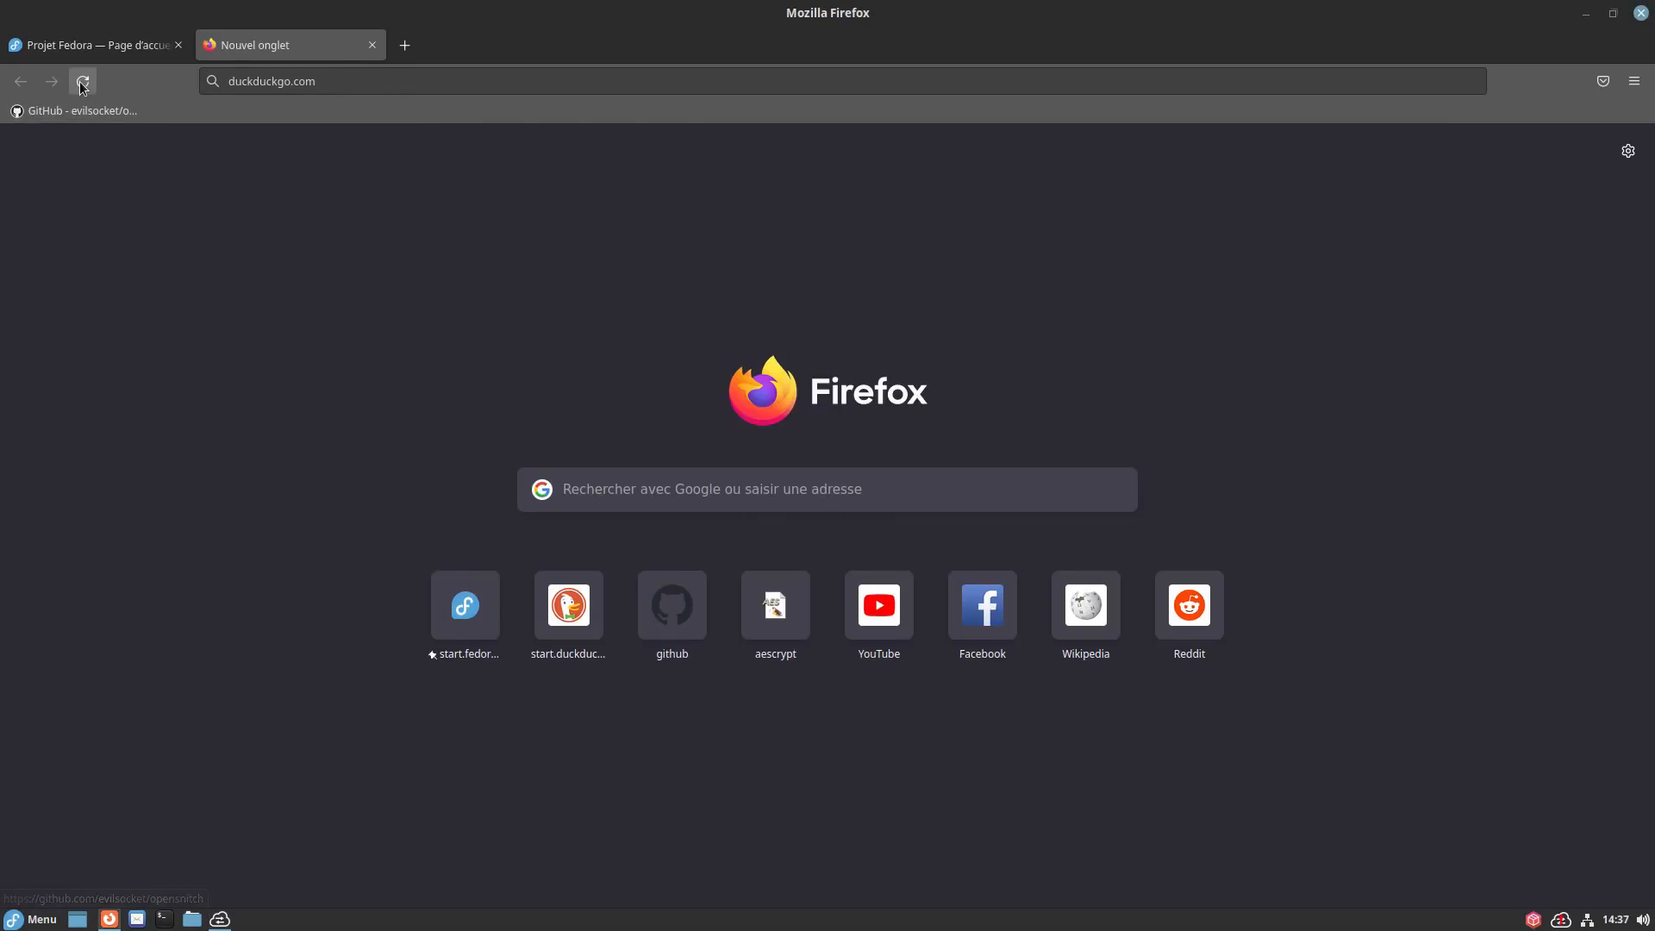
pyautogui.click(82, 84)
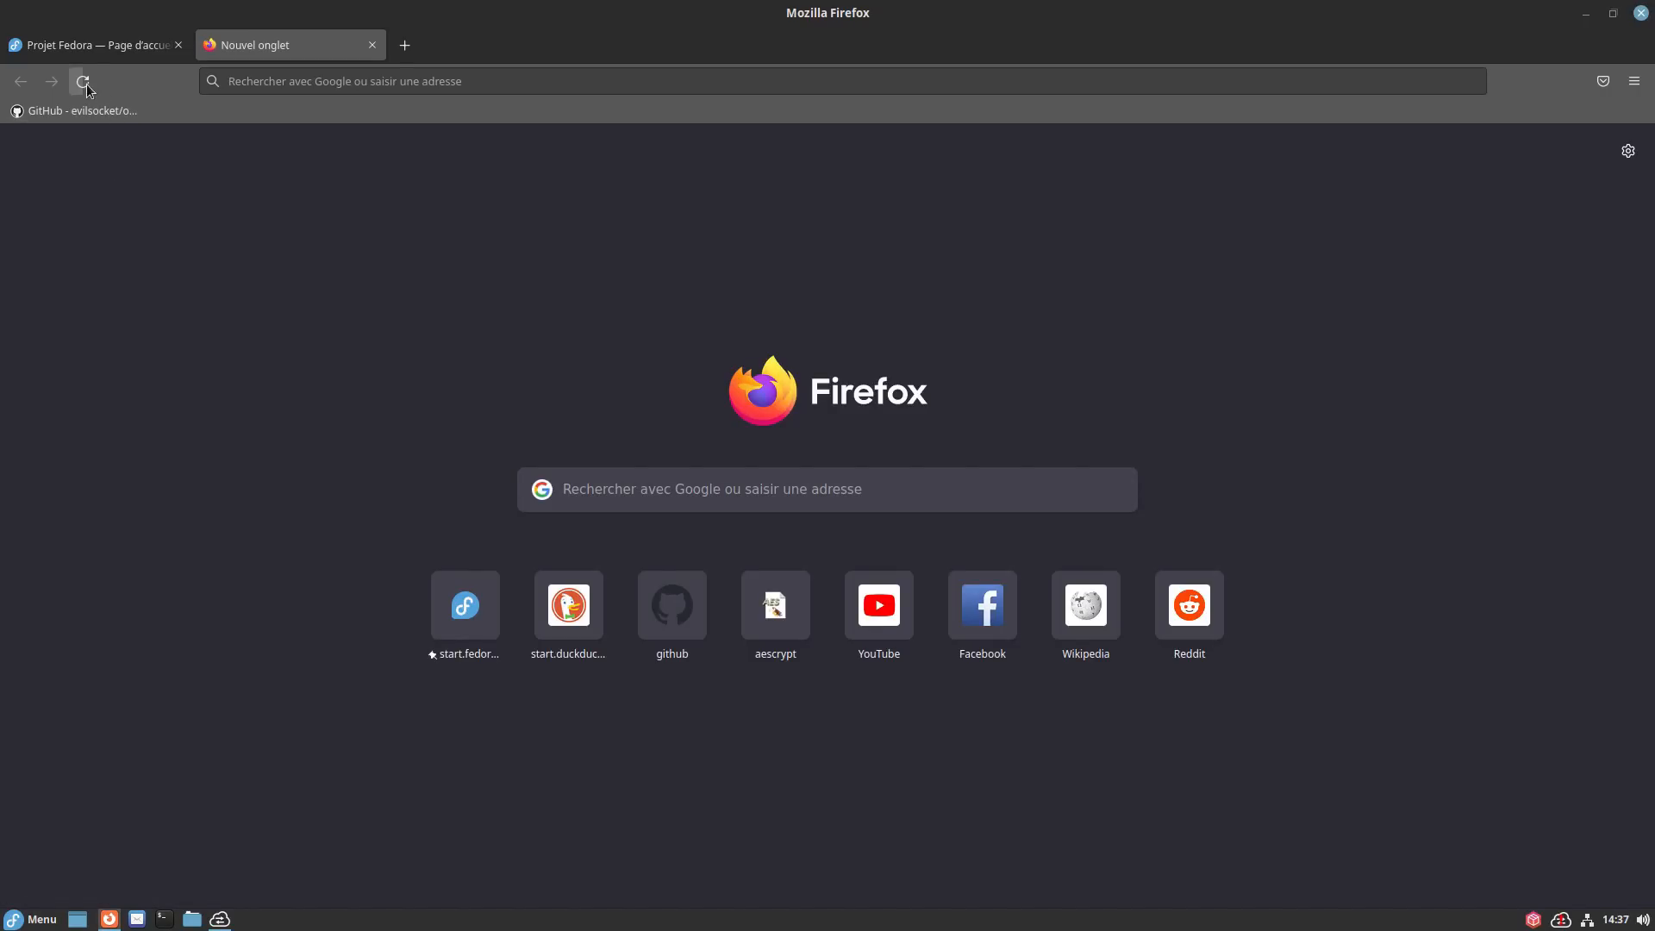
pyautogui.click(280, 86)
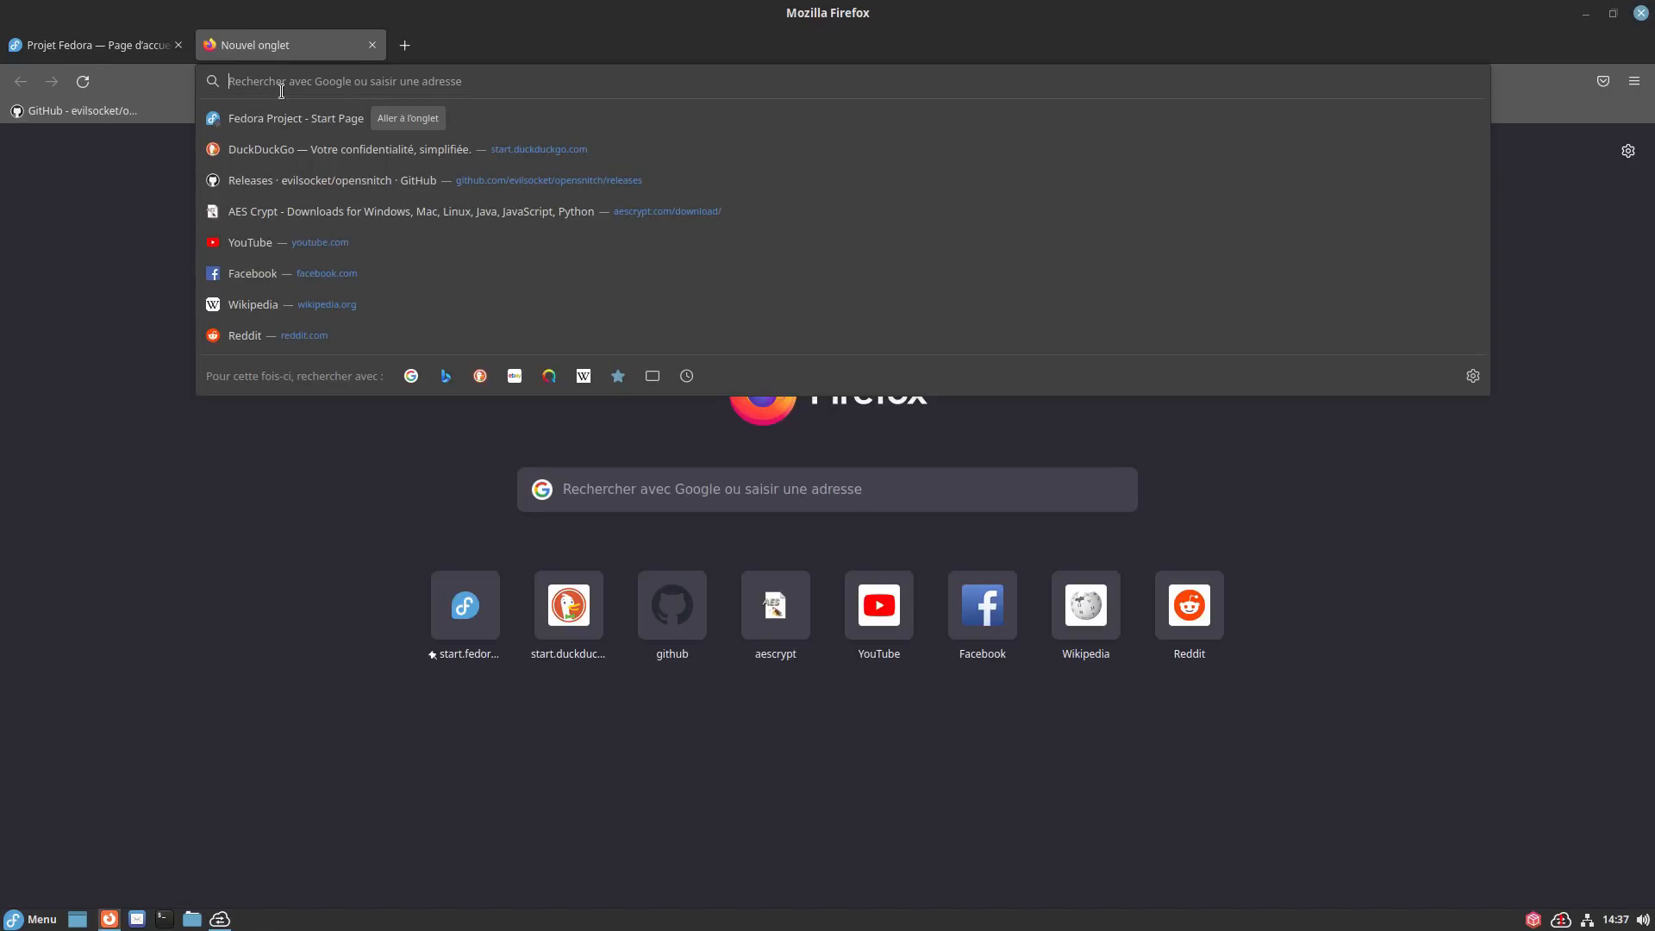
pyautogui.write('duckduckgo.com/')
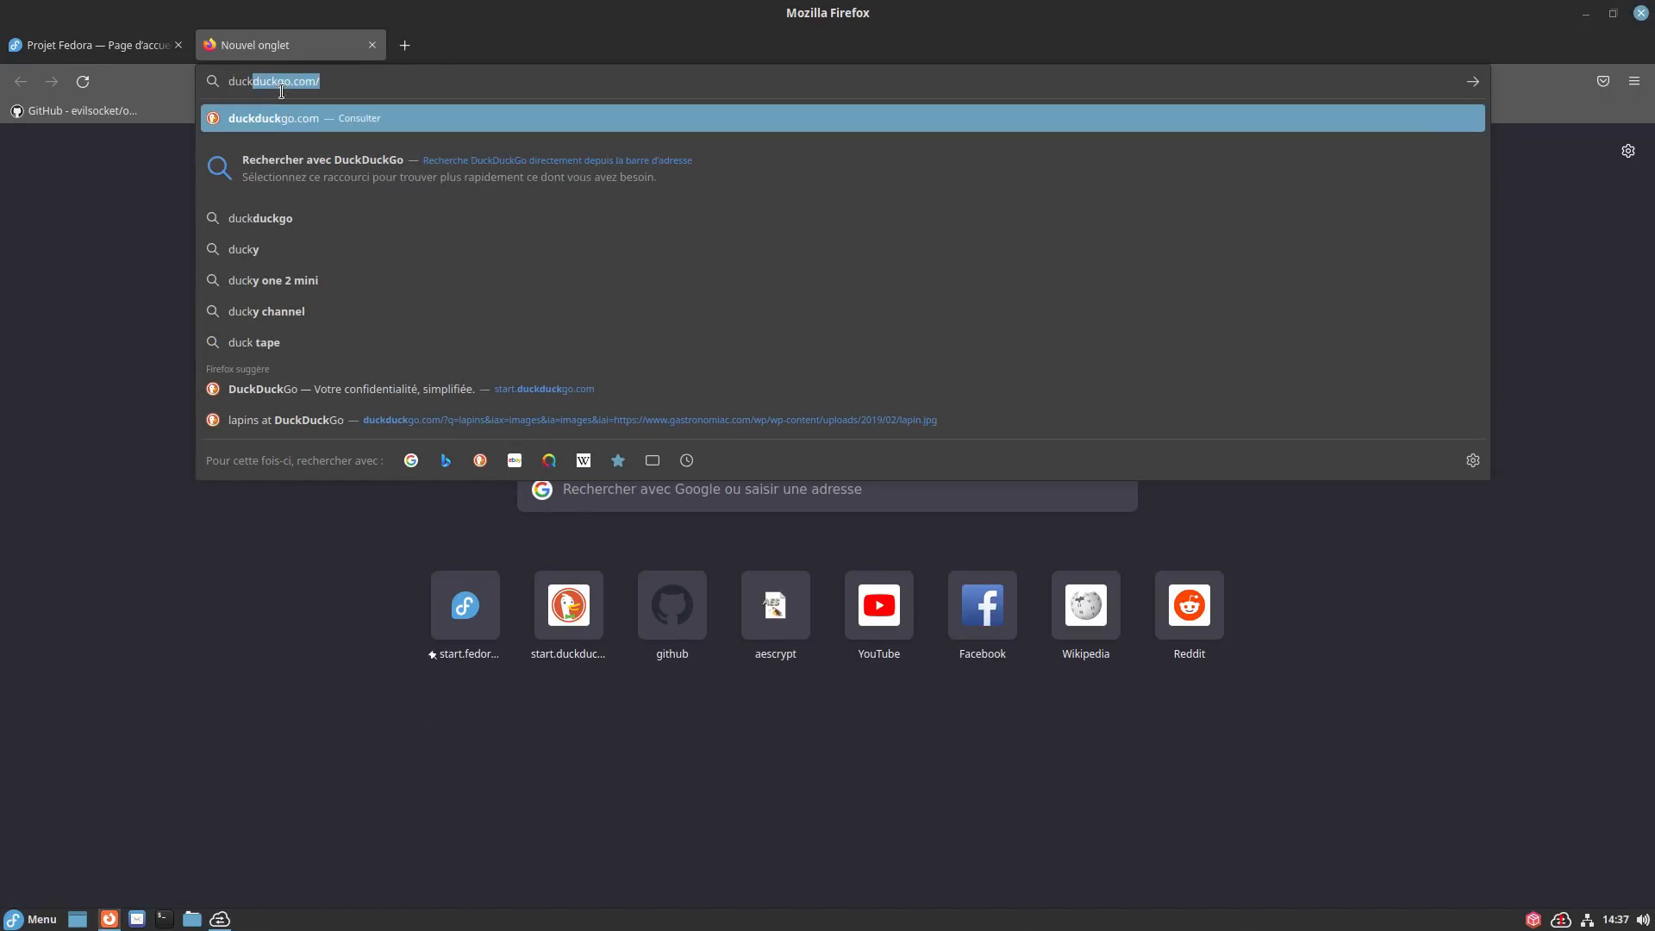
pyautogui.press('Return')
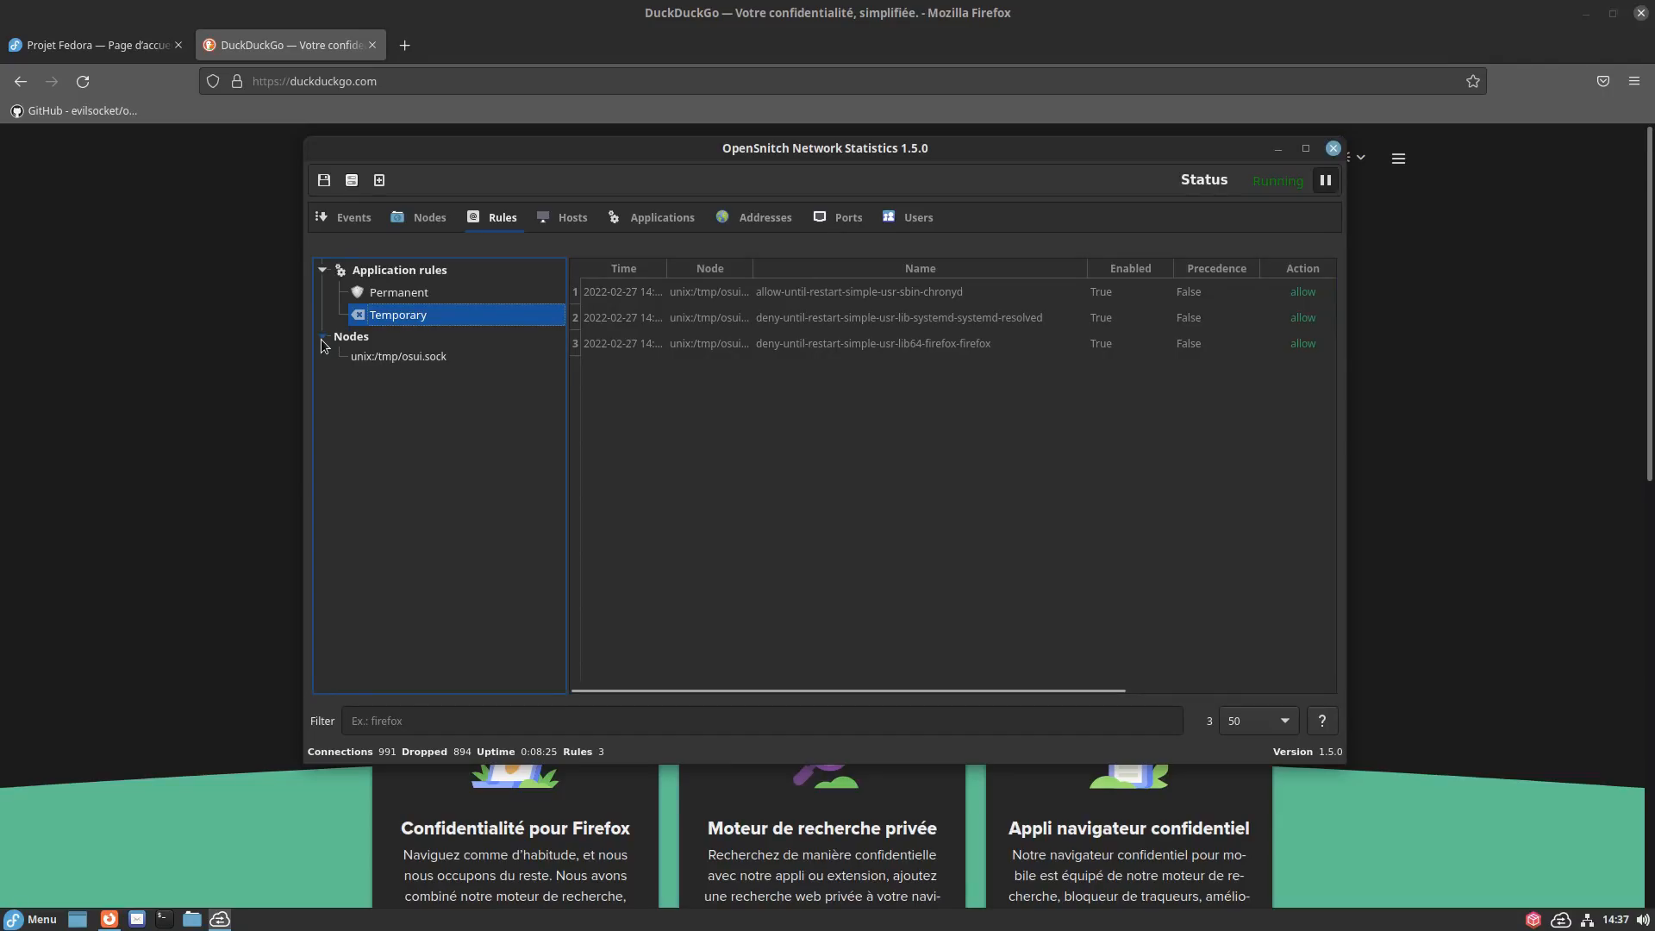
# In OpenSnitch Network Statistics, check the Nodes branch of the rules tree and examine the whole Hosts list.
pyautogui.click(322, 338)
pyautogui.click(572, 217)
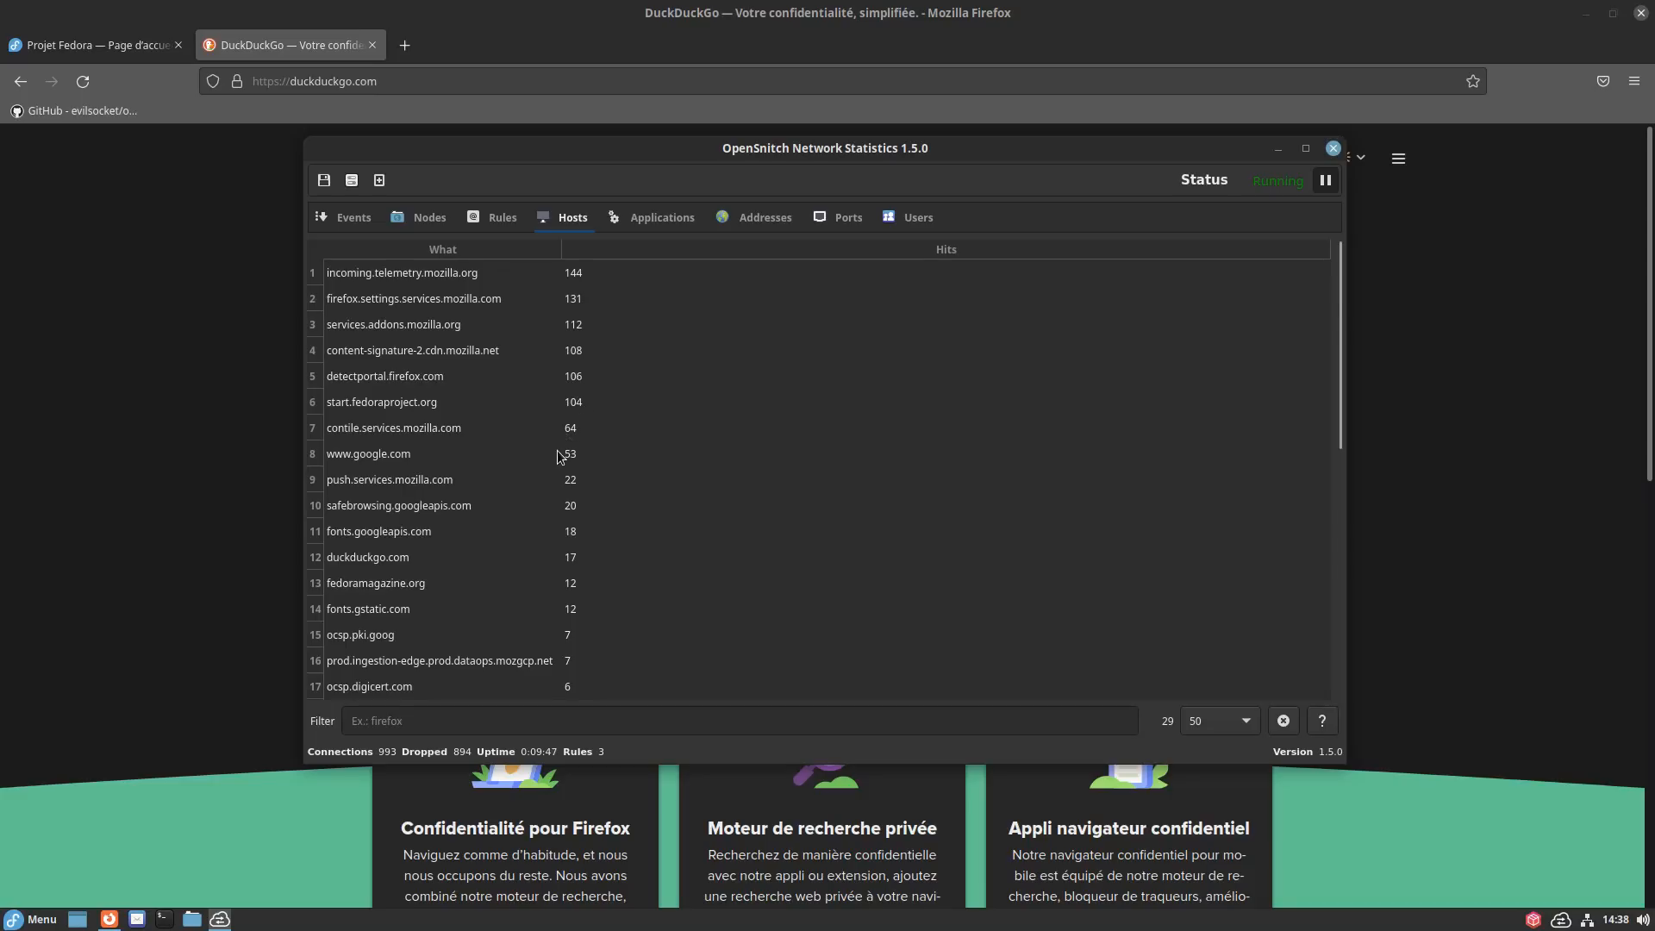
pyautogui.scroll(-4, 557, 450)
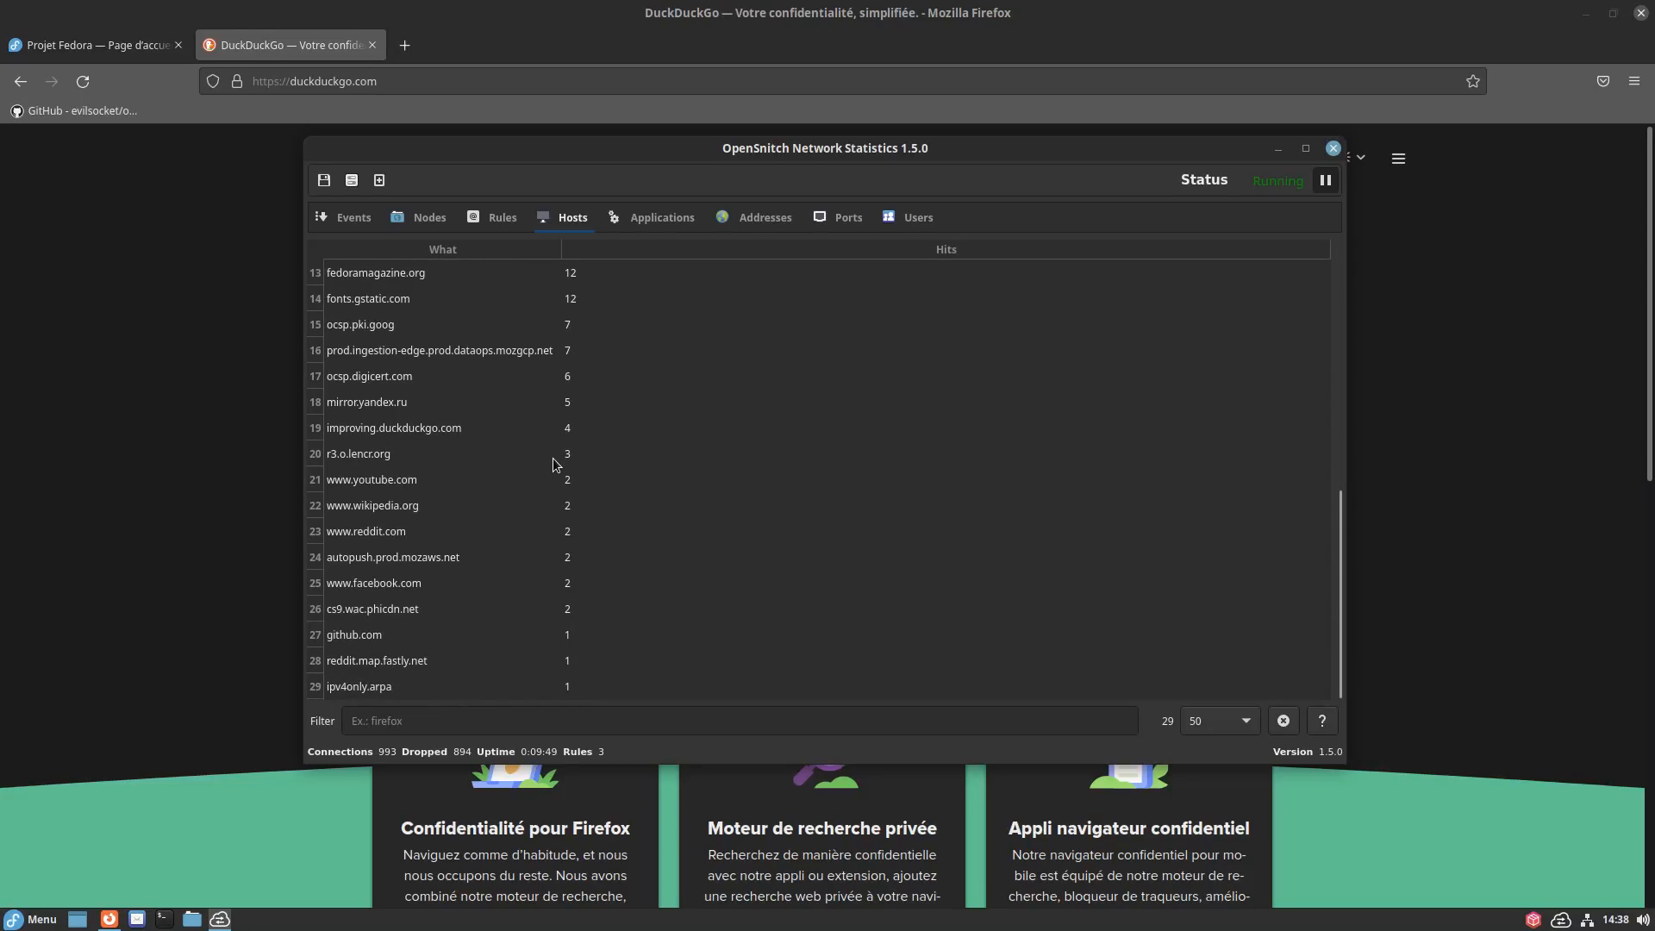
pyautogui.scroll(4, 554, 463)
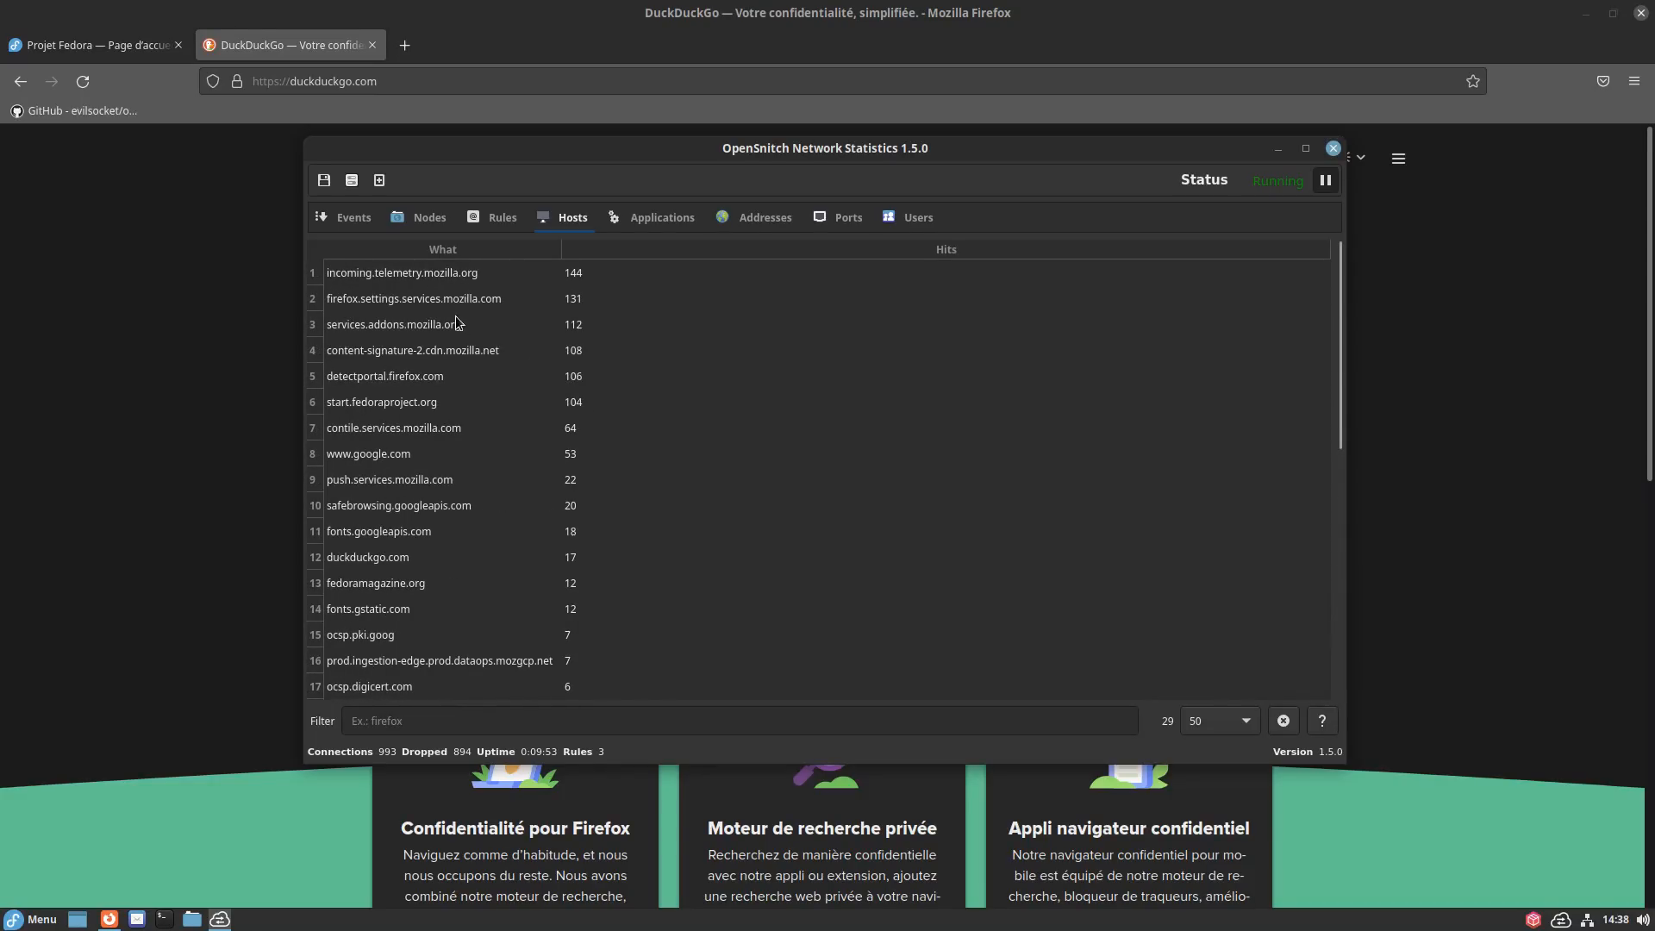
pyautogui.scroll(-4, 453, 362)
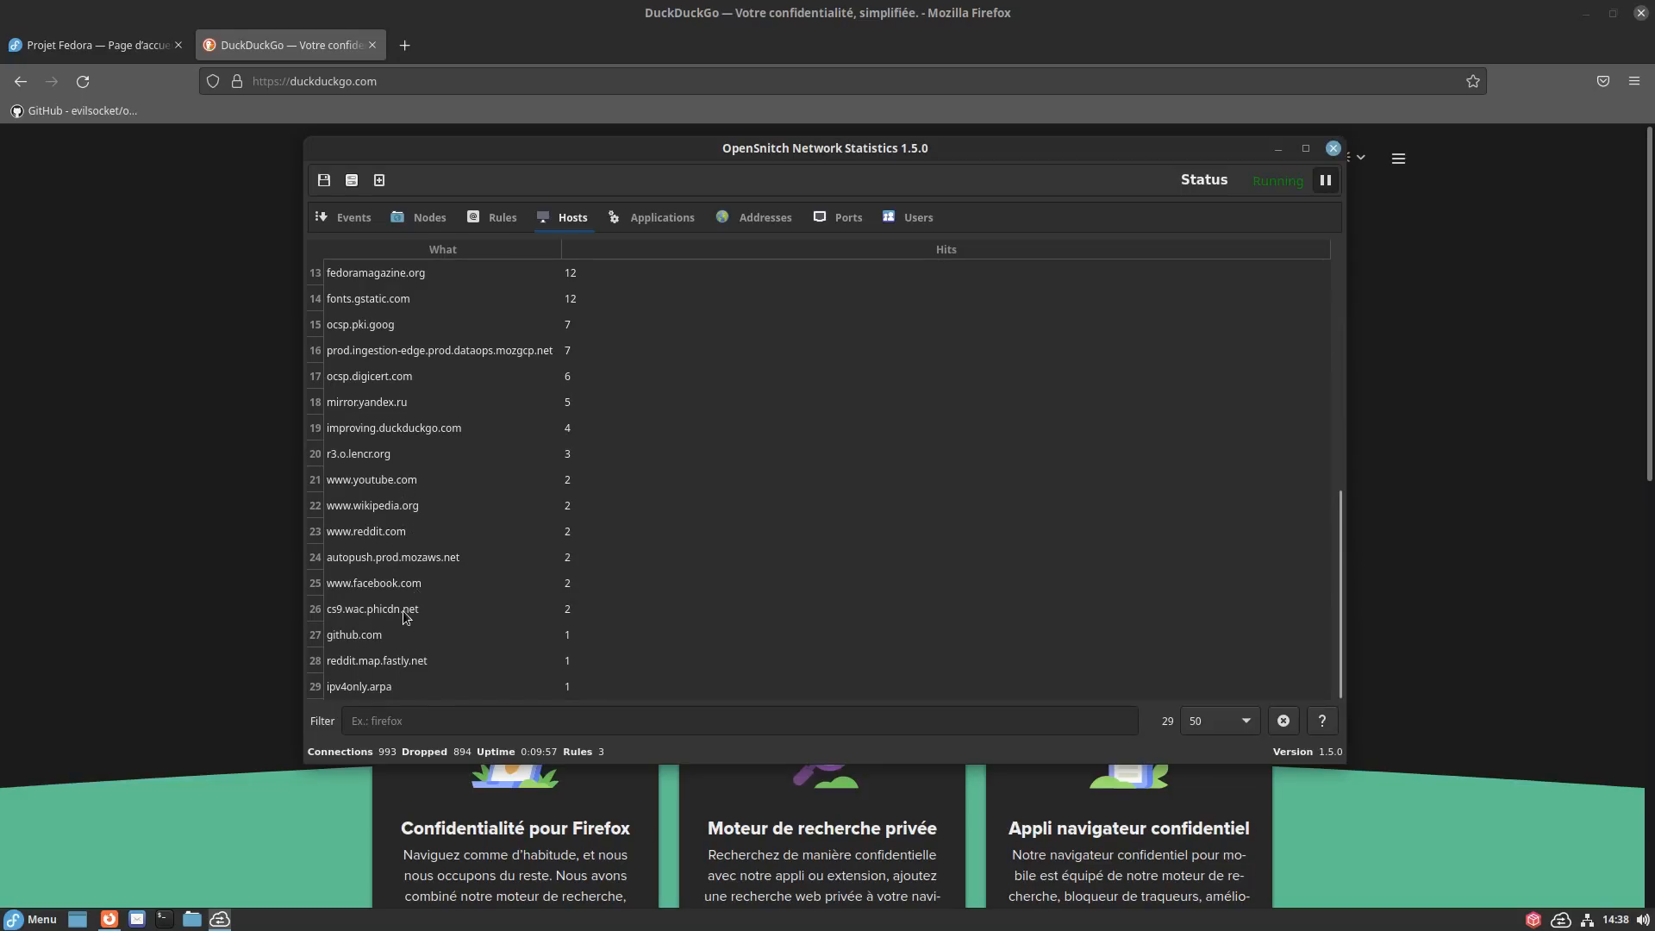
pyautogui.scroll(4, 444, 638)
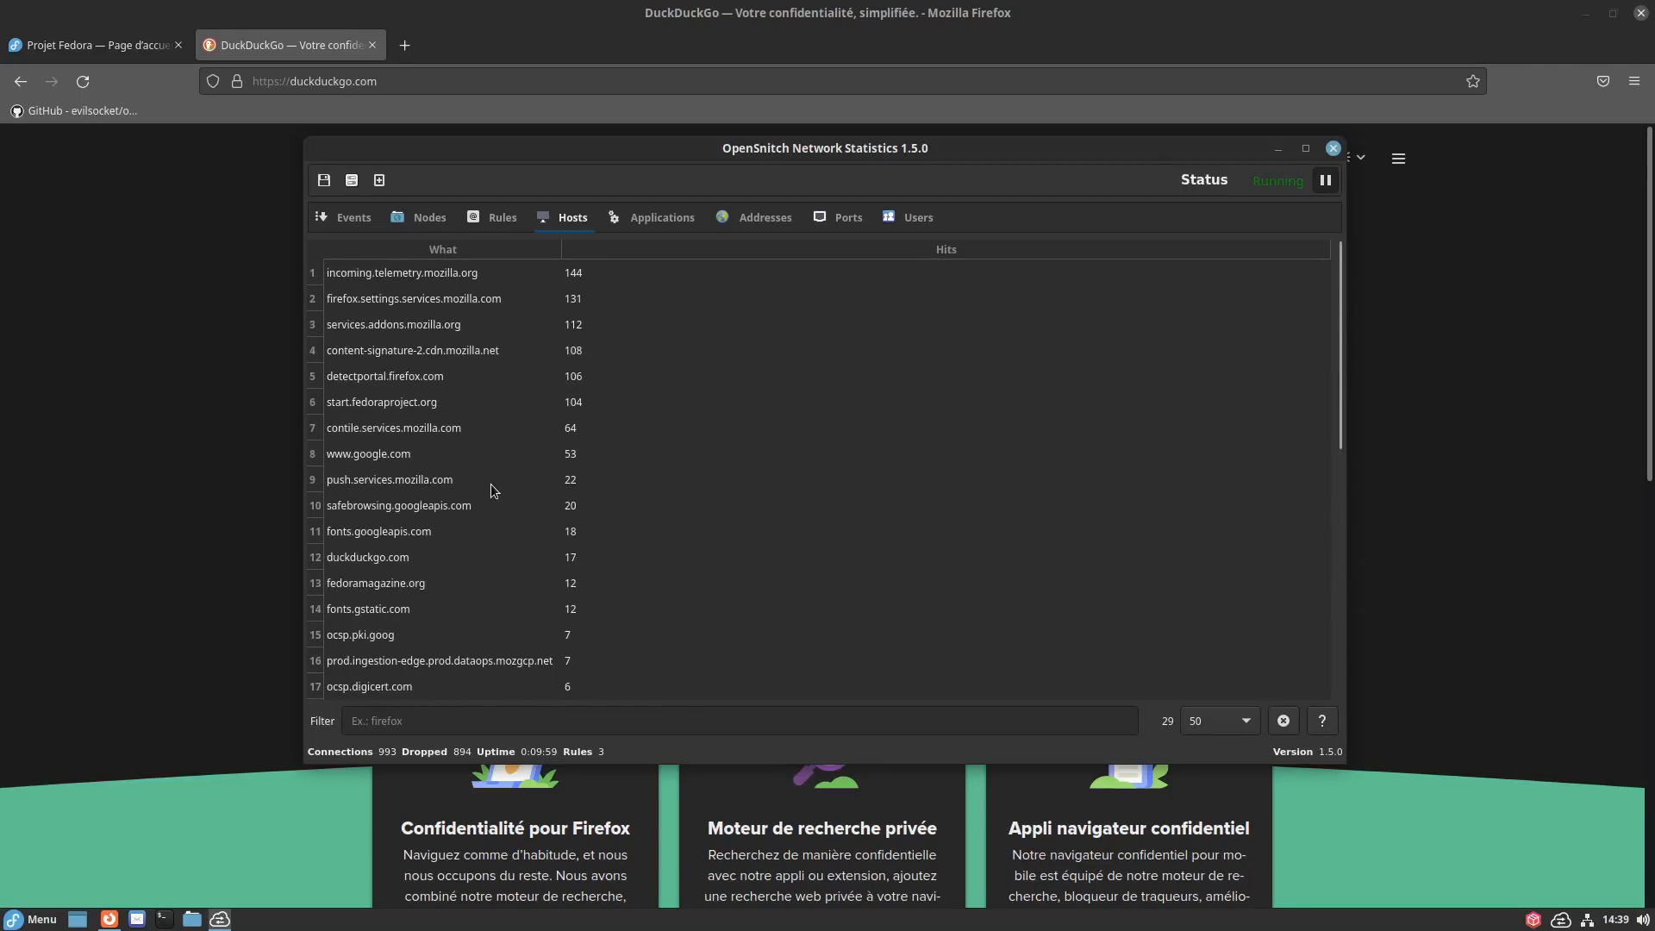
# Examine the Applications statistics, going through the systemd-resolved, firefox, python3.10, chronyd and pingsender entries.
pyautogui.click(657, 220)
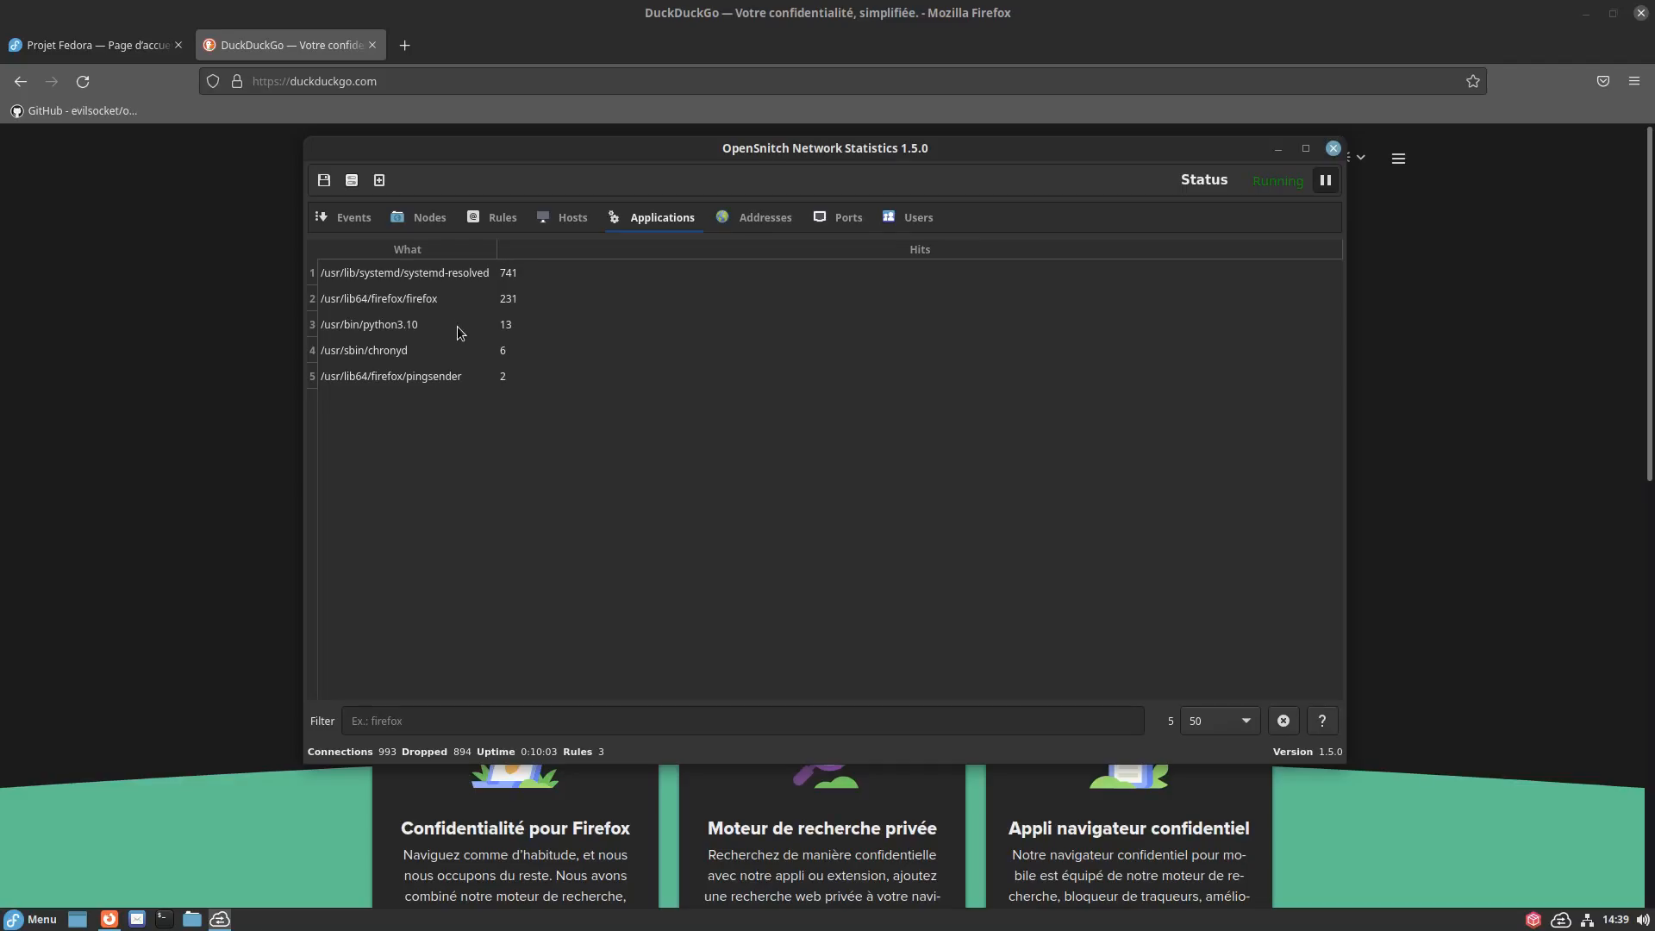
pyautogui.click(445, 271)
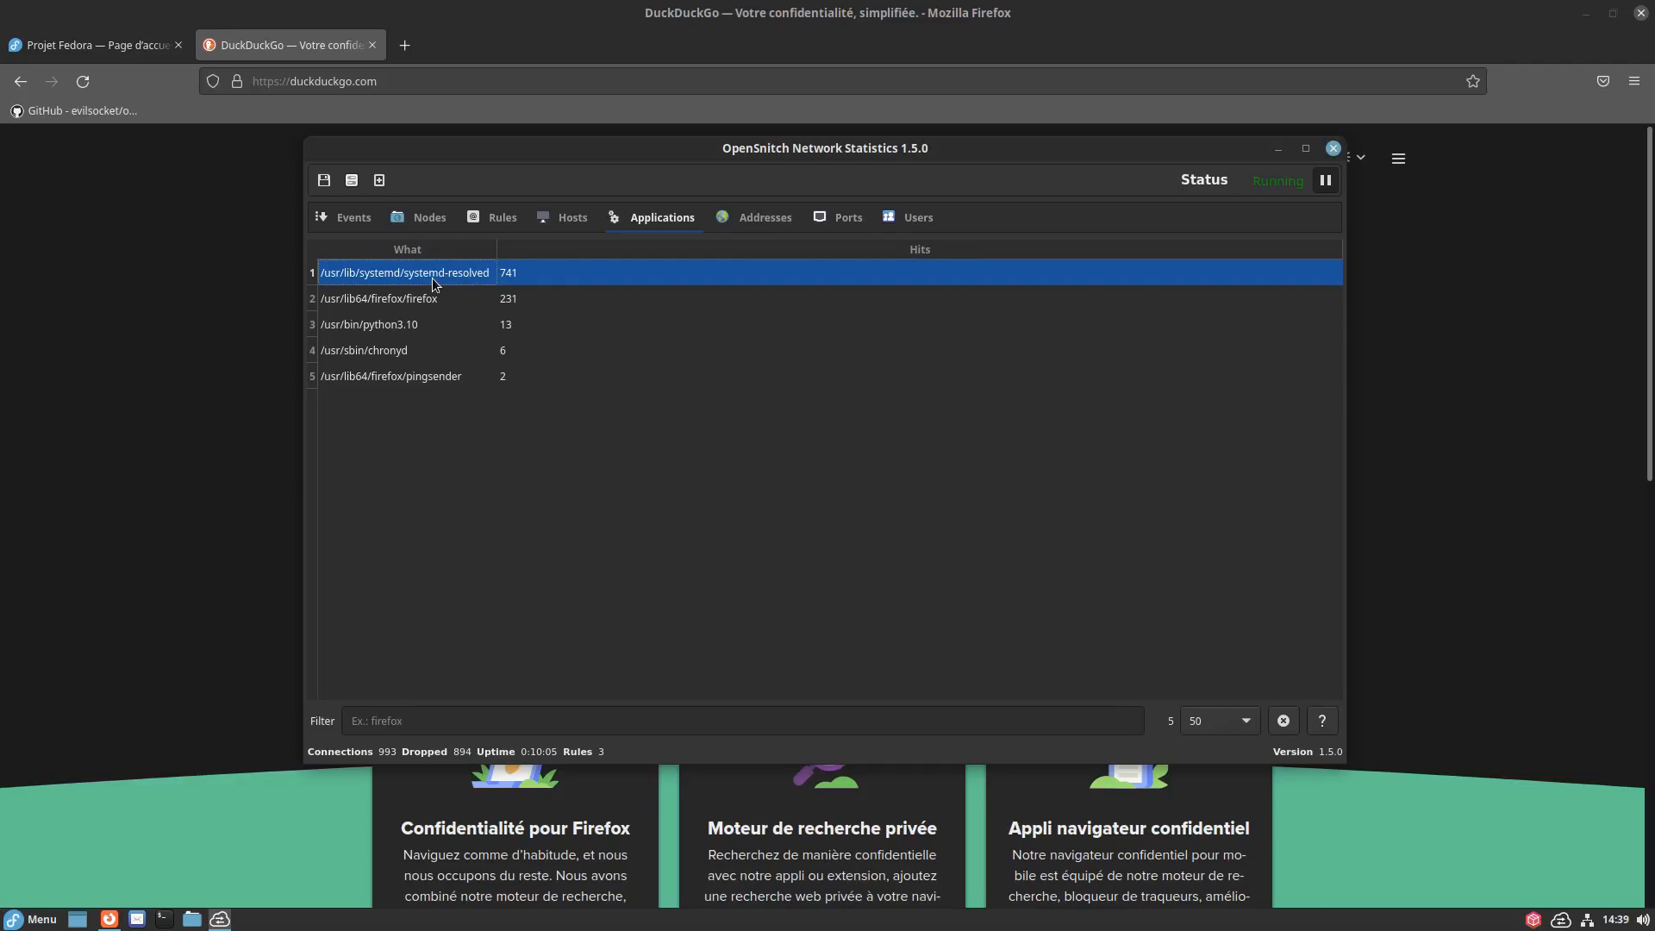
pyautogui.click(424, 309)
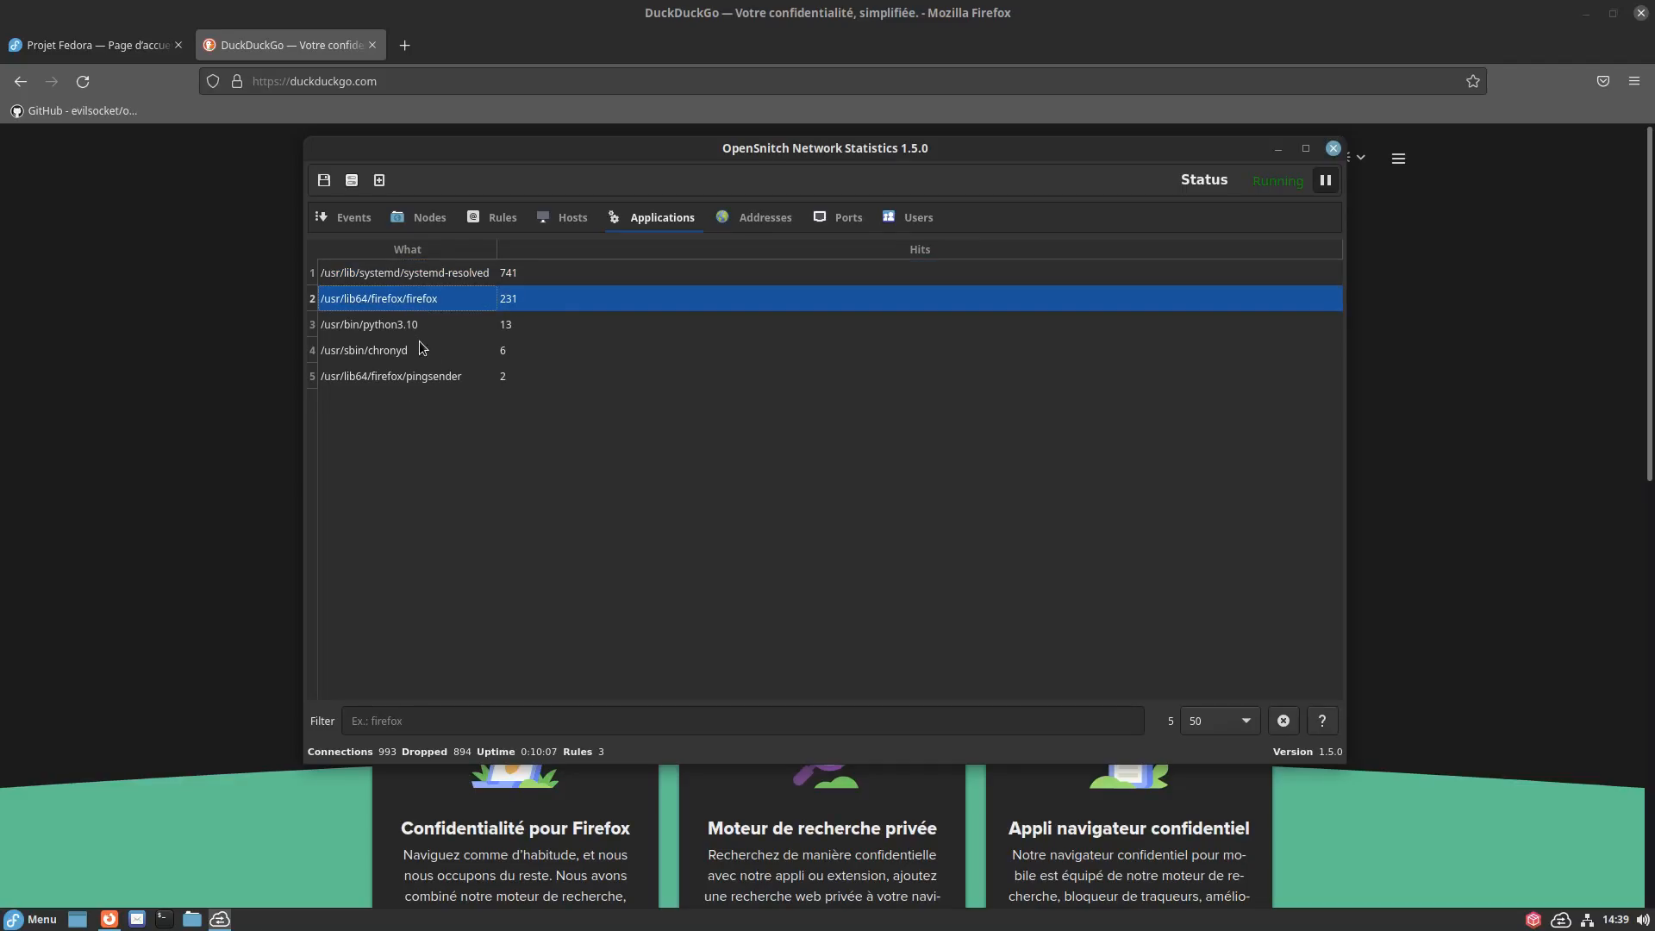
pyautogui.click(411, 332)
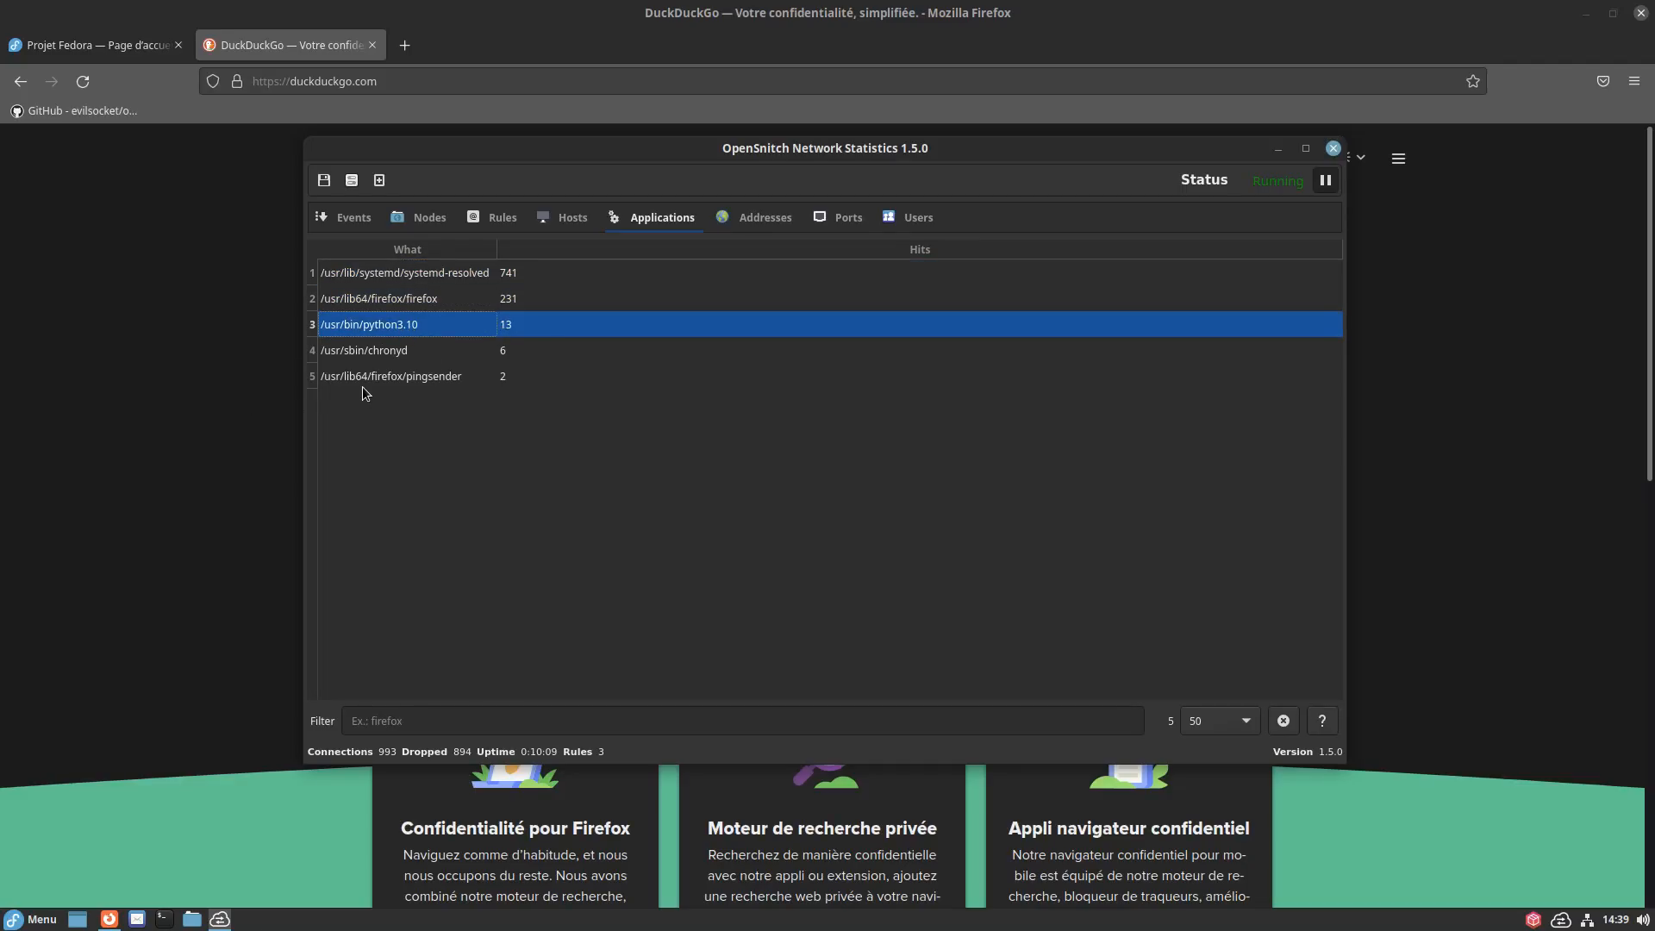
pyautogui.click(399, 354)
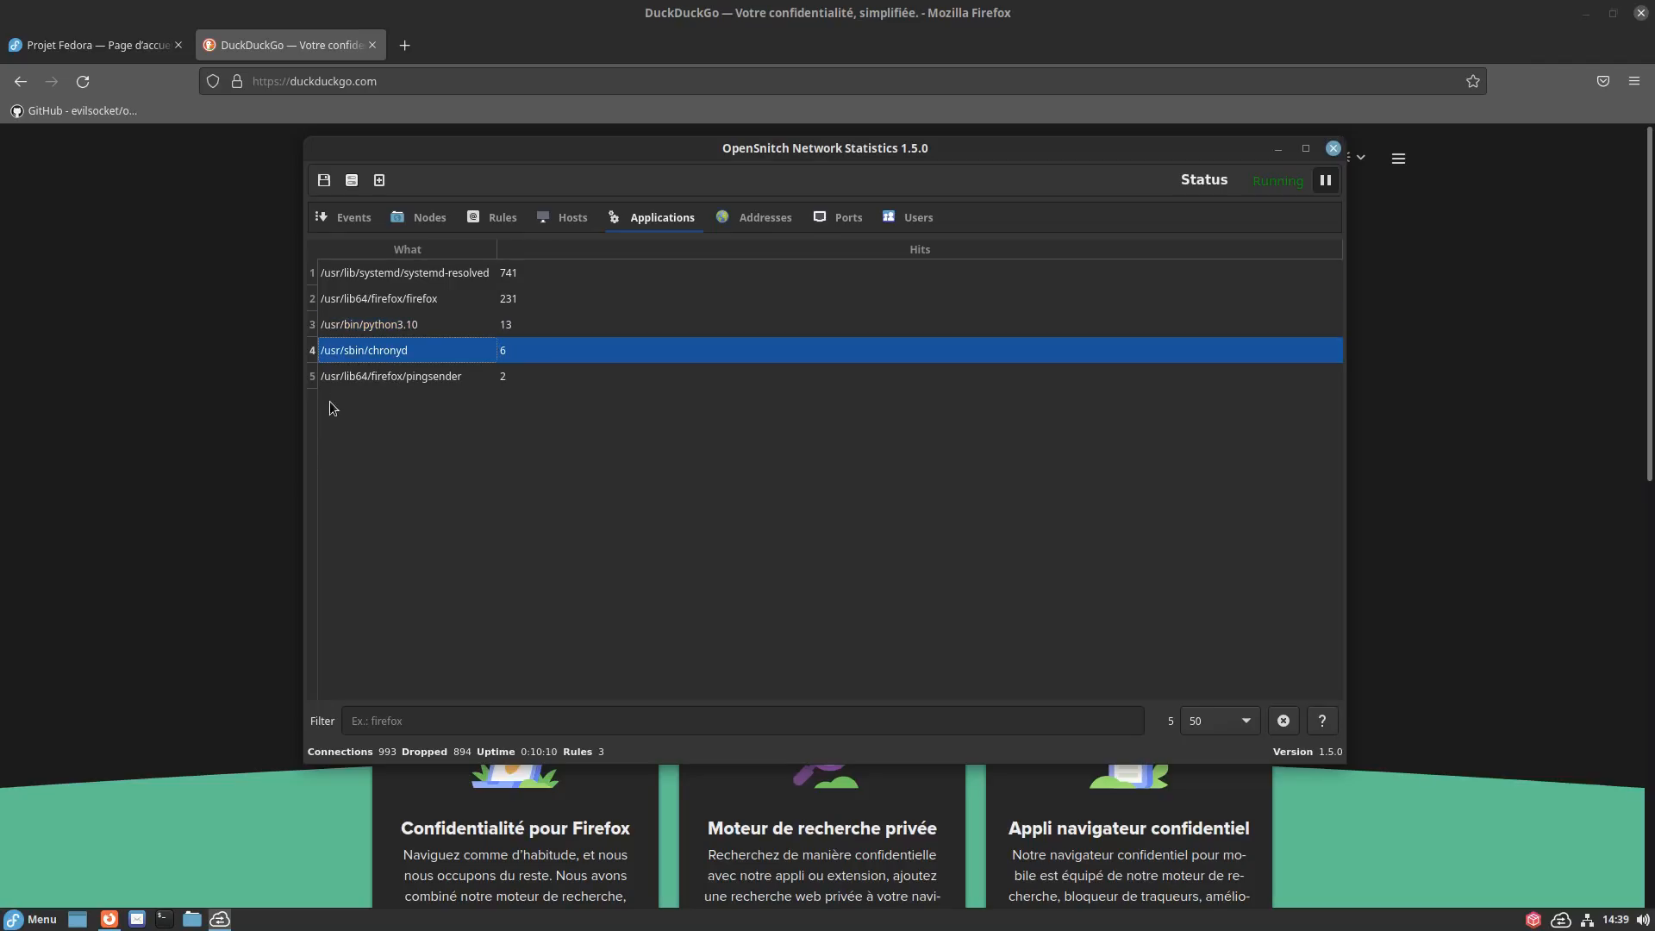
pyautogui.click(407, 381)
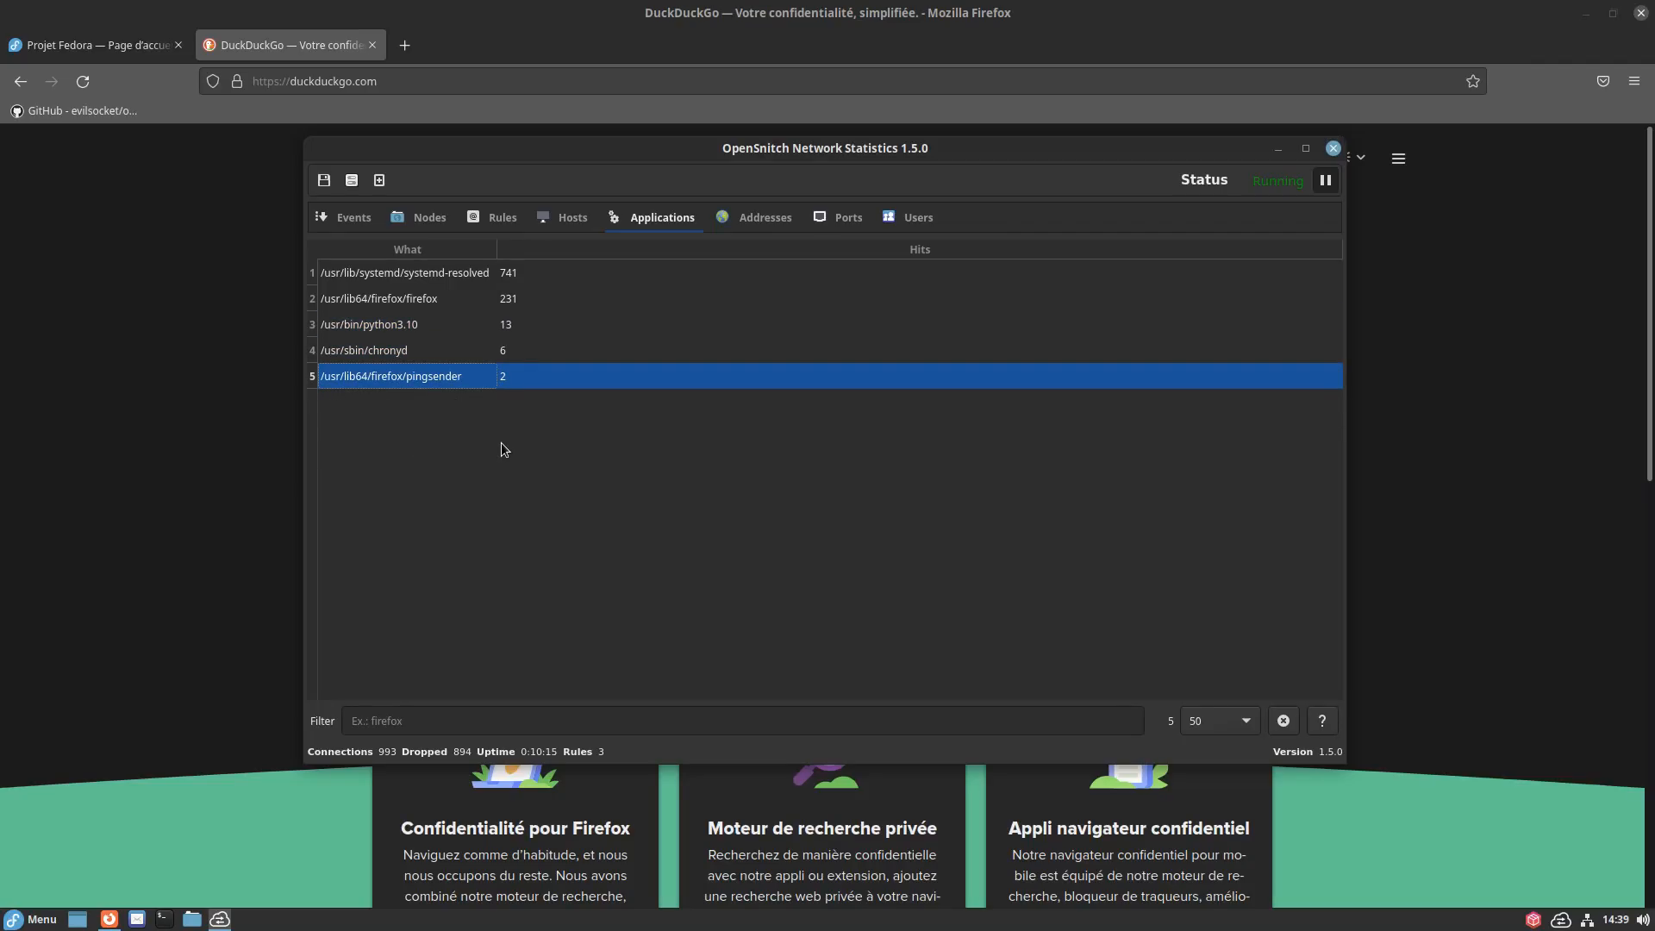
# View the Addresses, Ports and Users statistics, going through the entries for ports 443, 80 and 53.
pyautogui.click(743, 226)
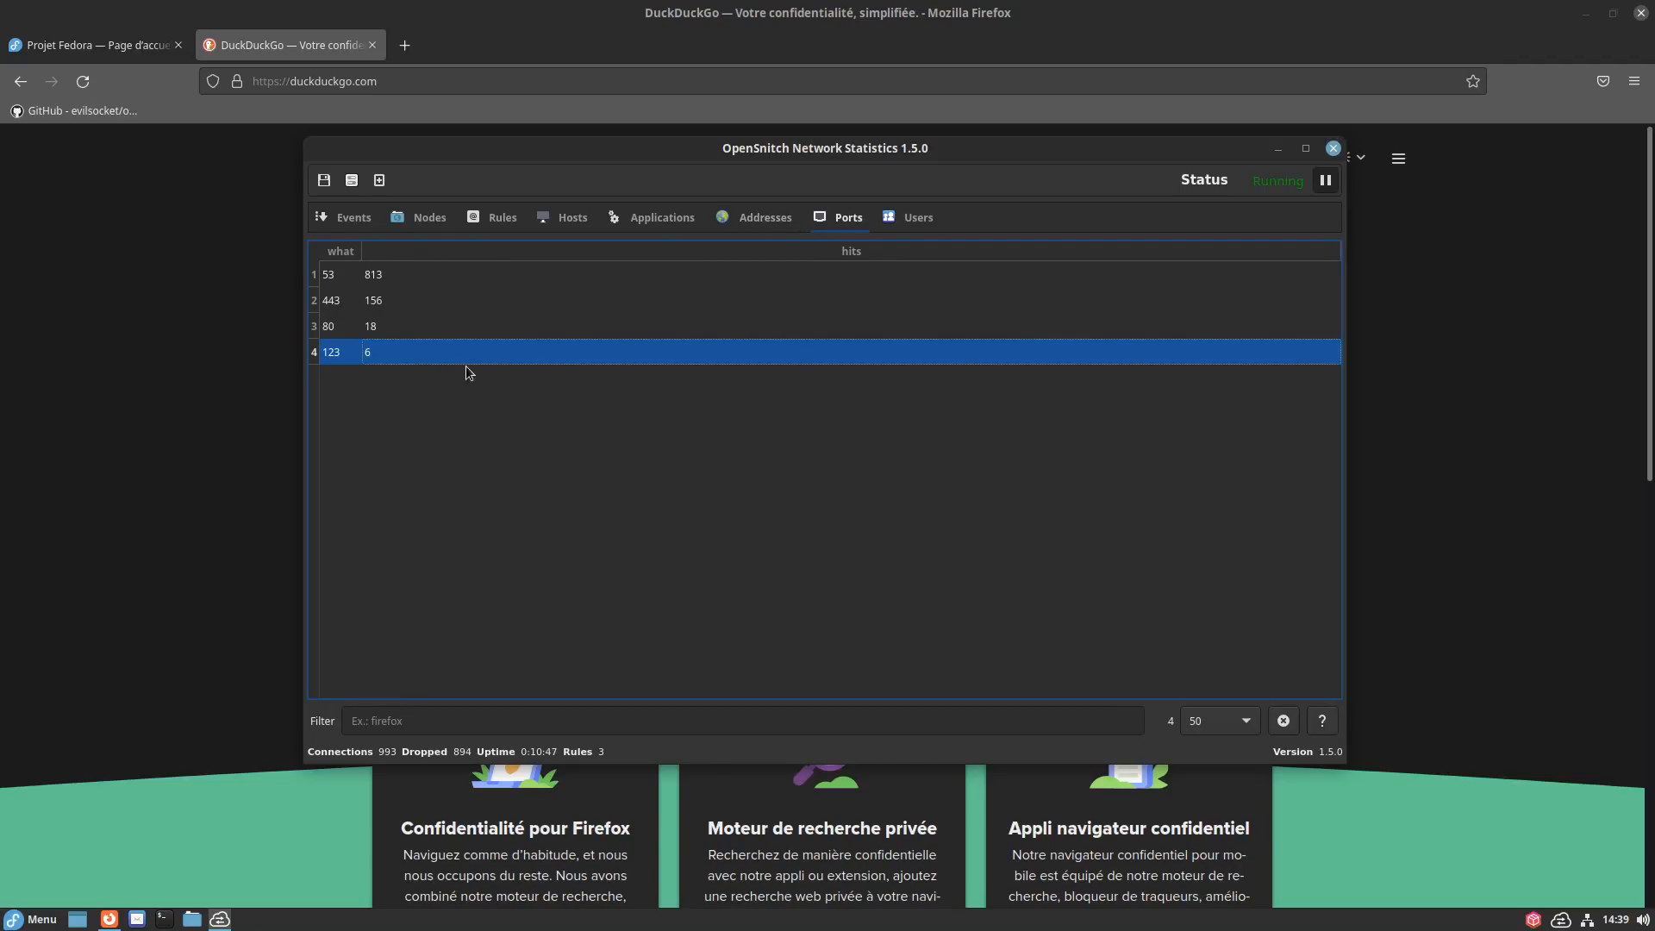
pyautogui.click(334, 304)
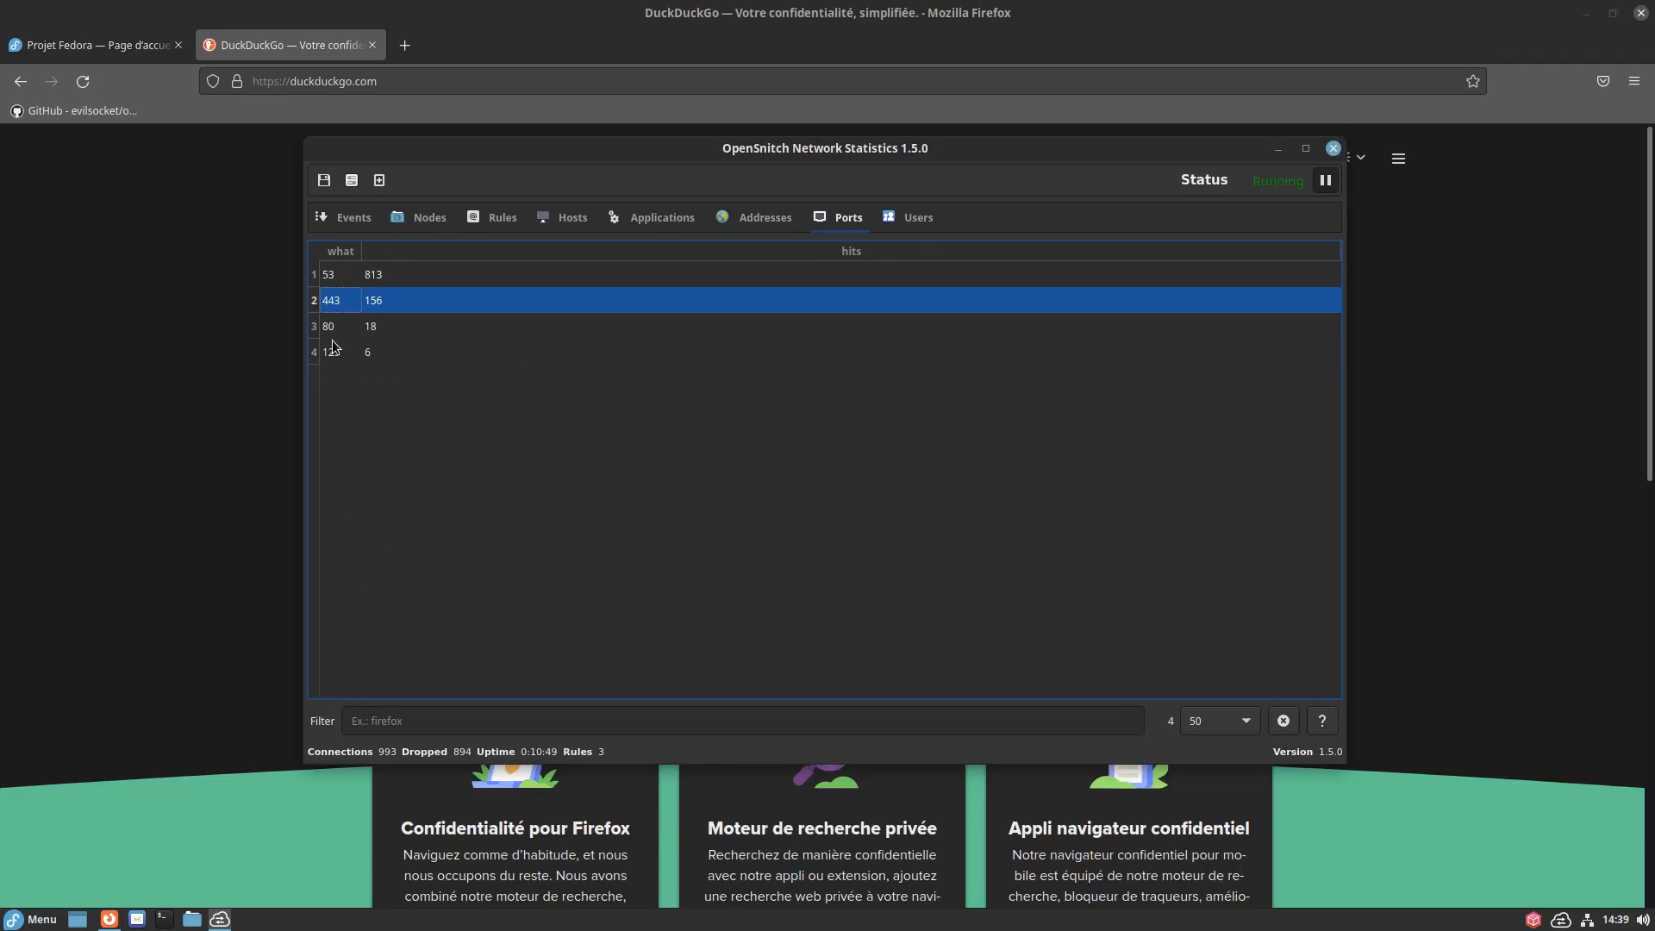
pyautogui.click(335, 333)
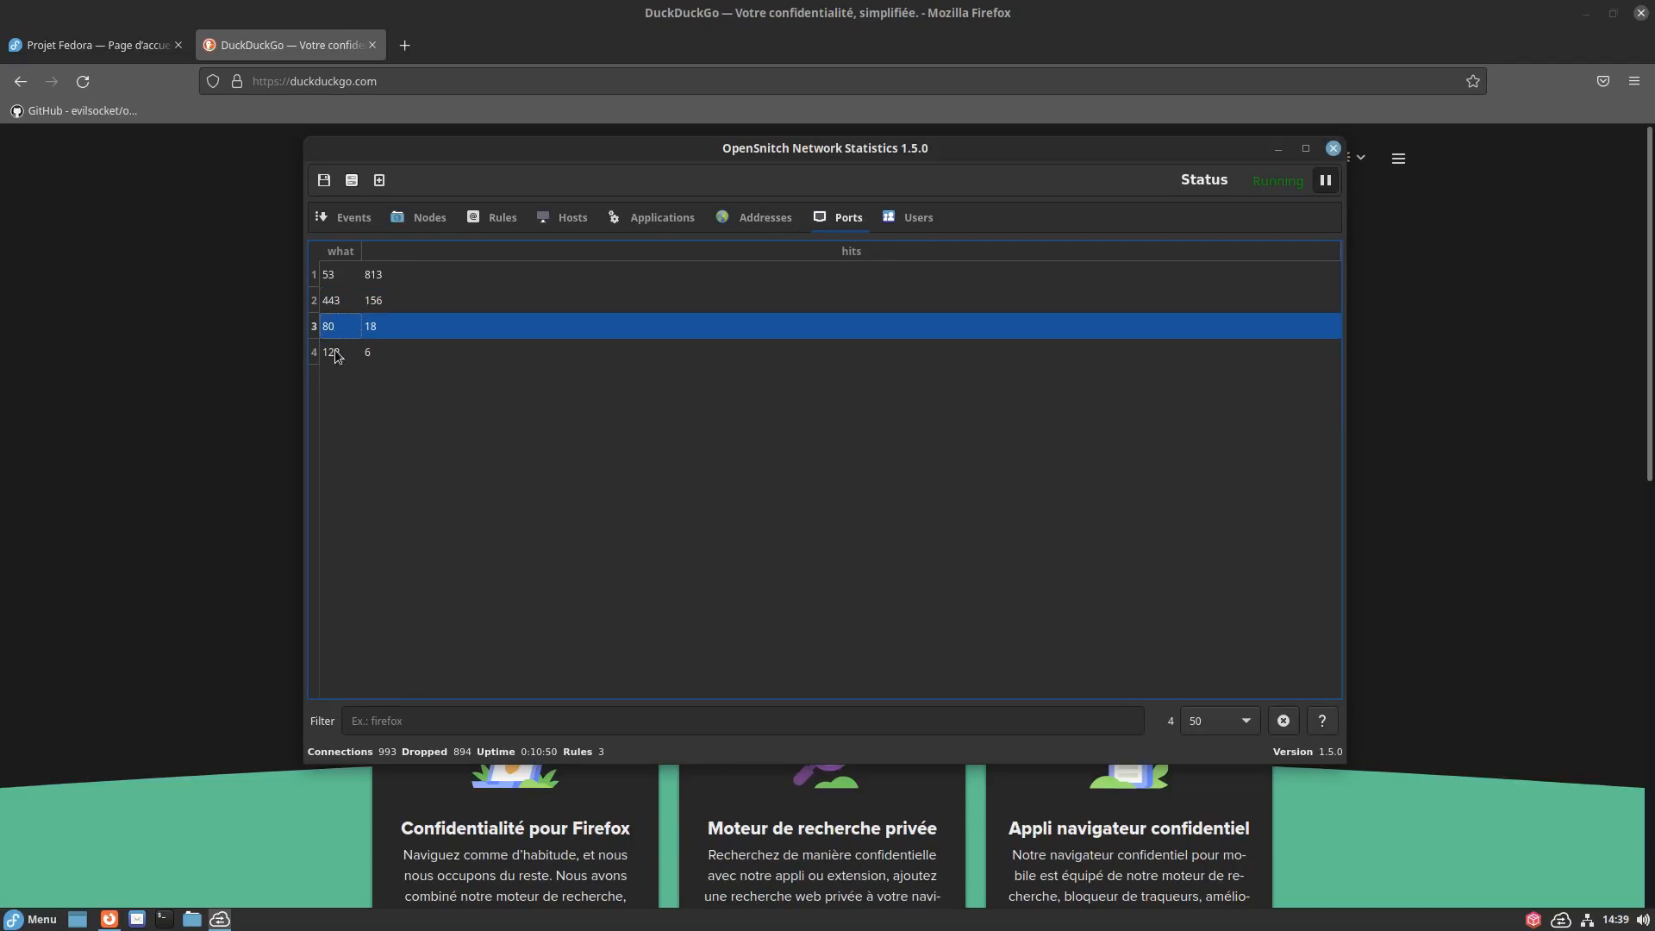
pyautogui.click(369, 278)
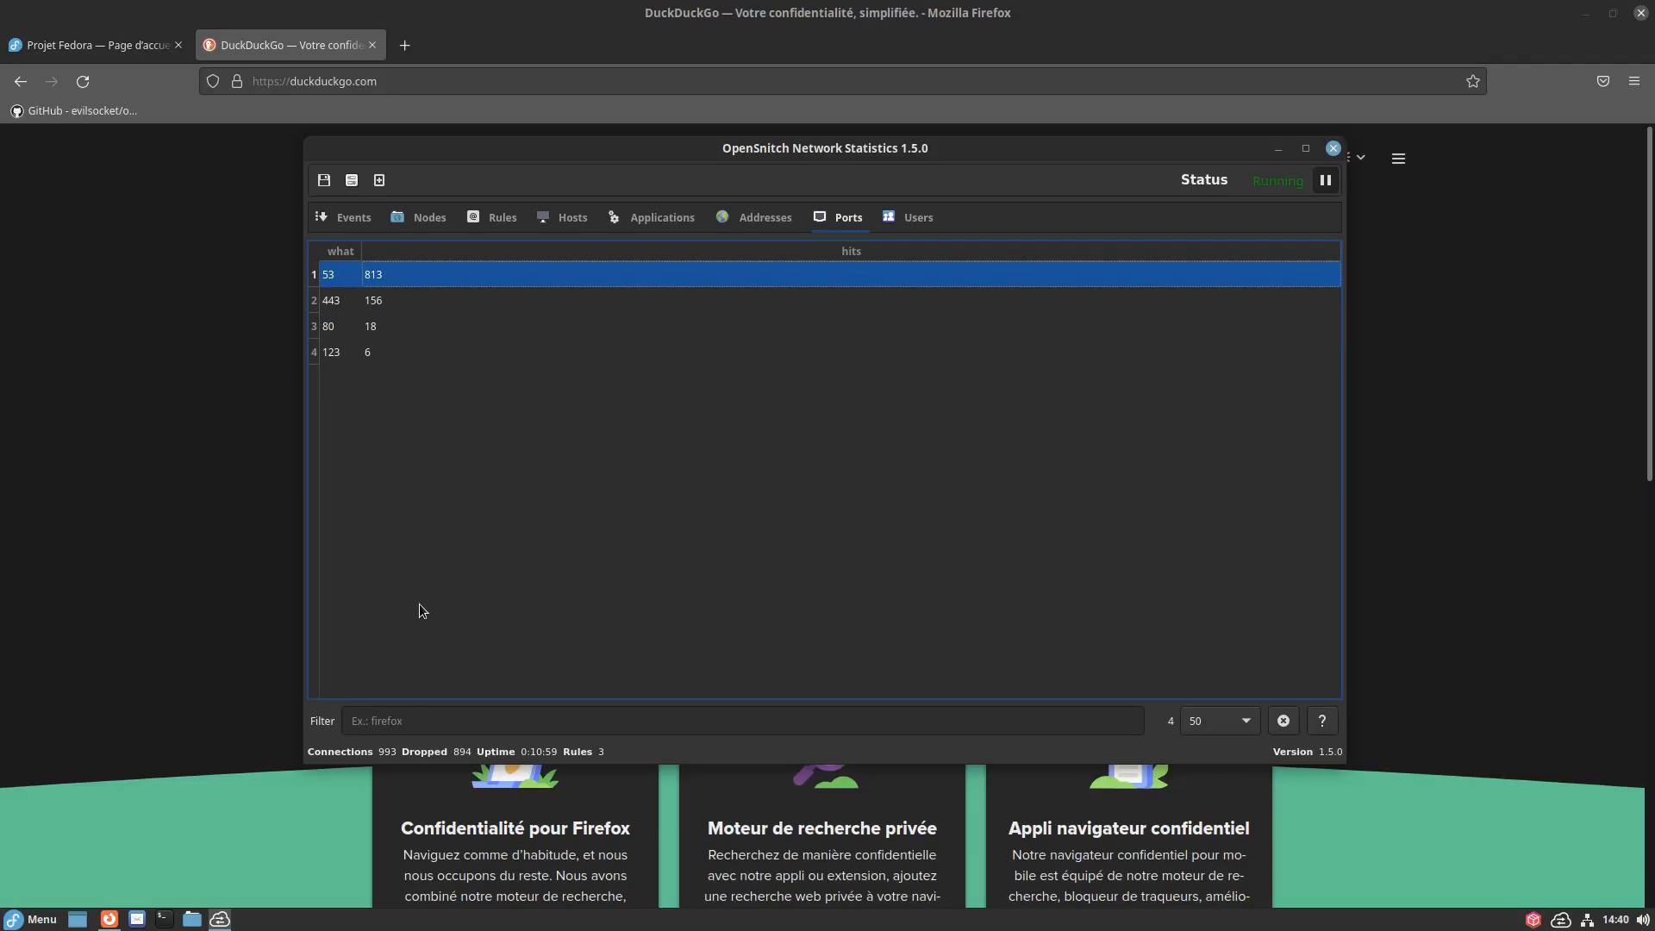
pyautogui.click(915, 219)
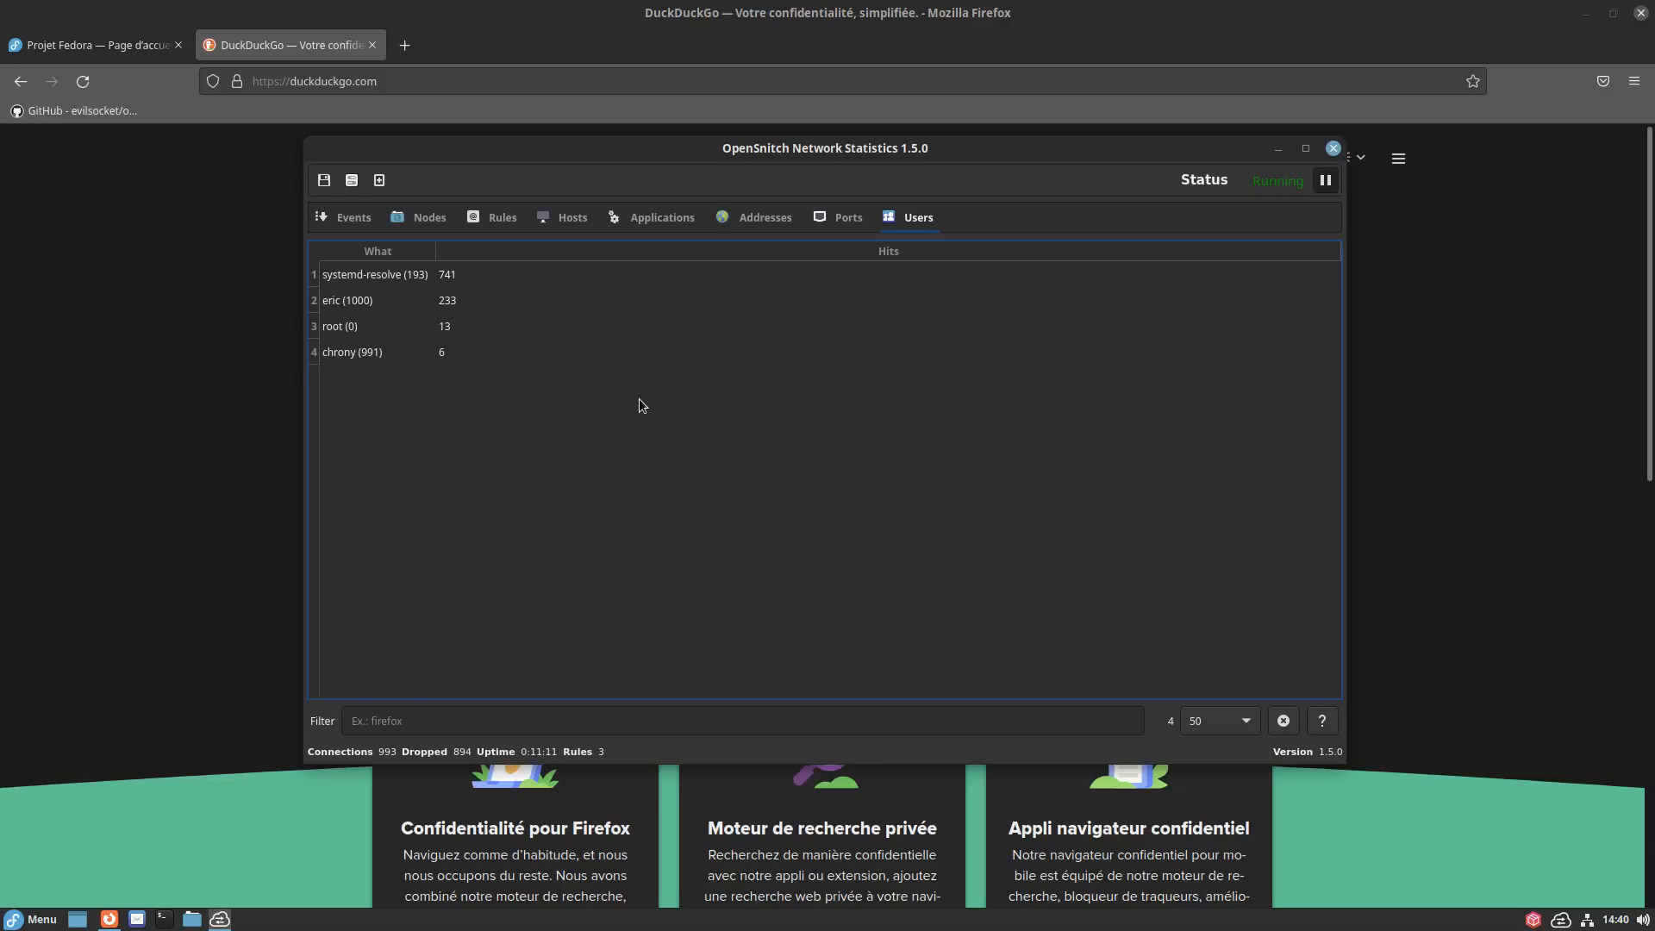
# Go through the systemd-resolve, regular user, root and chrony entries in the Users statistics.
pyautogui.click(372, 283)
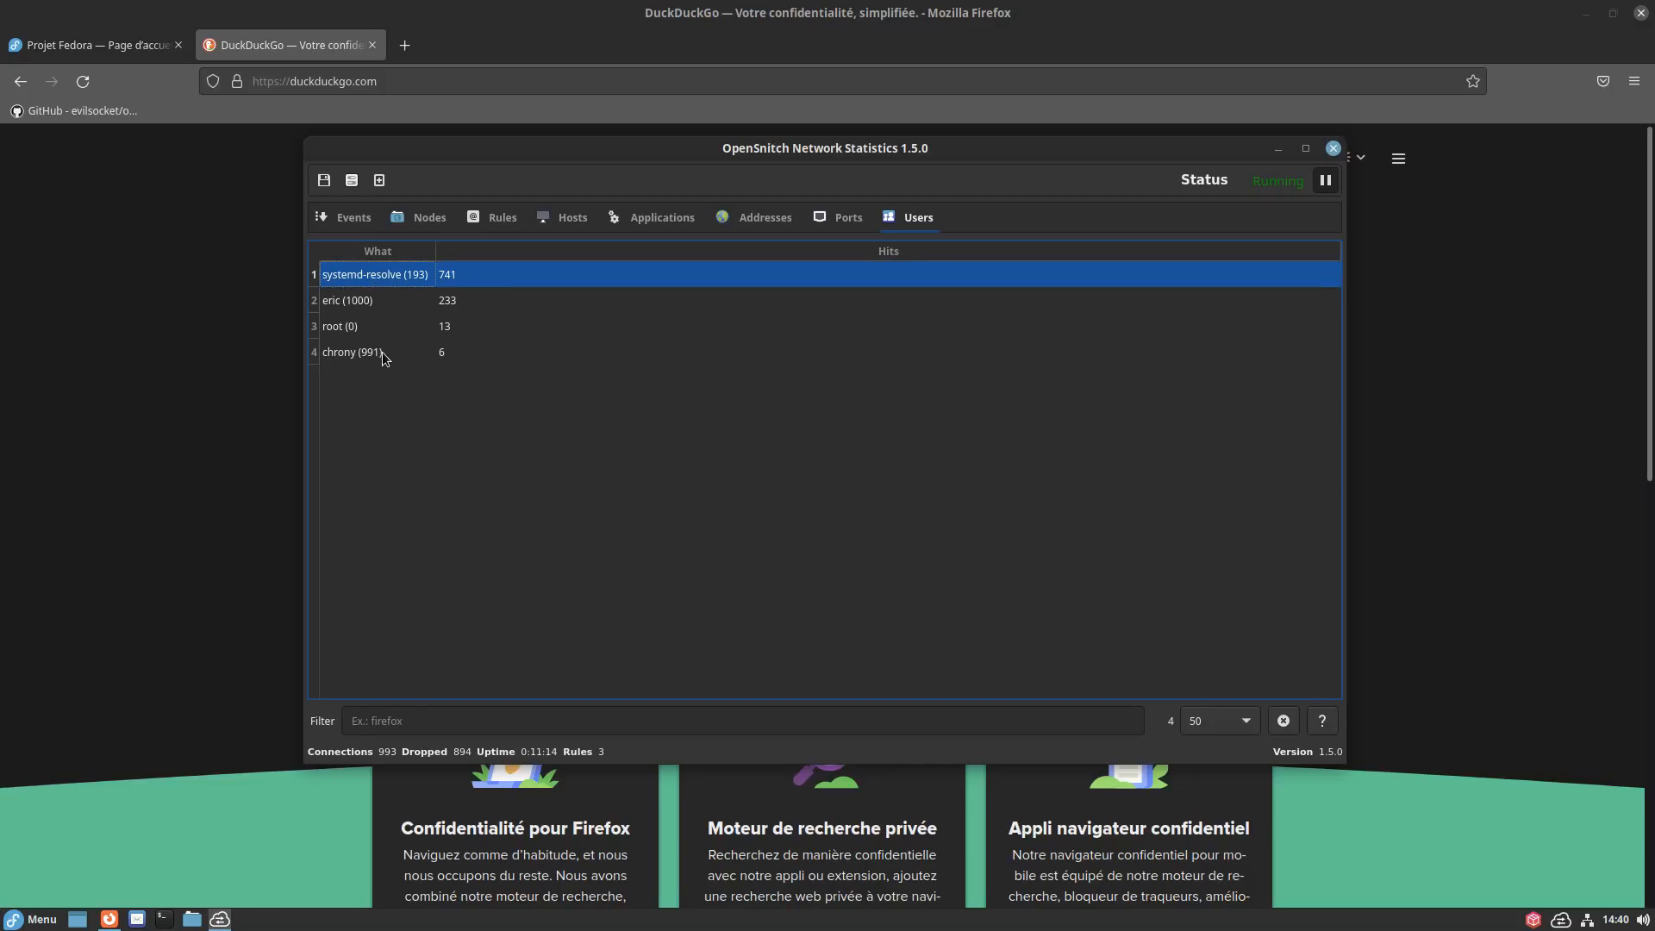
pyautogui.click(358, 301)
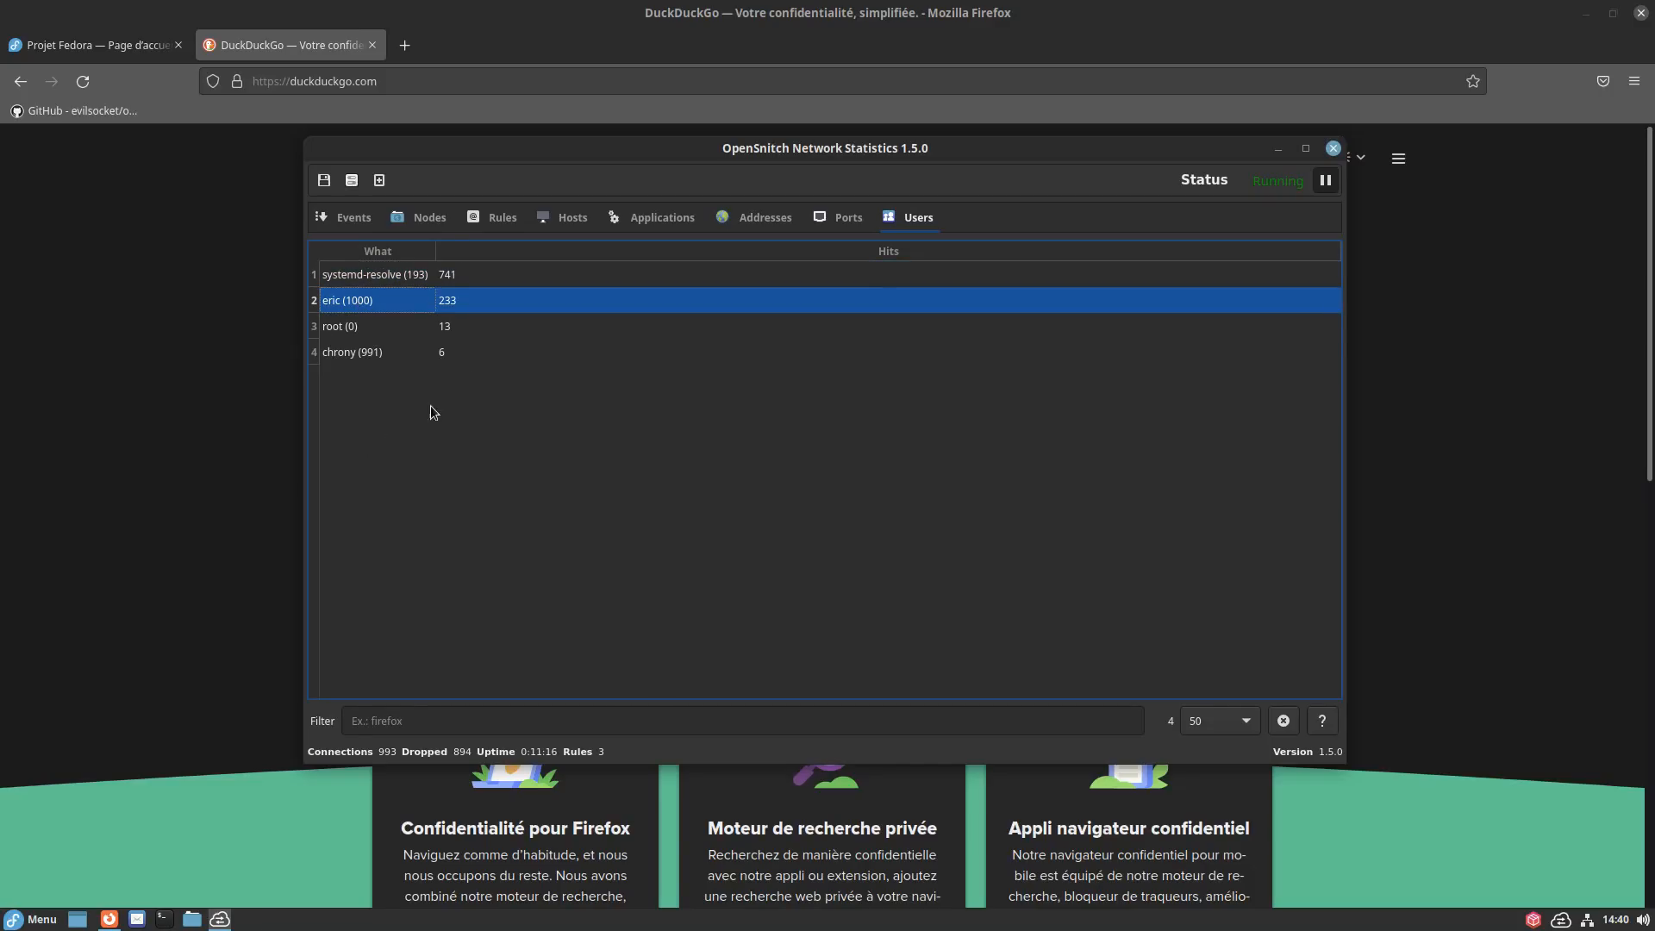
pyautogui.click(358, 328)
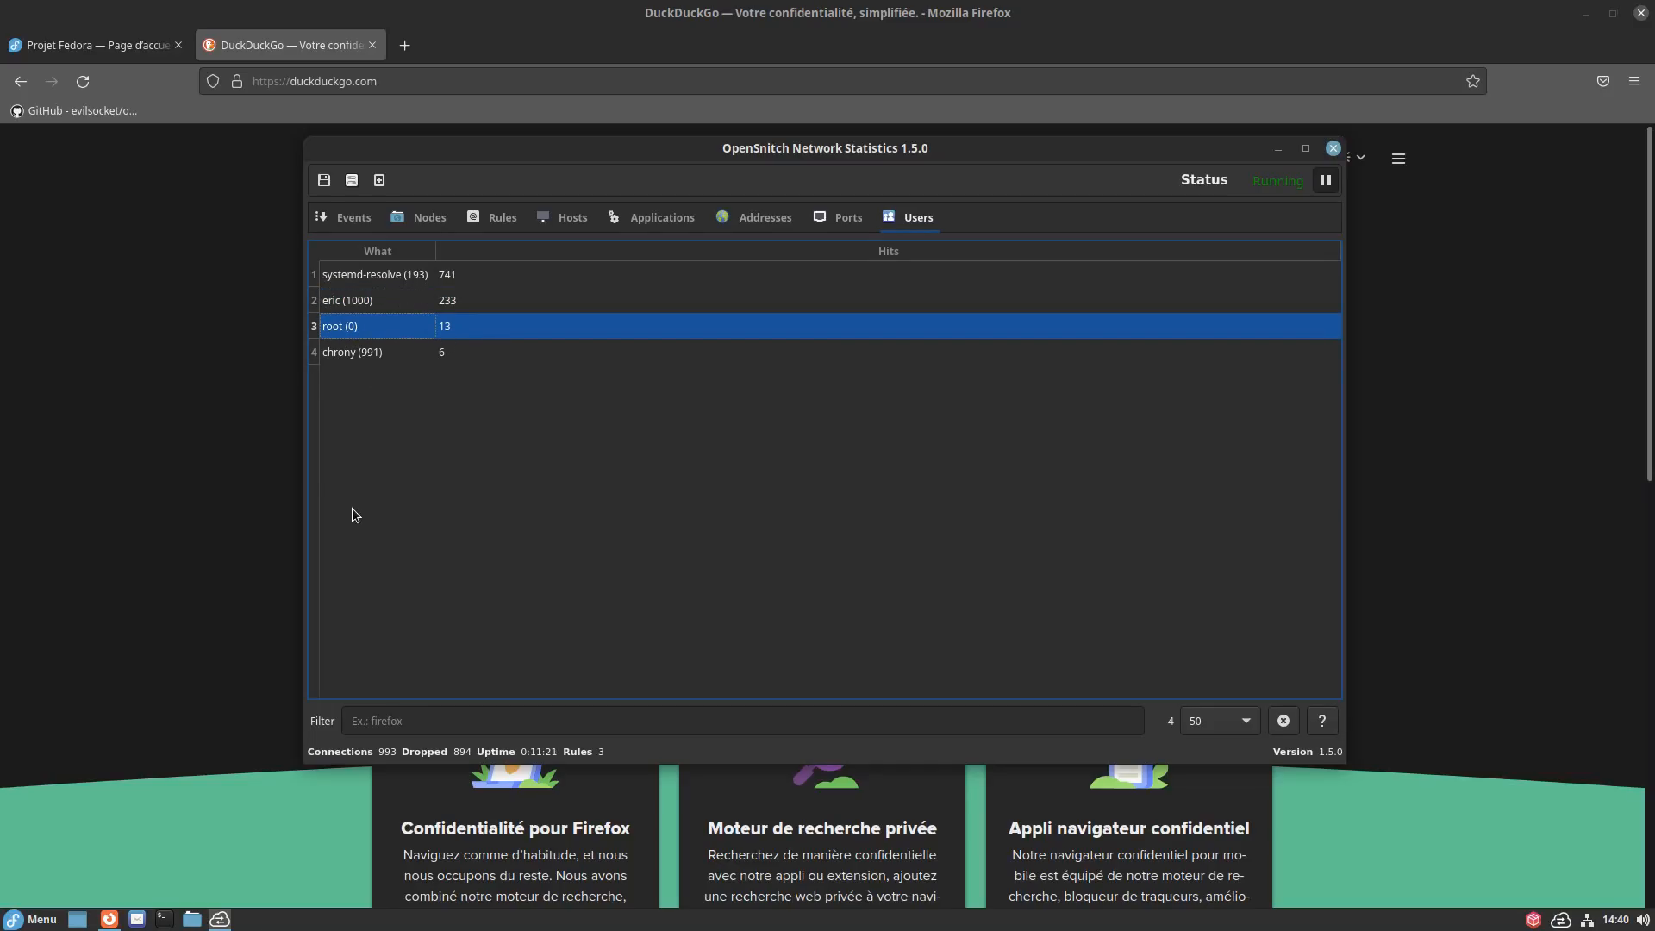
pyautogui.click(358, 355)
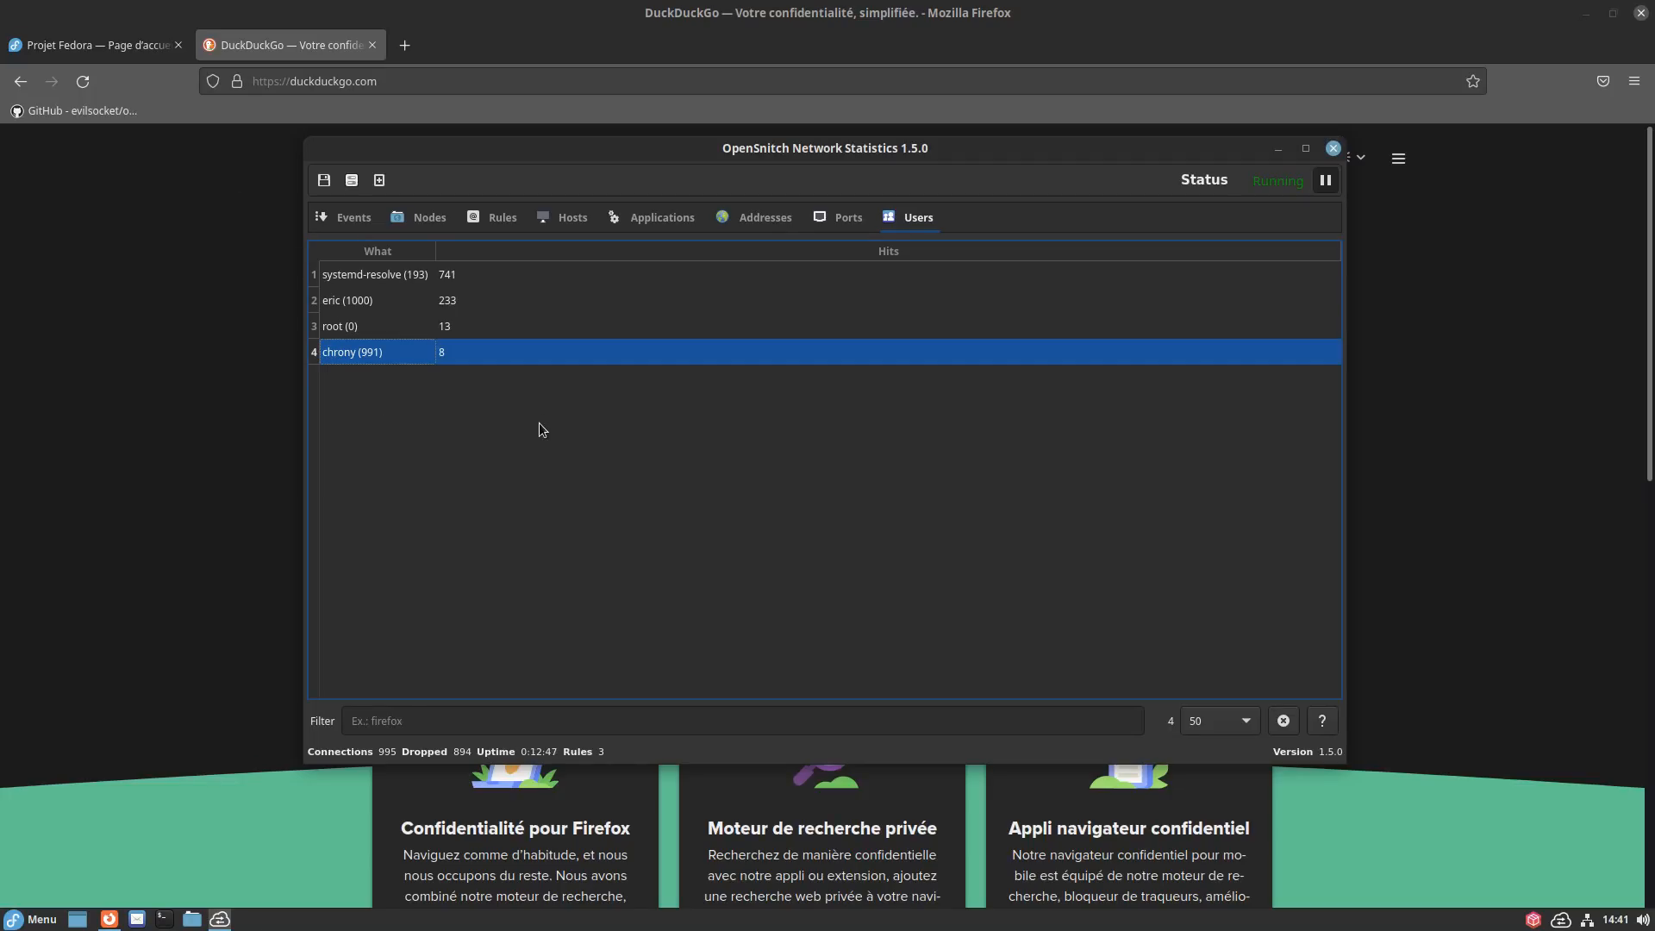
# Open the OpenSnitch preferences, try a higher default timeout for pop-ups and set it back to 15.
pyautogui.click(351, 181)
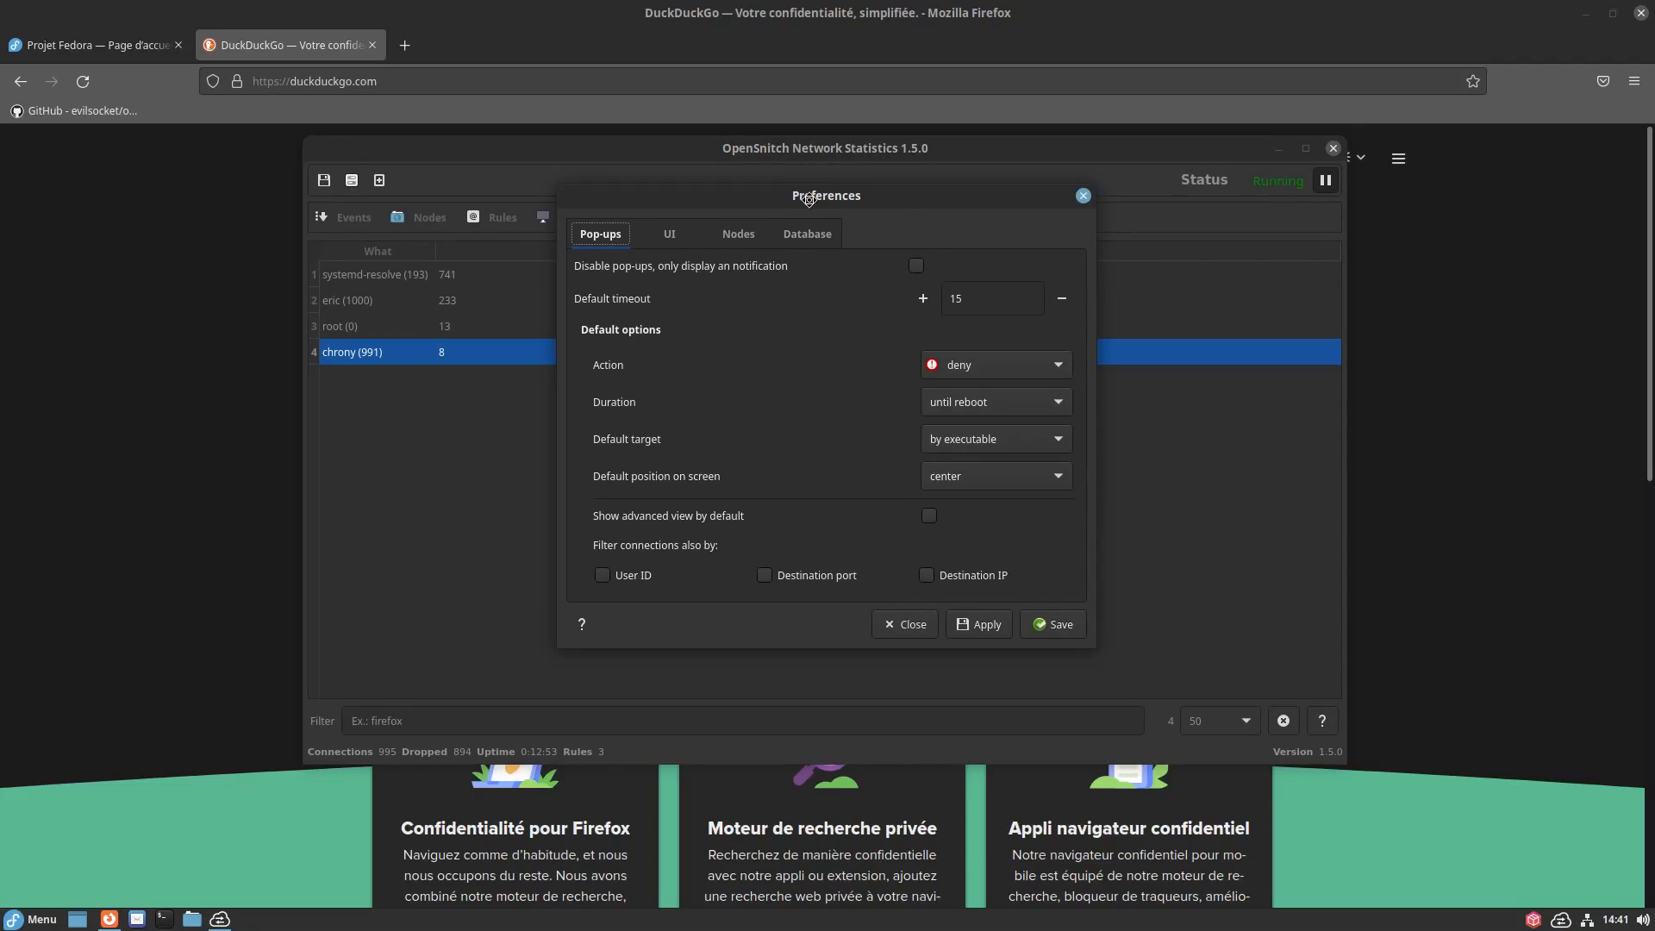
pyautogui.moveTo(811, 200); pyautogui.dragTo(807, 198)
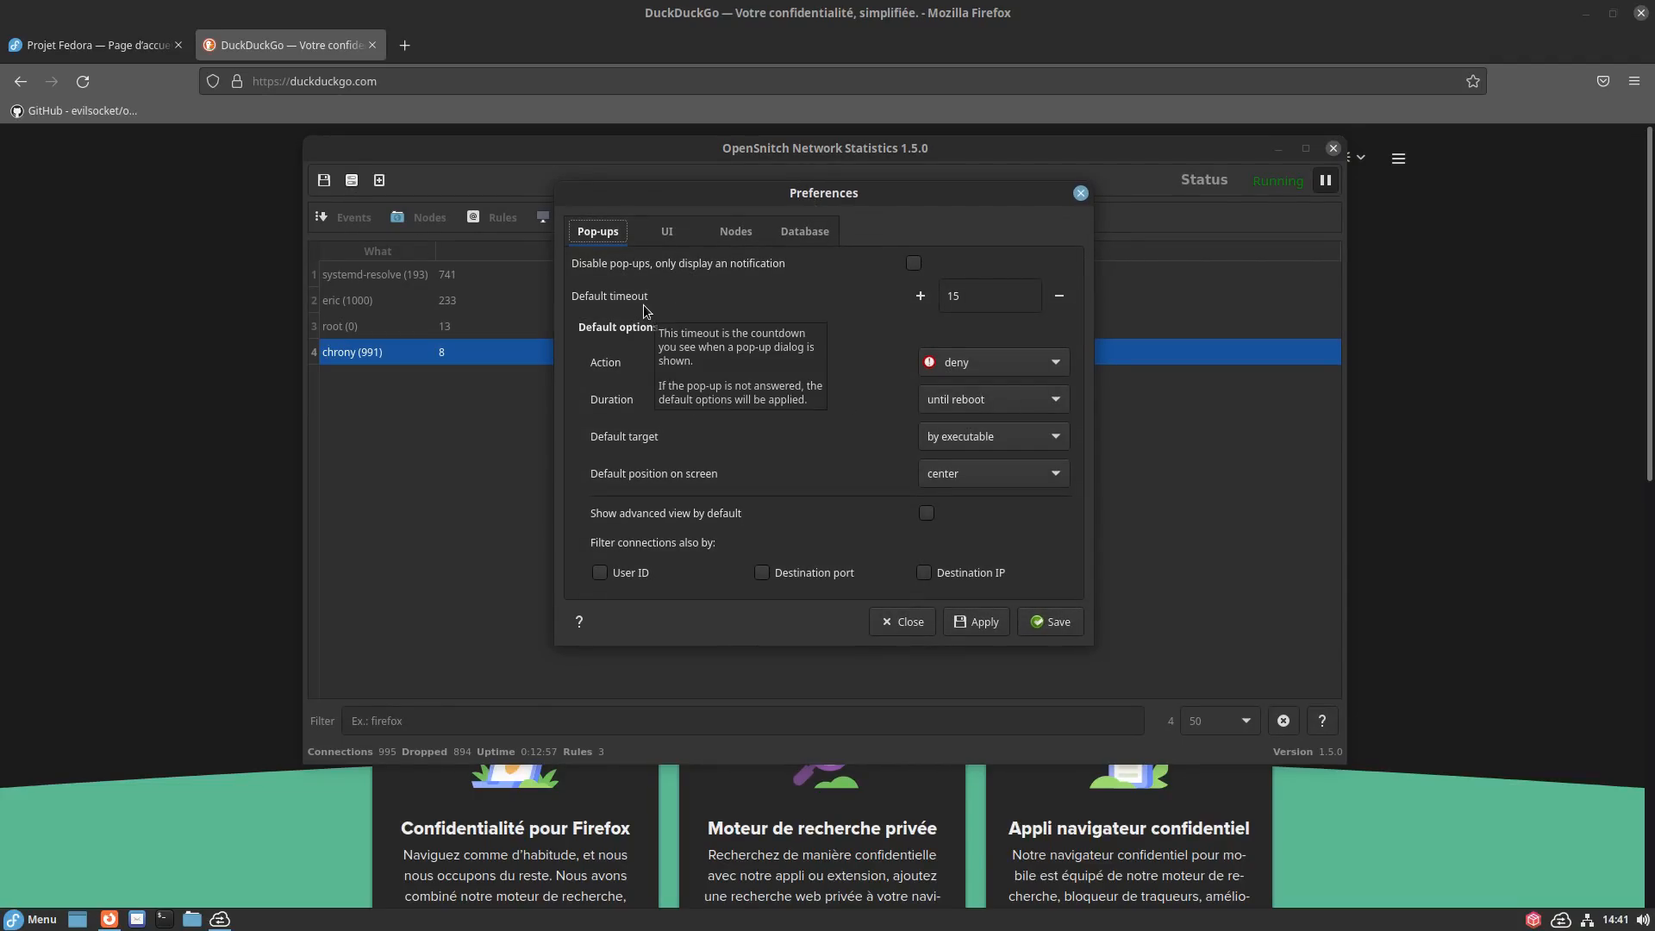
pyautogui.click(919, 296)
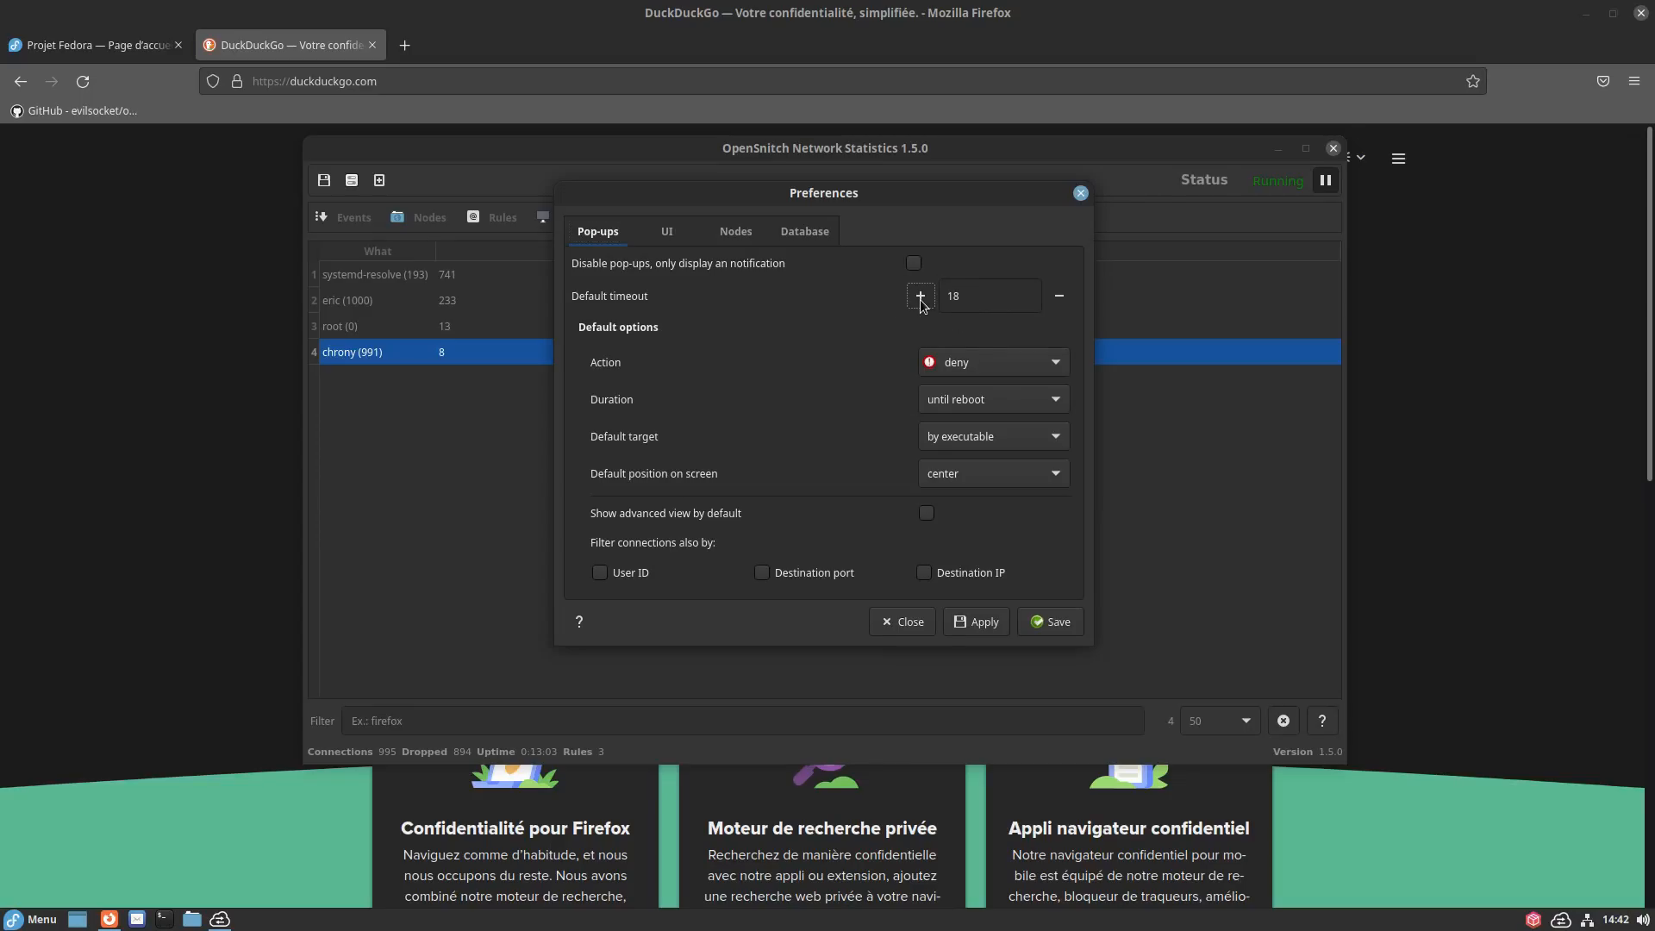
pyautogui.click(920, 295)
pyautogui.click(920, 296)
pyautogui.click(920, 296)
pyautogui.click(920, 296)
pyautogui.click(1062, 301)
# Review the pop-up options for duration, target, screen position and advanced view, keeping until reboot, by executable and center.
pyautogui.click(954, 402)
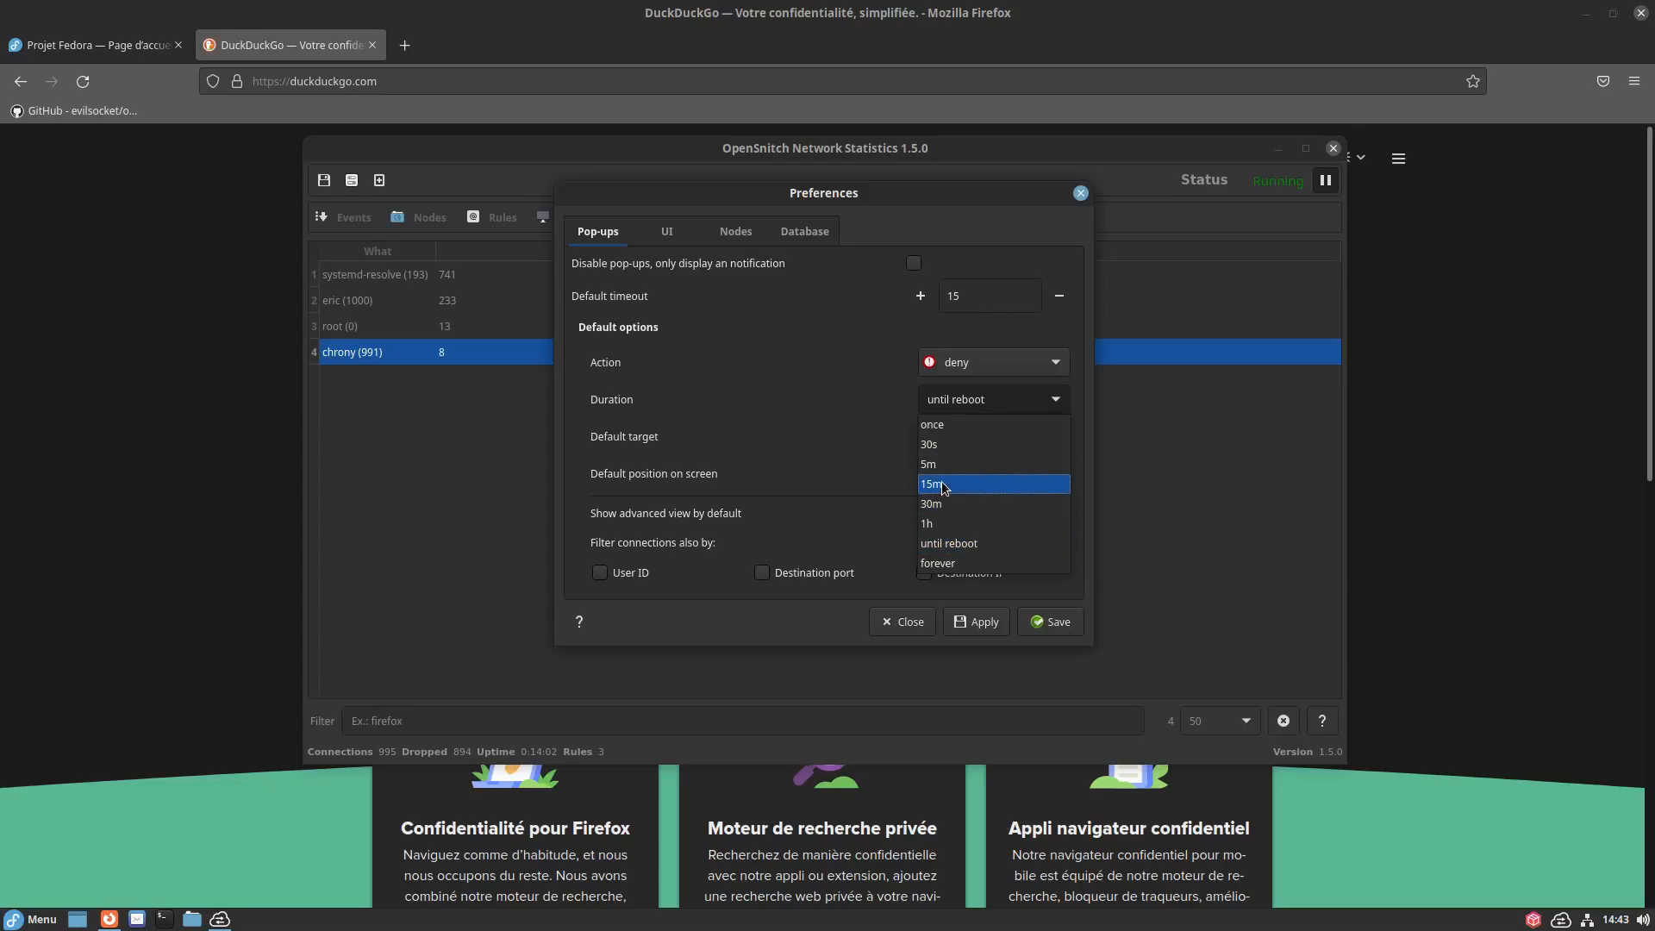
pyautogui.click(954, 545)
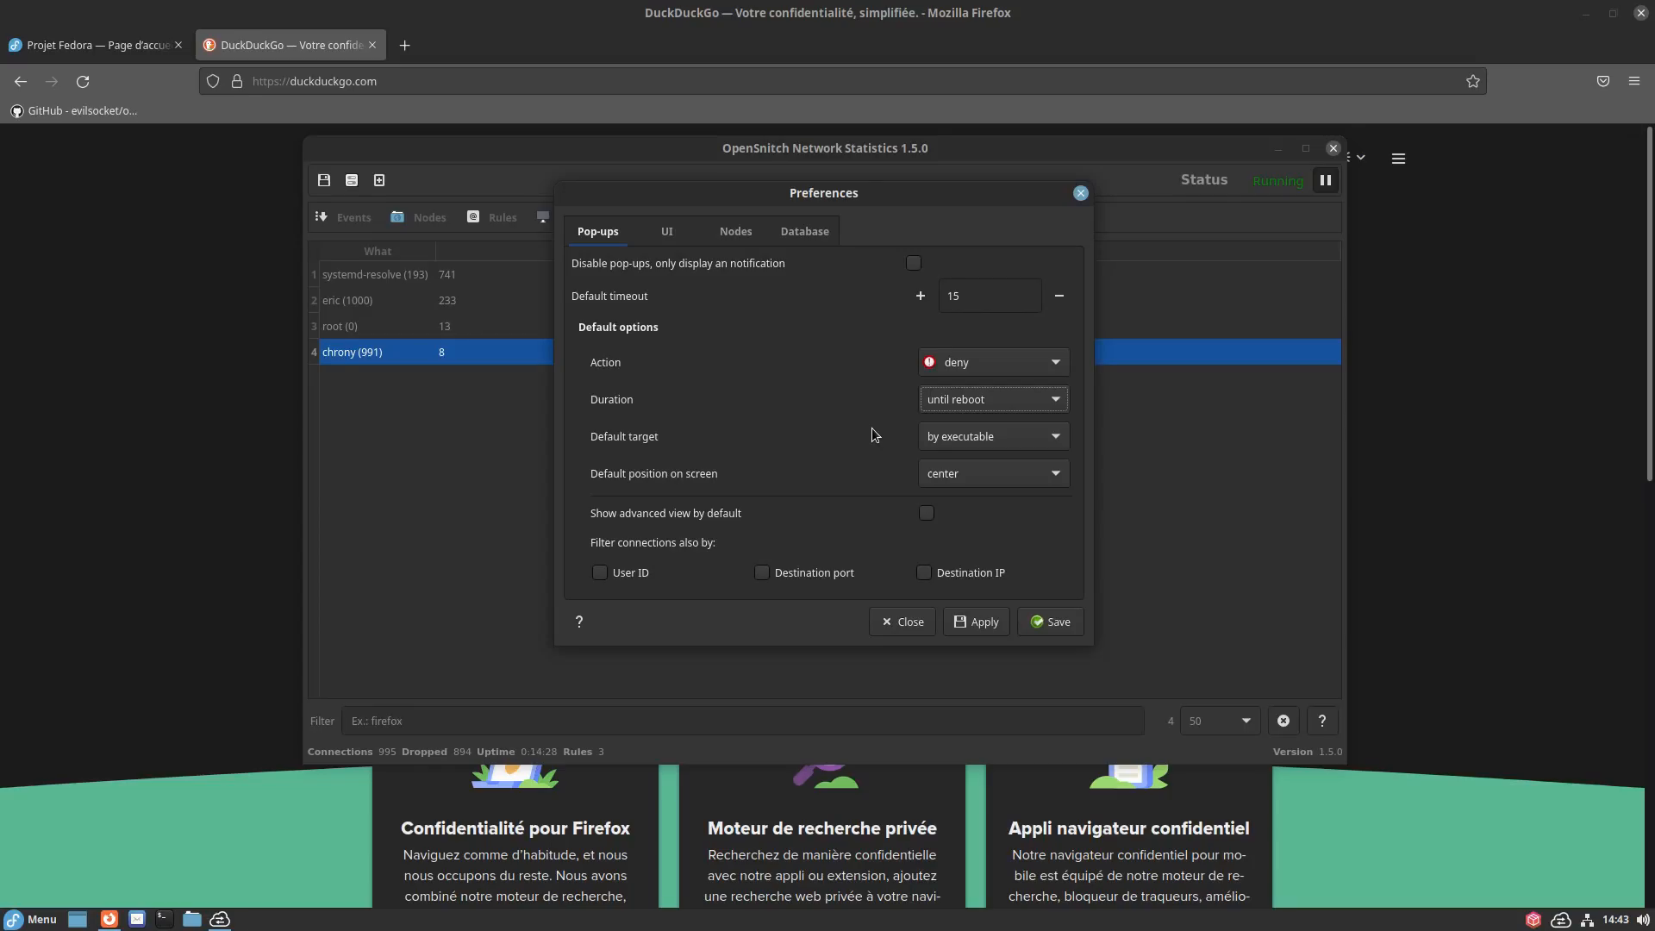
pyautogui.click(978, 439)
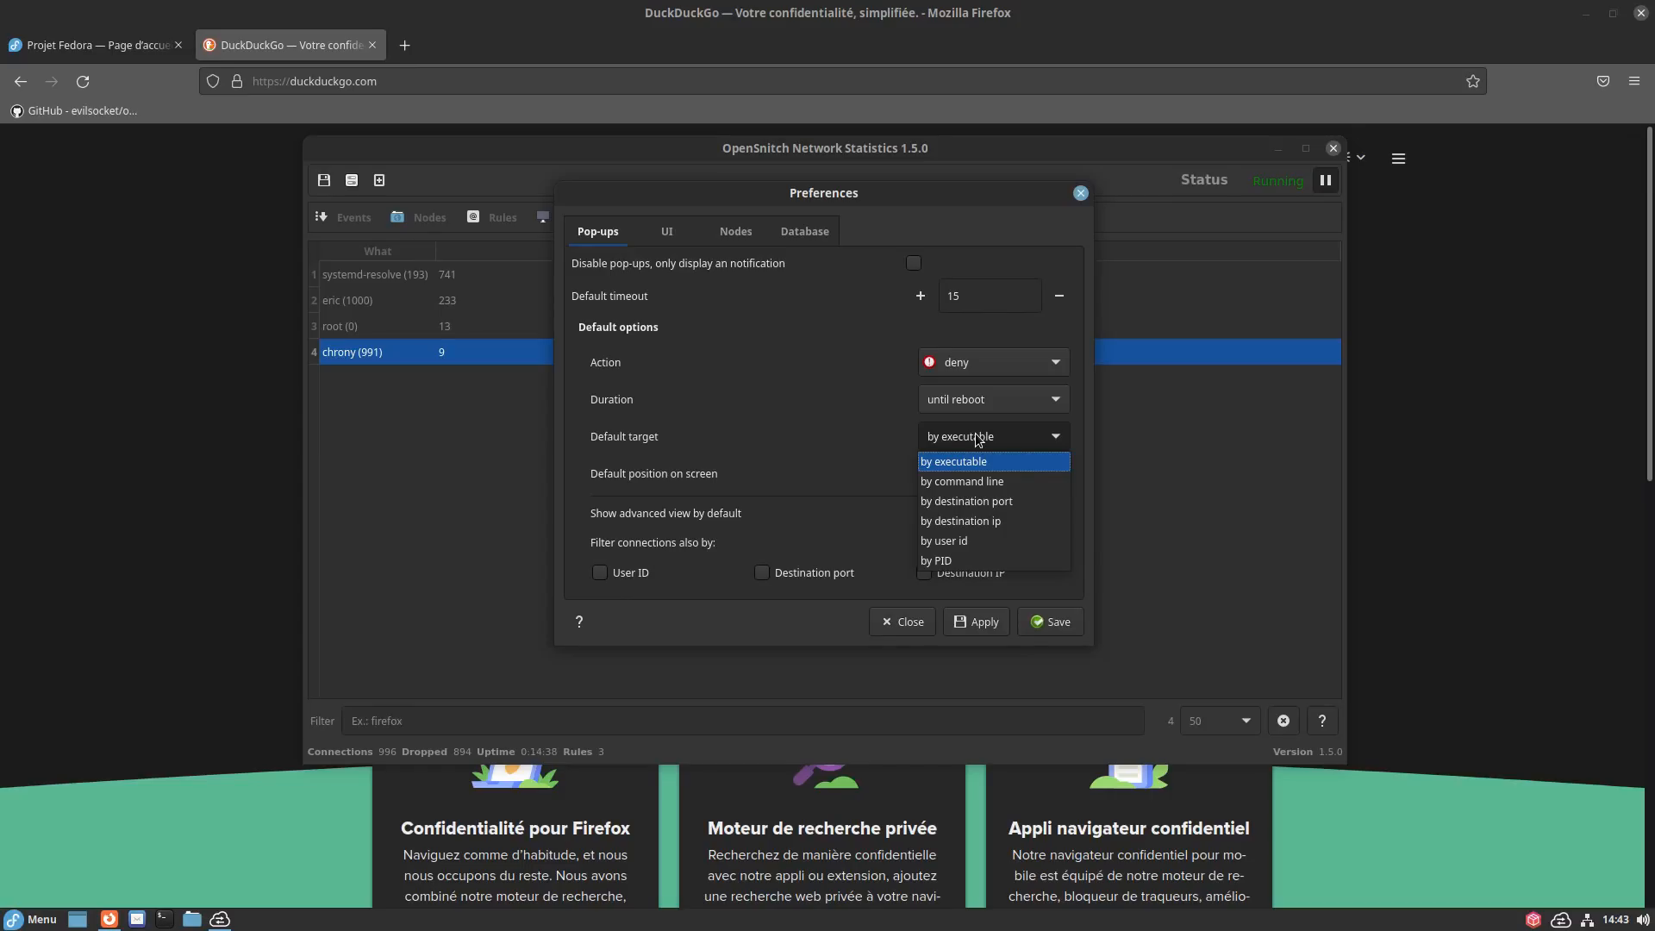
pyautogui.click(979, 439)
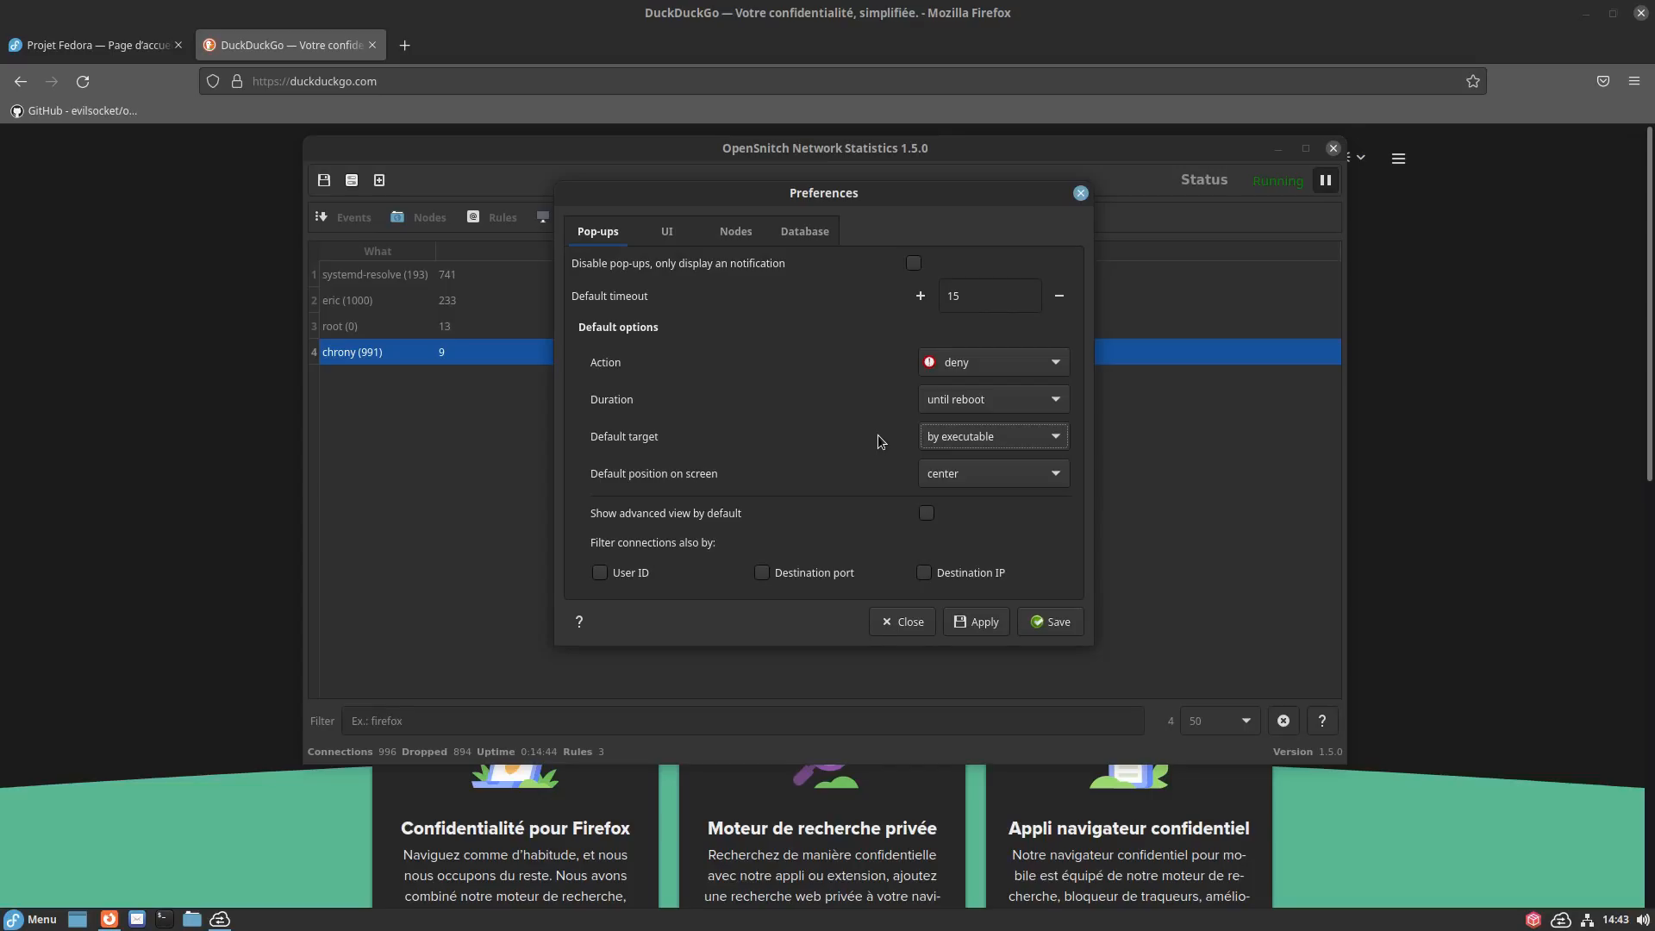
pyautogui.click(939, 475)
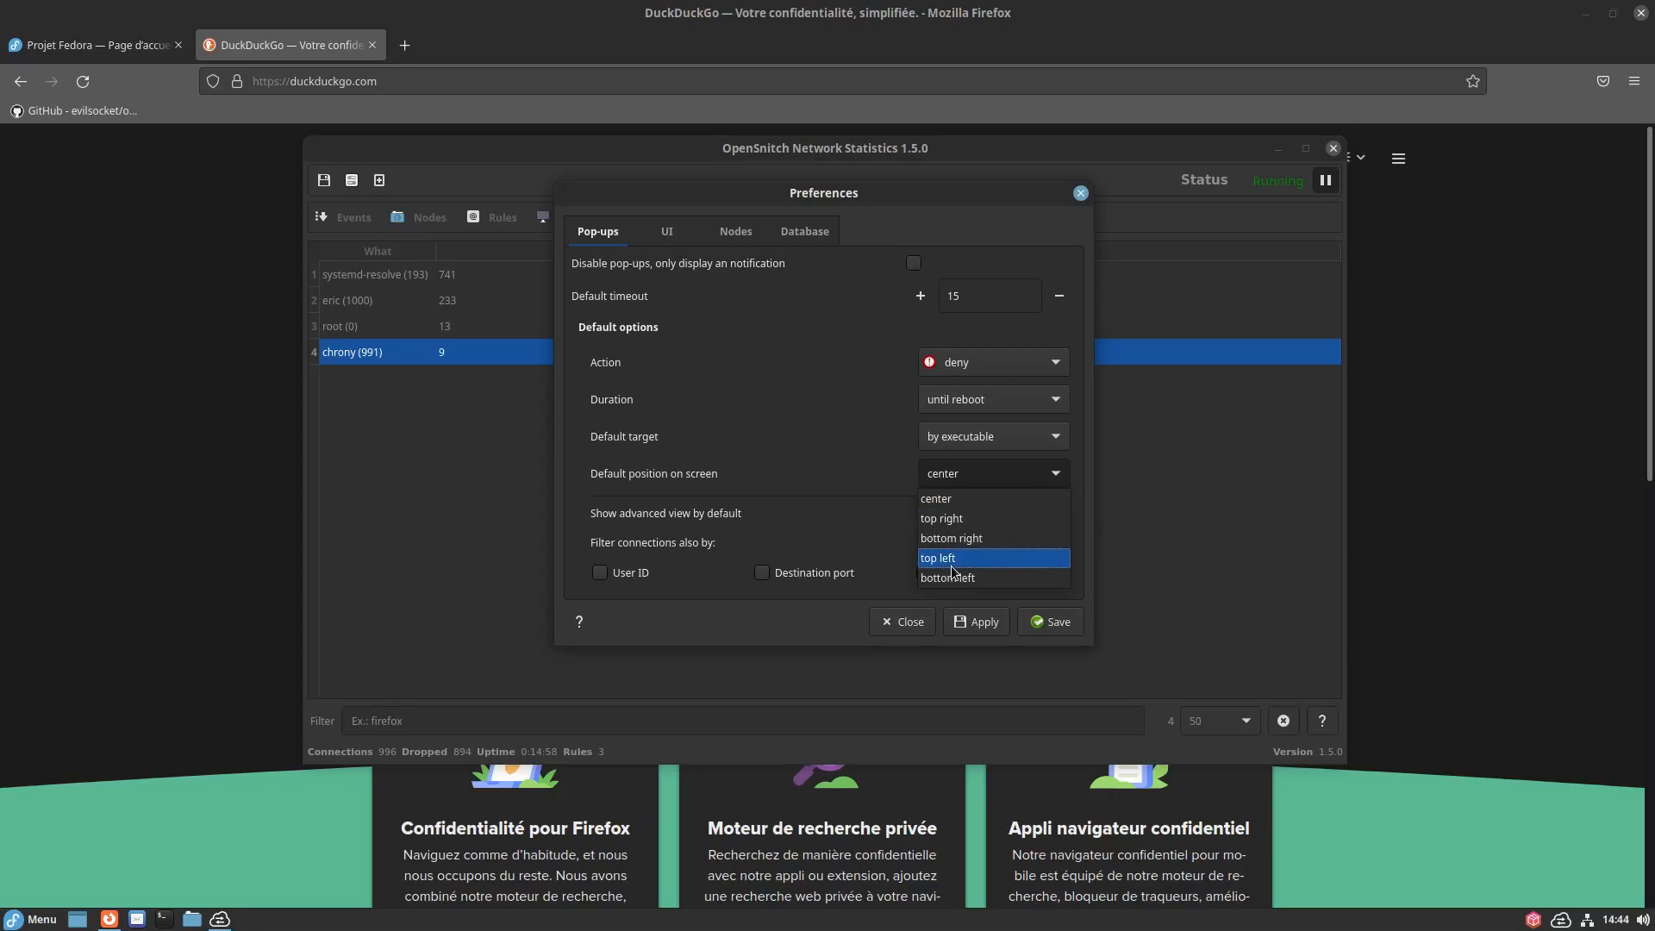
pyautogui.click(954, 502)
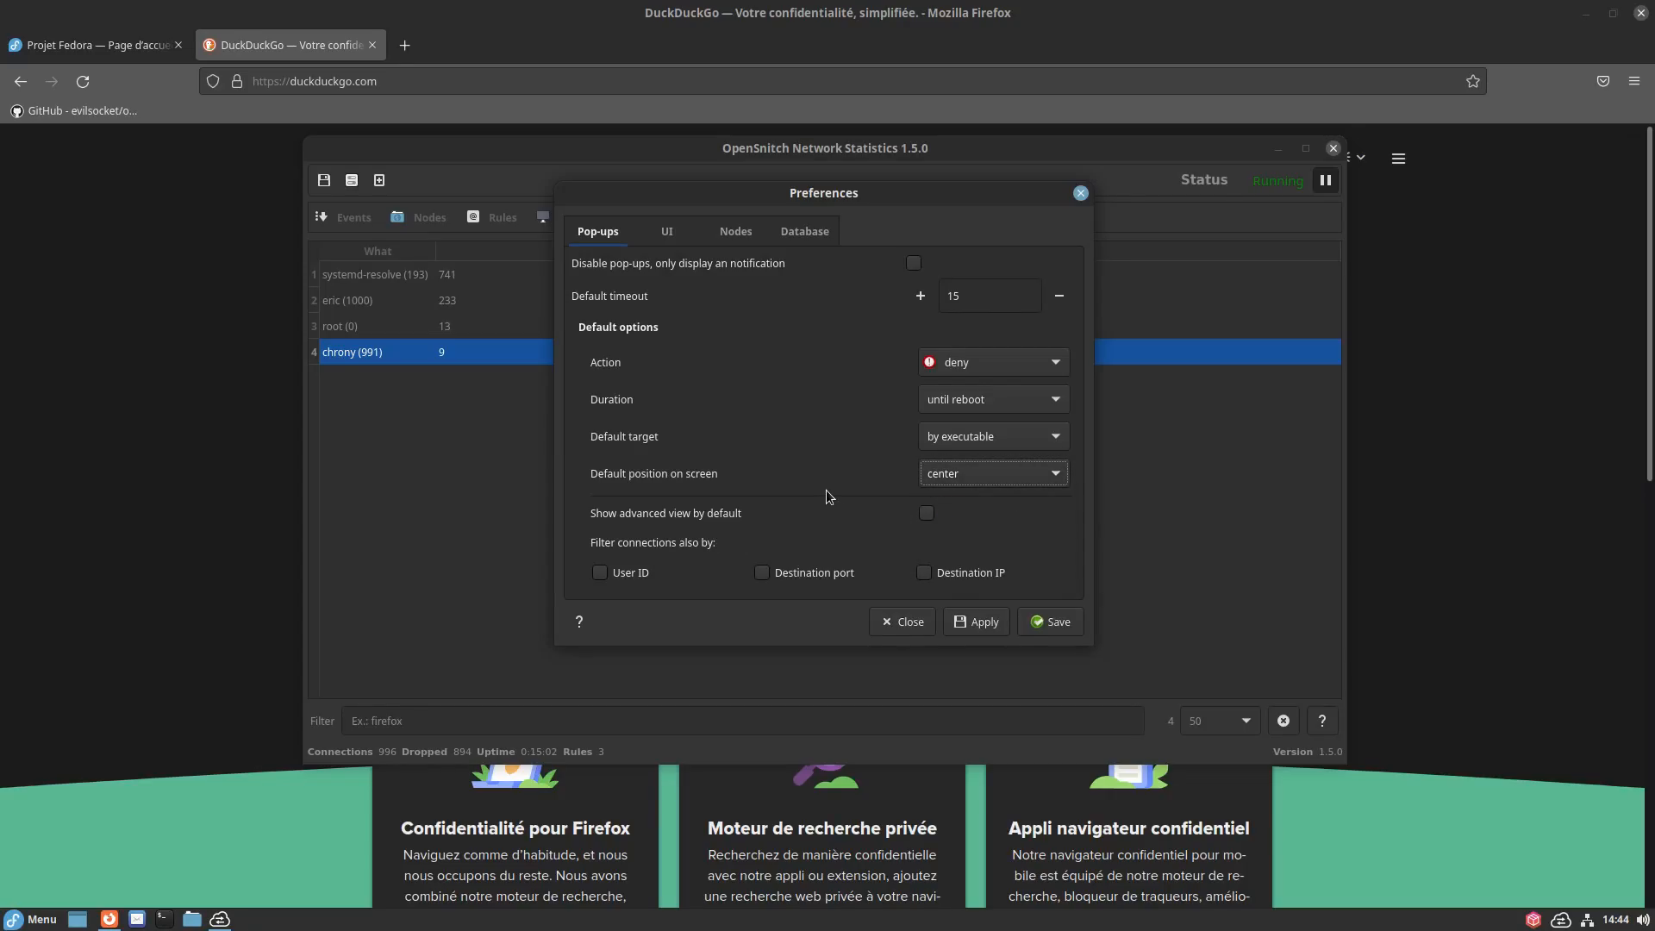
pyautogui.click(923, 520)
pyautogui.click(923, 520)
pyautogui.moveTo(841, 537)
# In the UI preferences, test the system notifications and the Qt notifications, leaving system notifications selected.
pyautogui.click(666, 231)
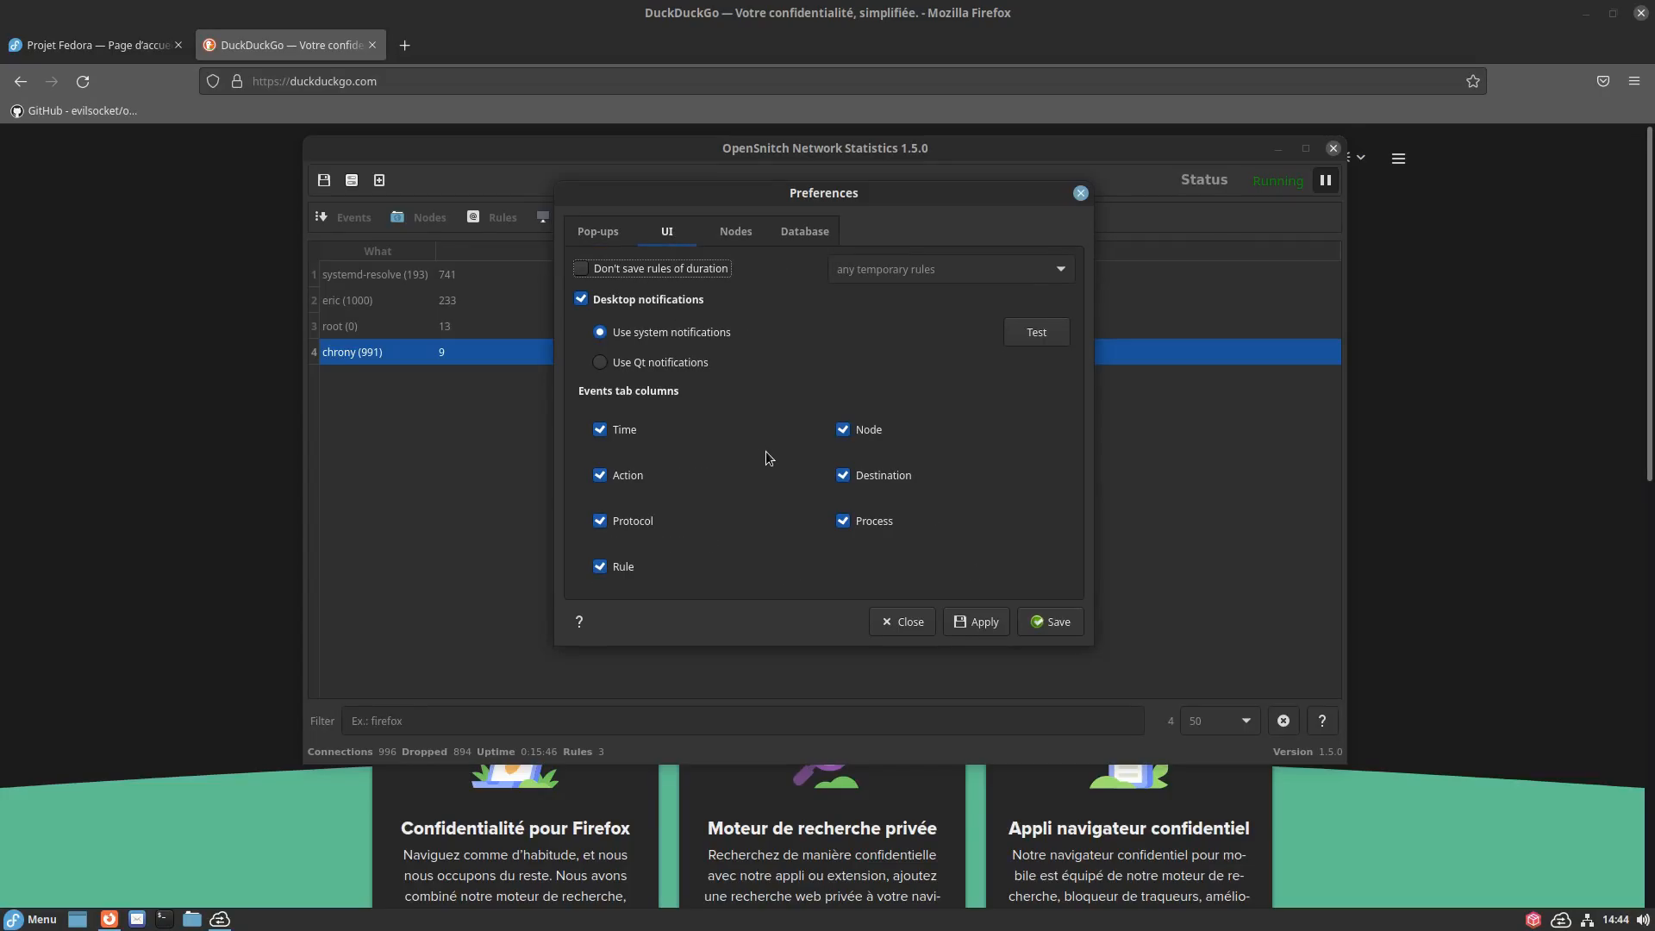
pyautogui.click(1023, 333)
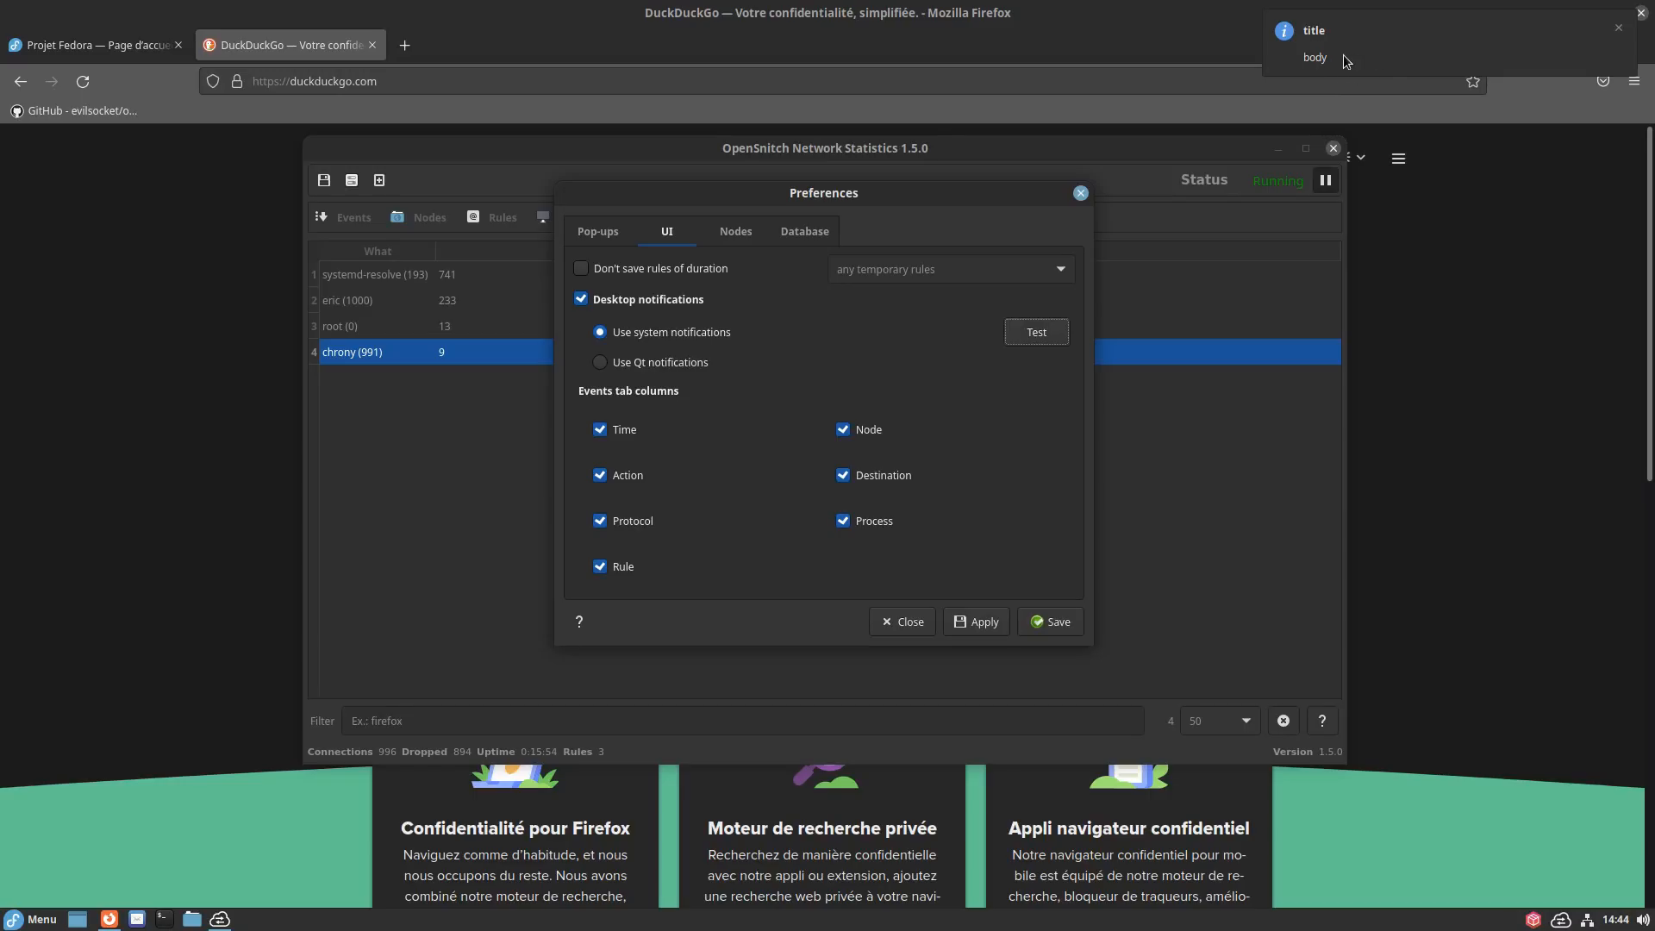
pyautogui.click(1618, 29)
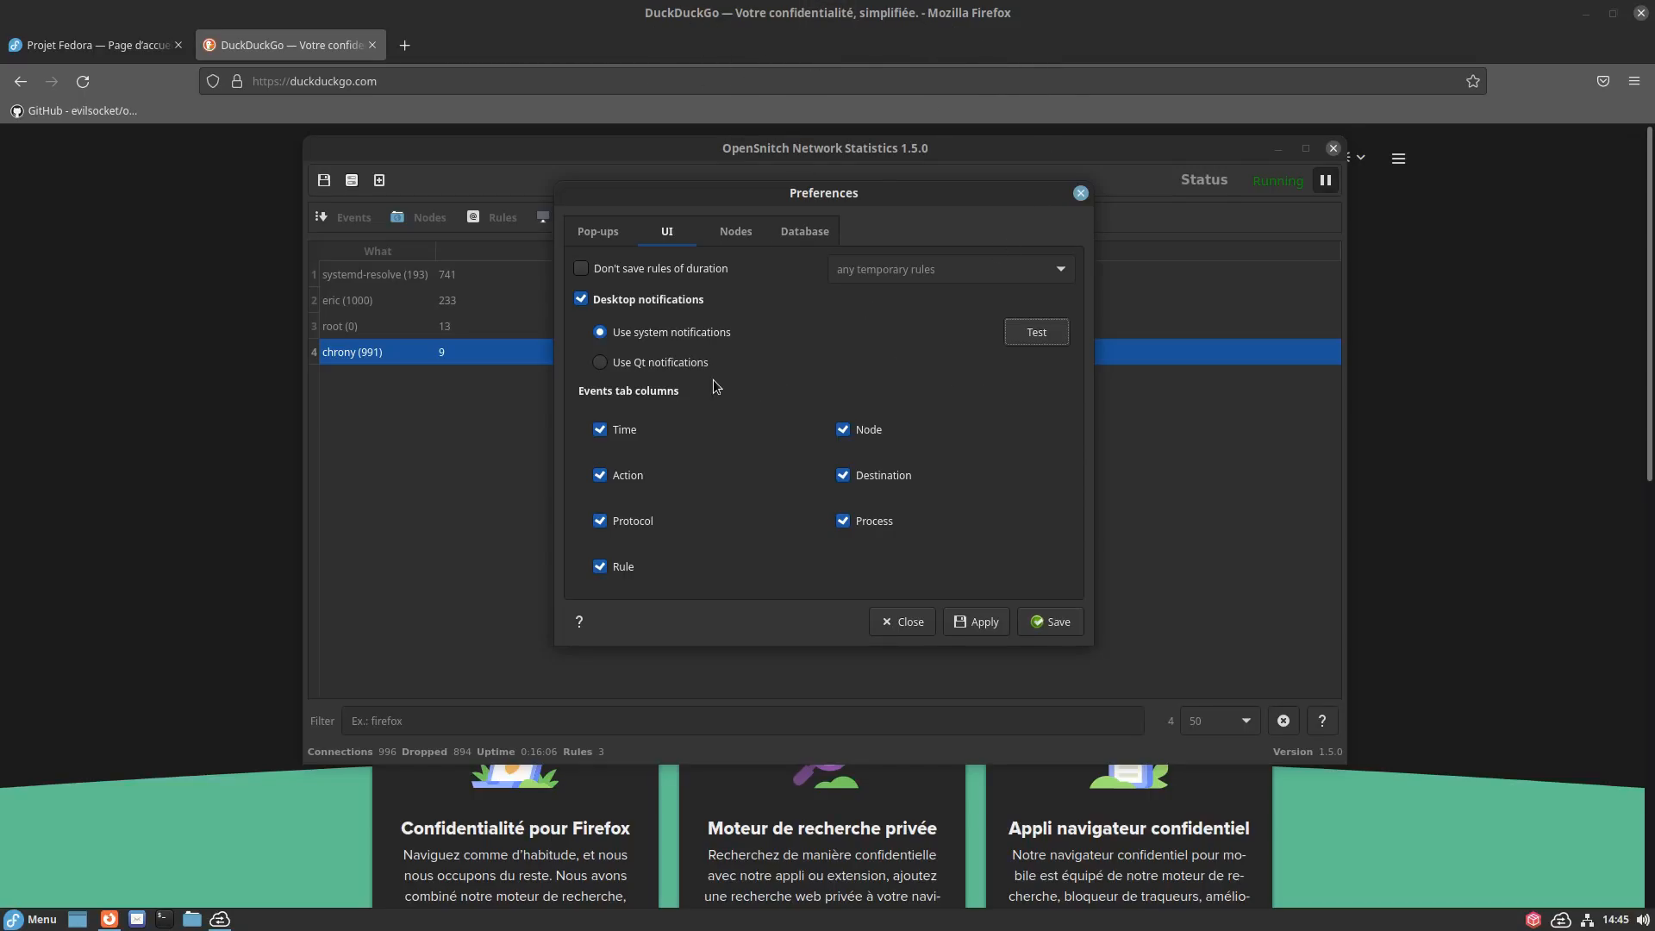
pyautogui.click(682, 366)
pyautogui.click(1048, 343)
pyautogui.click(662, 336)
# Examine the Nodes preferences, checking the node list and the default action when the GUI is disconnected.
pyautogui.click(737, 233)
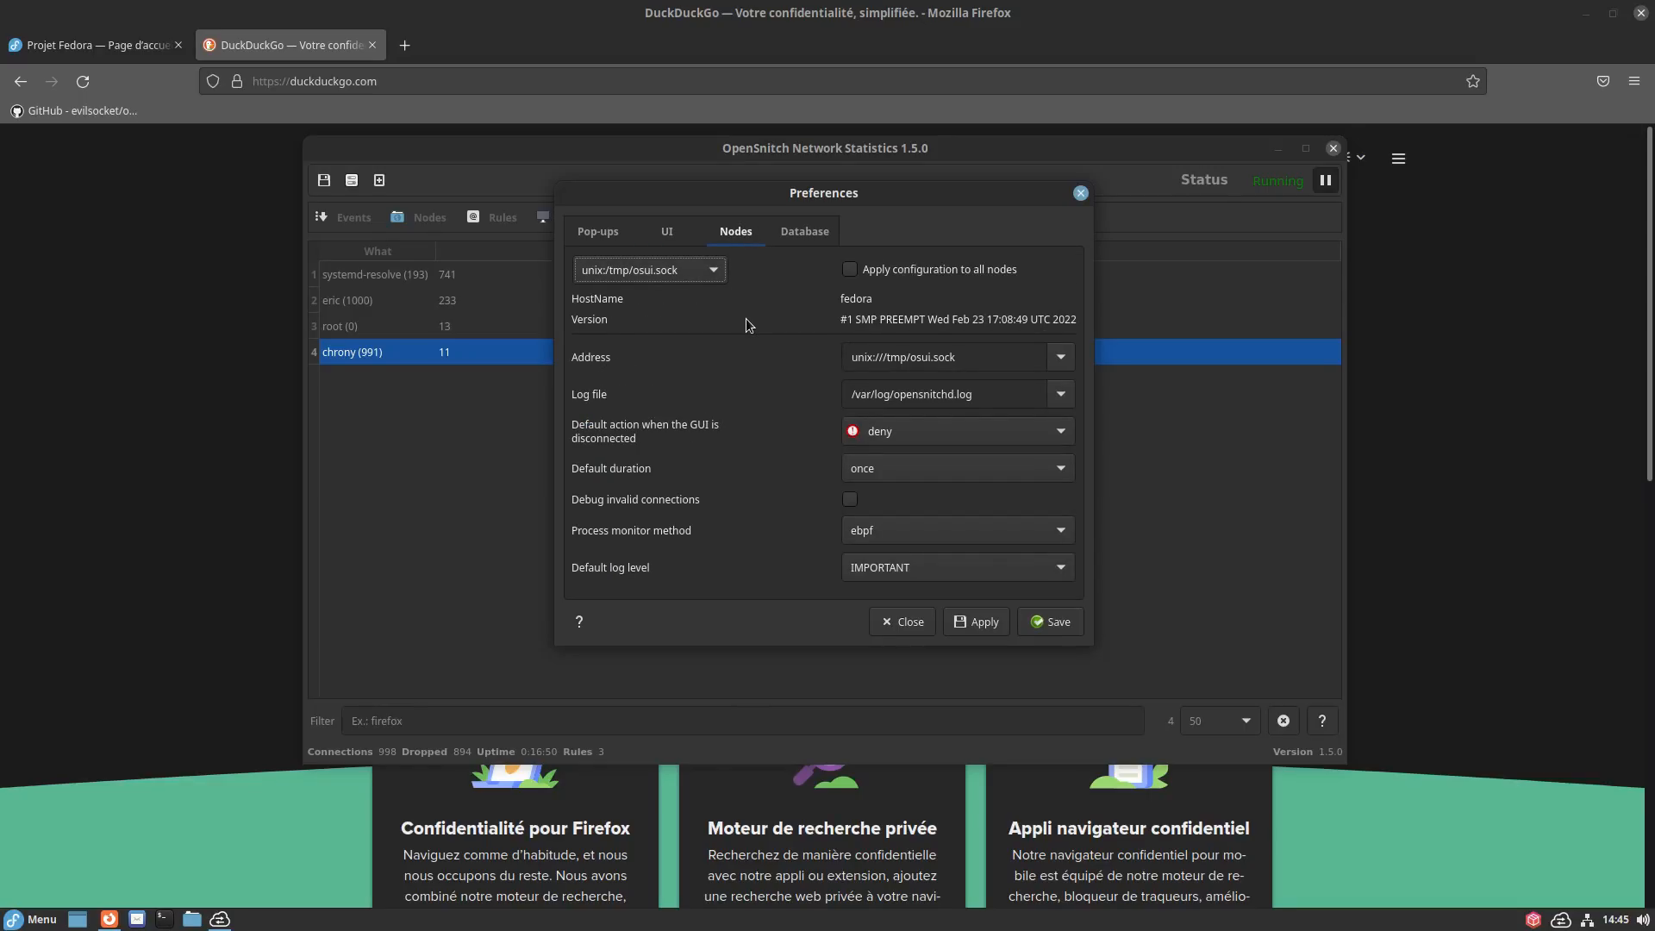
pyautogui.click(706, 278)
pyautogui.click(705, 277)
pyautogui.click(705, 278)
pyautogui.click(706, 277)
pyautogui.click(715, 276)
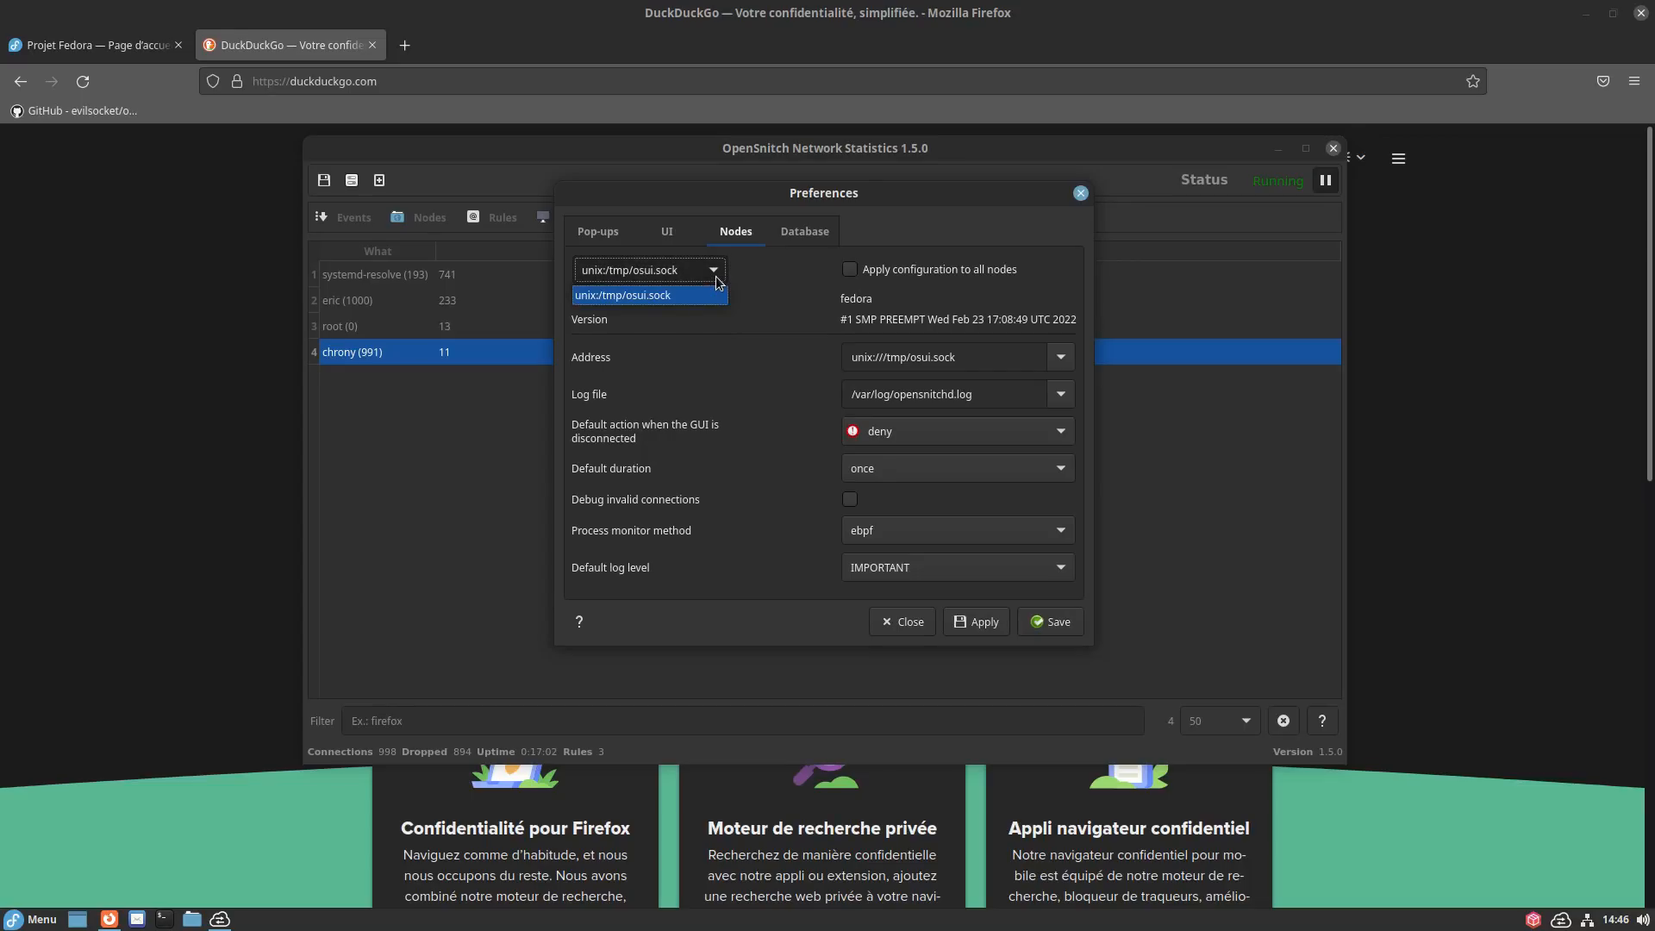
pyautogui.click(722, 376)
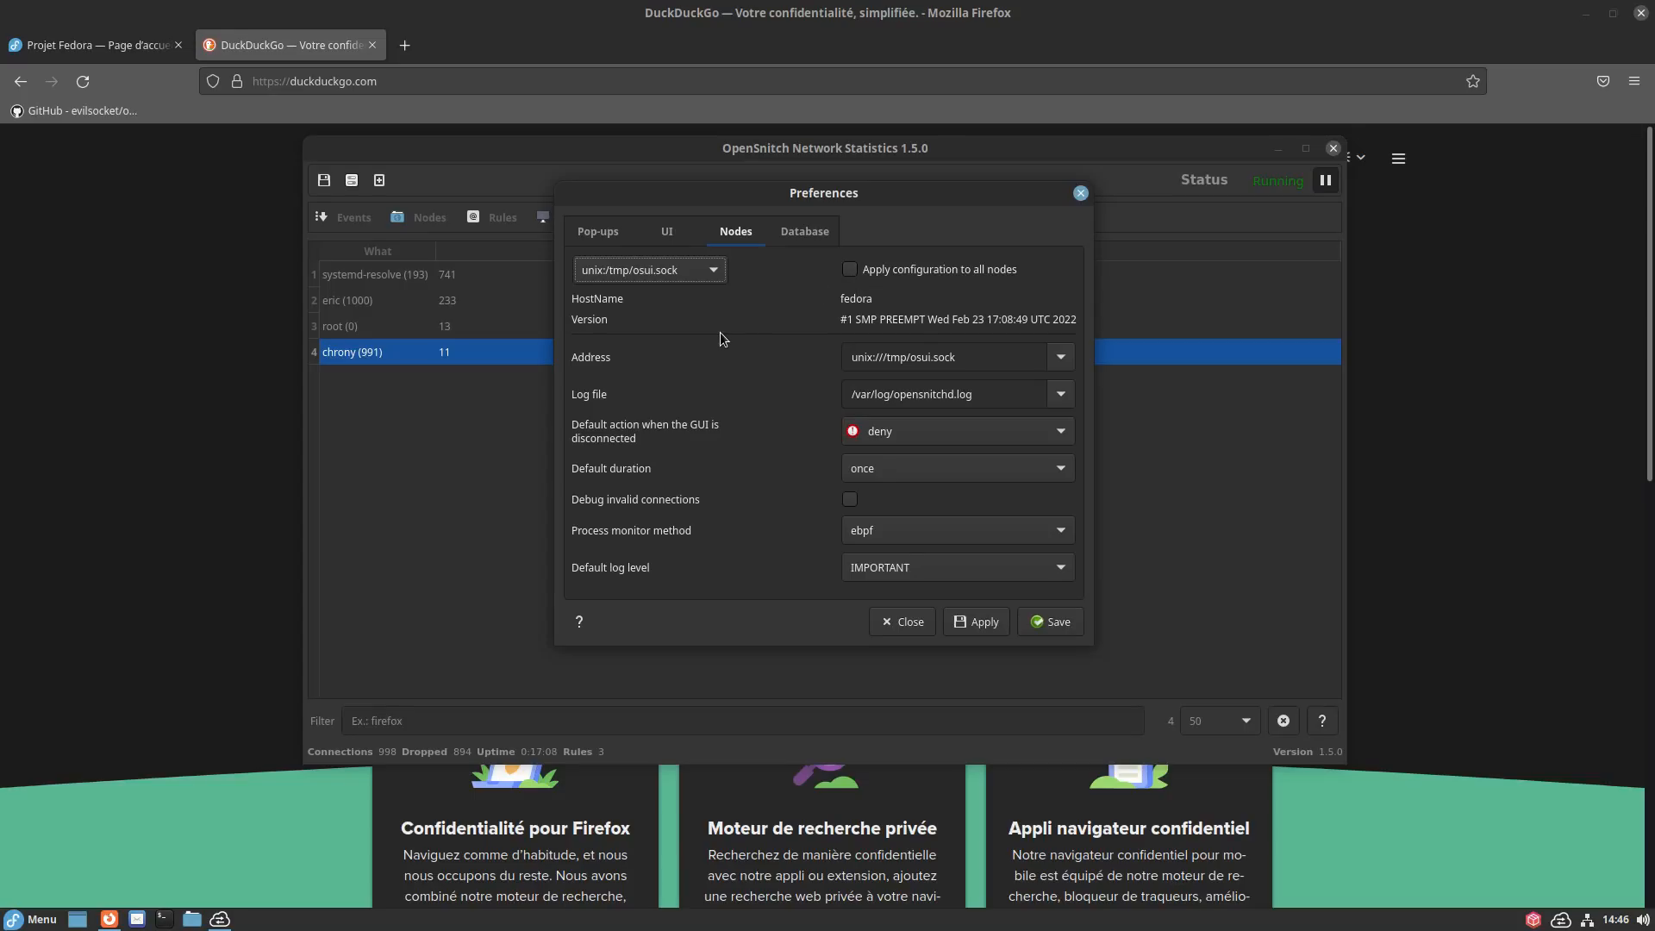
pyautogui.click(873, 440)
pyautogui.click(874, 440)
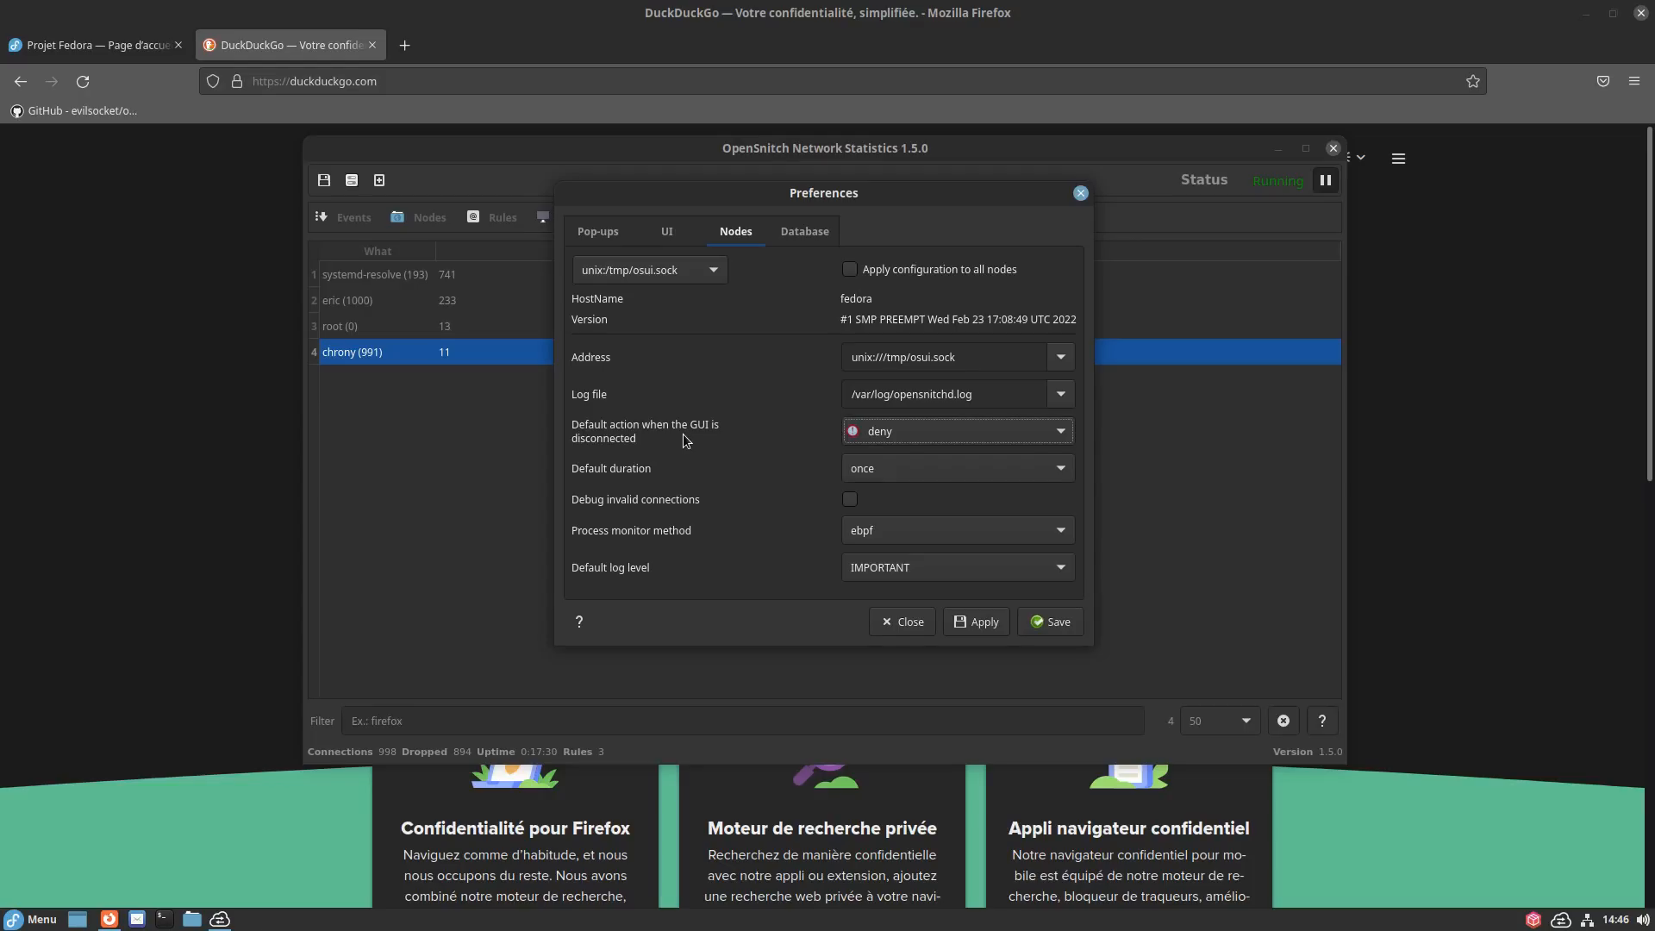
pyautogui.moveTo(683, 433)
# Check the database type choices in the Database preferences, close the preferences and return to the Events list.
pyautogui.click(800, 231)
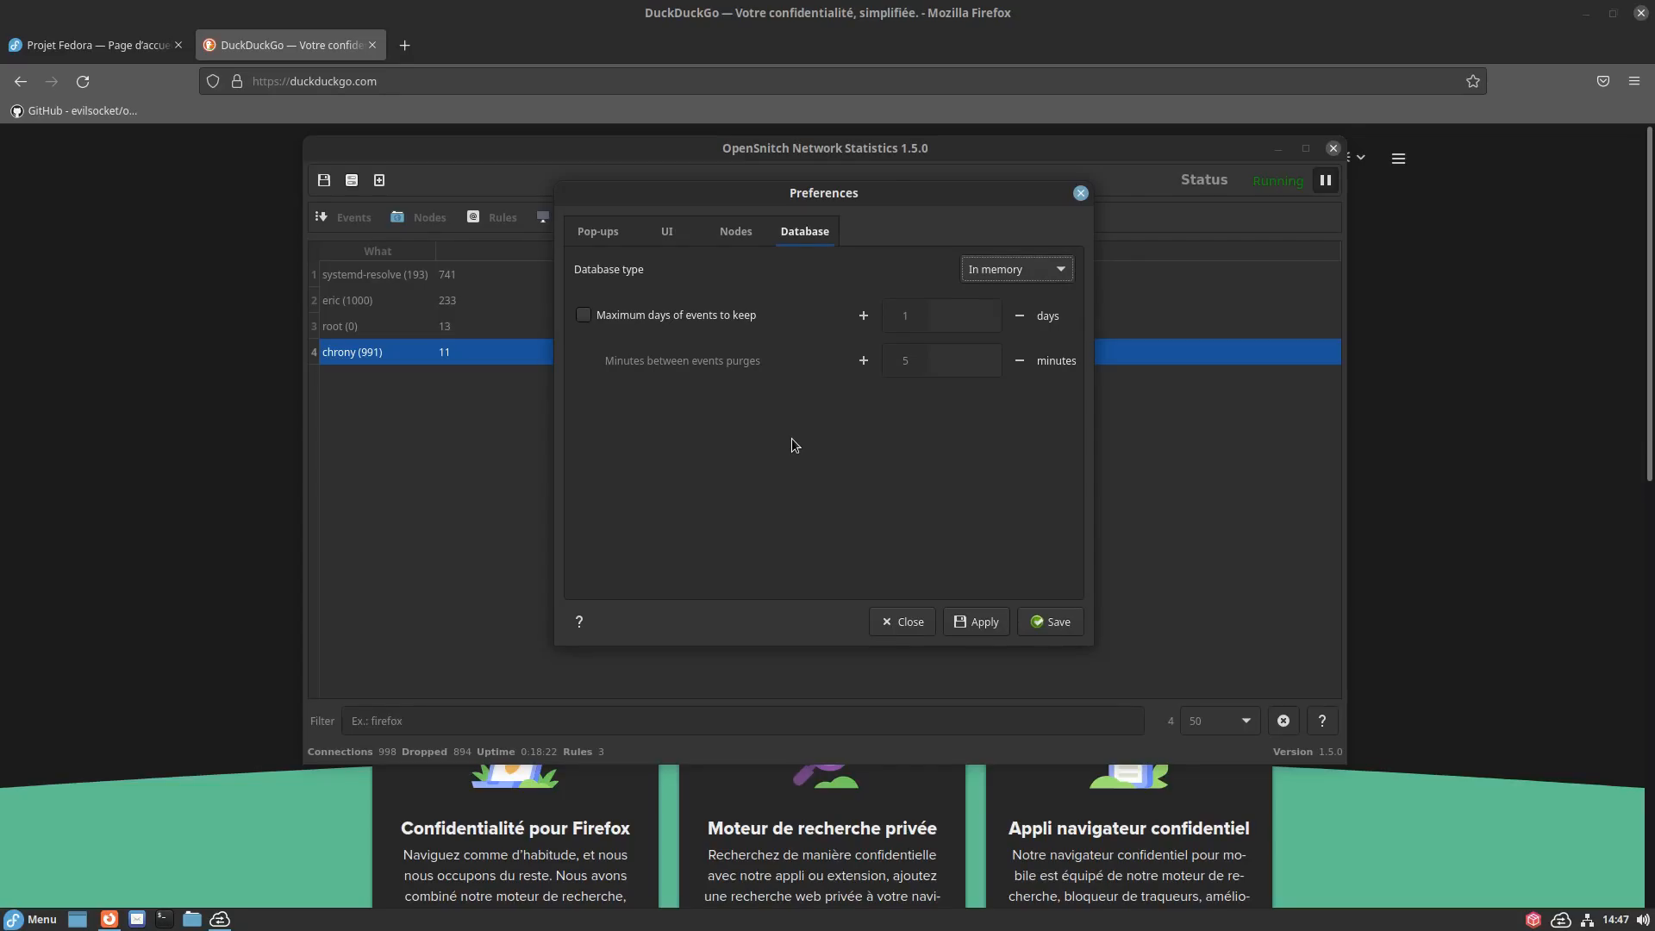
pyautogui.click(1018, 272)
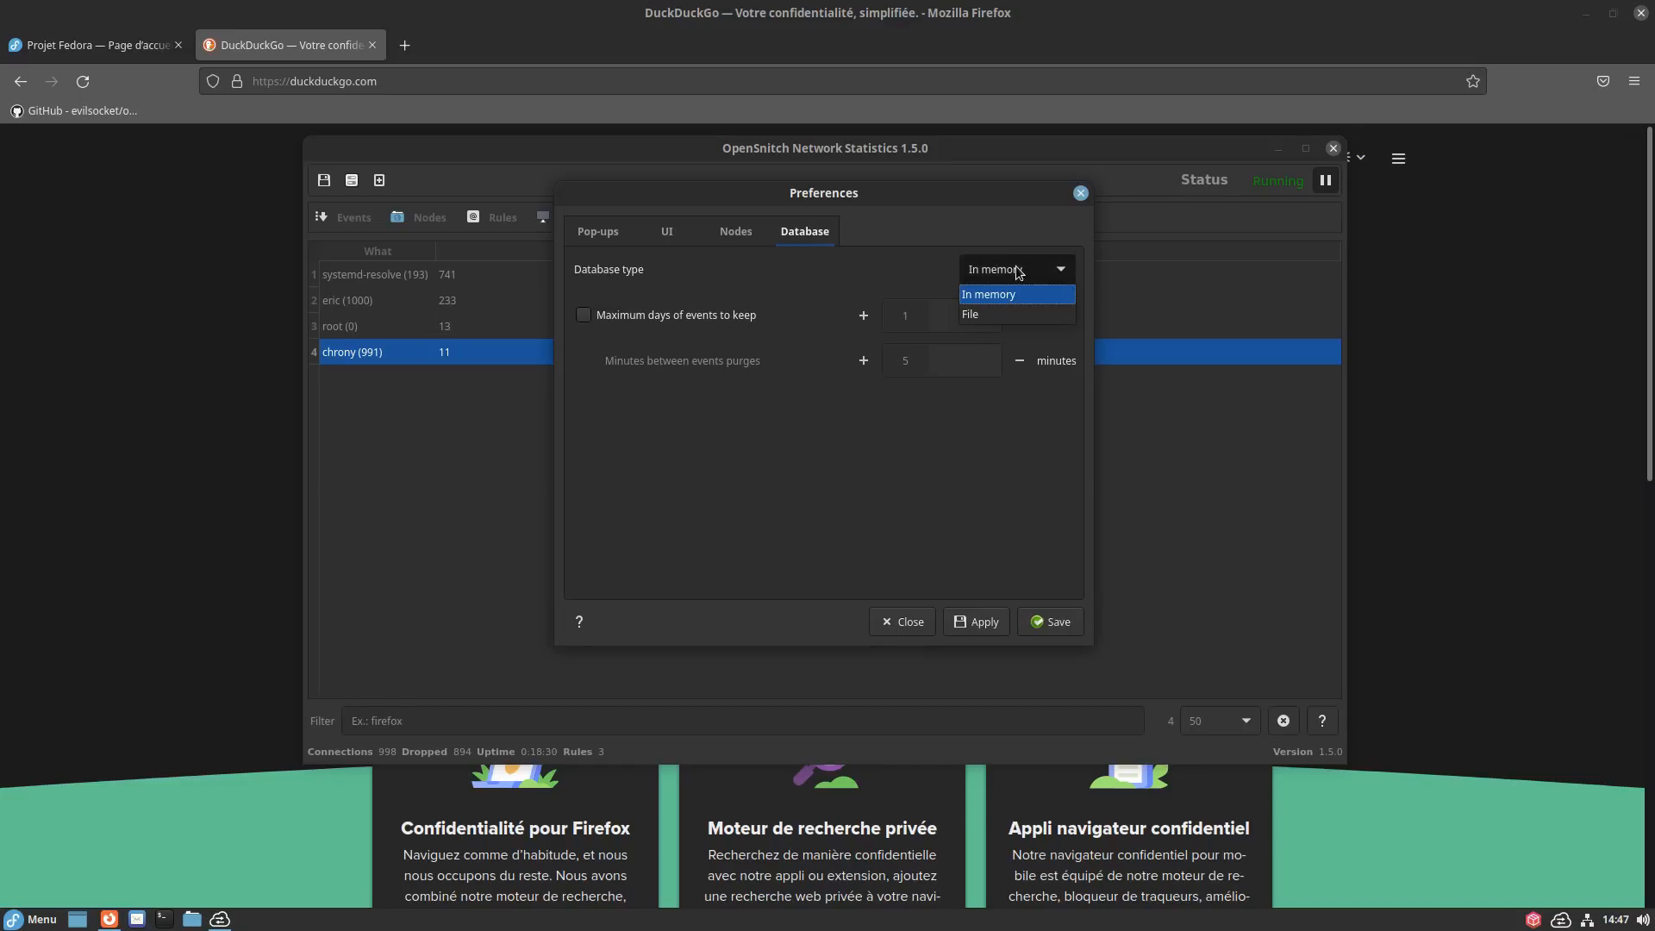
pyautogui.click(1018, 272)
pyautogui.click(1019, 273)
pyautogui.click(1018, 273)
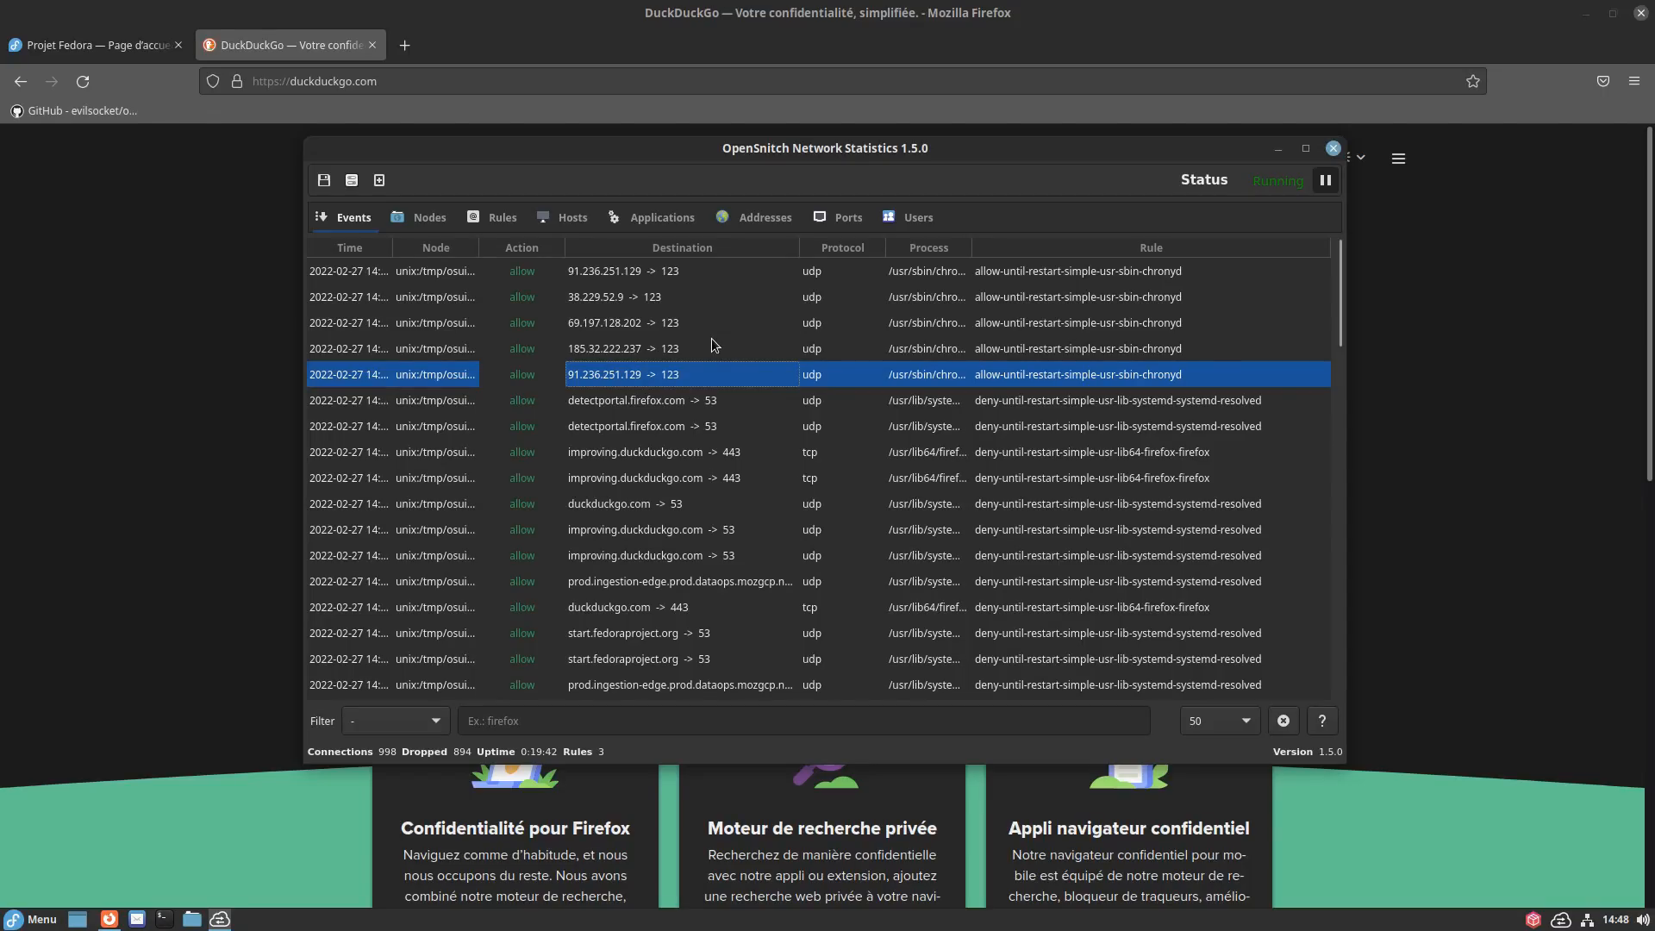
# Examine the recent connection events, going through the chronyd entries on port 123 and the Firefox and systemd-resolved ones below.
pyautogui.click(1114, 345)
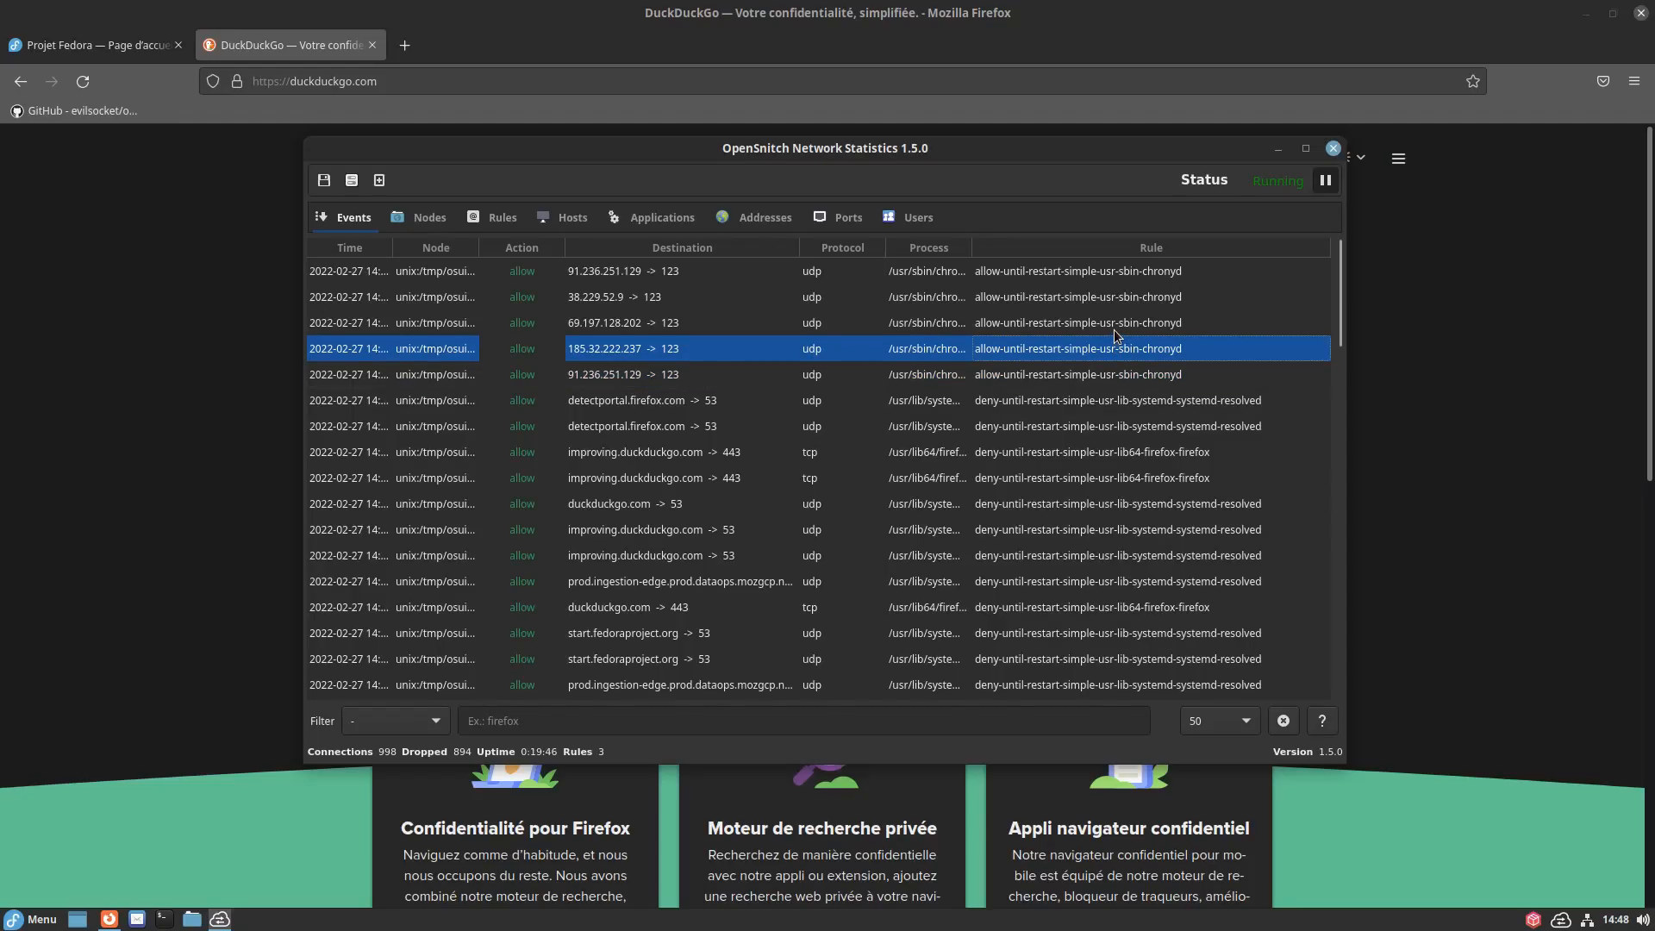
pyautogui.click(1114, 326)
pyautogui.click(636, 378)
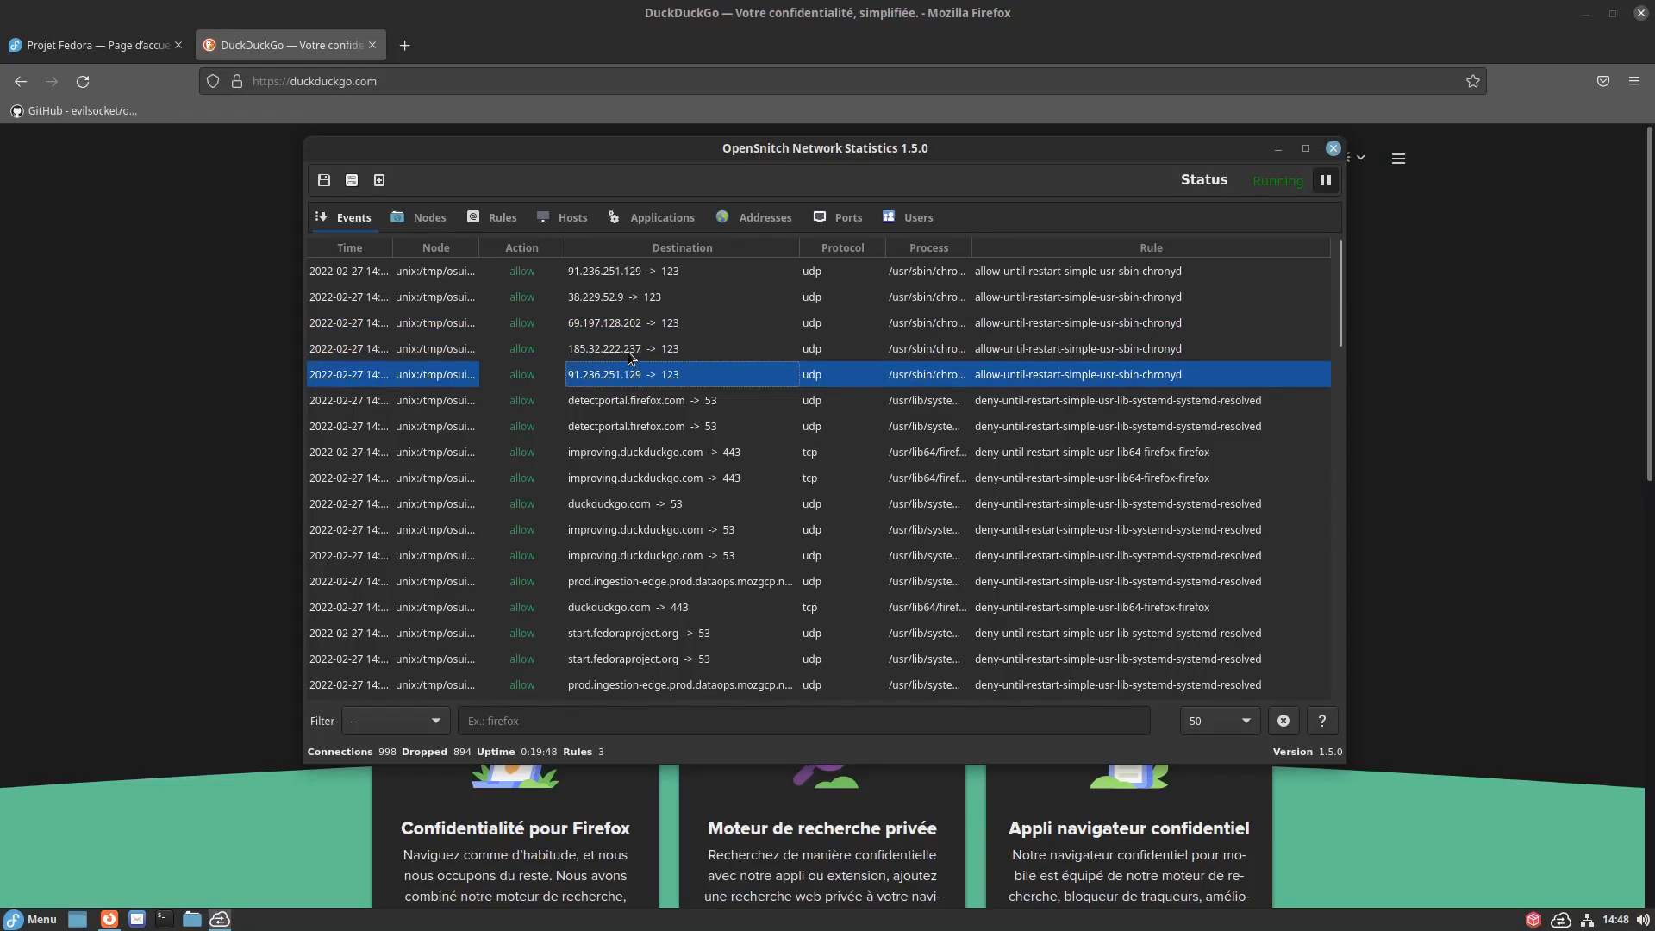
pyautogui.click(630, 350)
pyautogui.click(617, 318)
pyautogui.click(619, 297)
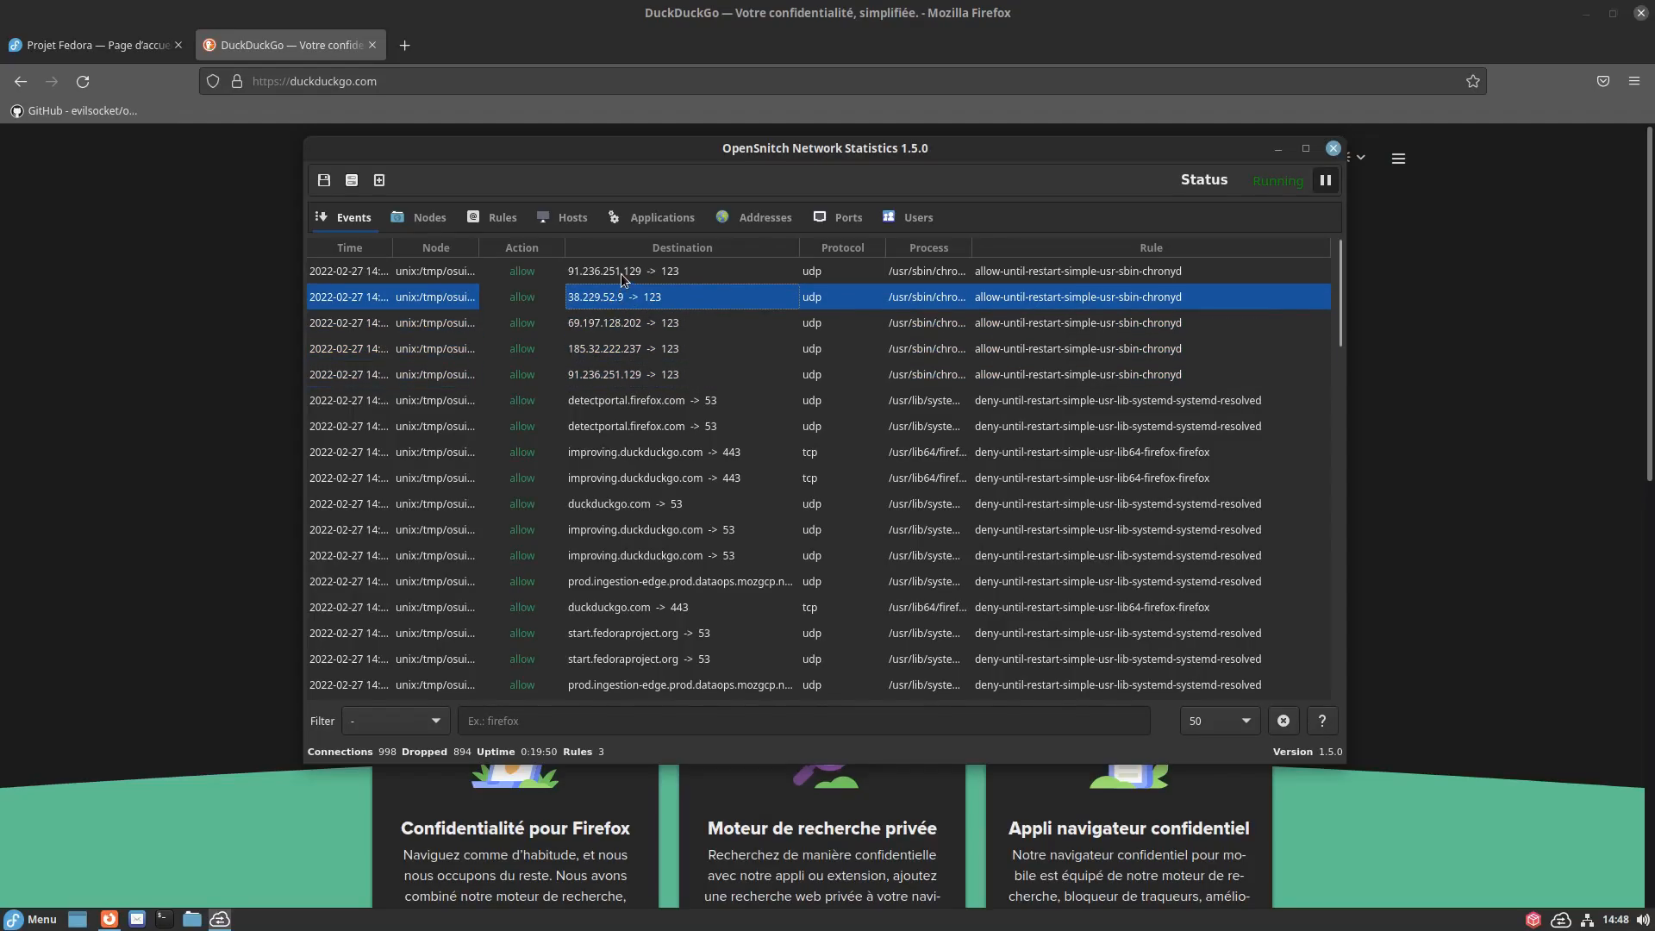
pyautogui.click(621, 273)
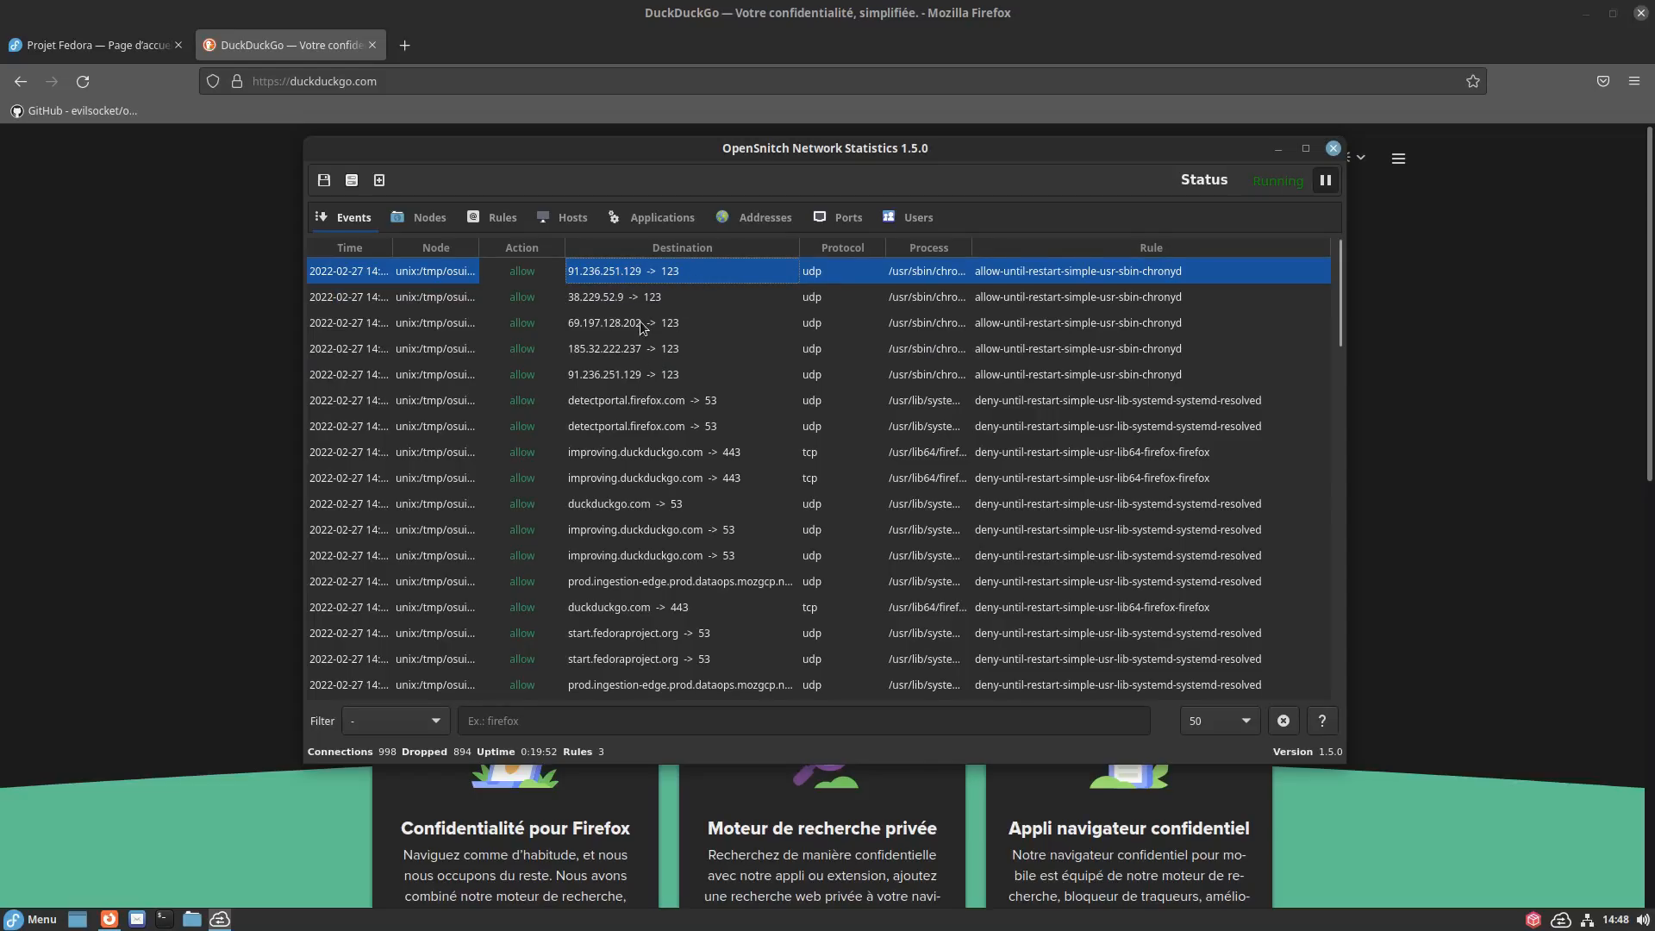
pyautogui.click(620, 299)
pyautogui.click(616, 325)
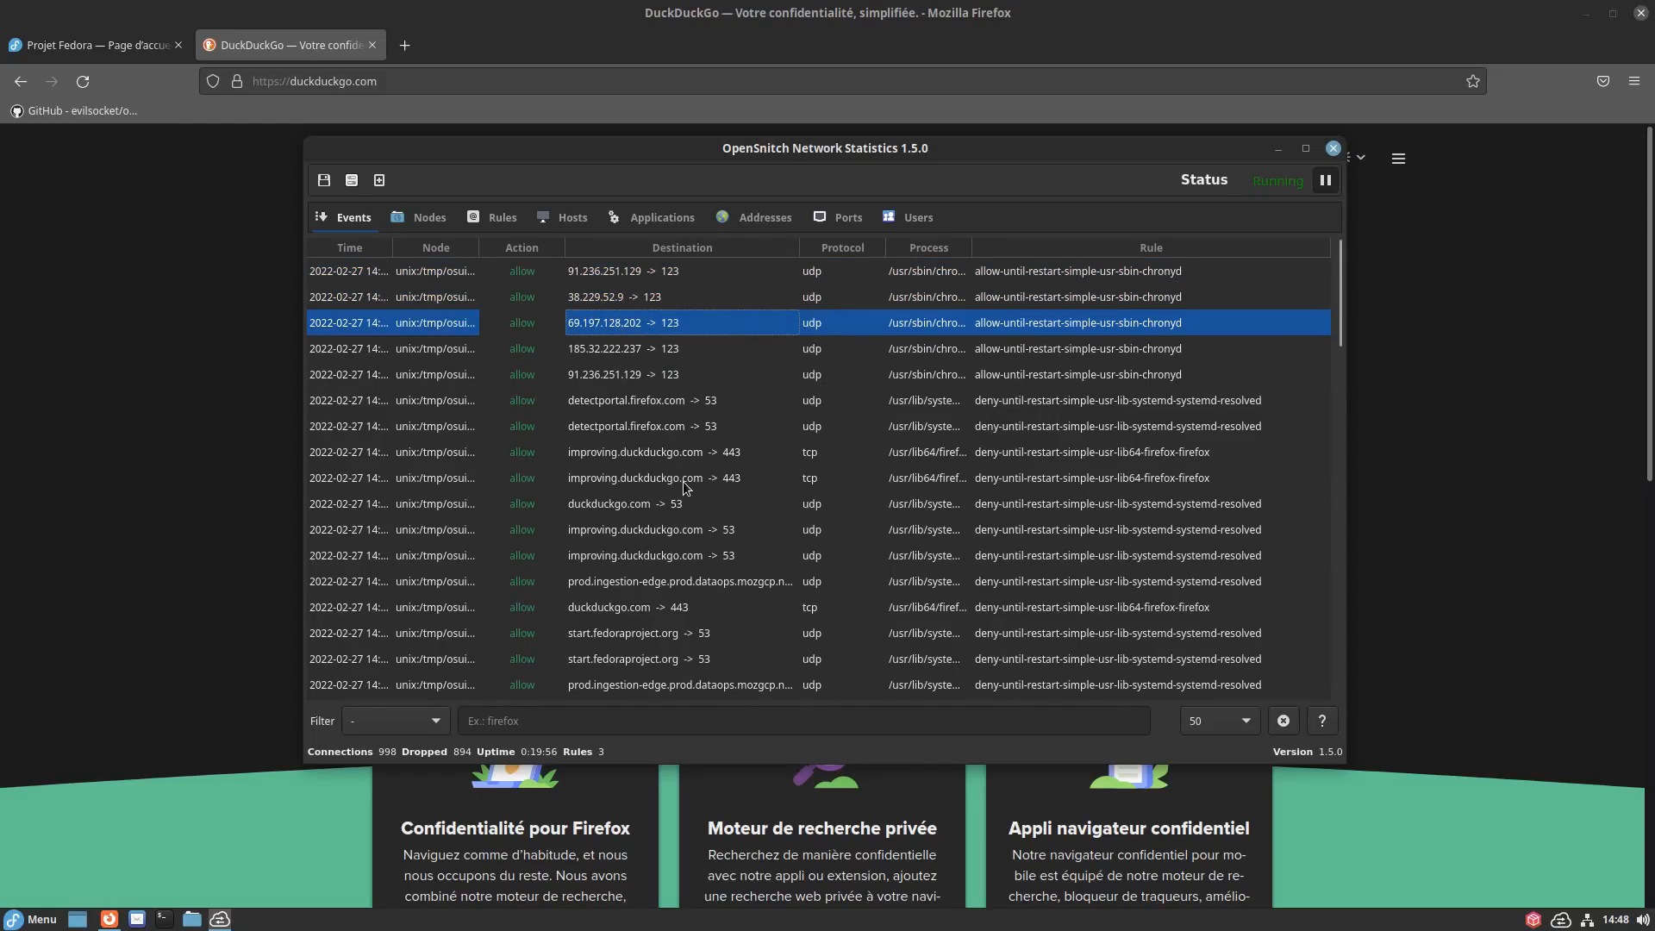
pyautogui.scroll(-1, 685, 487)
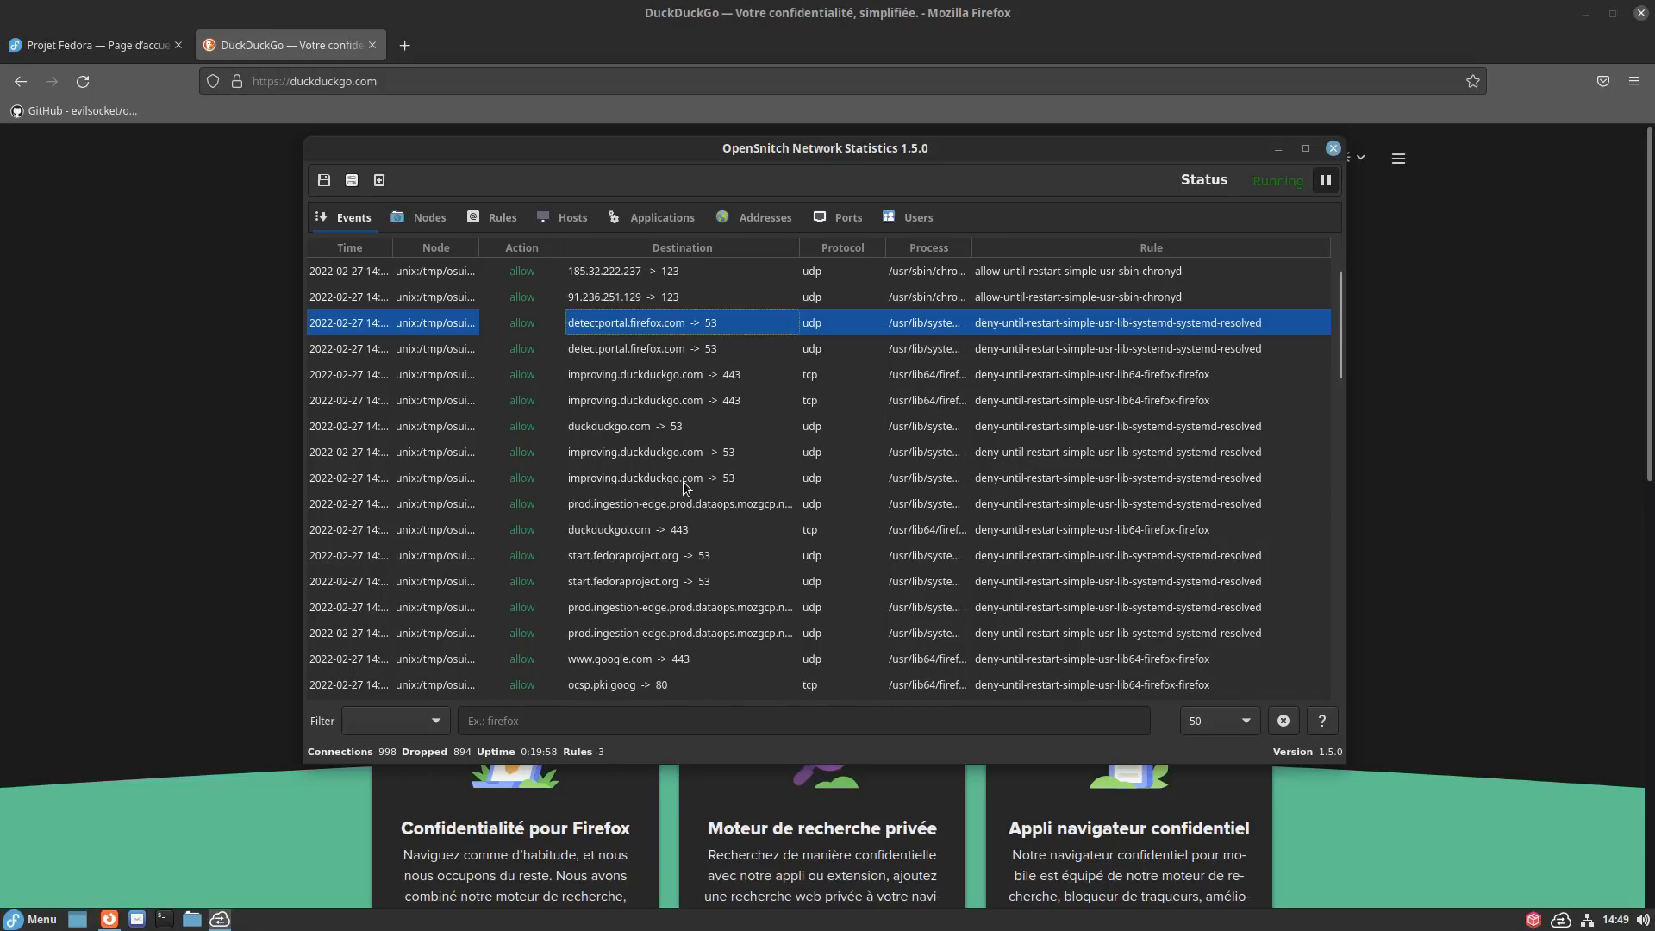
pyautogui.scroll(-1, 695, 615)
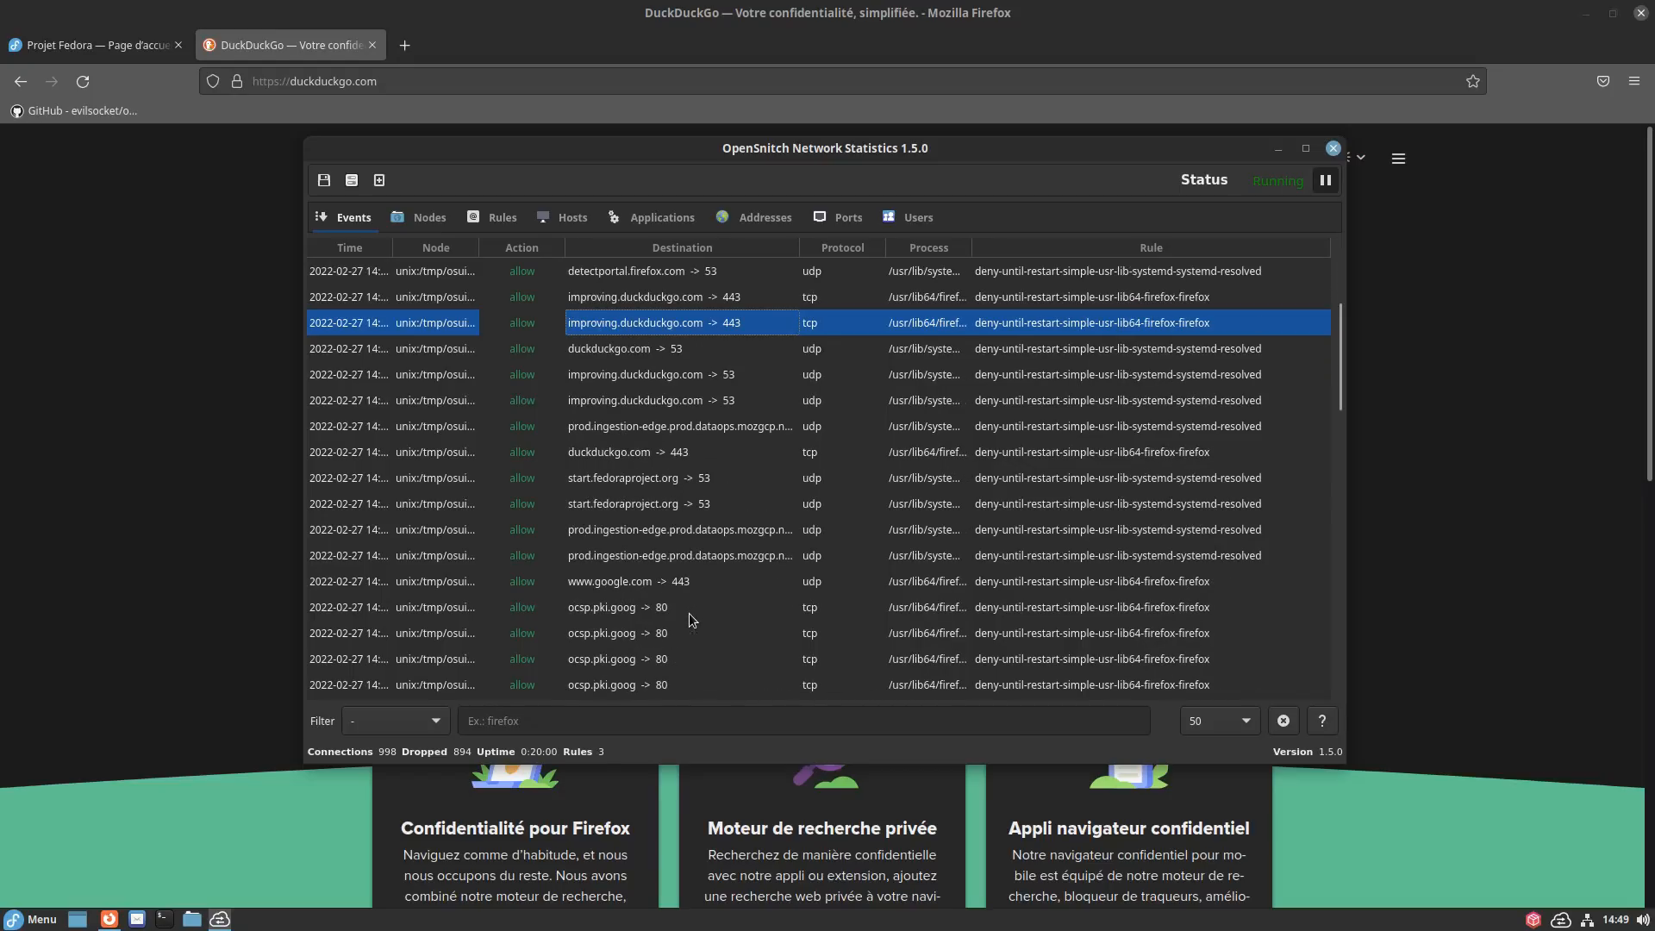
pyautogui.scroll(2, 763, 640)
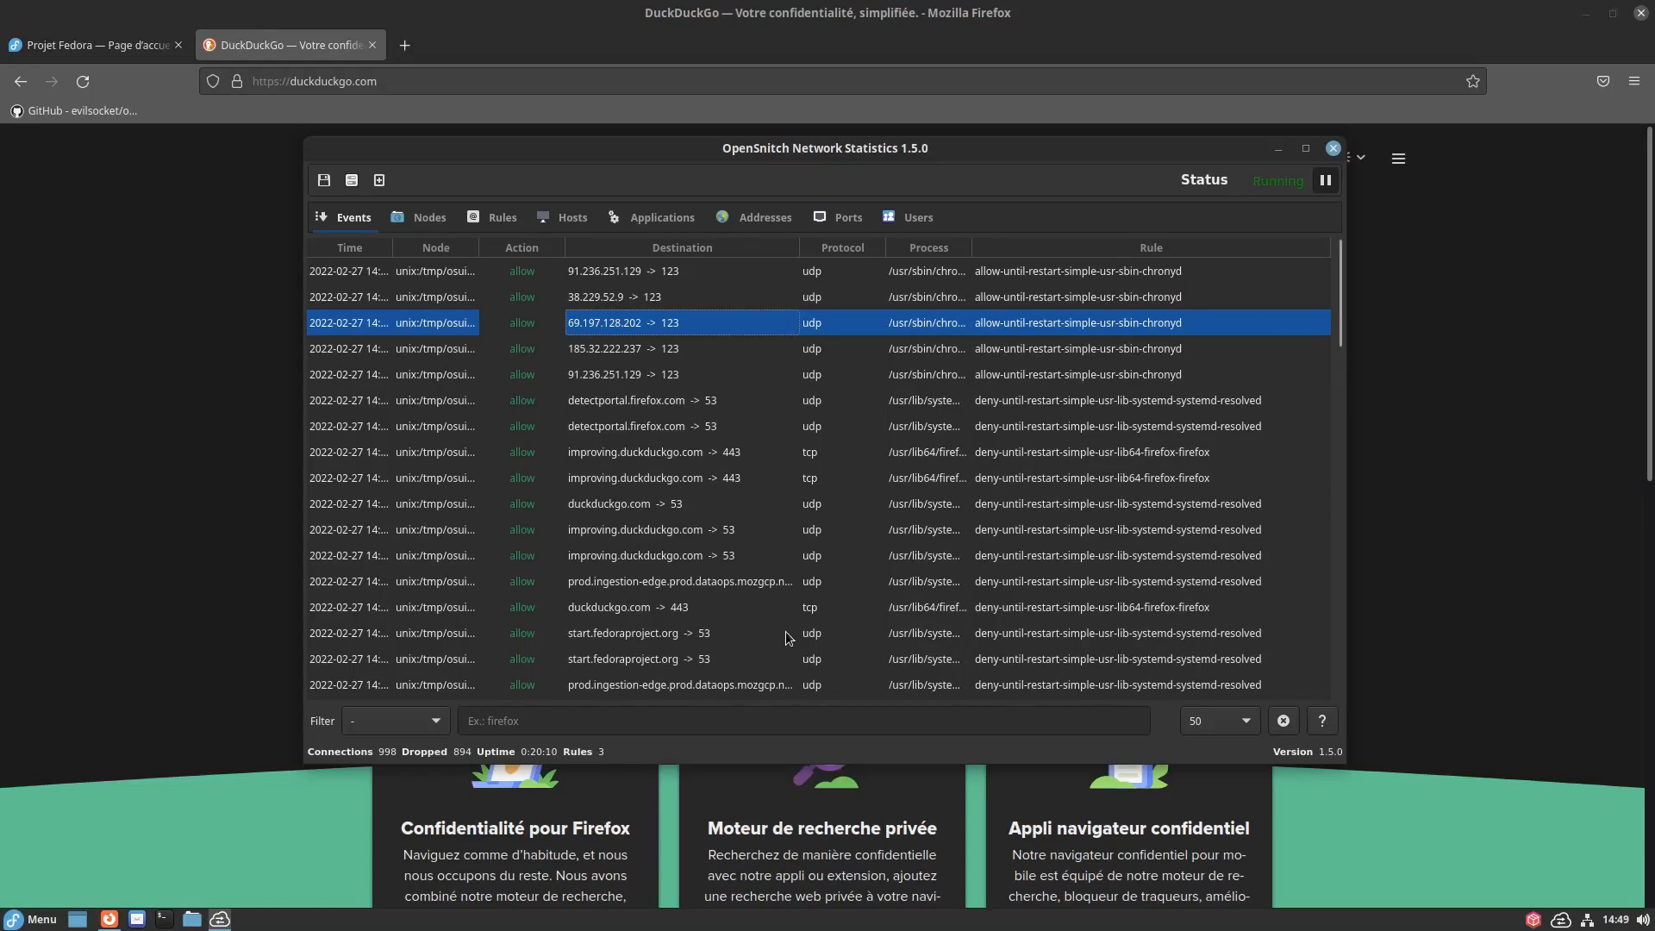
# Filter the events by the Deny action and by the Allow action, and clear the action filter.
pyautogui.click(430, 723)
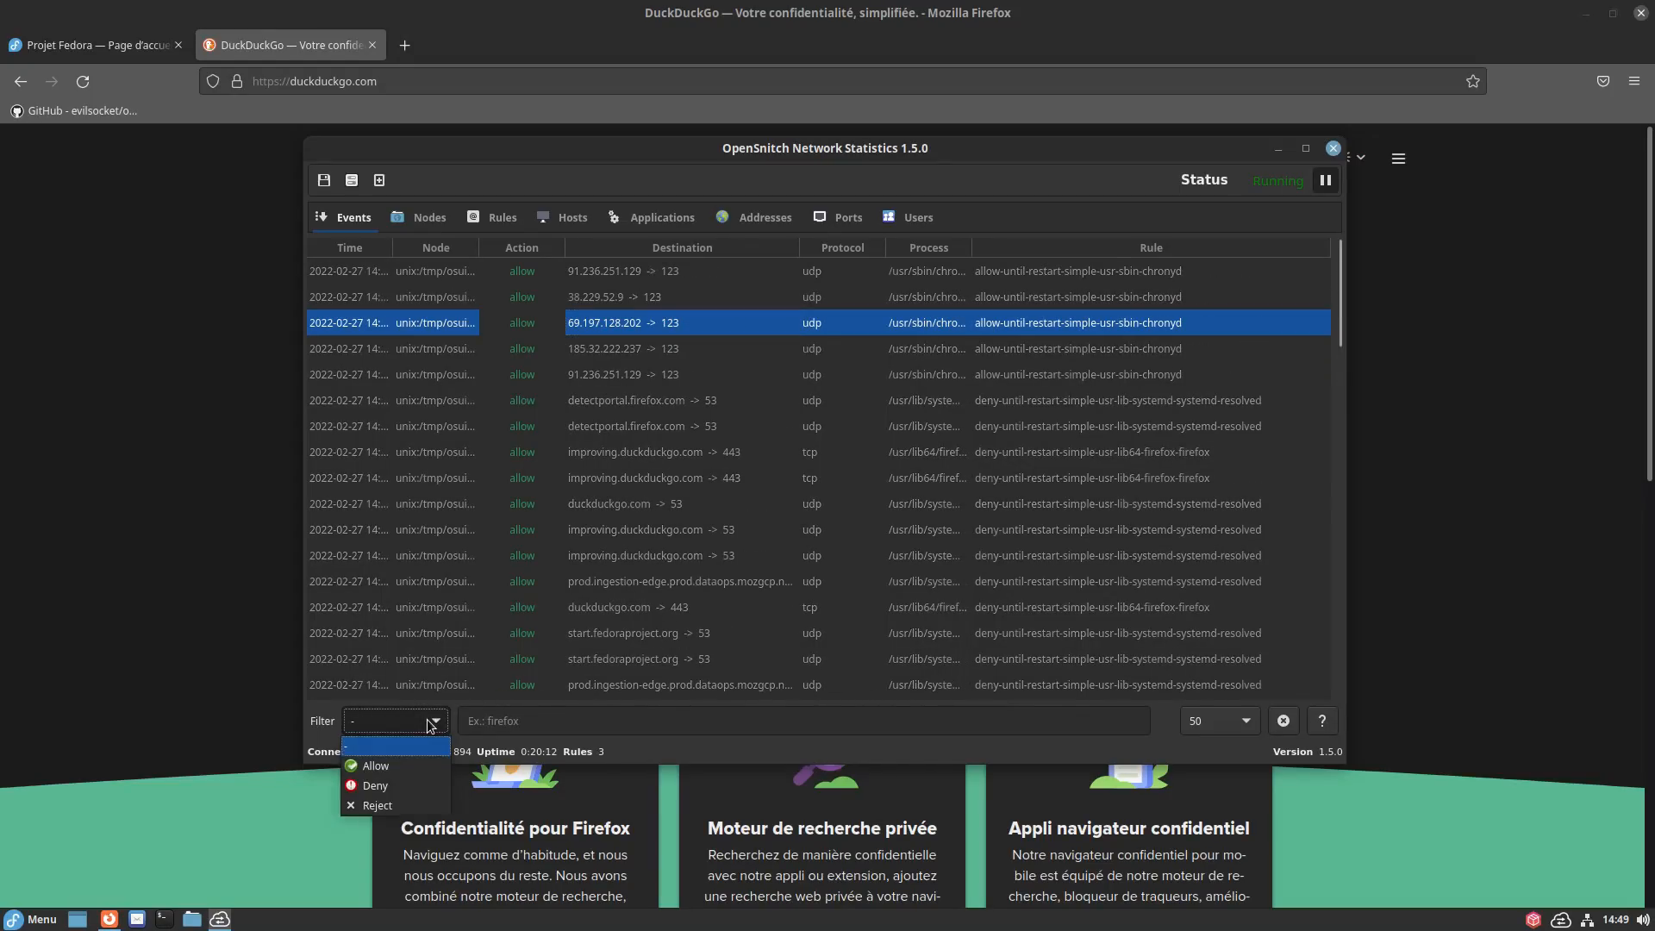
pyautogui.click(379, 786)
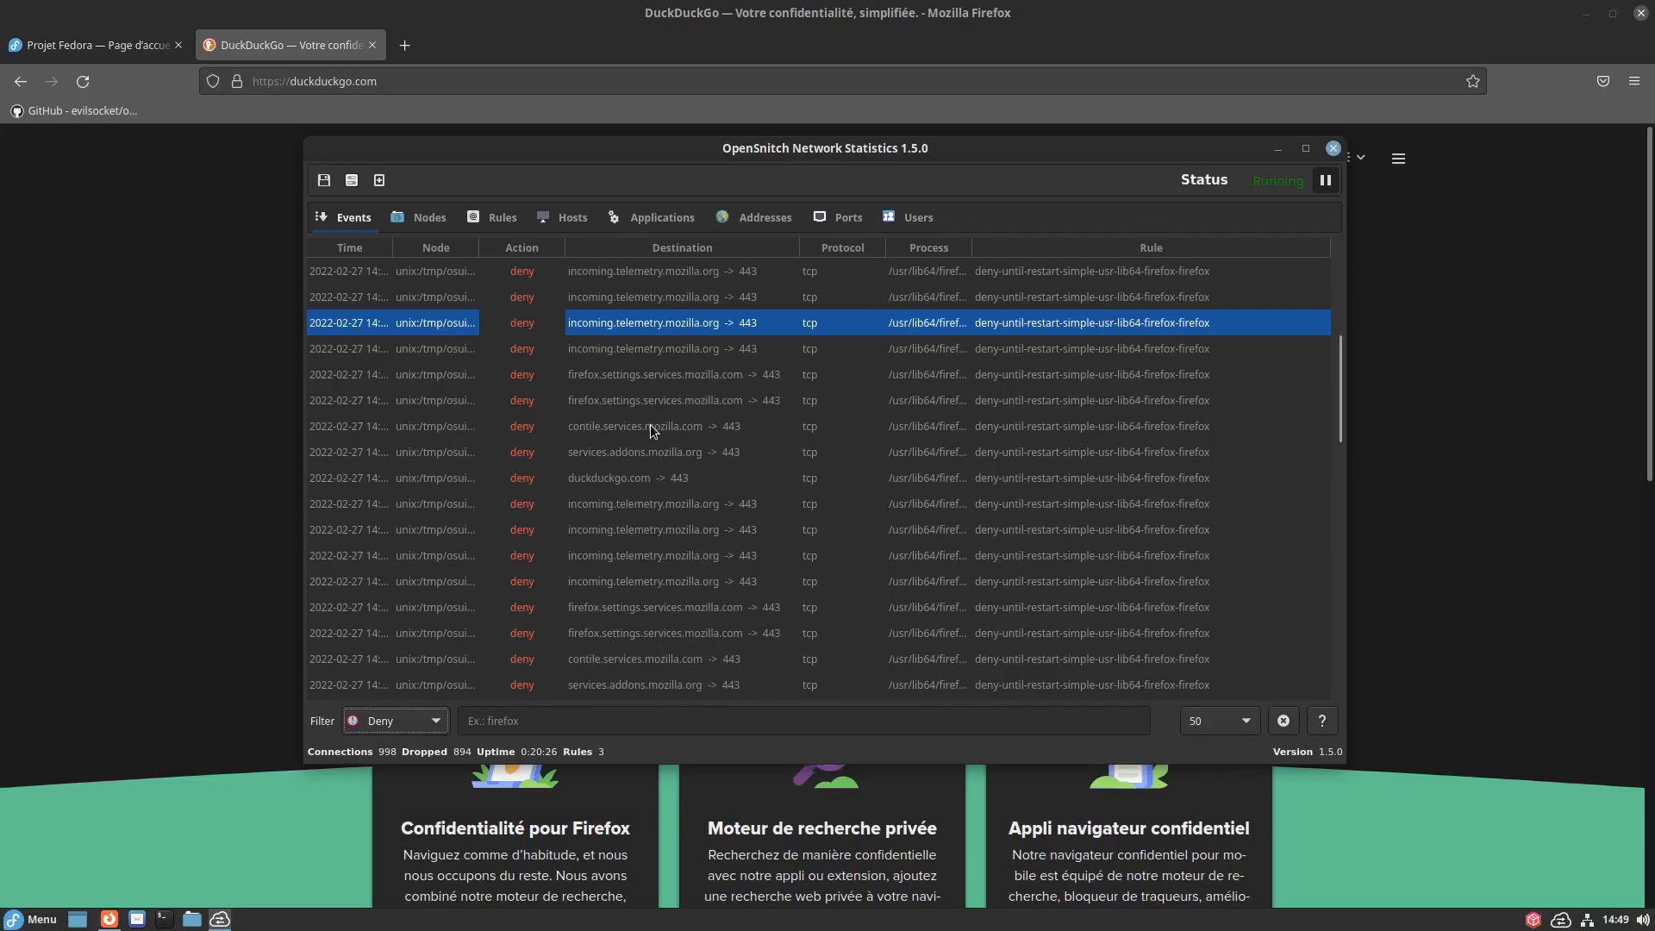
pyautogui.click(442, 727)
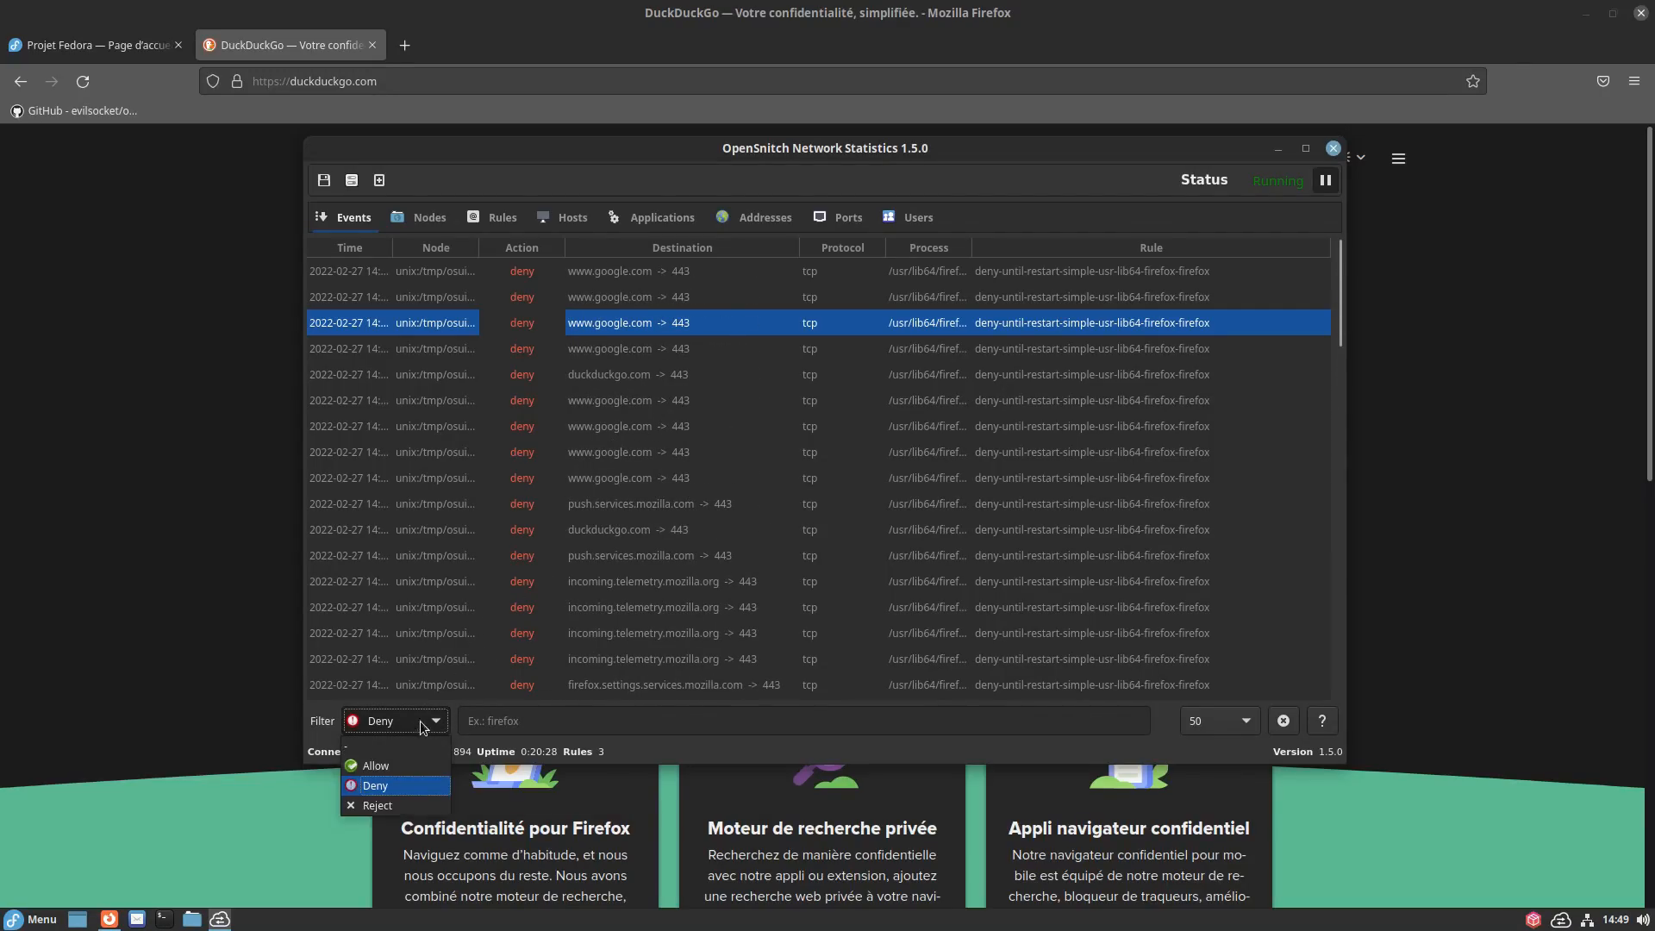
pyautogui.click(390, 758)
pyautogui.click(440, 729)
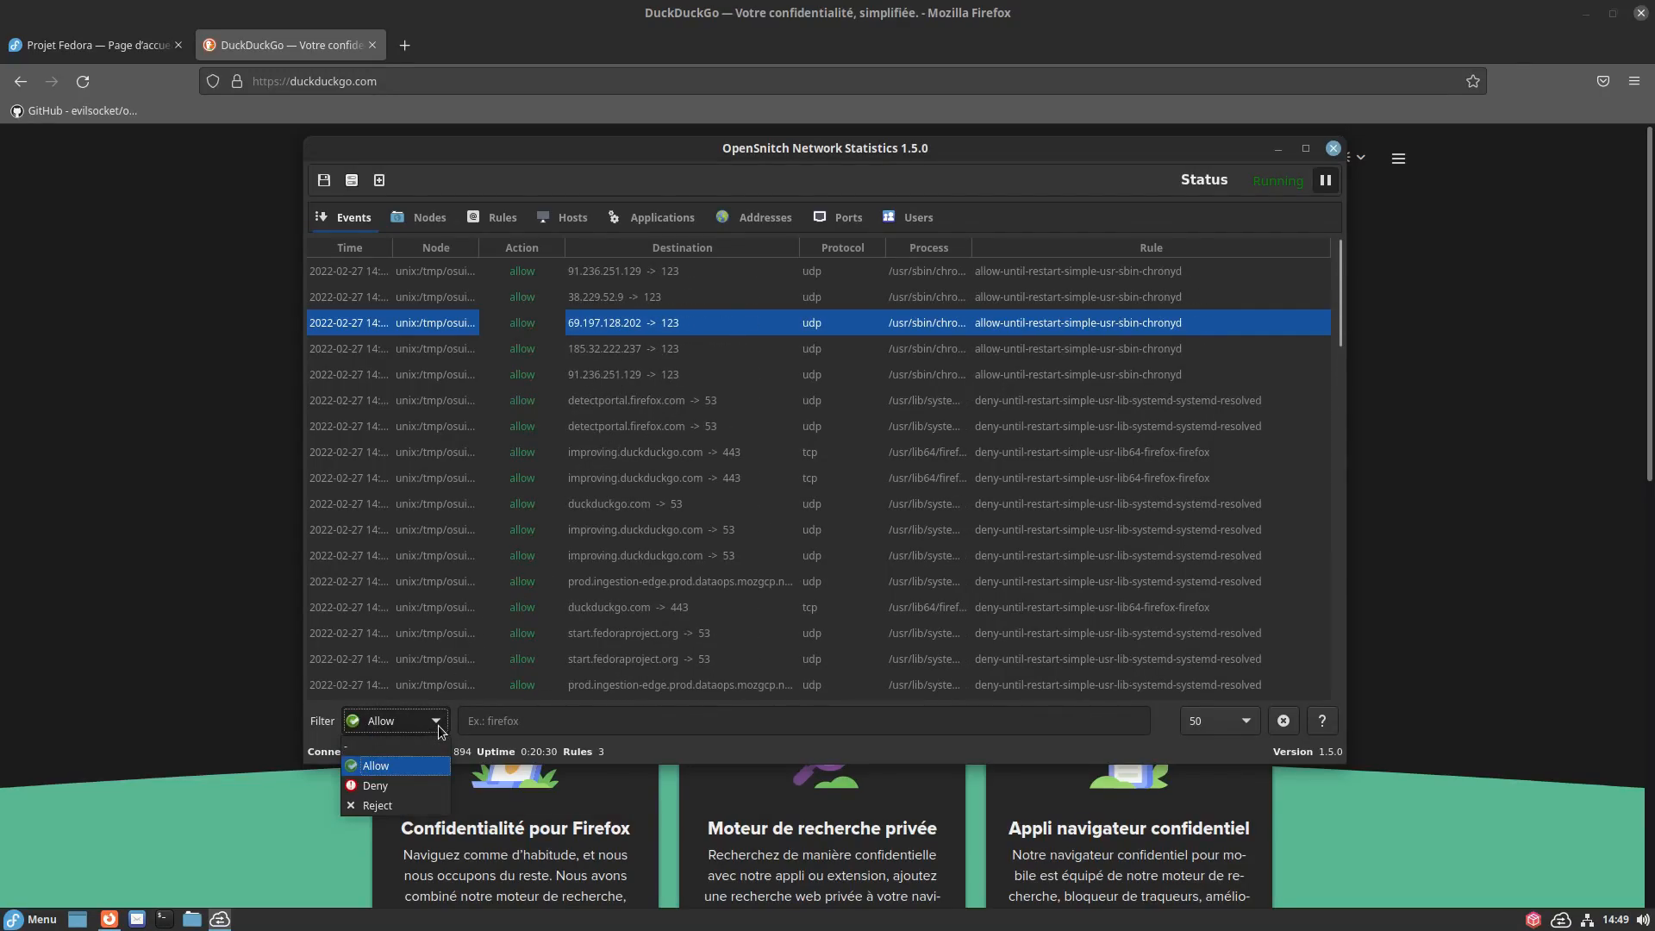
pyautogui.click(423, 727)
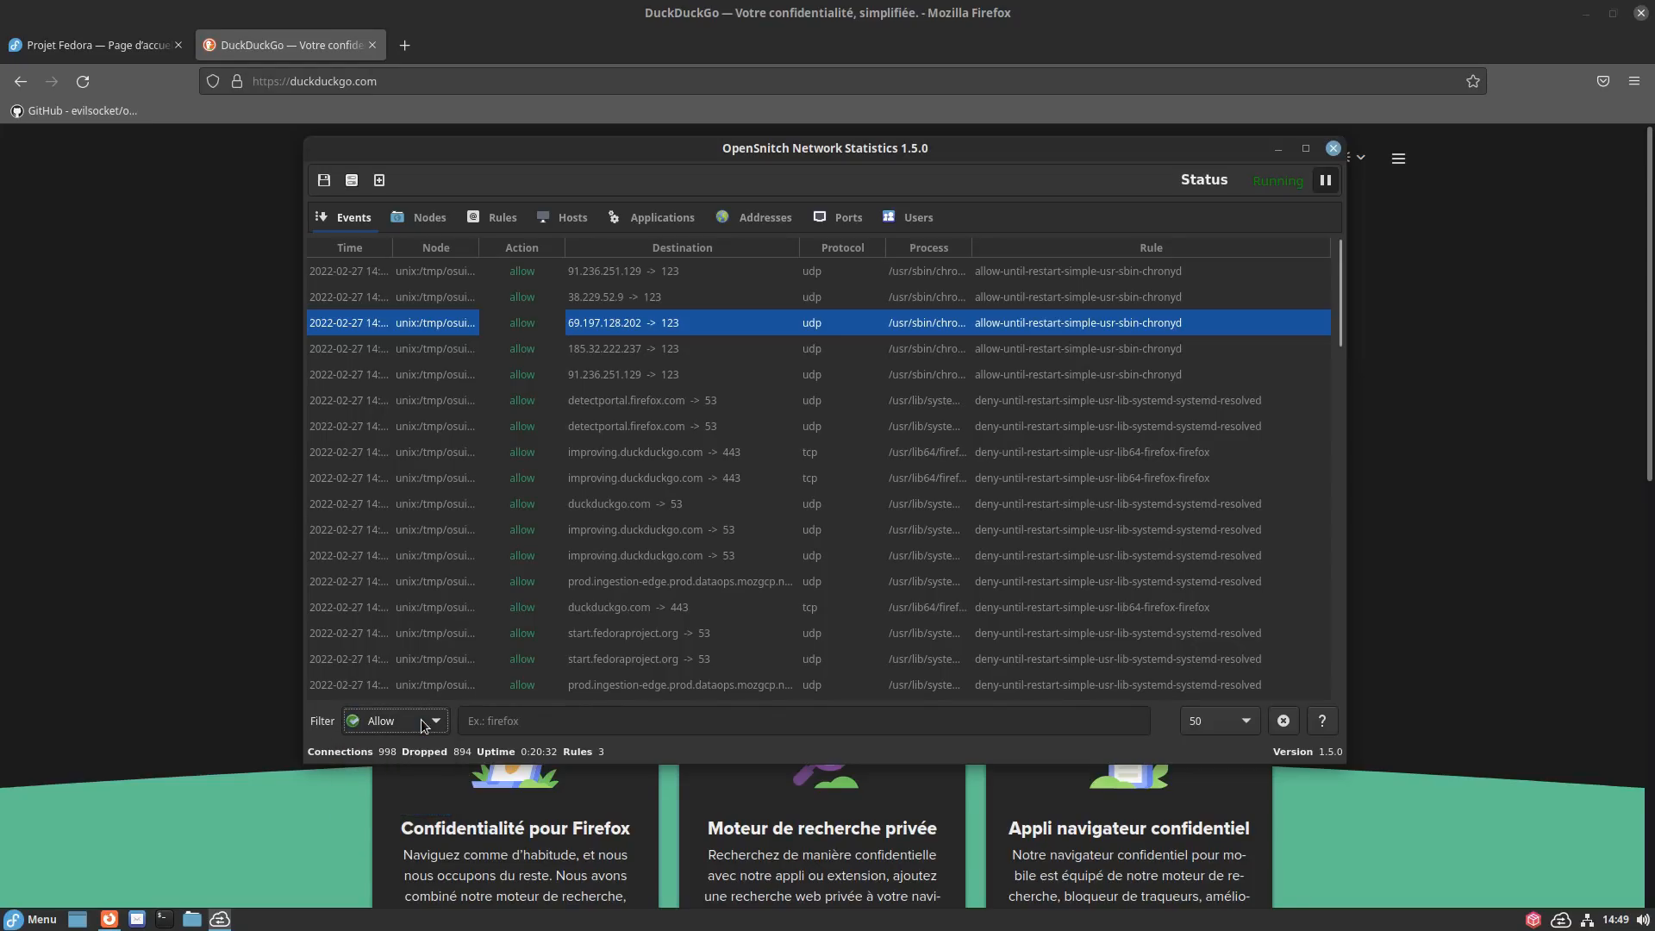
pyautogui.click(422, 726)
pyautogui.click(422, 747)
# Filter the events by the text "duck", and pause and resume the OpenSnitch firewall.
pyautogui.click(564, 721)
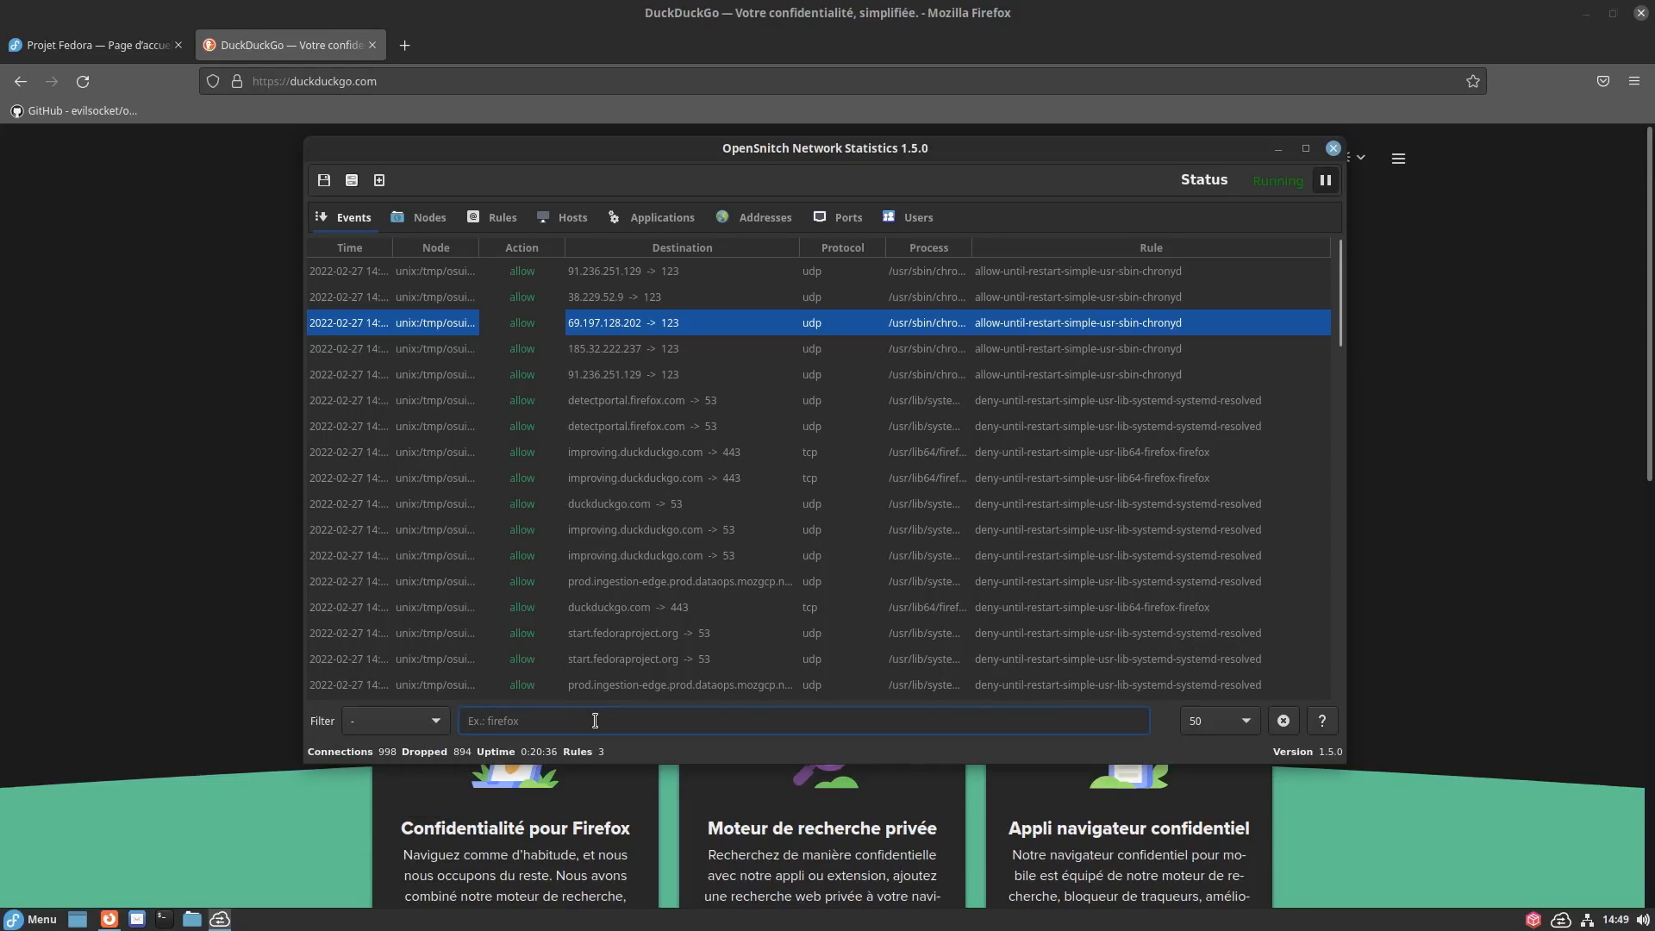
pyautogui.write('duck')
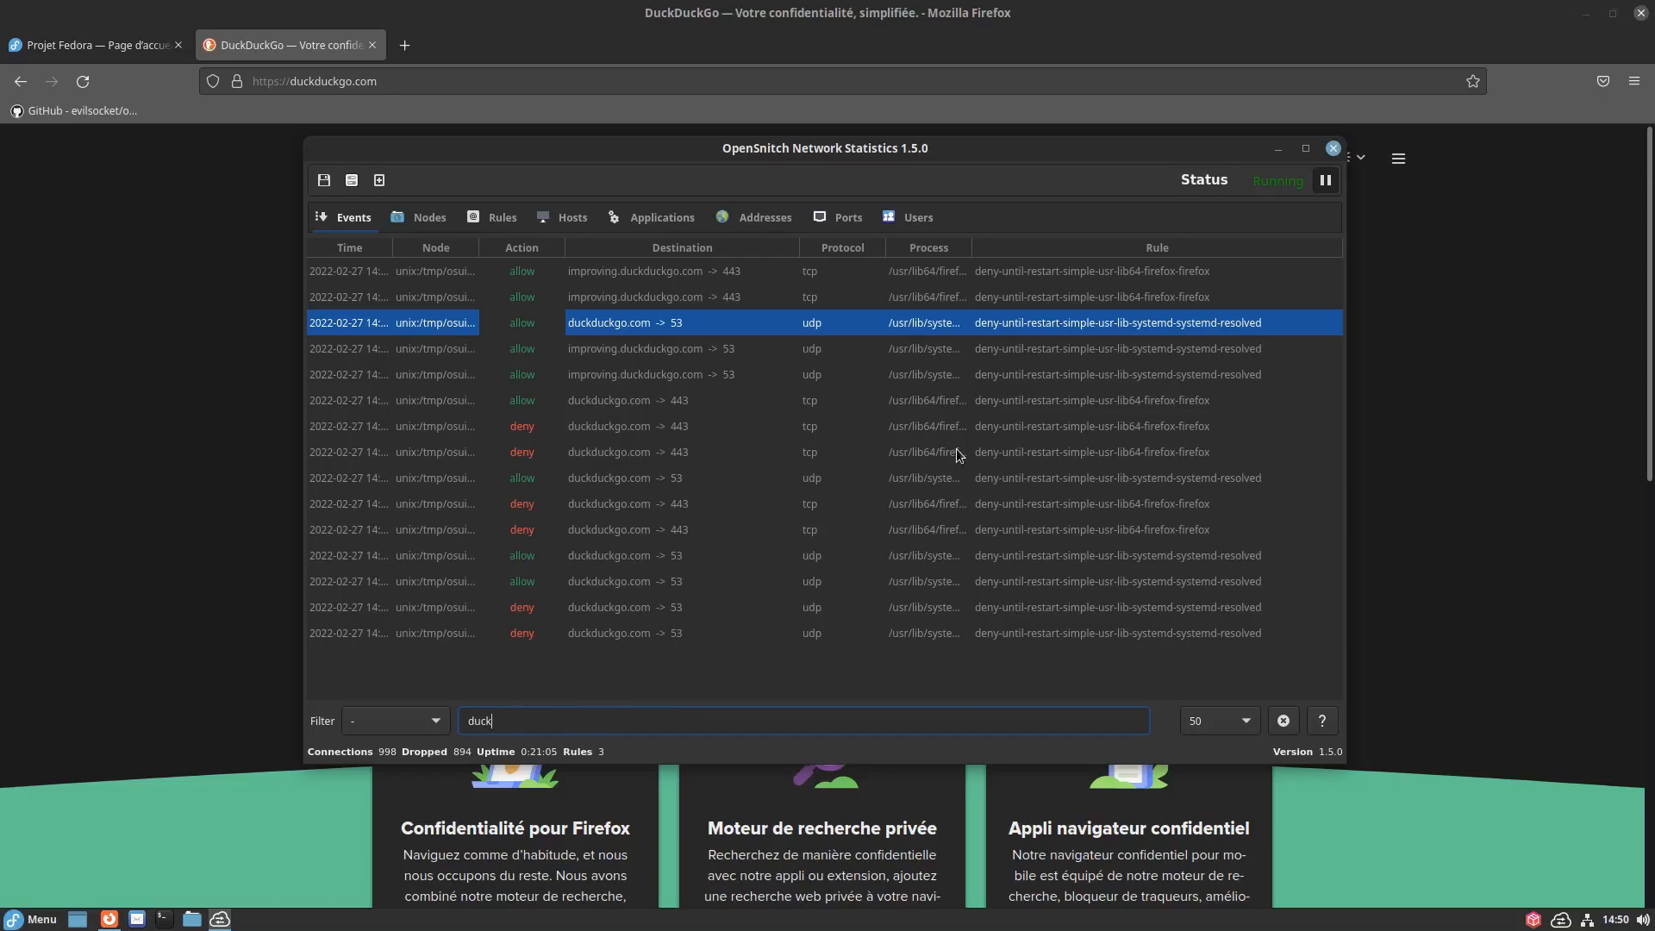
pyautogui.click(1325, 183)
pyautogui.click(1324, 183)
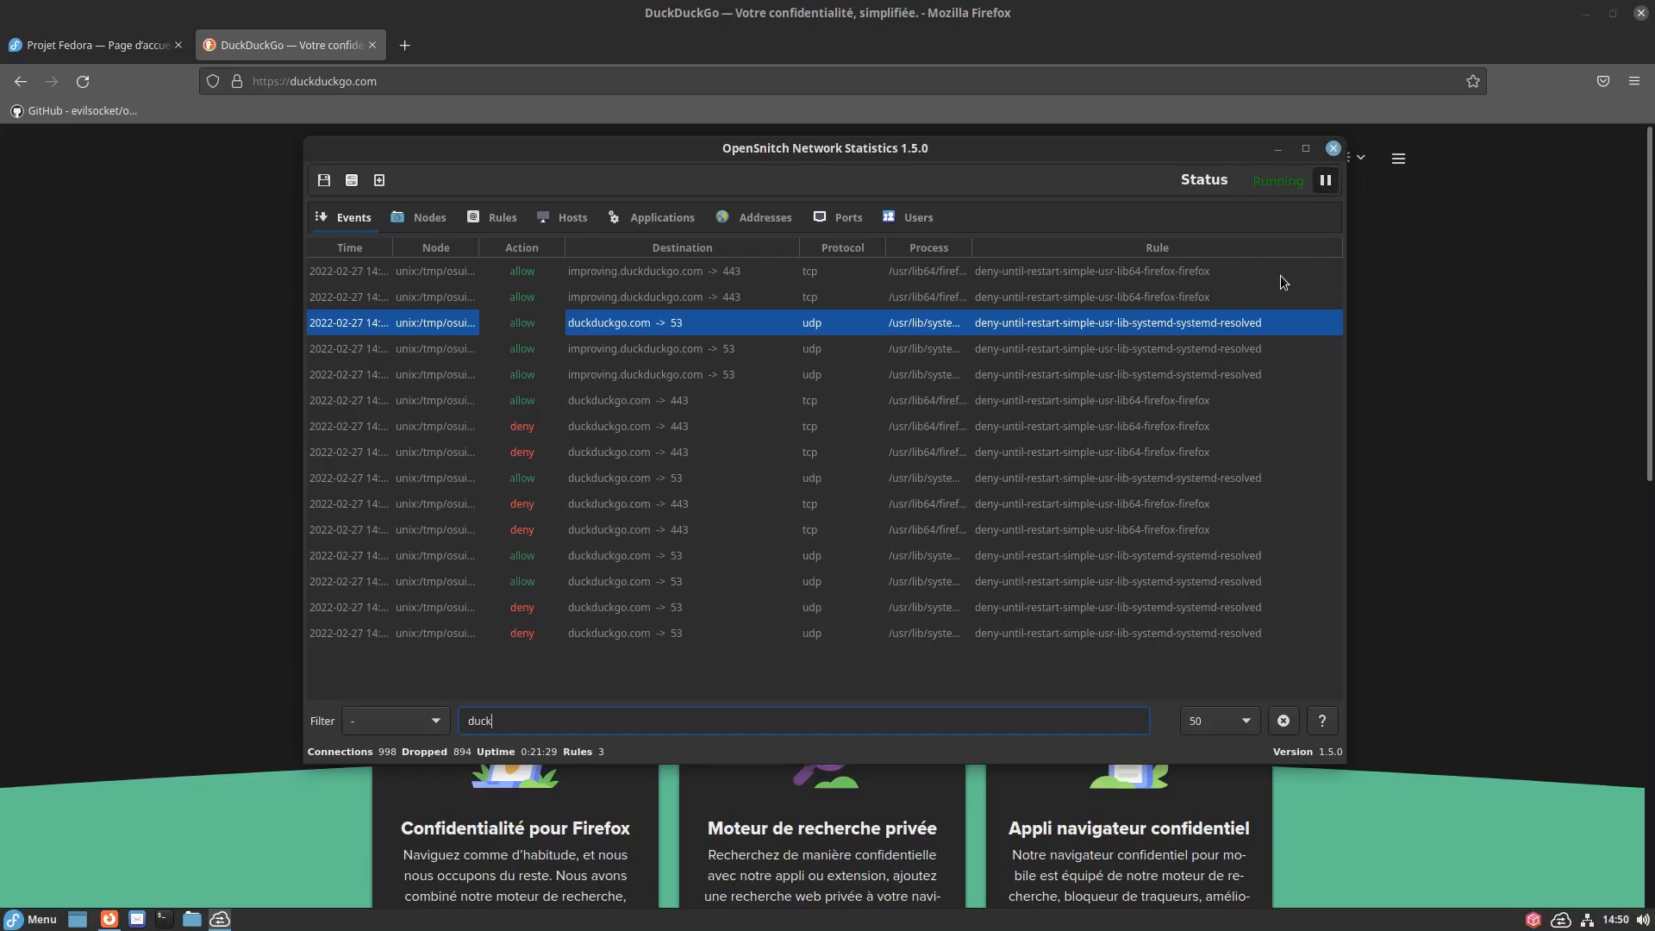